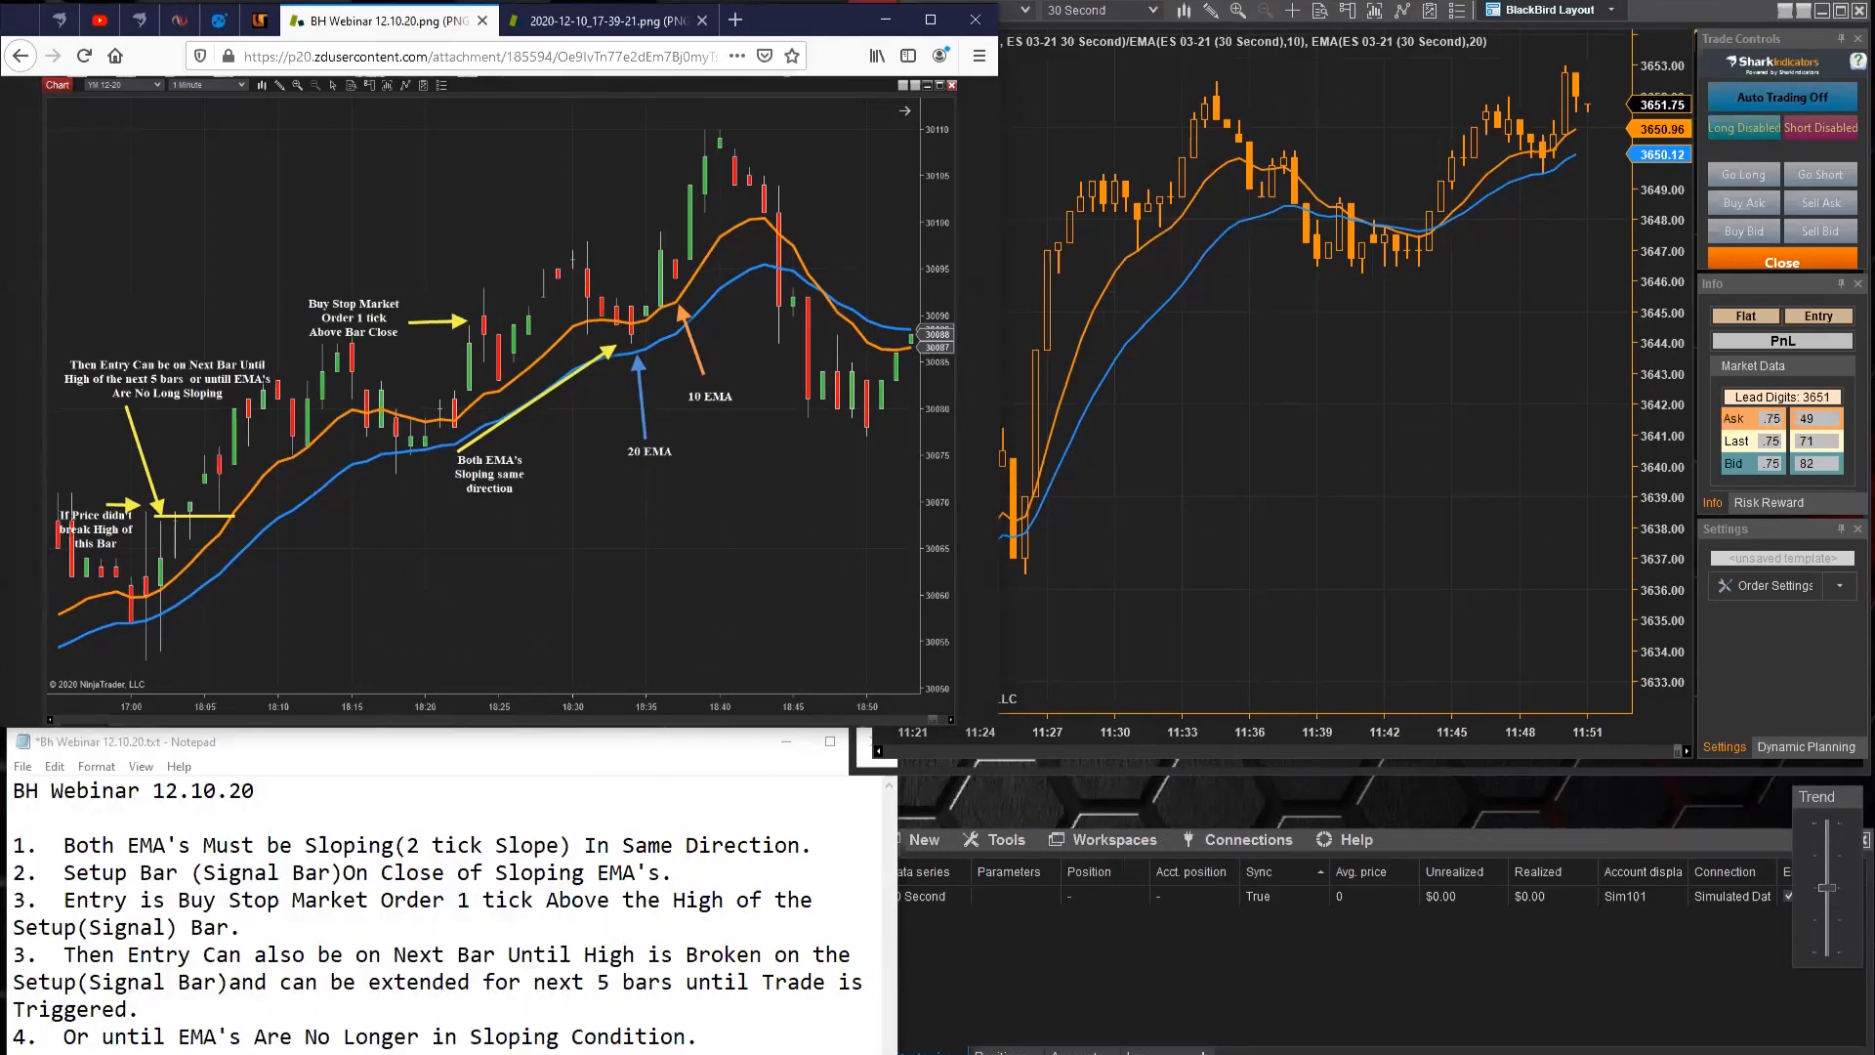
Highlight the Buy Stop wording and the "1 tick Above the High of the Setup" condition in the entry rule of the notes
{"action": "left_click_drag", "start_coordinate": [64, 898], "coordinate": [114, 900]}
{"action": "left_click", "coordinate": [77, 900]}
{"action": "left_click_drag", "start_coordinate": [77, 900], "coordinate": [280, 899]}
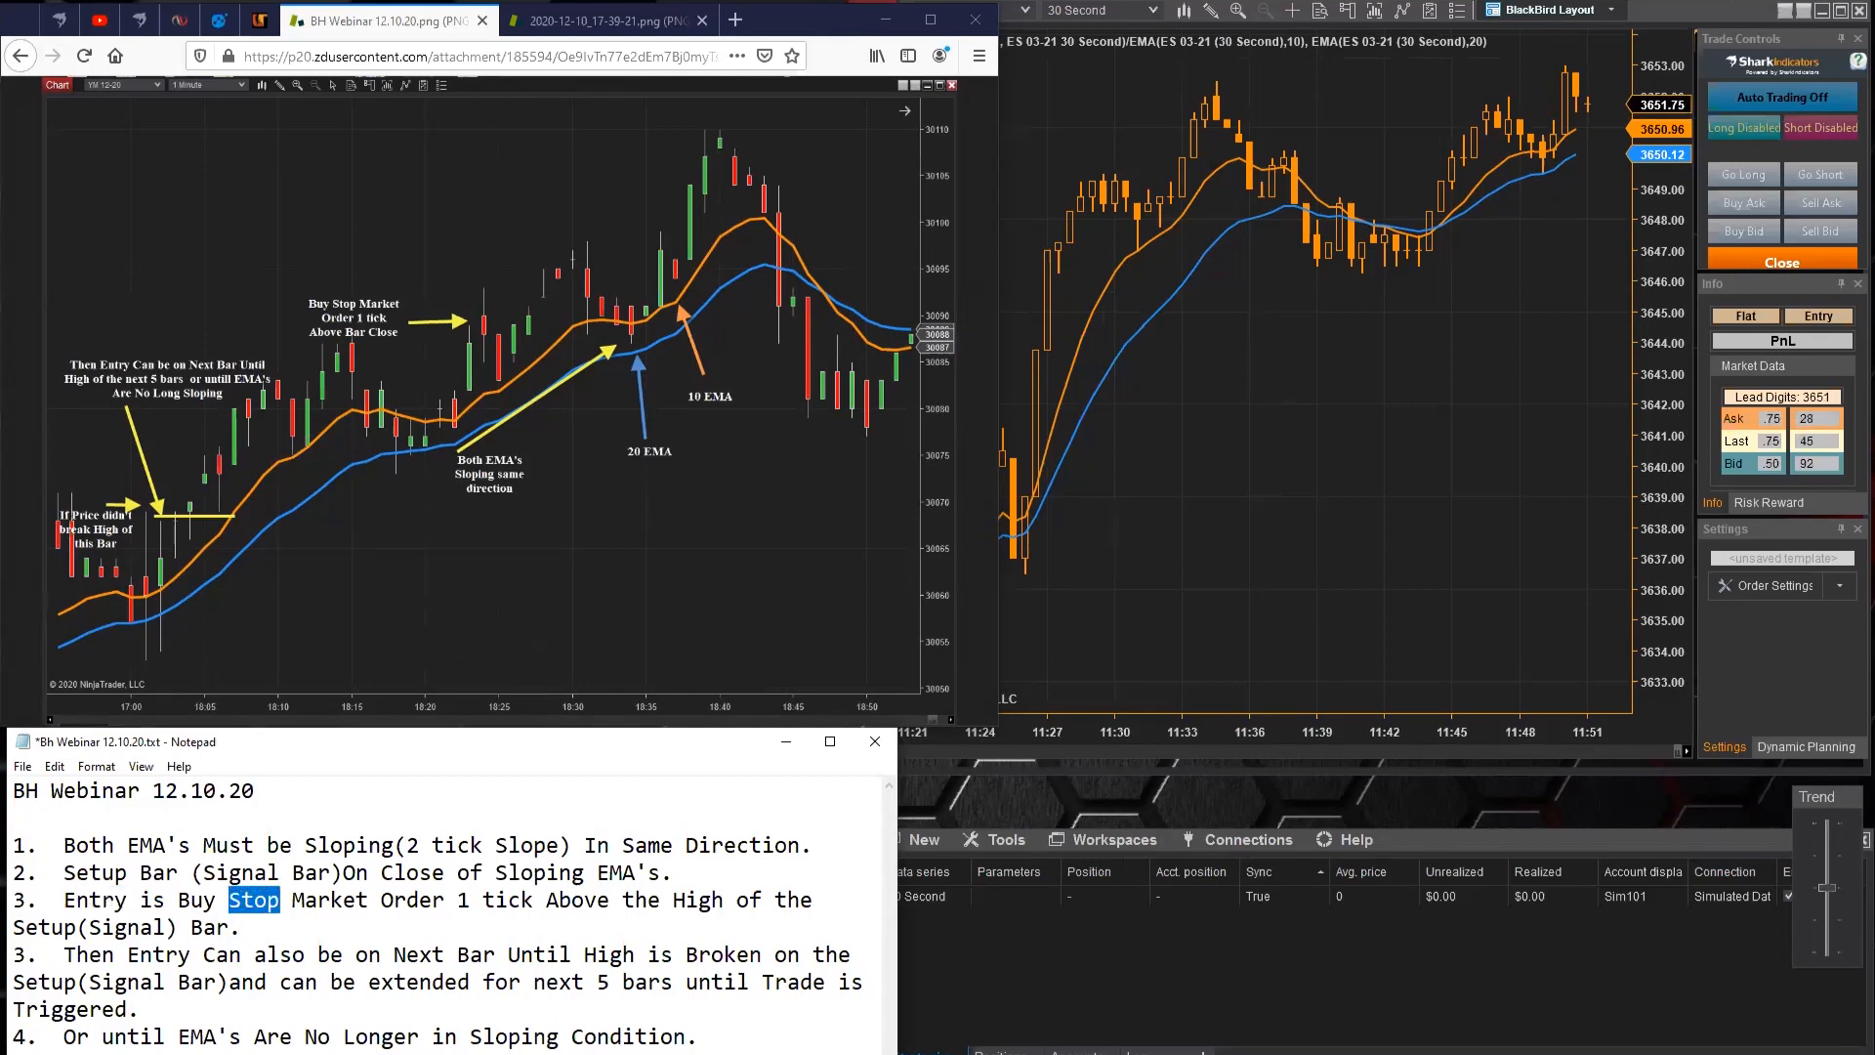
{"action": "left_click_drag", "start_coordinate": [457, 900], "coordinate": [71, 933]}
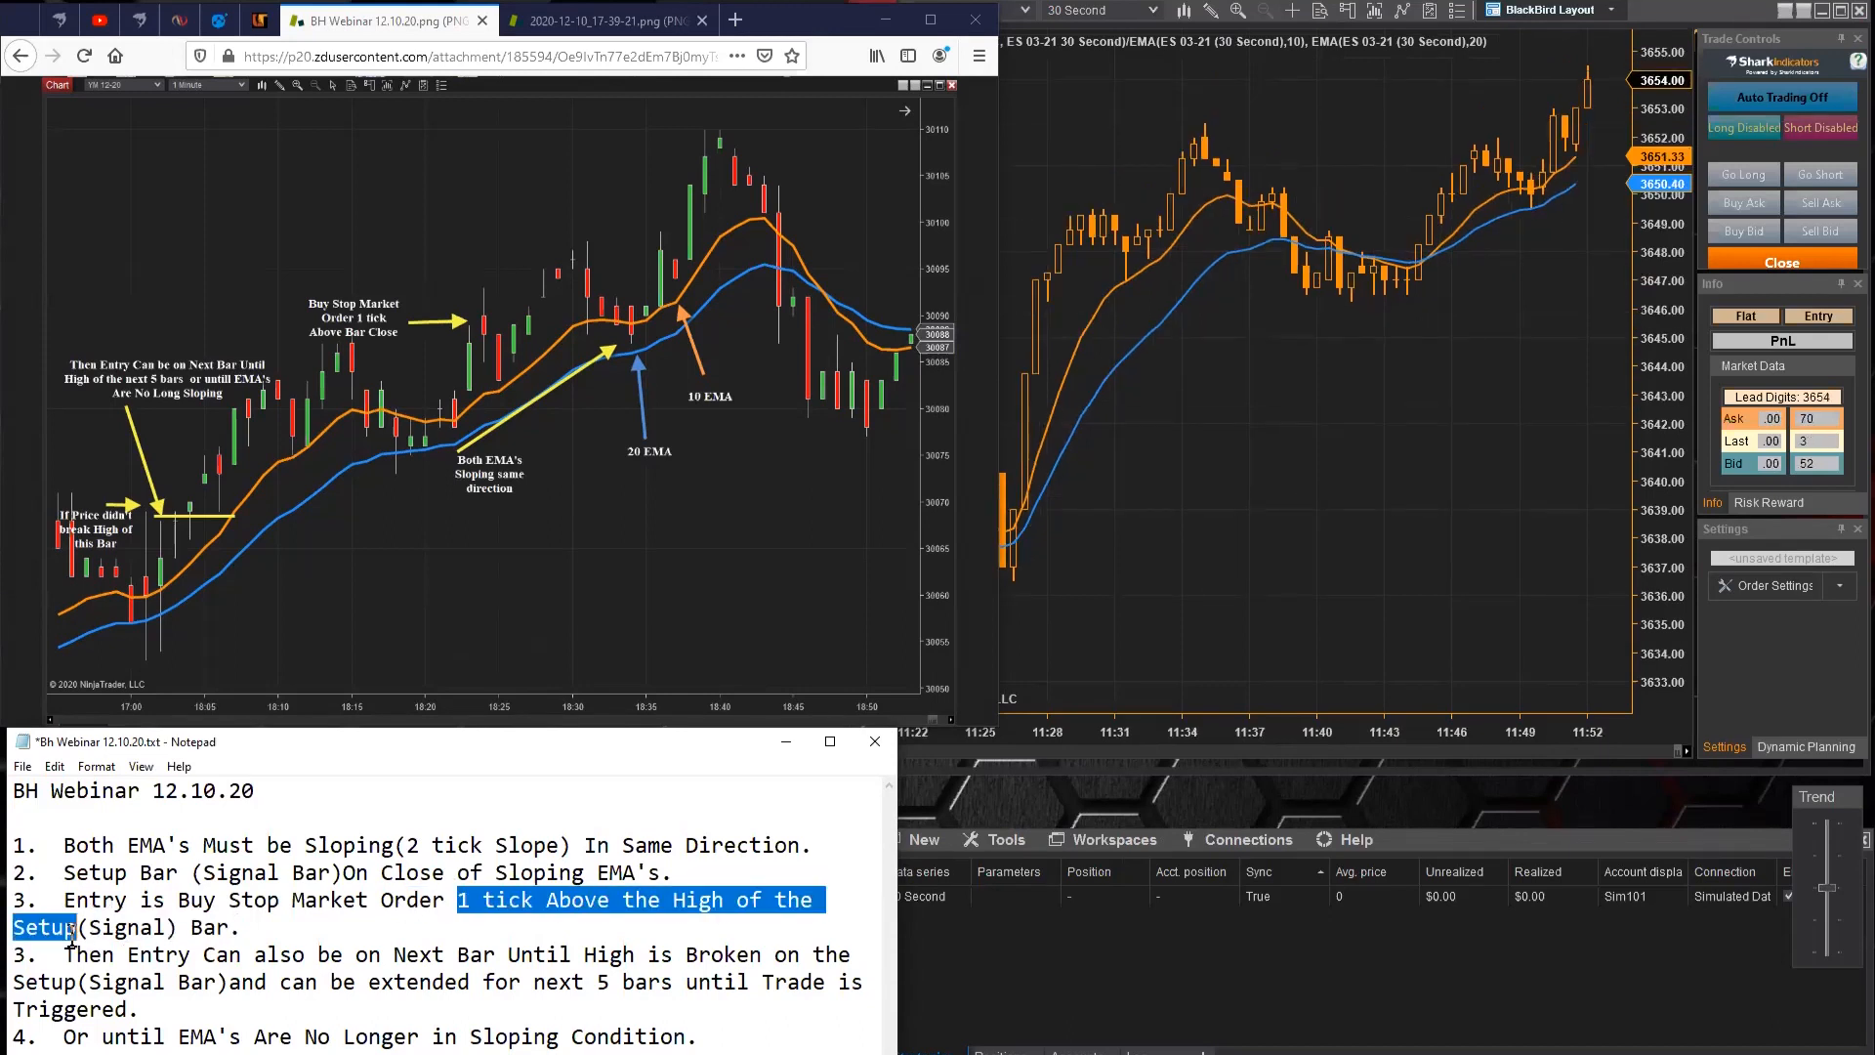
Shorten "Setup(Signal) Bar" to "Signal Bar" in the Buy Stop entry rule of the notes
{"action": "double_click", "coordinate": [121, 933]}
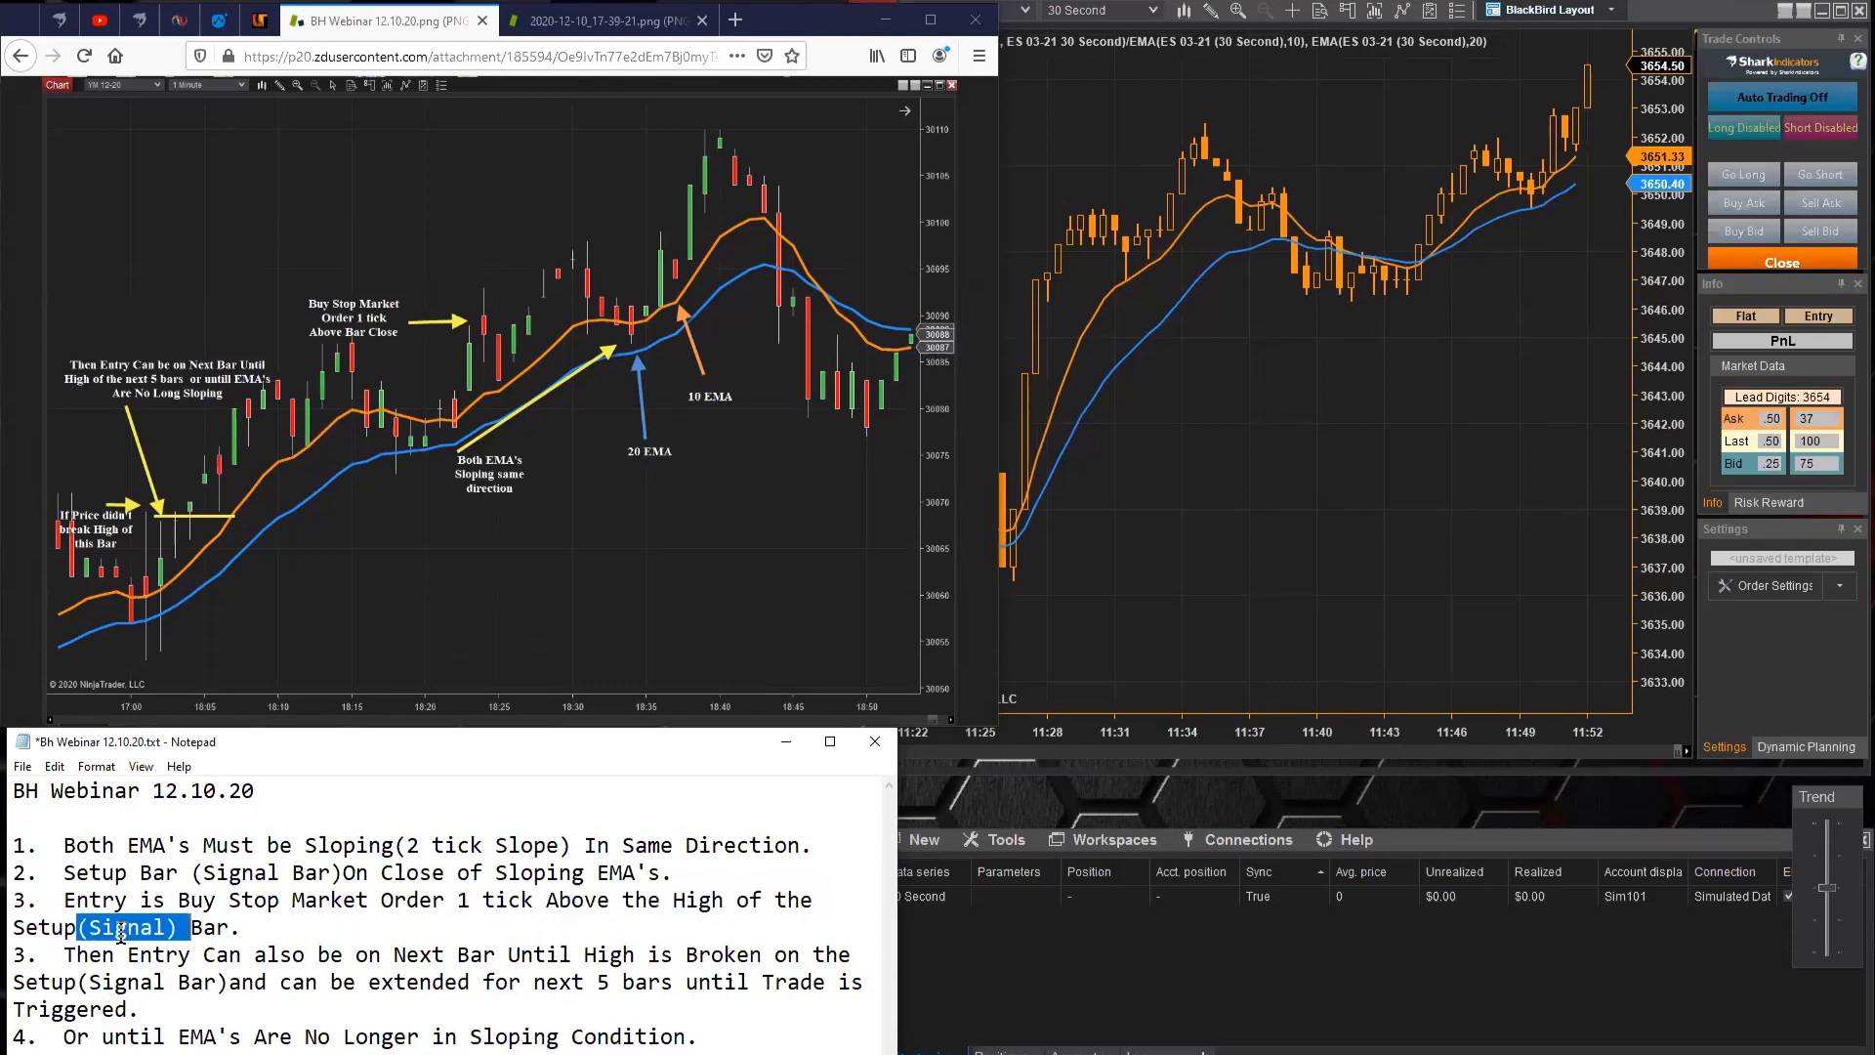
{"action": "left_click", "coordinate": [64, 926]}
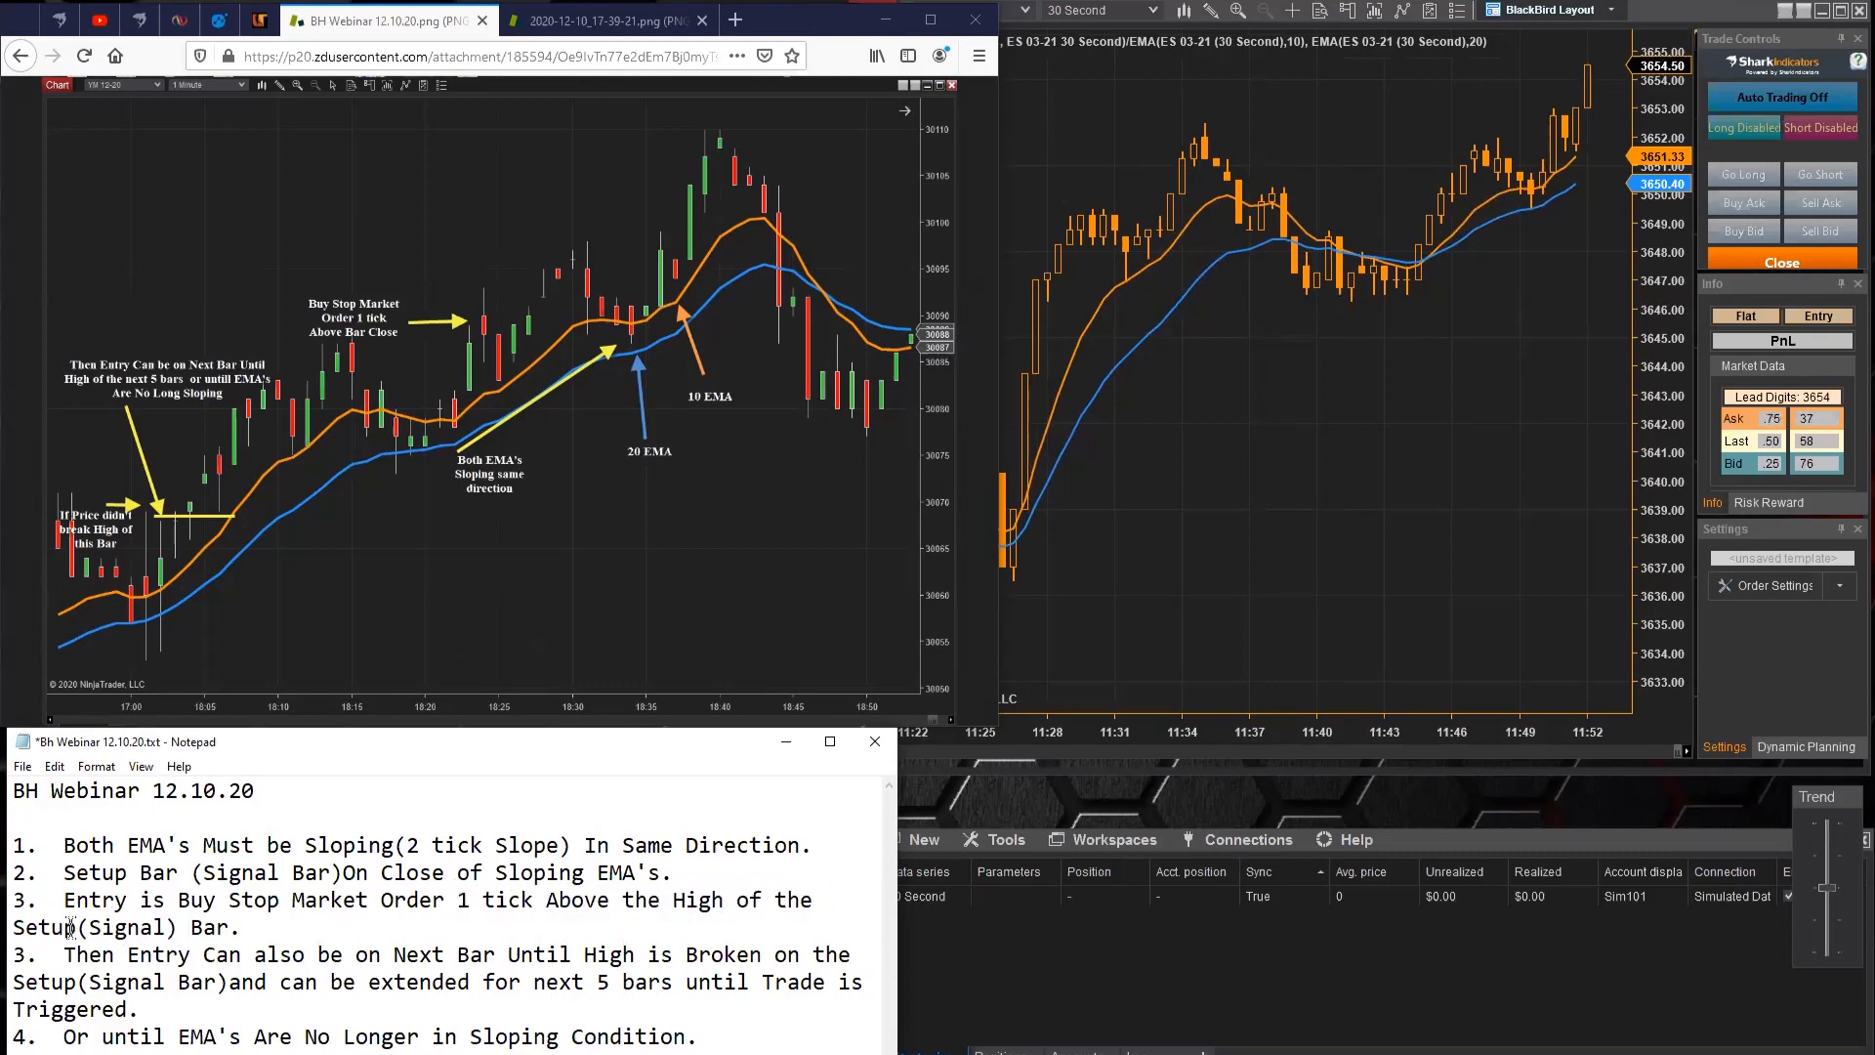
{"action": "left_click_drag", "start_coordinate": [76, 926], "coordinate": [165, 928]}
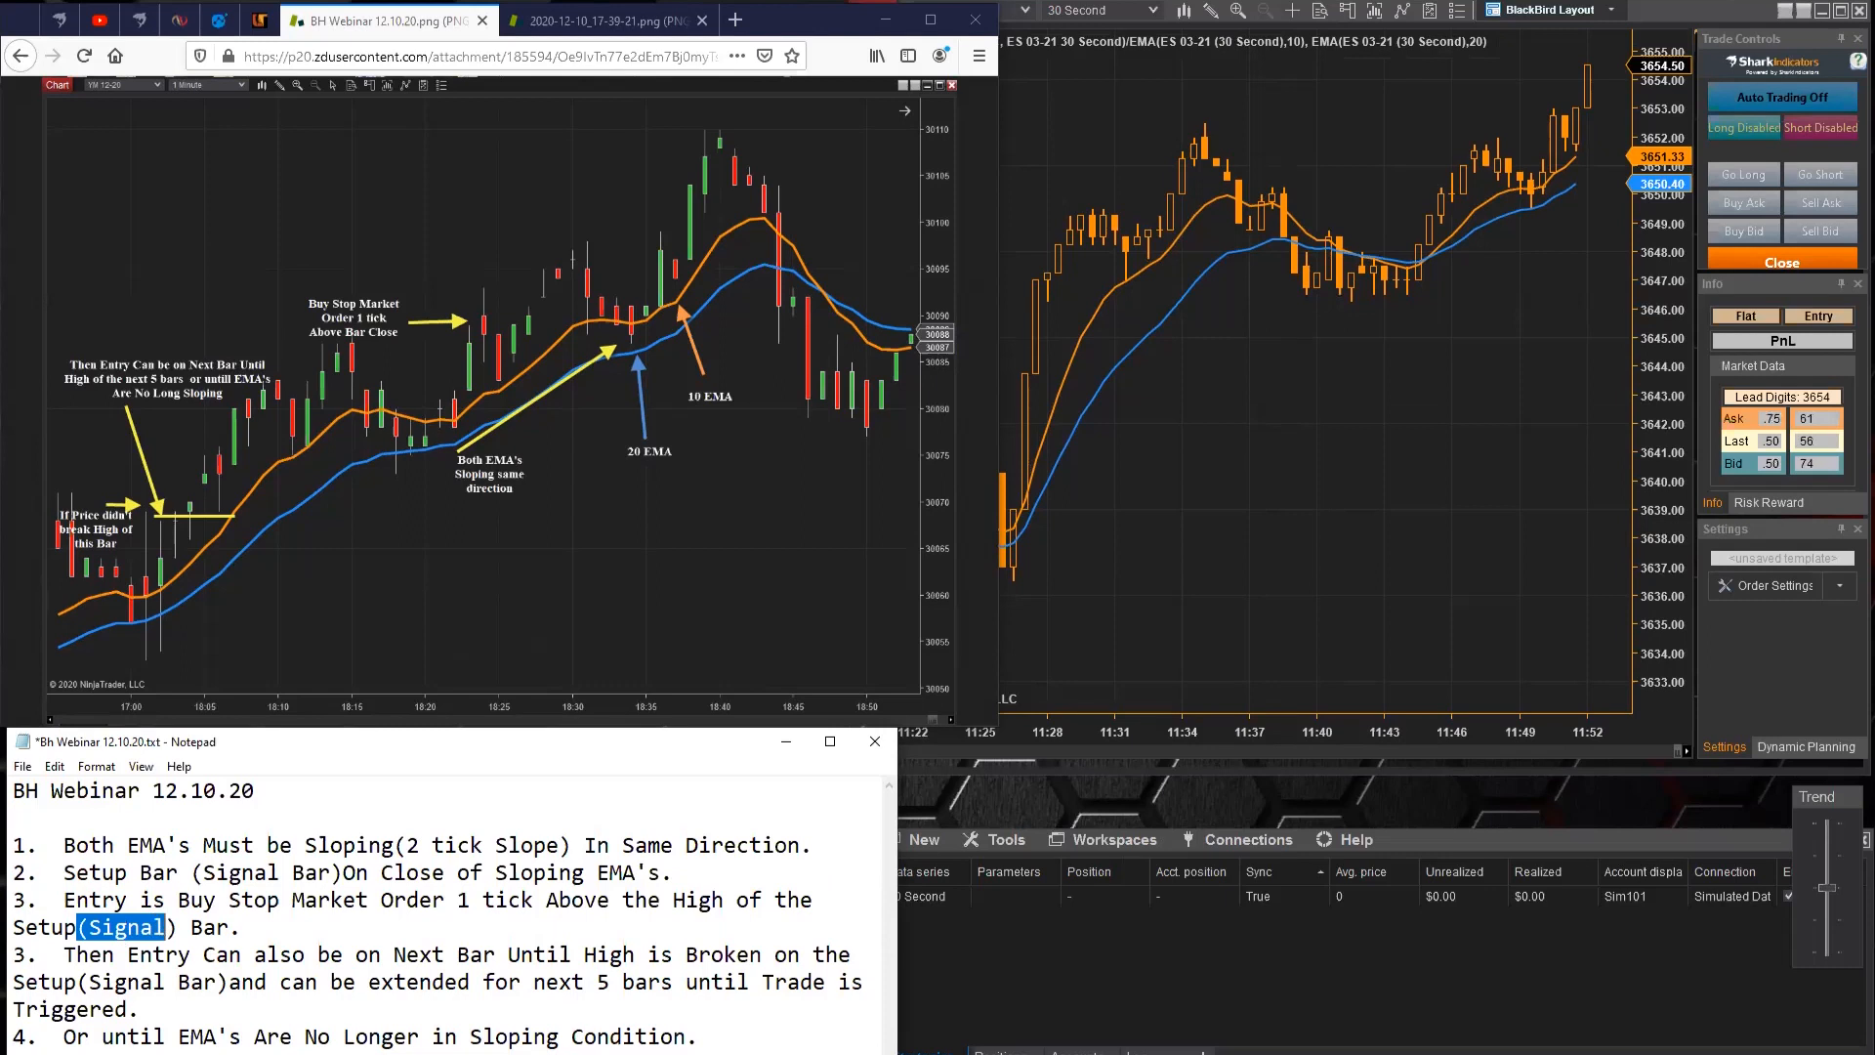
{"action": "left_click", "coordinate": [19, 928]}
{"action": "left_click_drag", "start_coordinate": [12, 926], "coordinate": [76, 928]}
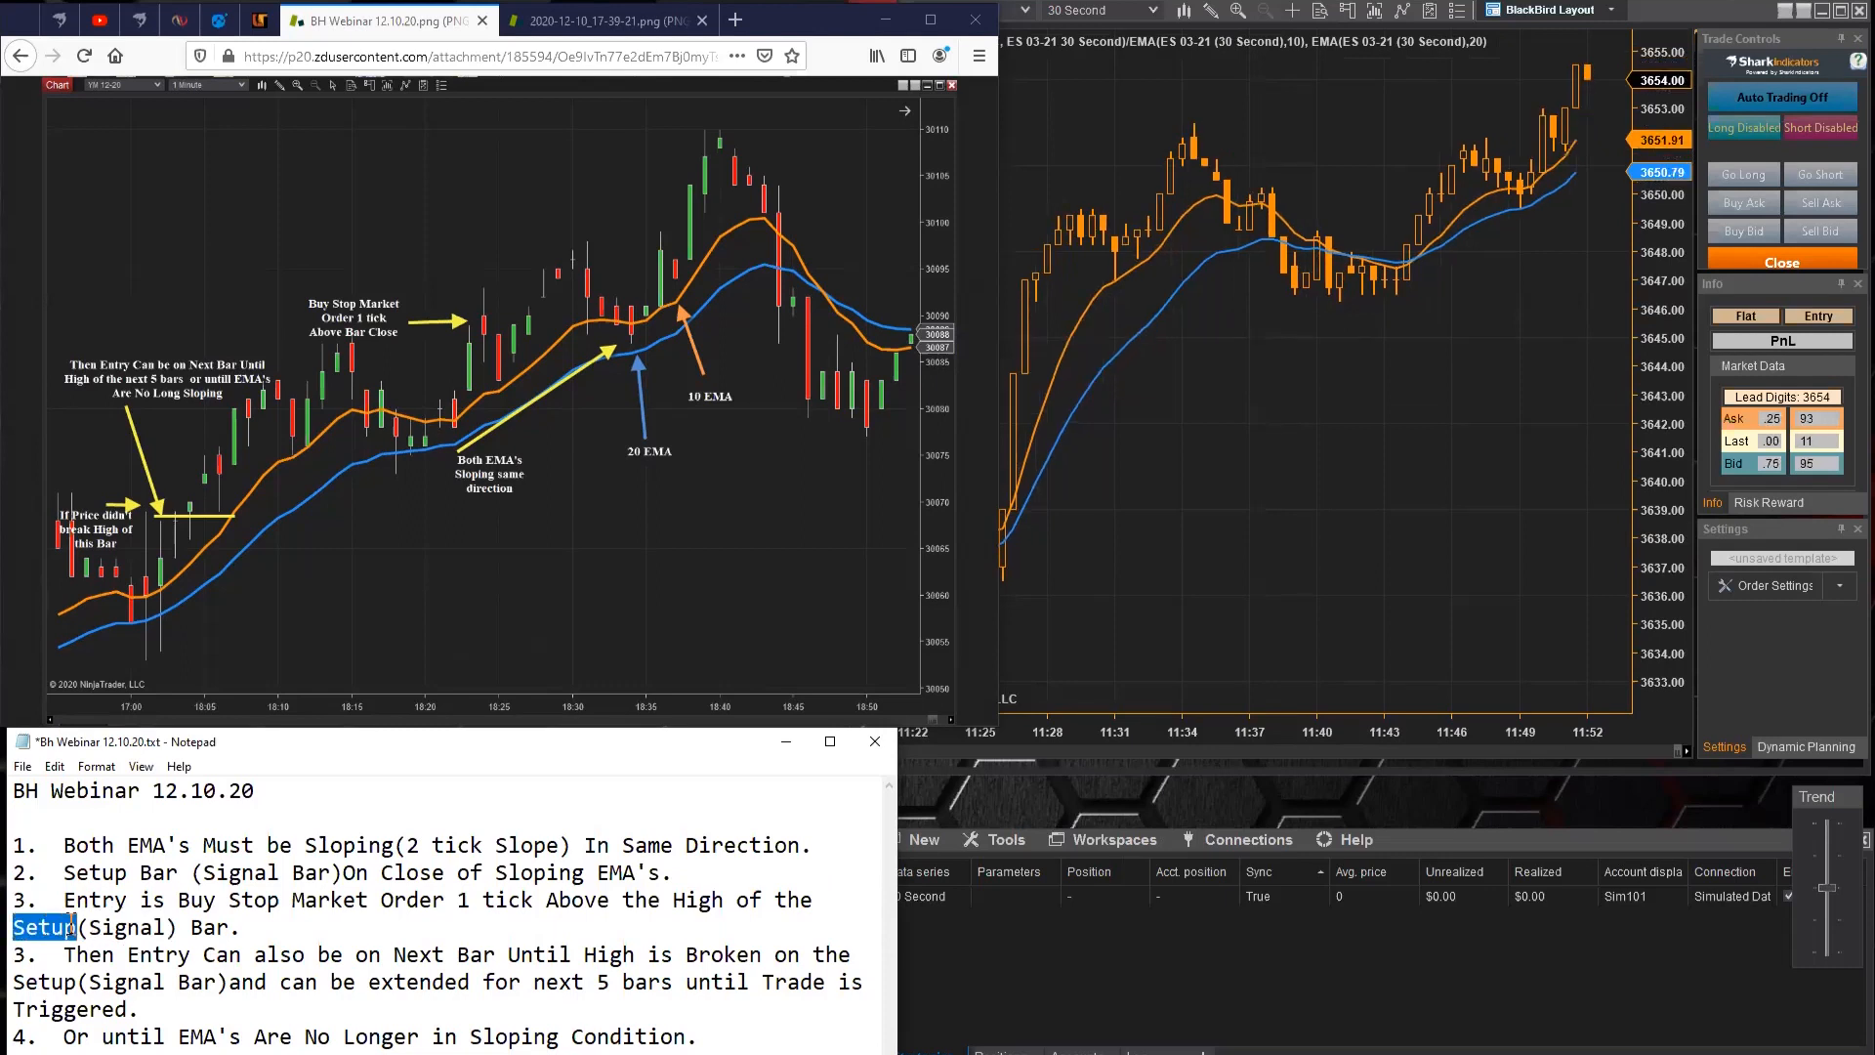
{"action": "key", "text": "Delete"}
{"action": "key", "text": "Delete"}
{"action": "key", "text": "Delete"}
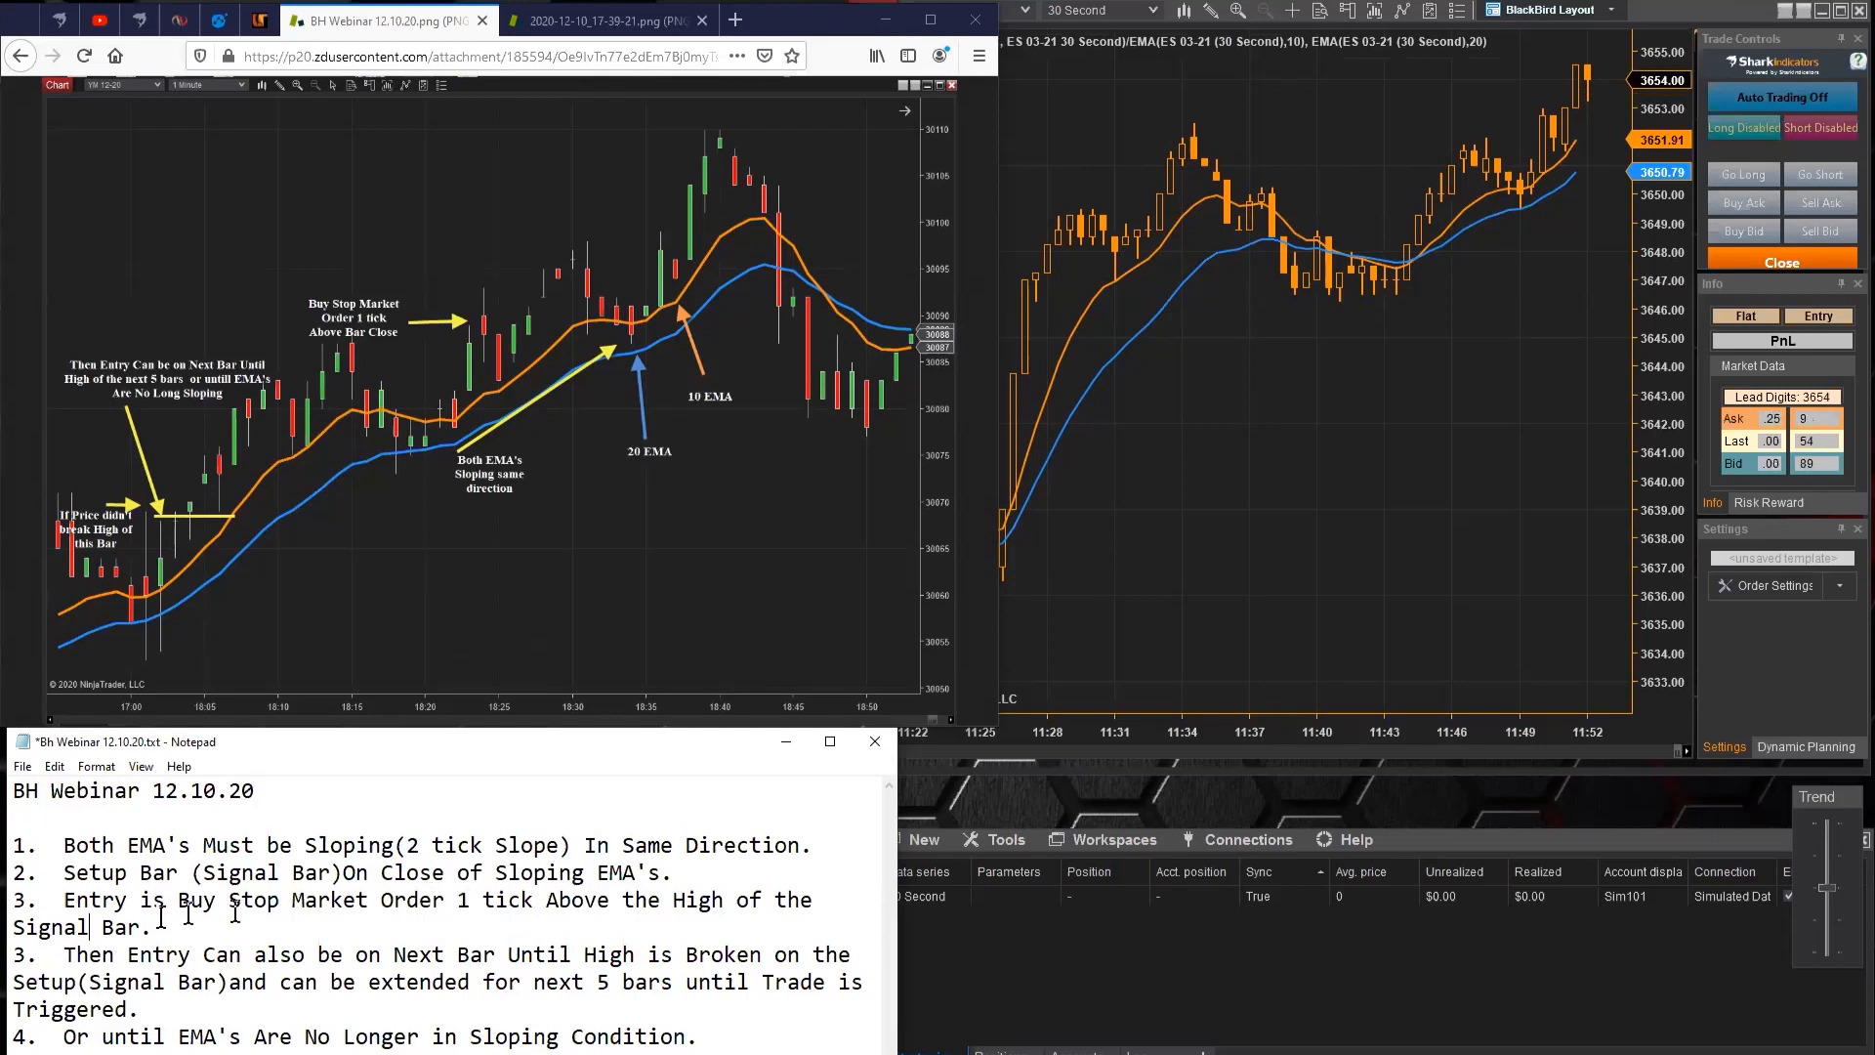
Change "Setup(Signal Bar)and" to "Setup Bar and" in the rule about entry on the next bar
{"action": "left_click_drag", "start_coordinate": [25, 928], "coordinate": [140, 928]}
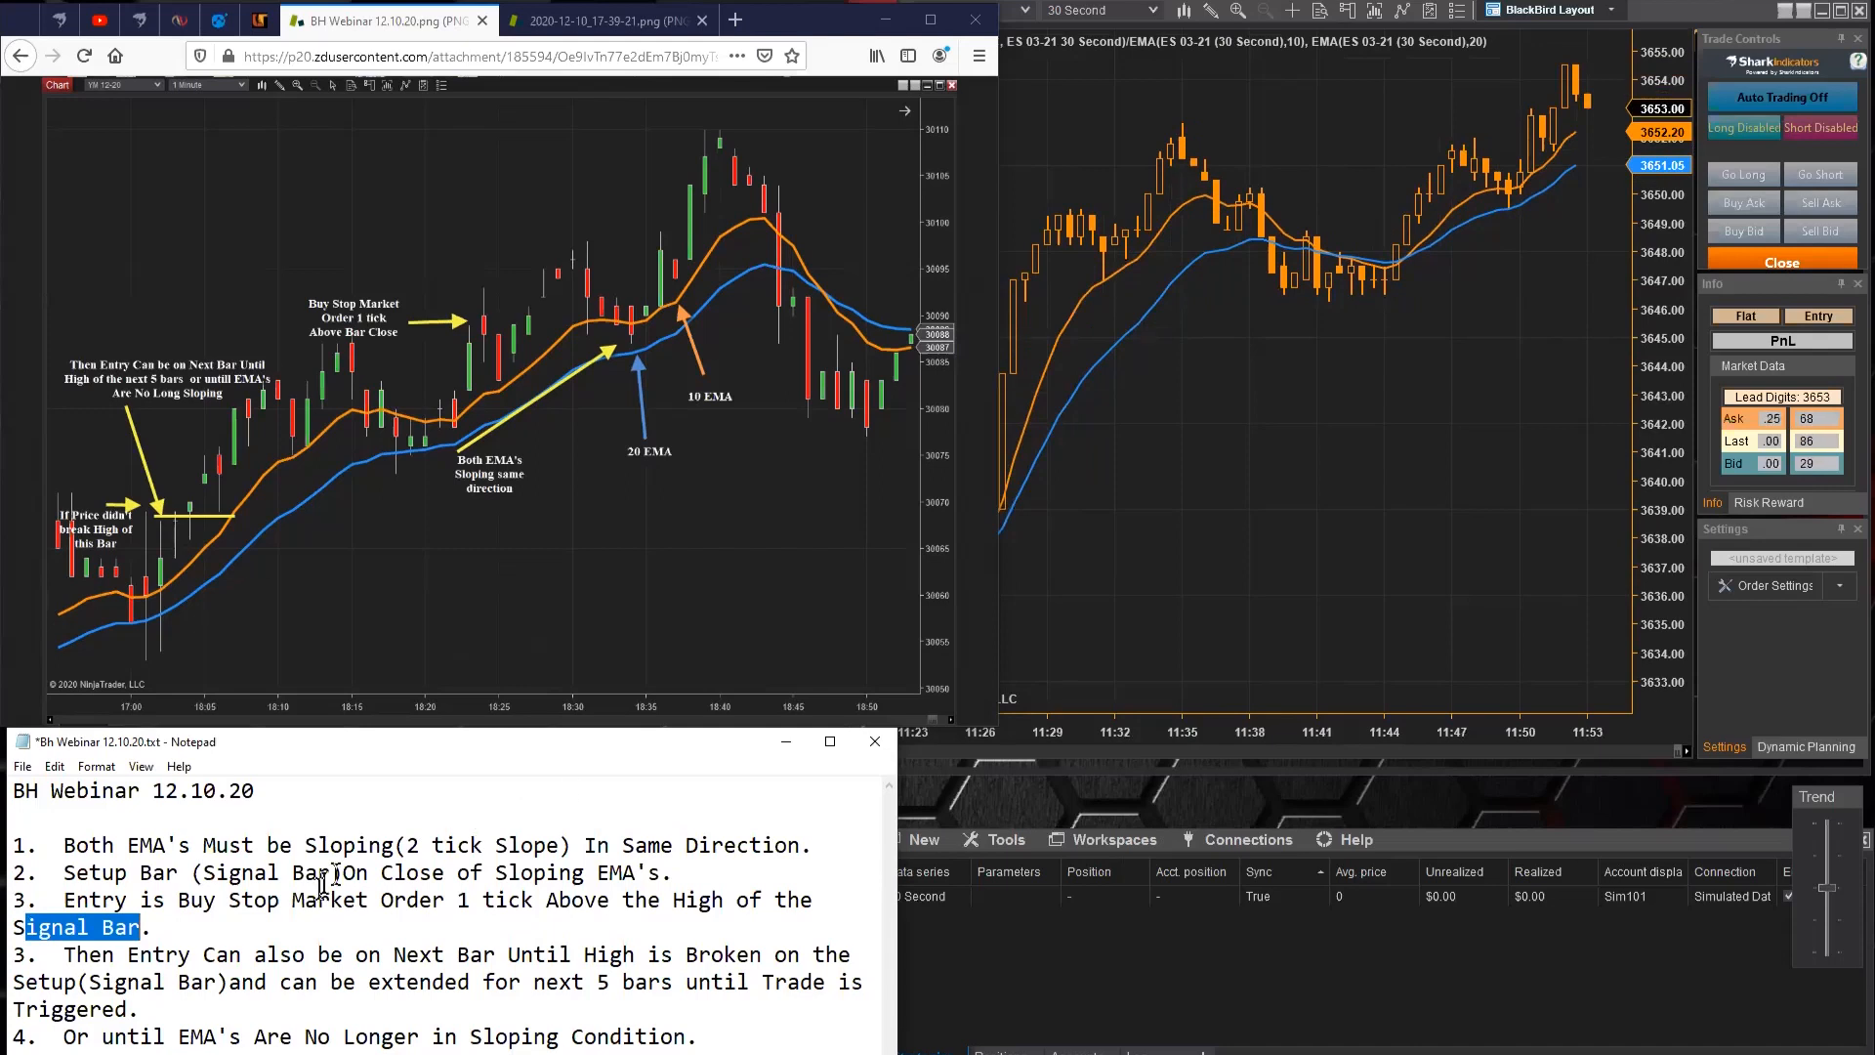
{"action": "double_click", "coordinate": [232, 900]}
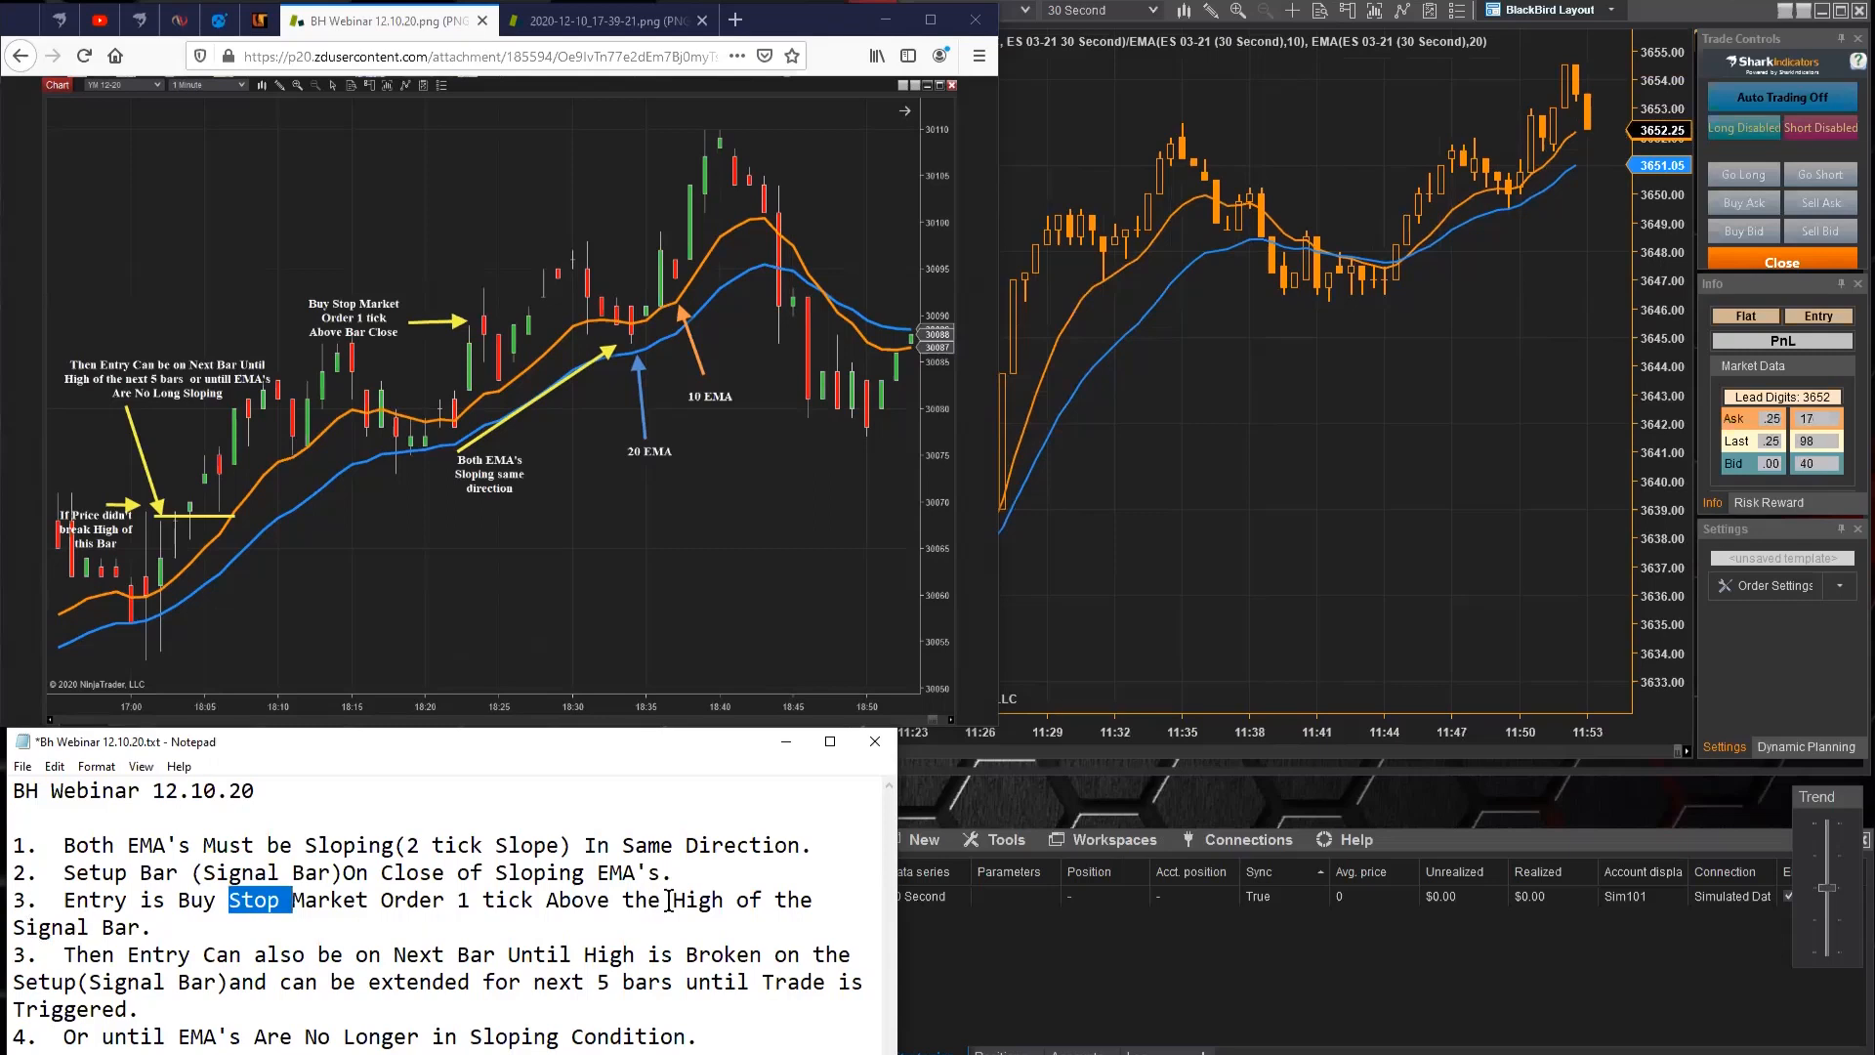
{"action": "left_click_drag", "start_coordinate": [38, 927], "coordinate": [140, 927]}
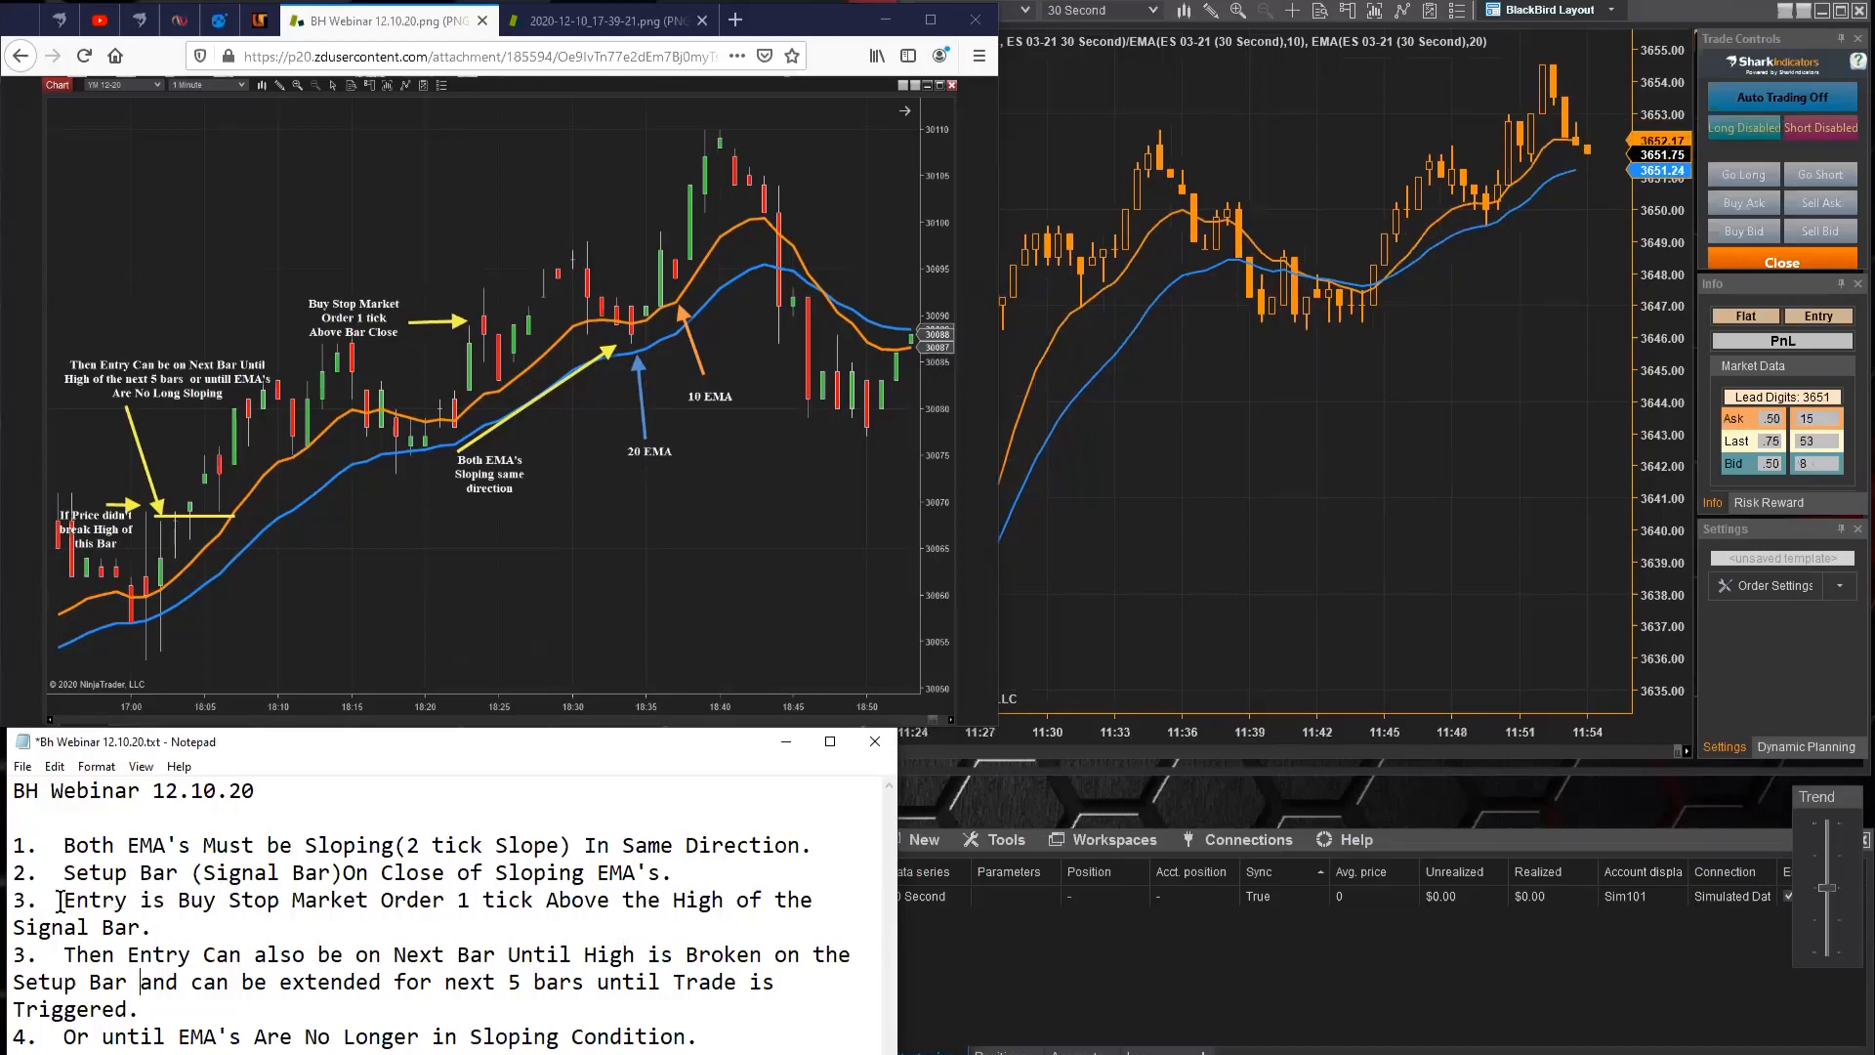
Review the notes' Buy Stop entry, the 1 tick offset, the "next 5 bars" extension and the EMA sloping condition by highlighting them
{"action": "left_click_drag", "start_coordinate": [60, 901], "coordinate": [280, 901]}
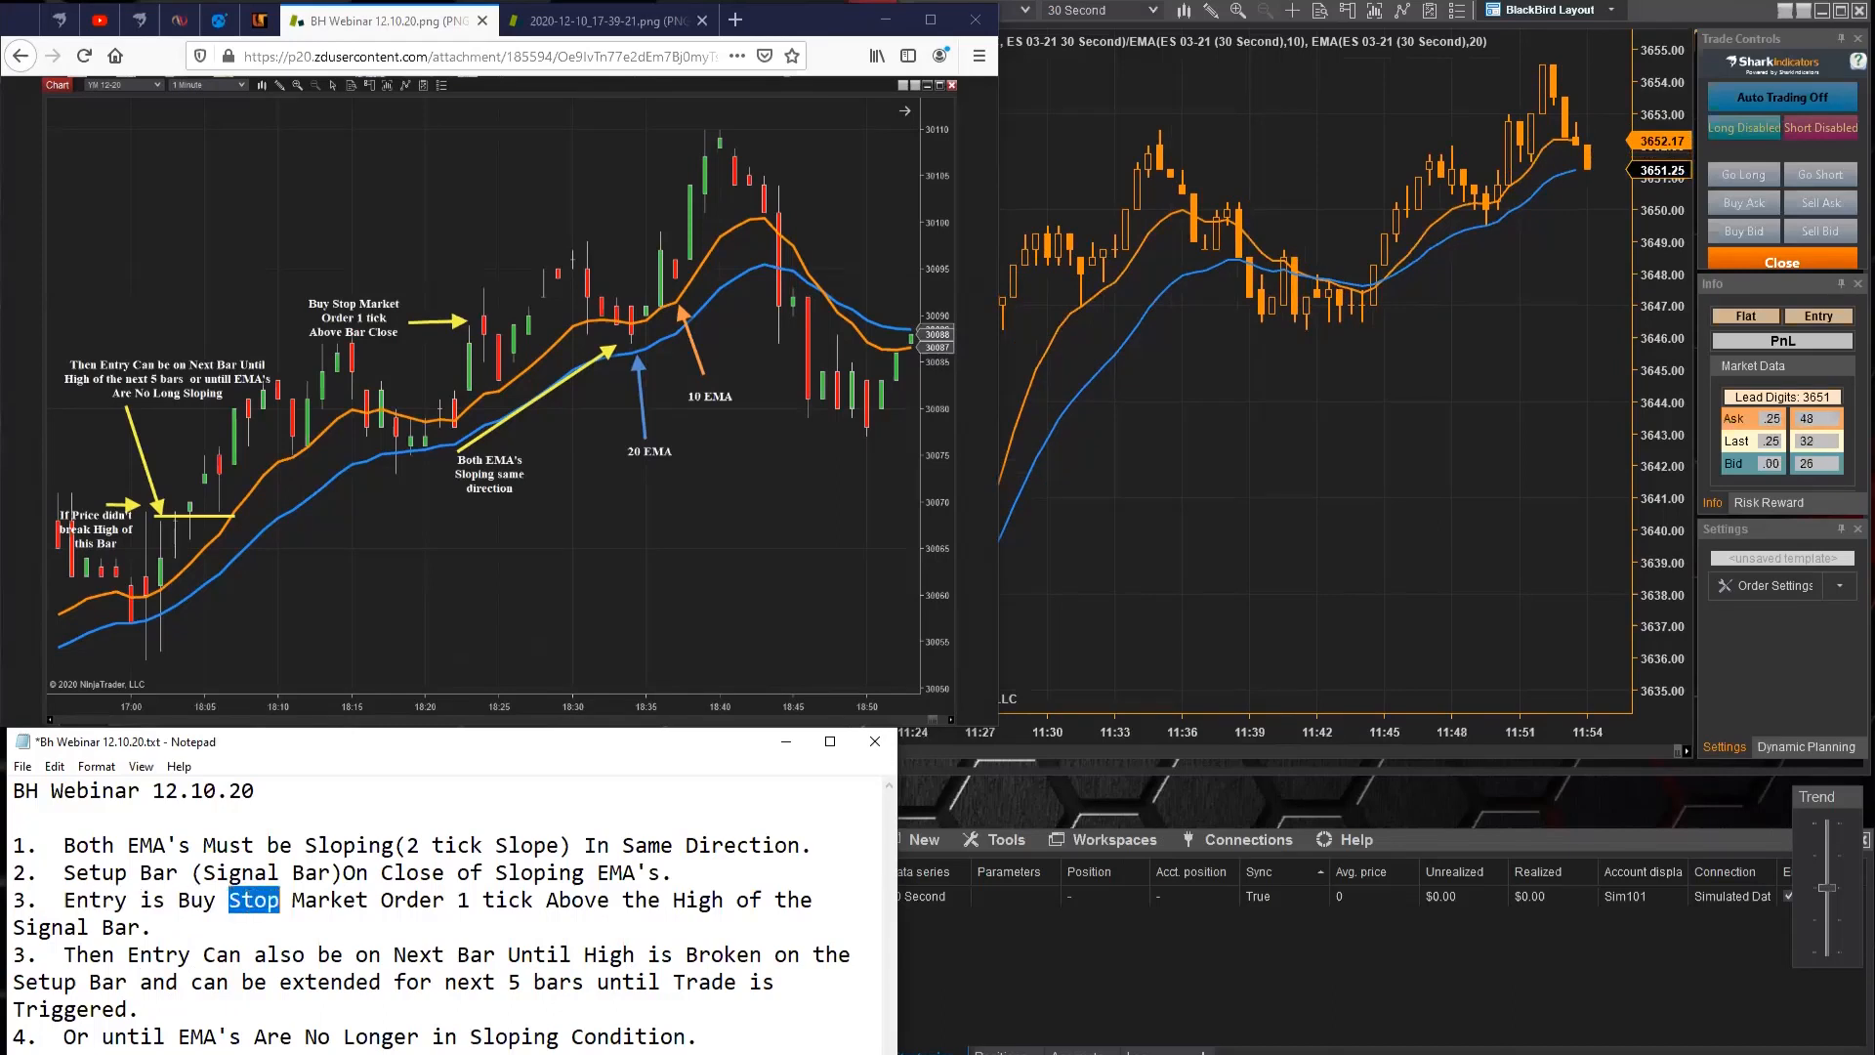
{"action": "left_click_drag", "start_coordinate": [672, 900], "coordinate": [140, 926]}
{"action": "left_click_drag", "start_coordinate": [455, 899], "coordinate": [525, 909]}
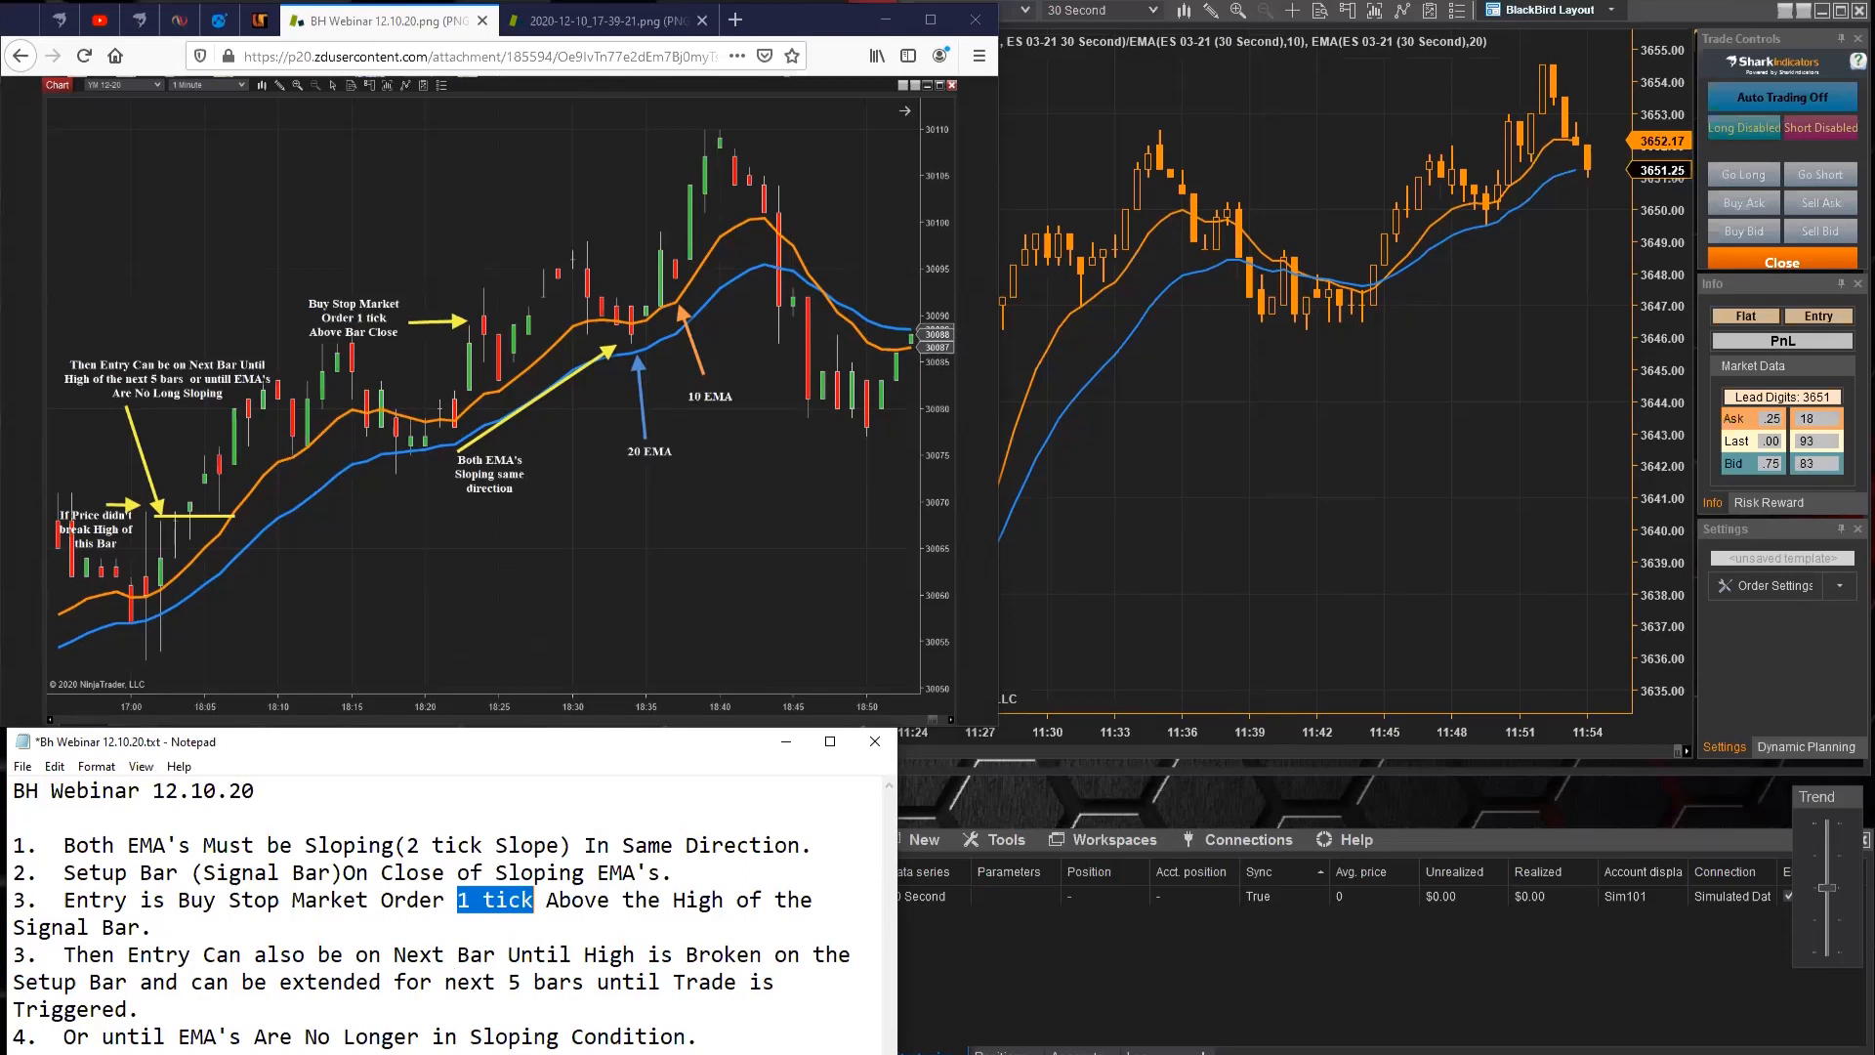
{"action": "left_click", "coordinate": [447, 980]}
{"action": "left_click_drag", "start_coordinate": [447, 981], "coordinate": [584, 981]}
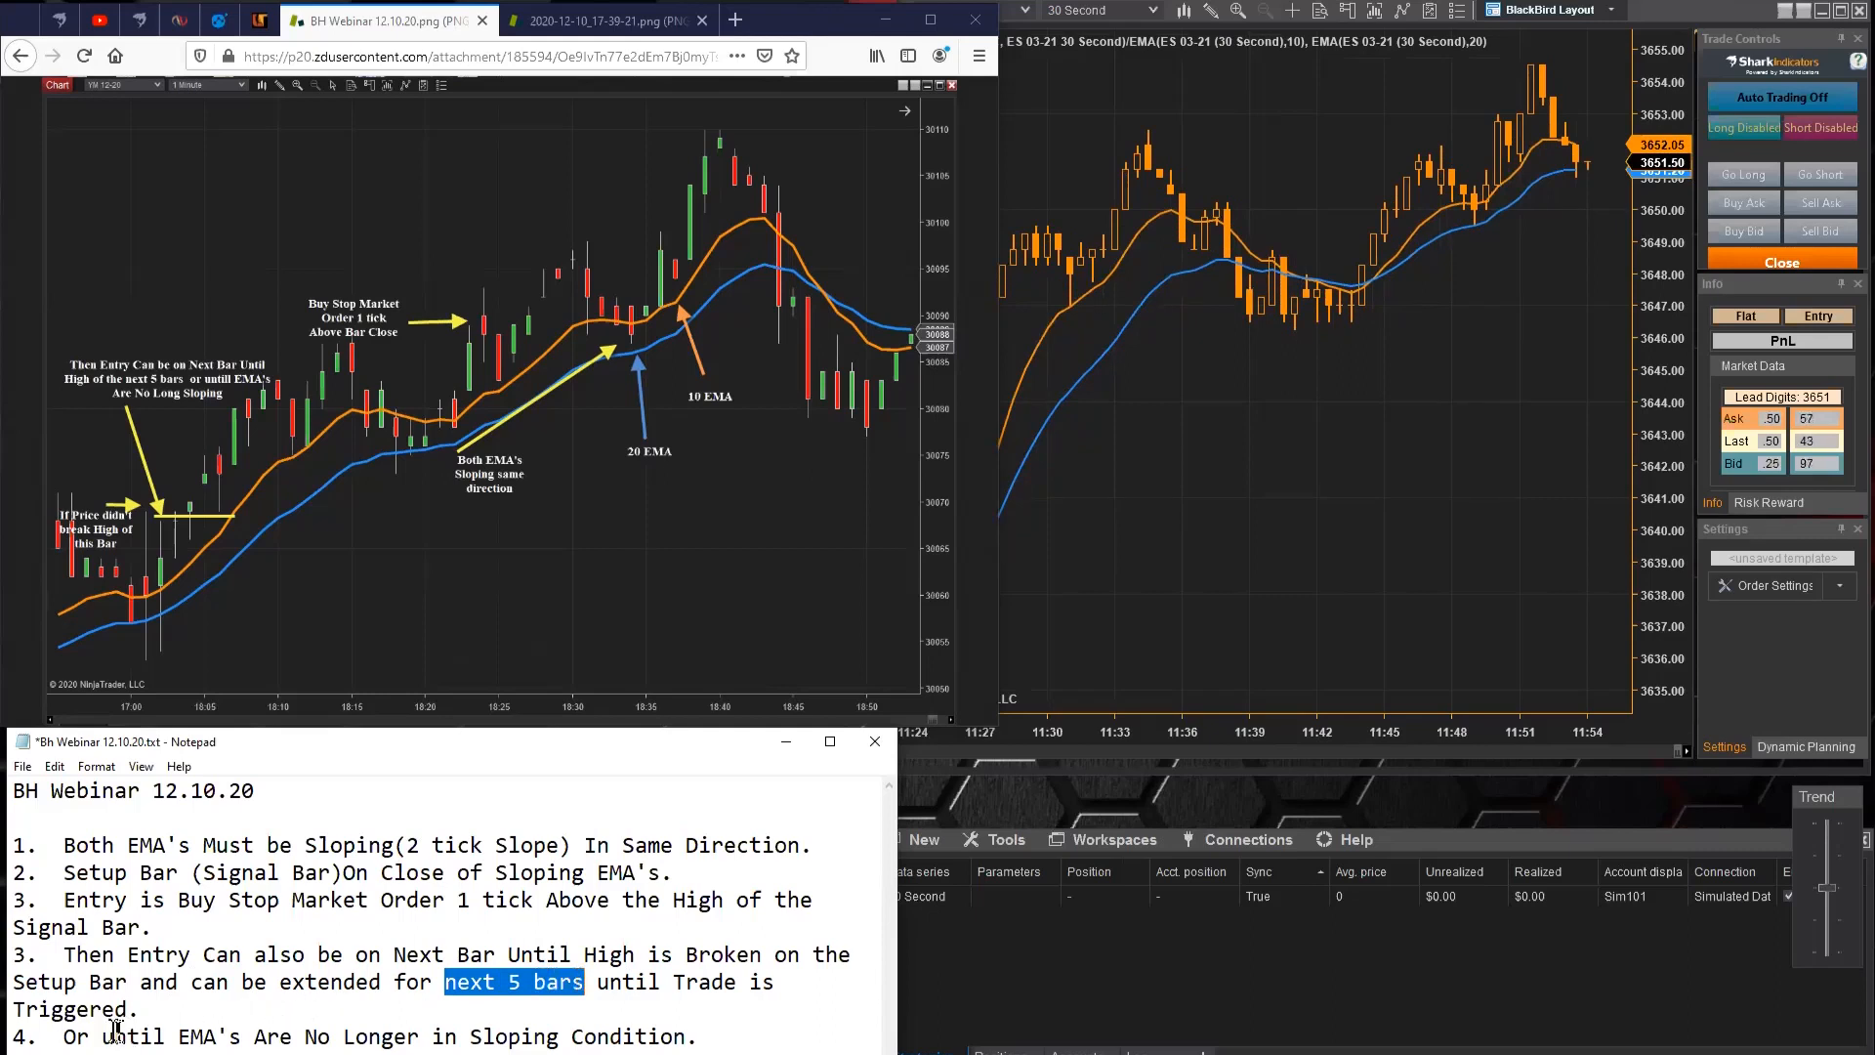
{"action": "left_click_drag", "start_coordinate": [177, 1037], "coordinate": [687, 1041]}
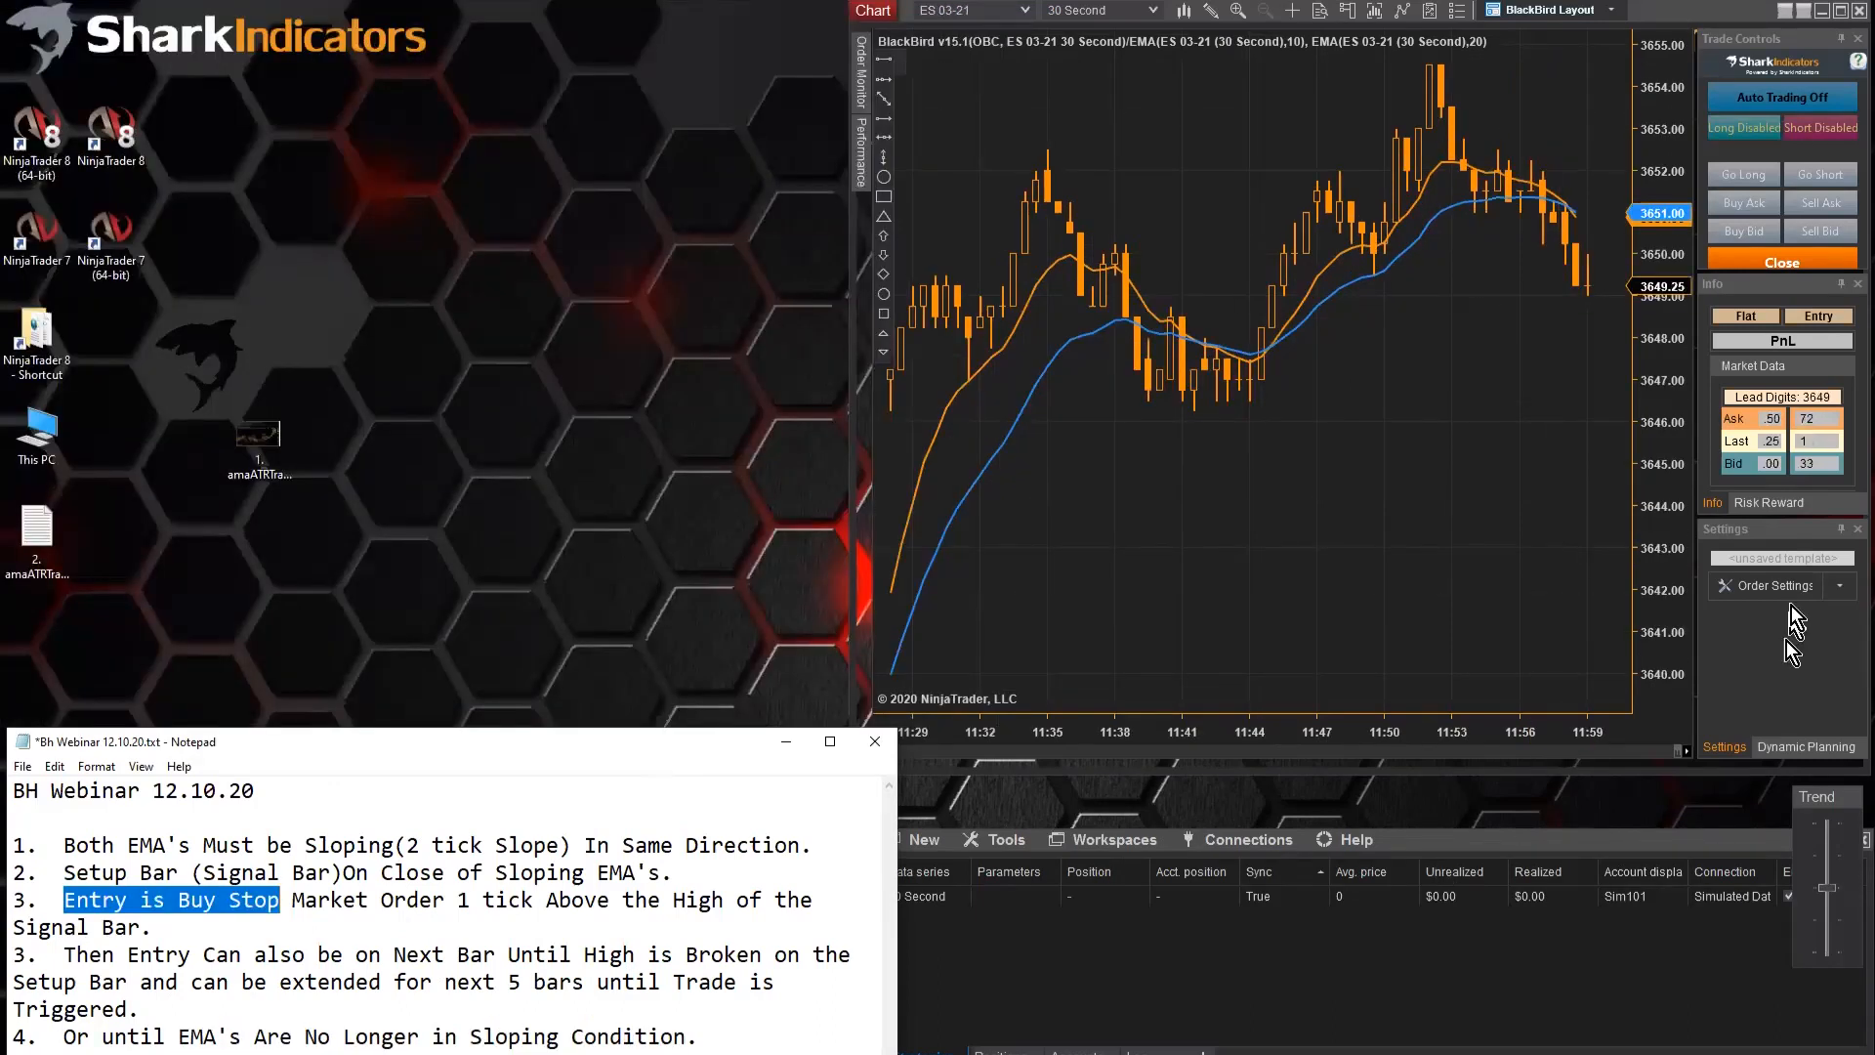
Open BlackBird's order settings, add a BloodHound signal and open that signal's properties
{"action": "left_click", "coordinate": [1767, 590]}
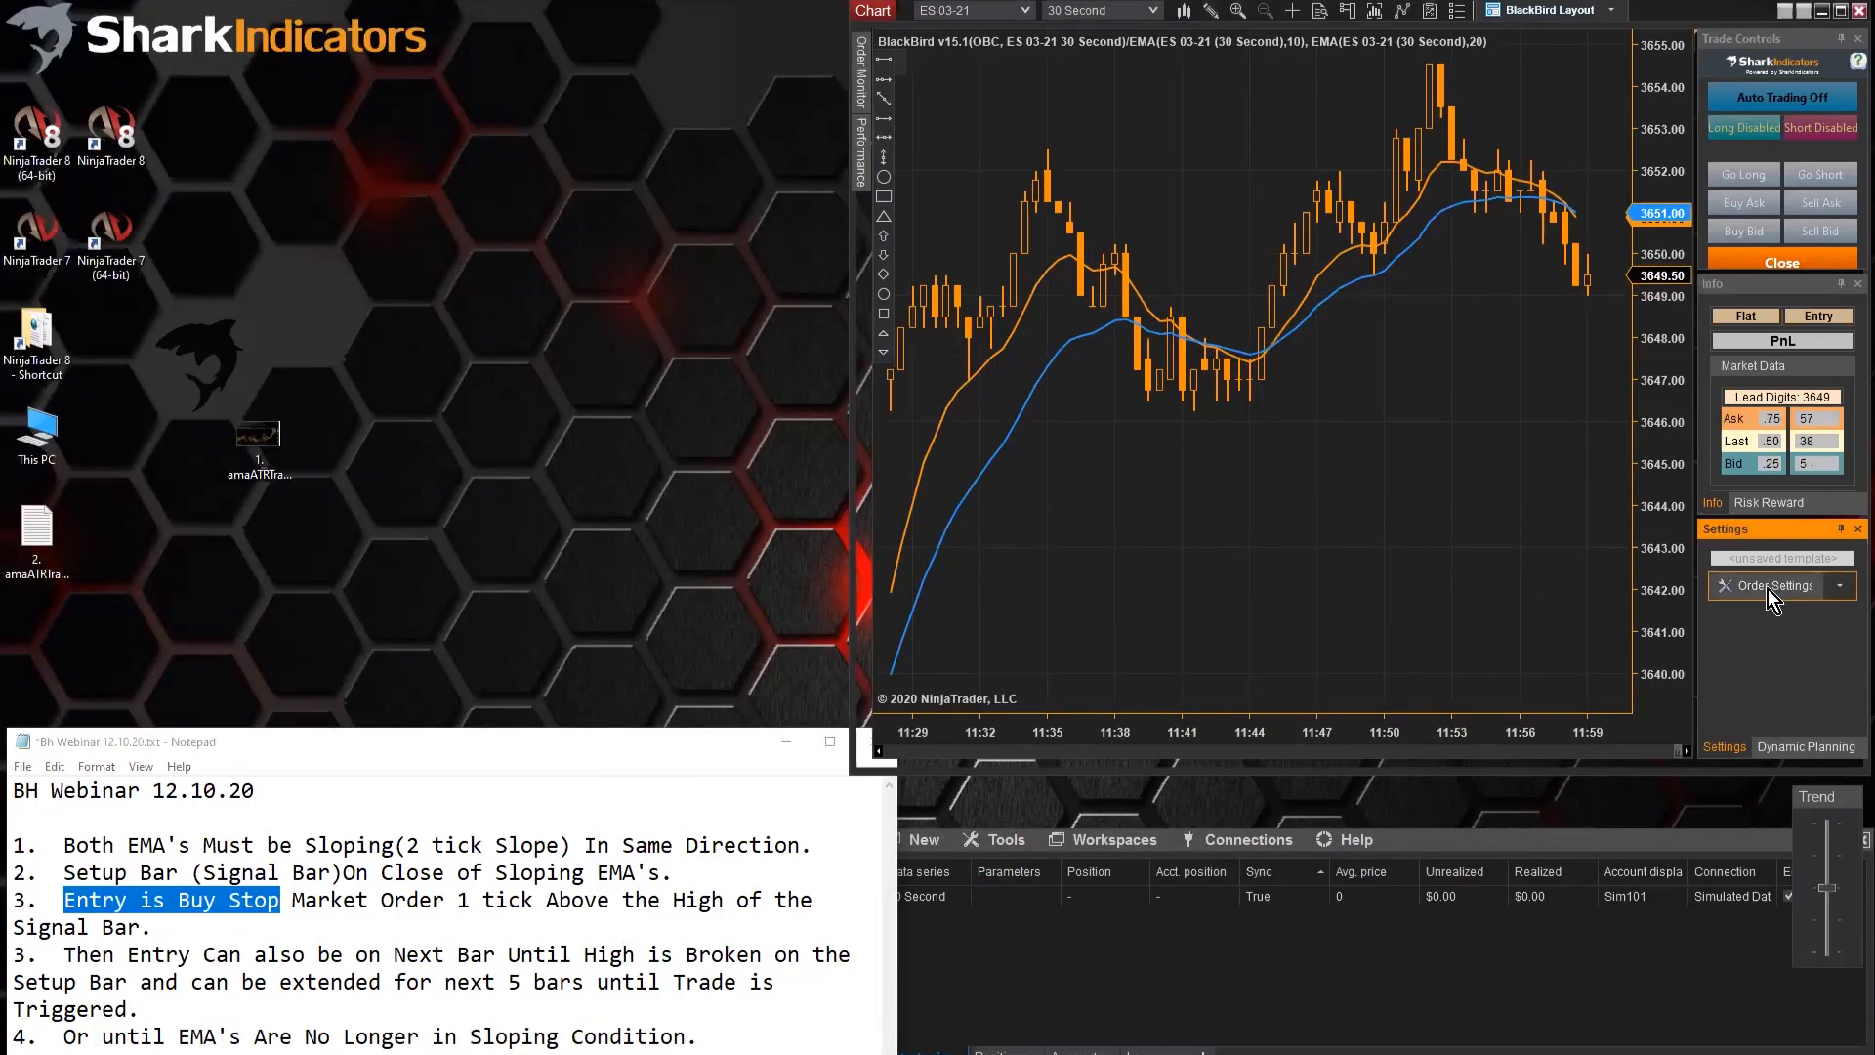
{"action": "left_click_drag", "start_coordinate": [633, 266], "coordinate": [375, 11]}
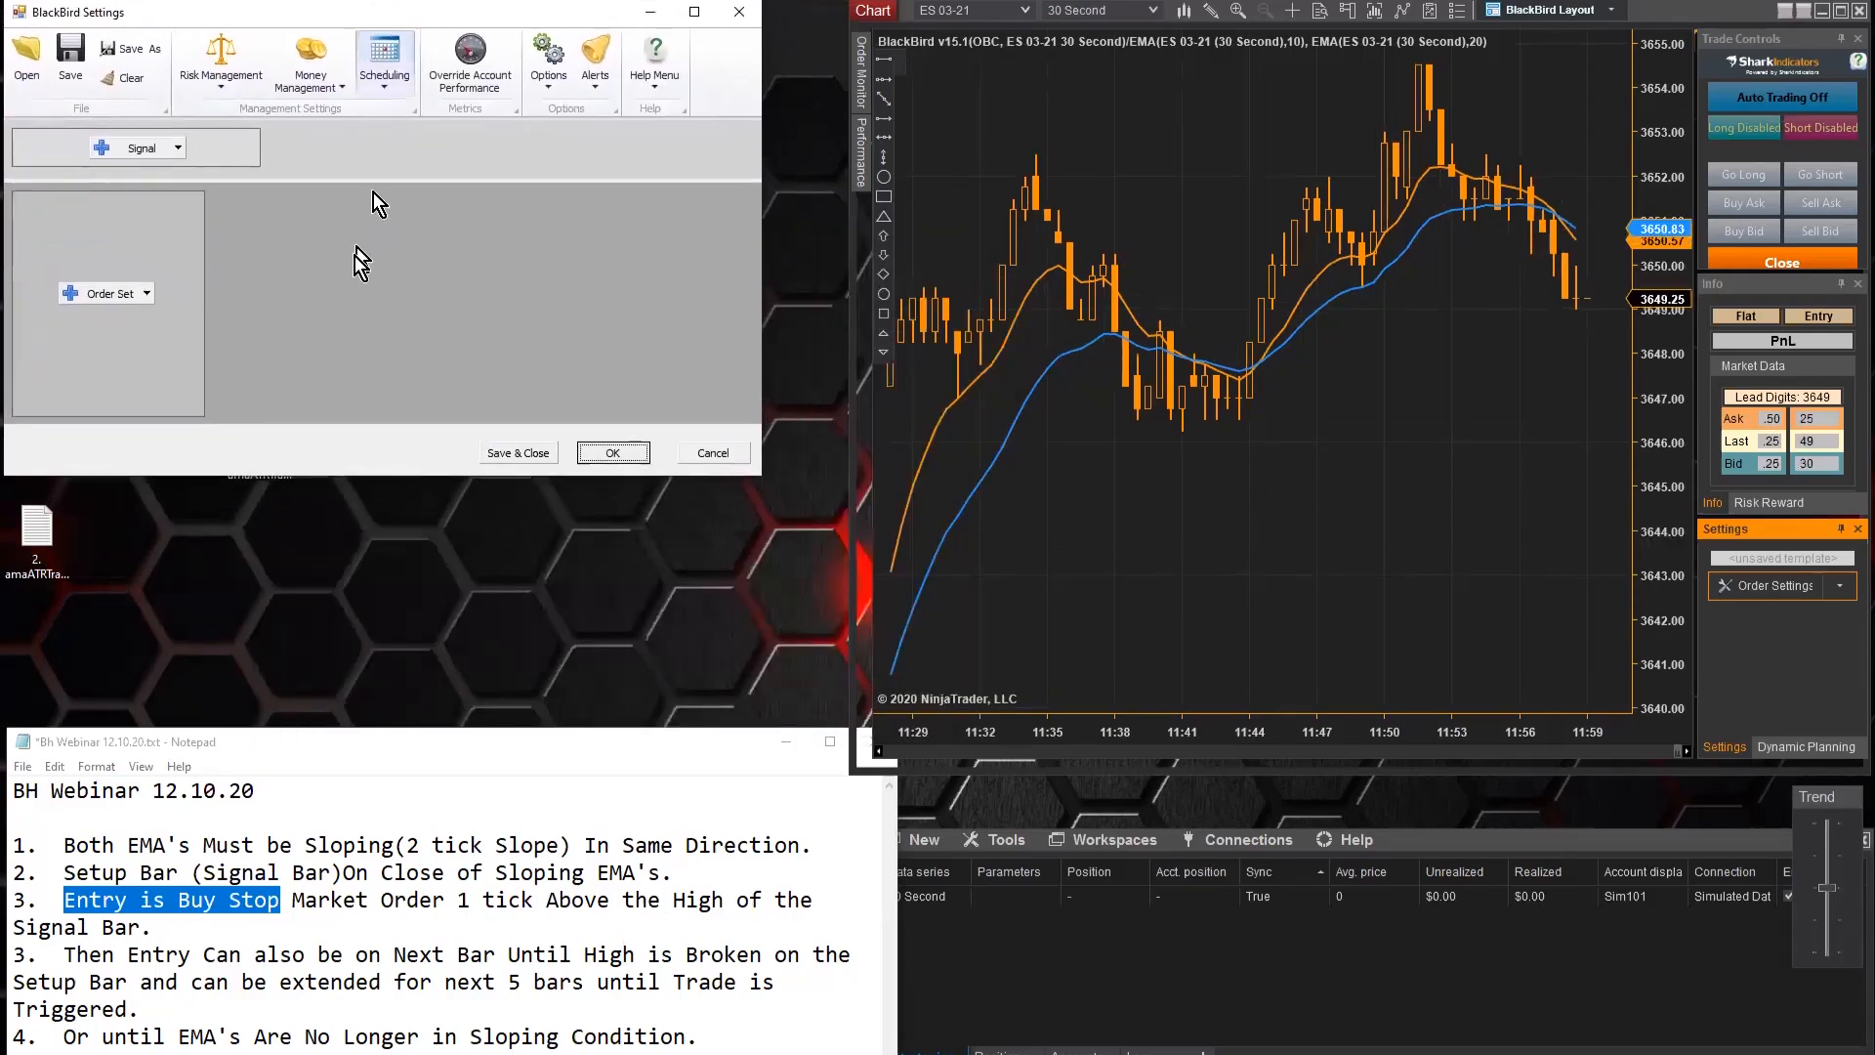
{"action": "left_click", "coordinate": [174, 153]}
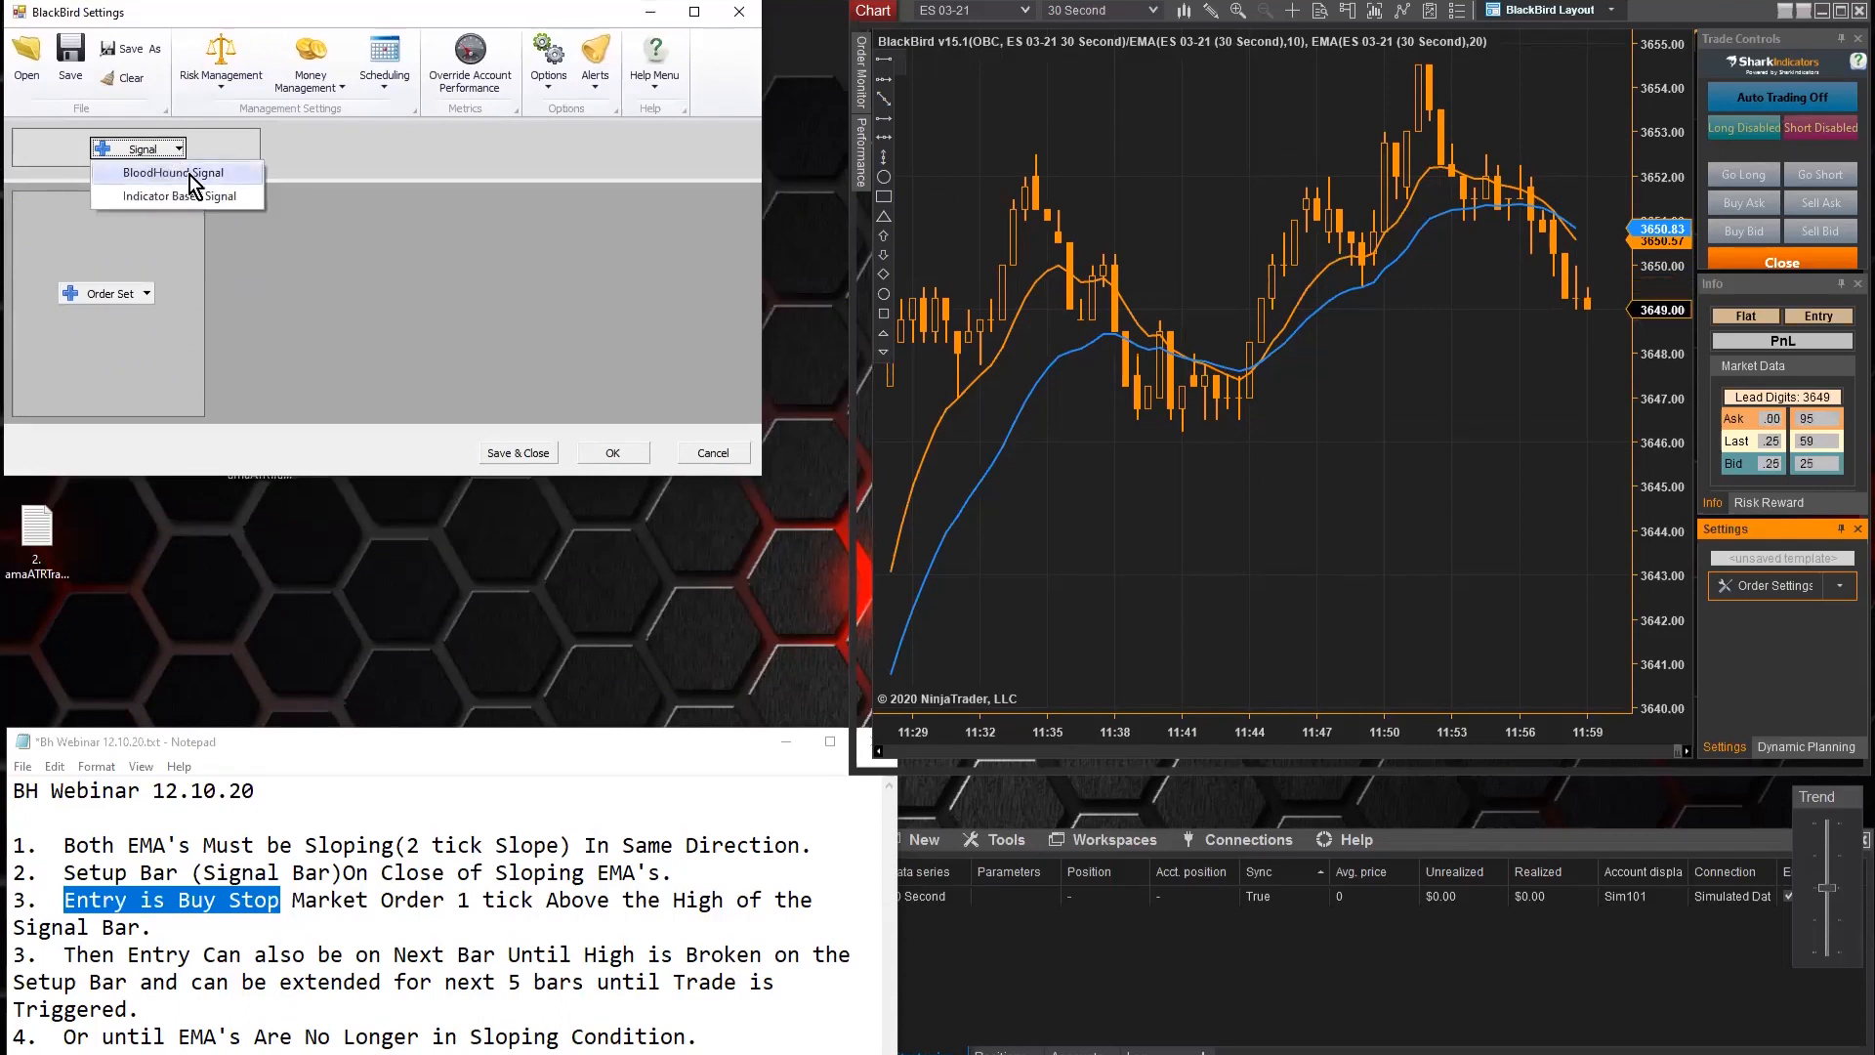
{"action": "left_click", "coordinate": [189, 174]}
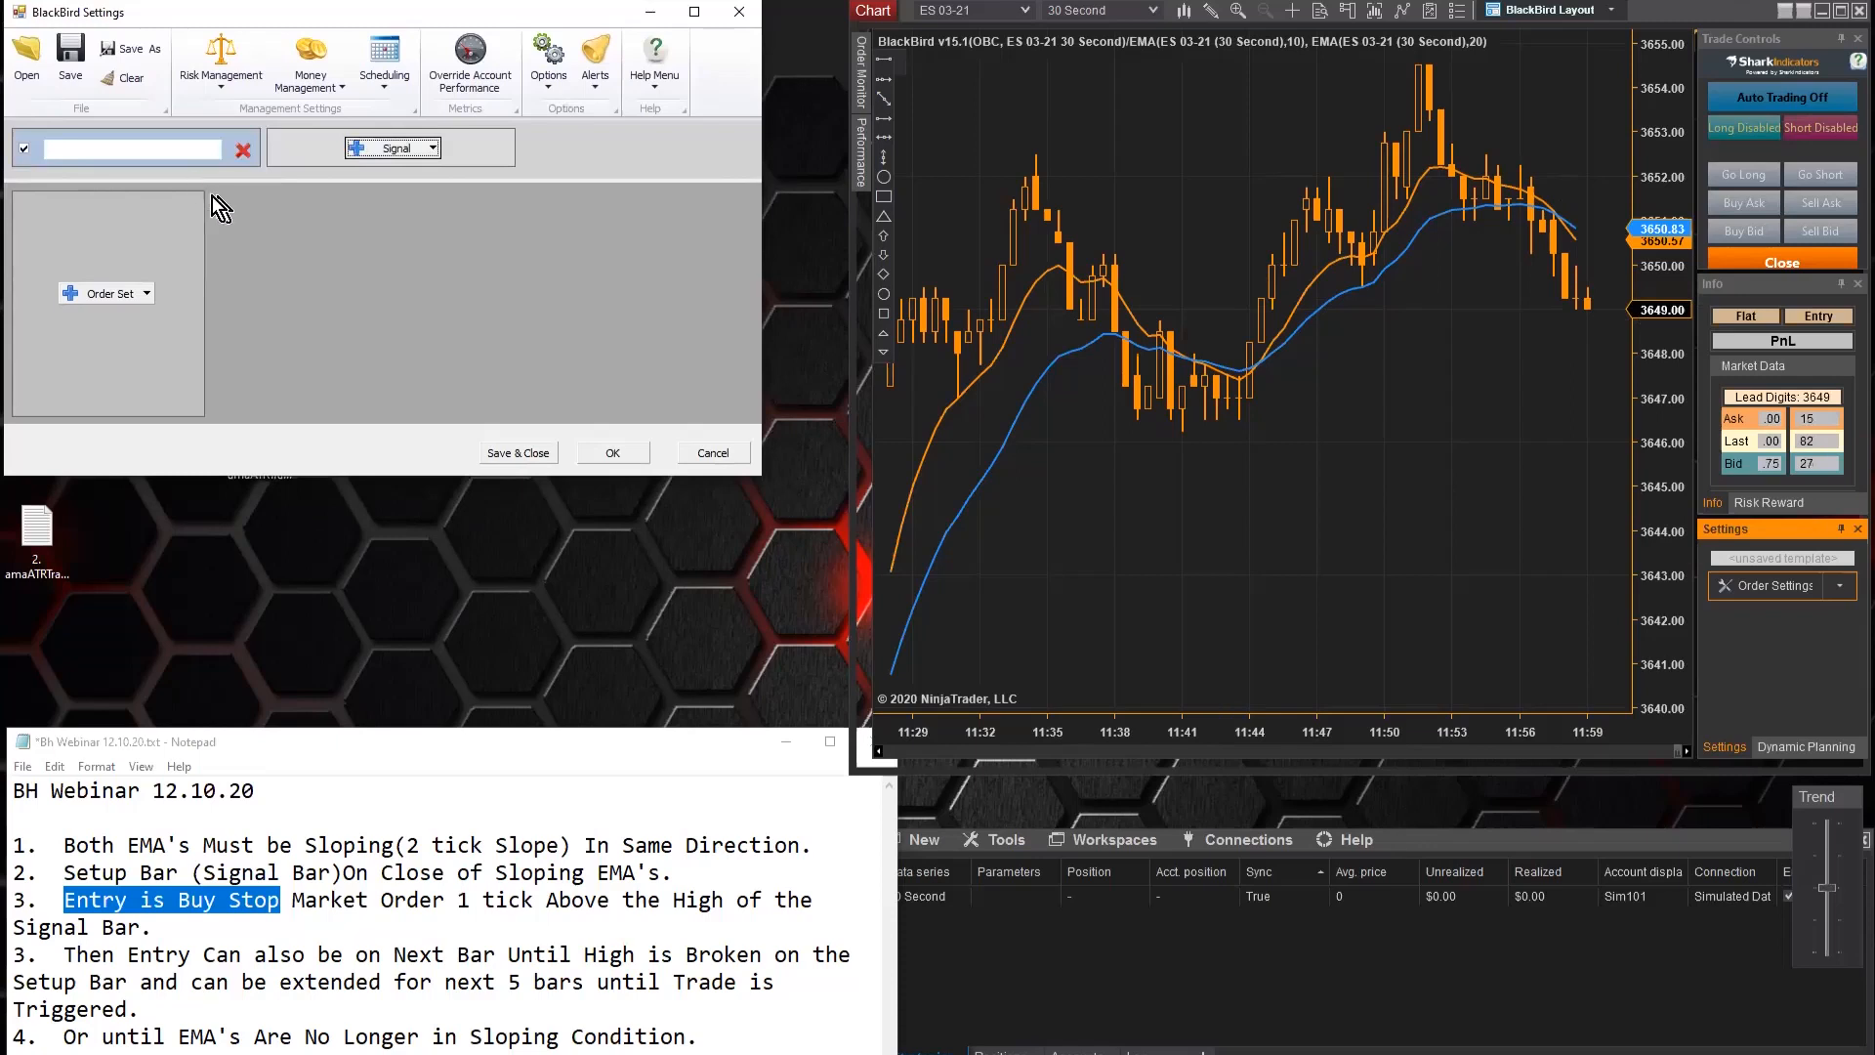
{"action": "left_click", "coordinate": [184, 156]}
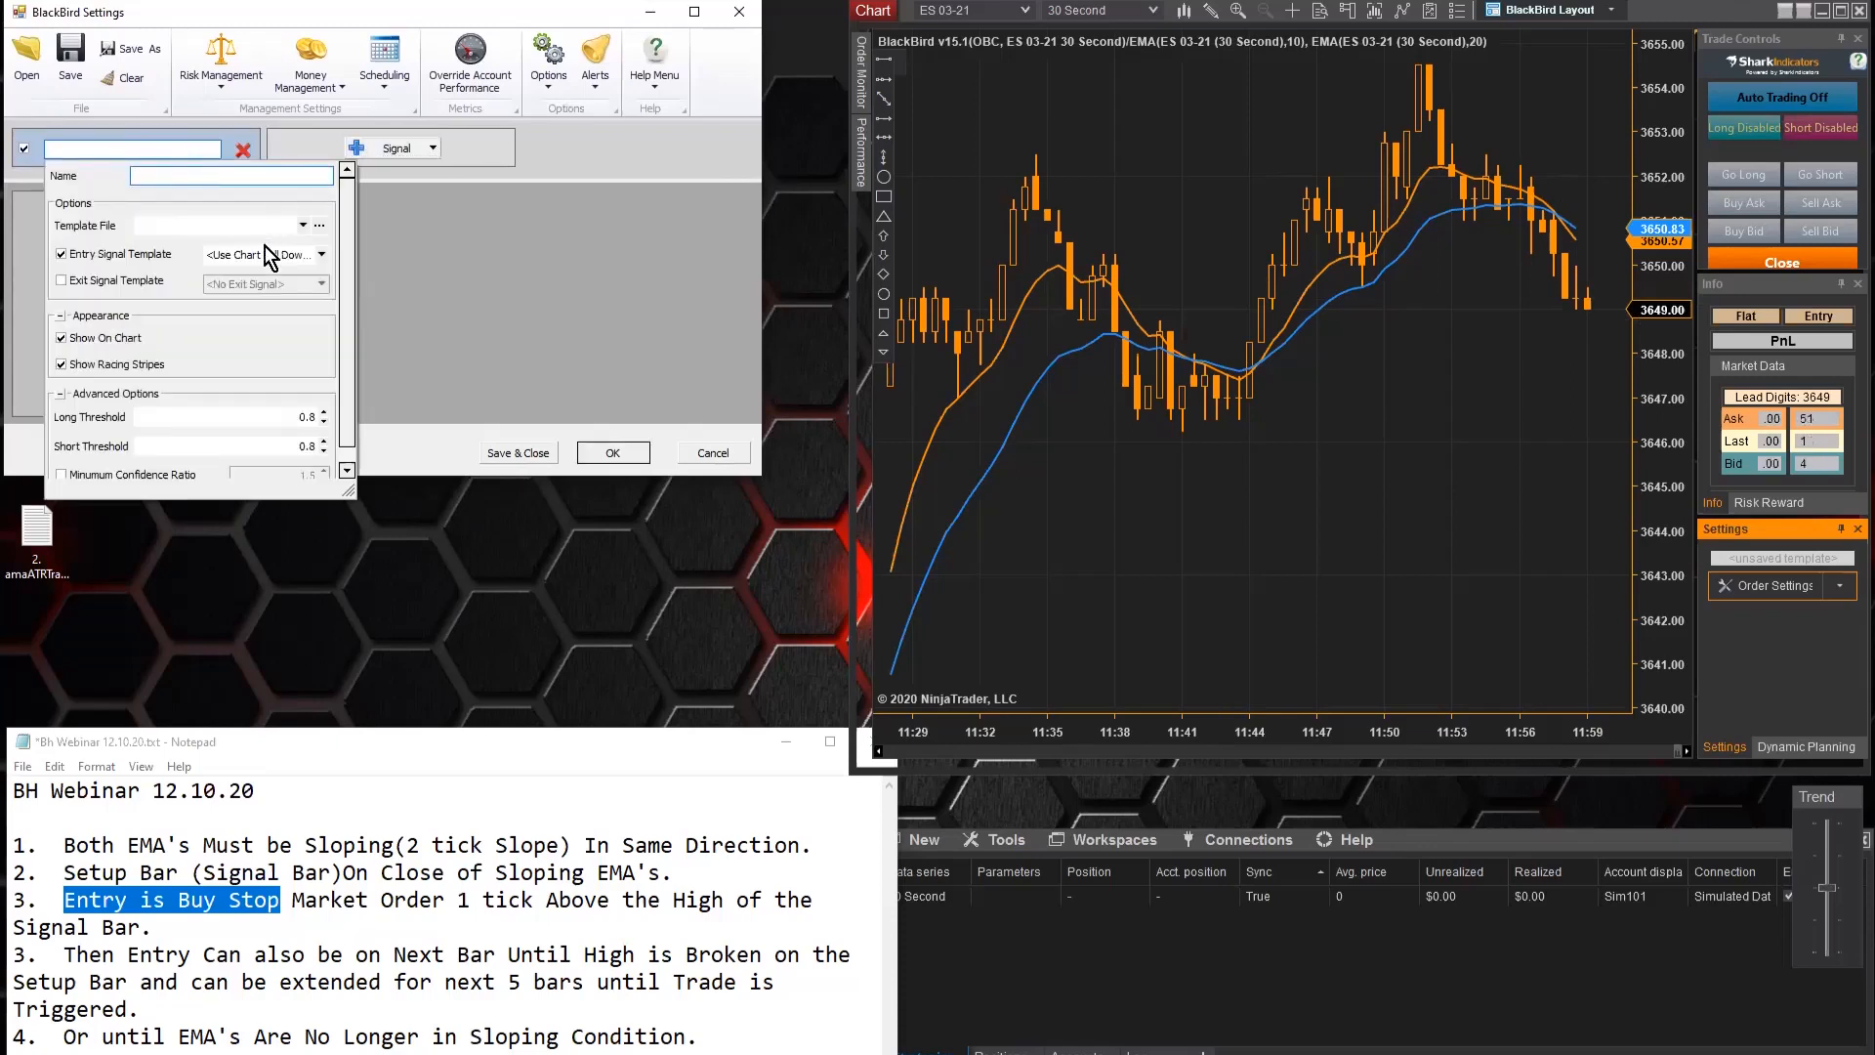
{"action": "left_click", "coordinate": [317, 227]}
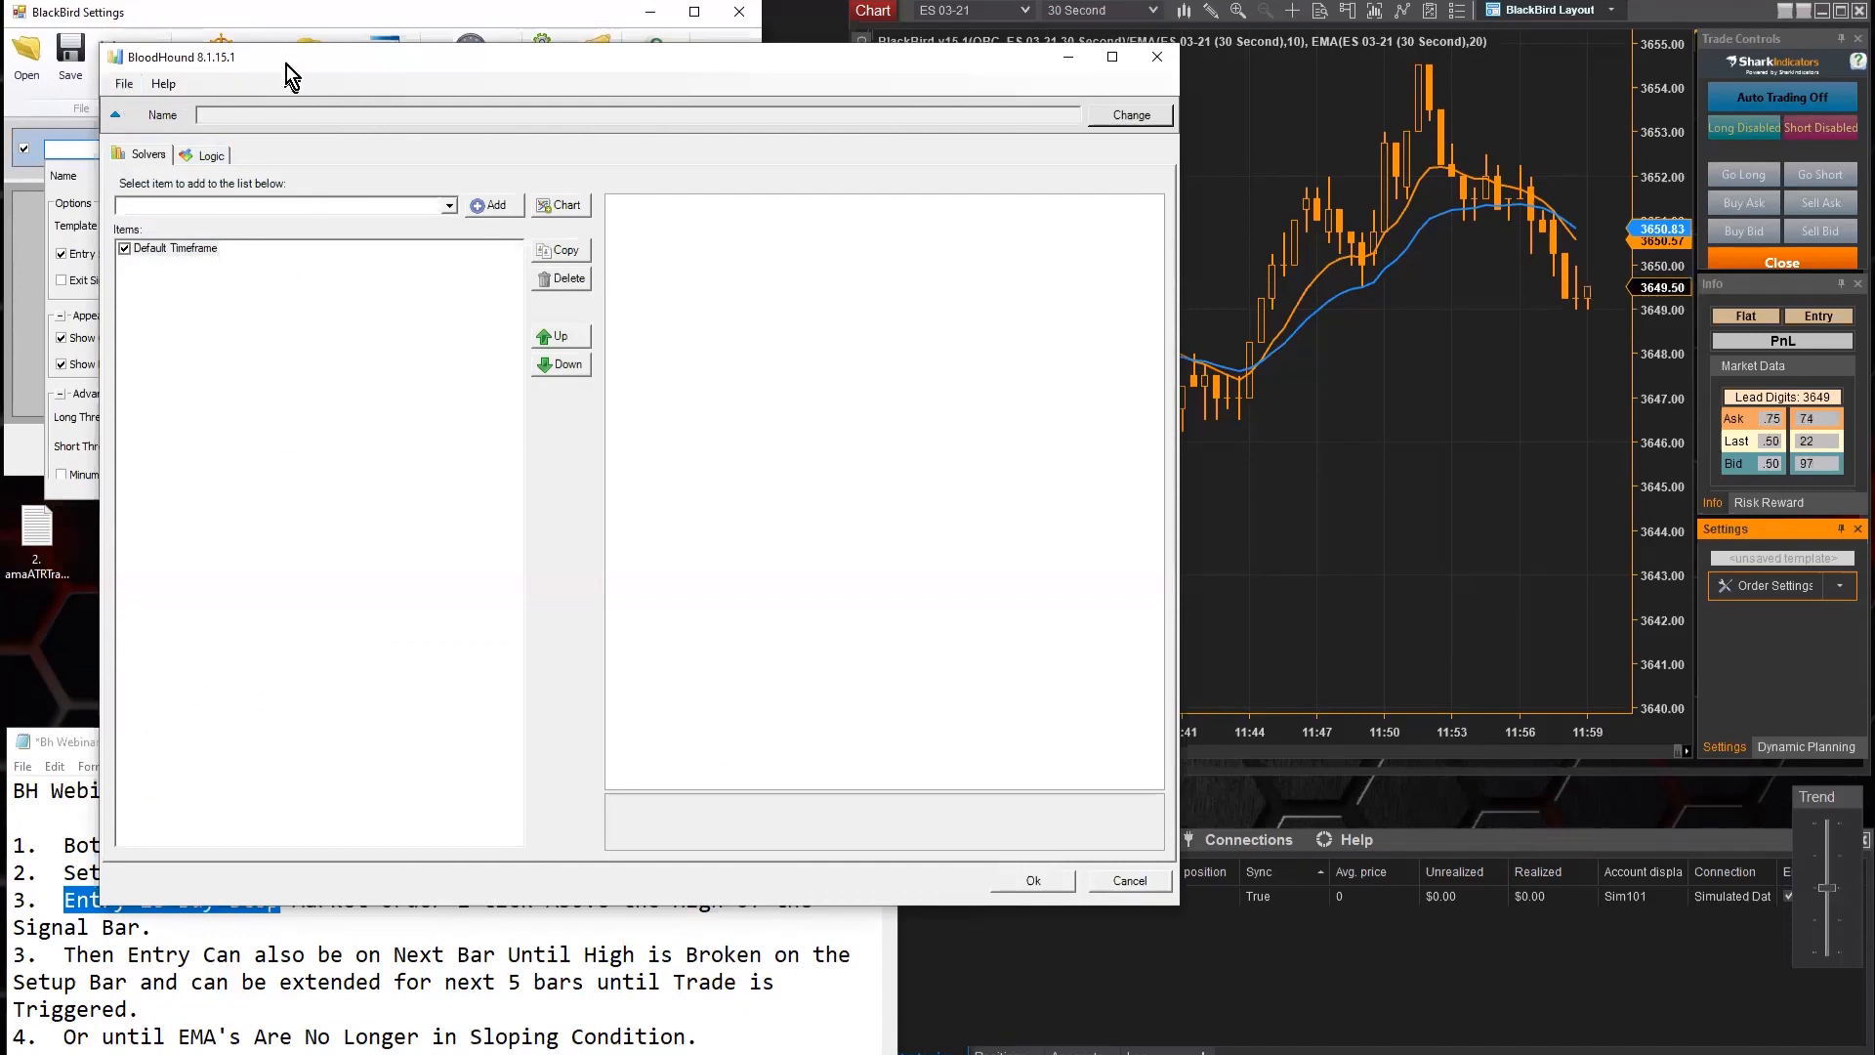
{"action": "left_click_drag", "start_coordinate": [285, 65], "coordinate": [409, 109]}
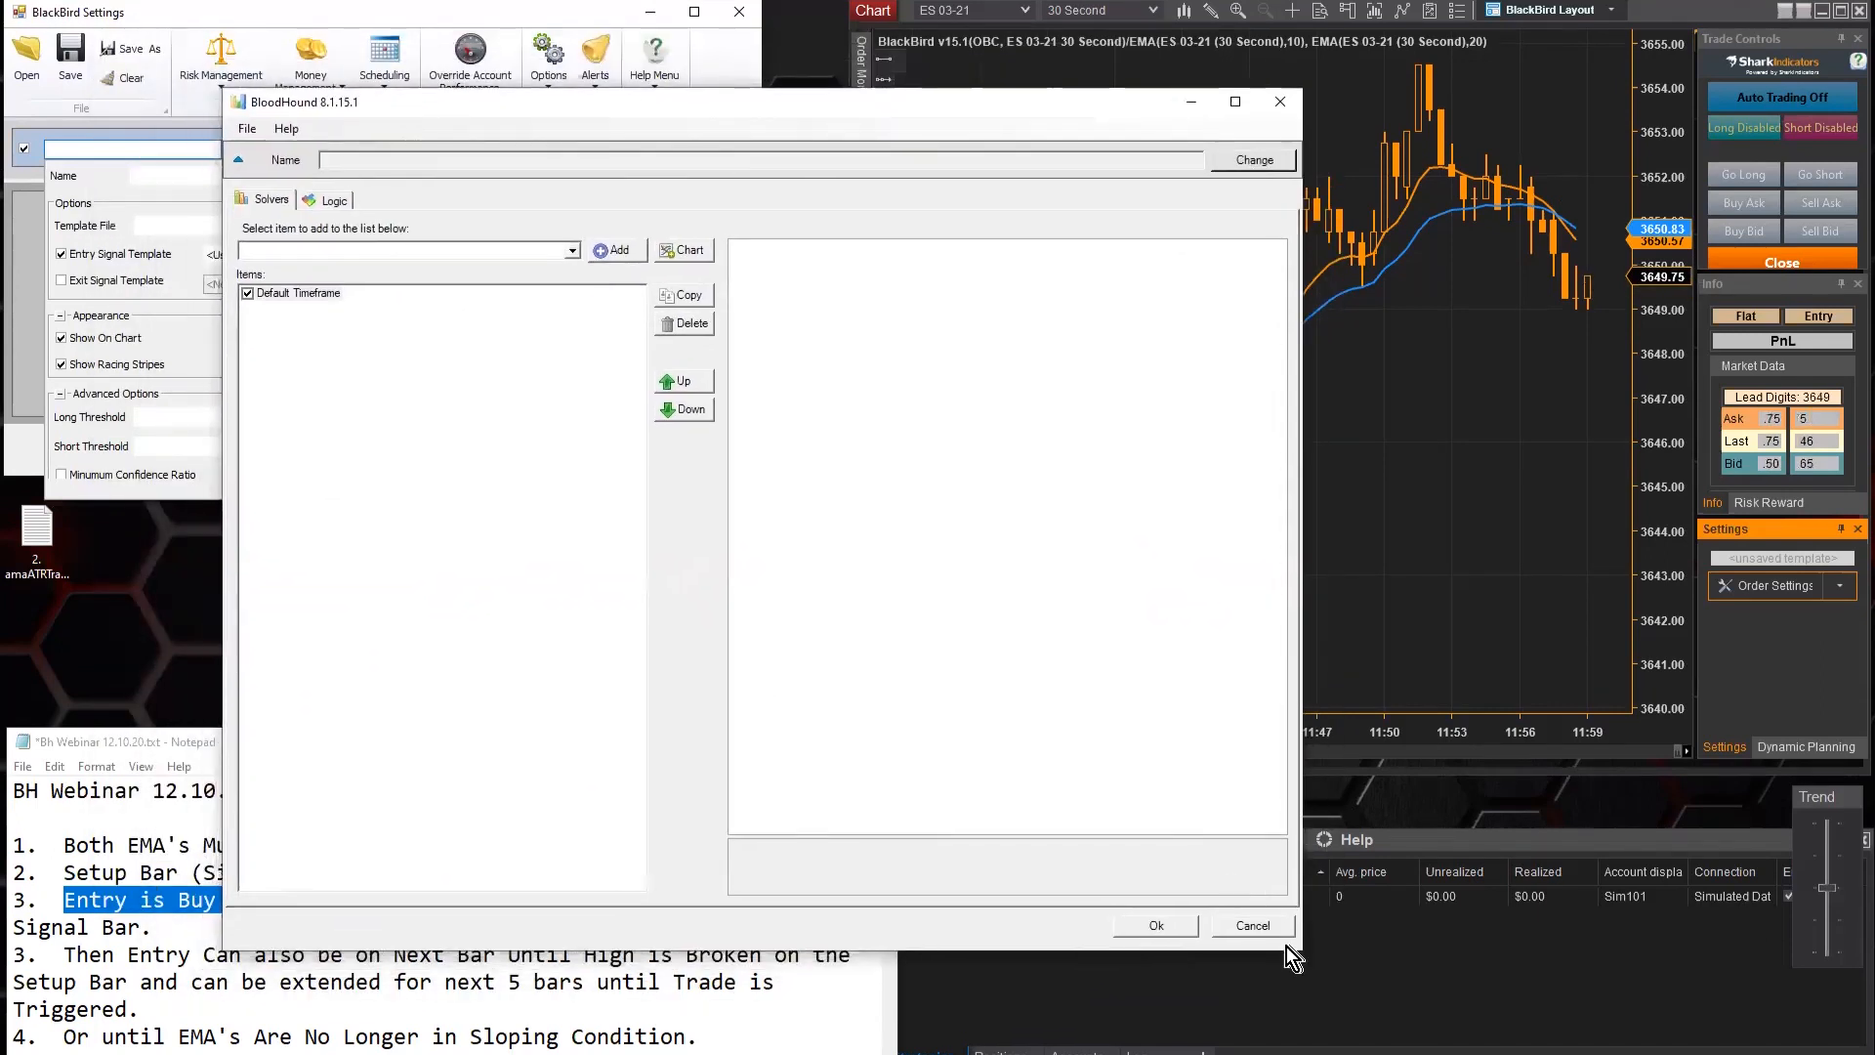
{"action": "left_click", "coordinate": [1256, 926]}
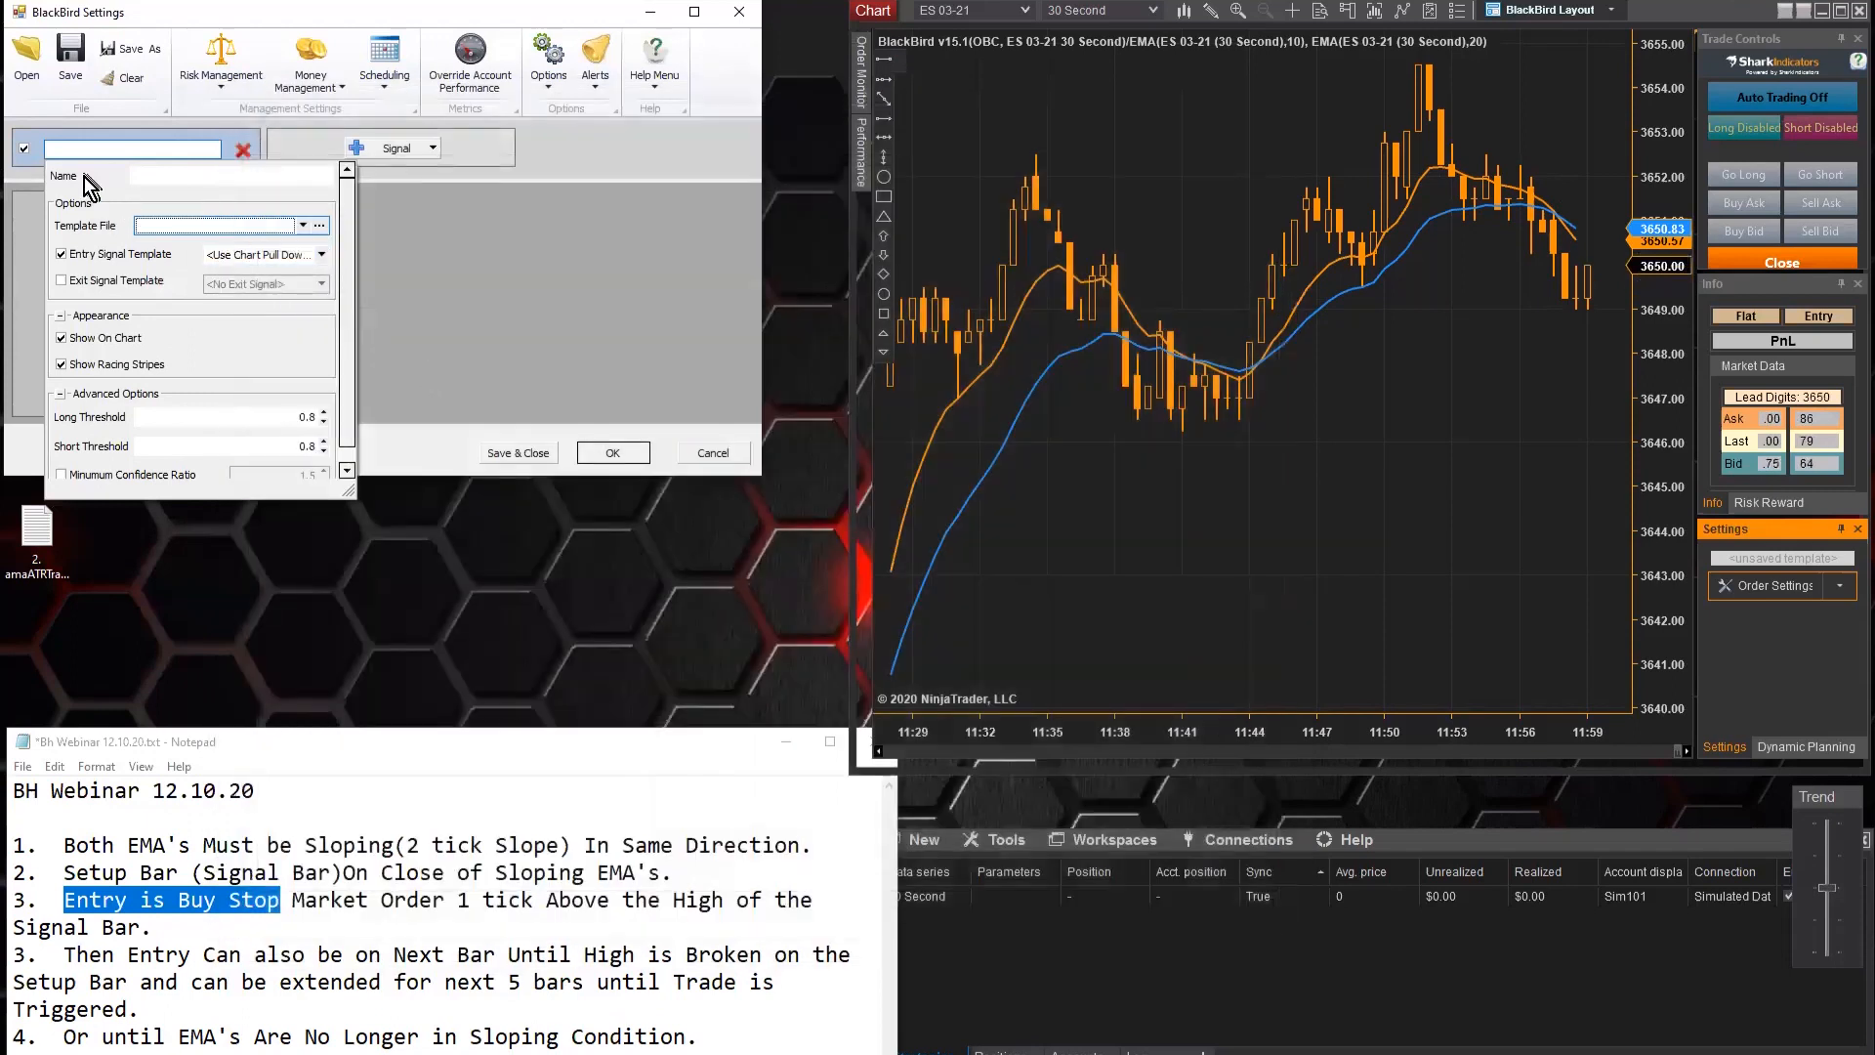
Load the Si-BHWorkshop20201210 template in BloodHound for the signal and display its "Bar Hi/Lo Break w/ EMA triggerSignal" logic
{"action": "left_click", "coordinate": [320, 229]}
{"action": "left_click_drag", "start_coordinate": [414, 113], "coordinate": [425, 103]}
{"action": "left_click", "coordinate": [252, 118]}
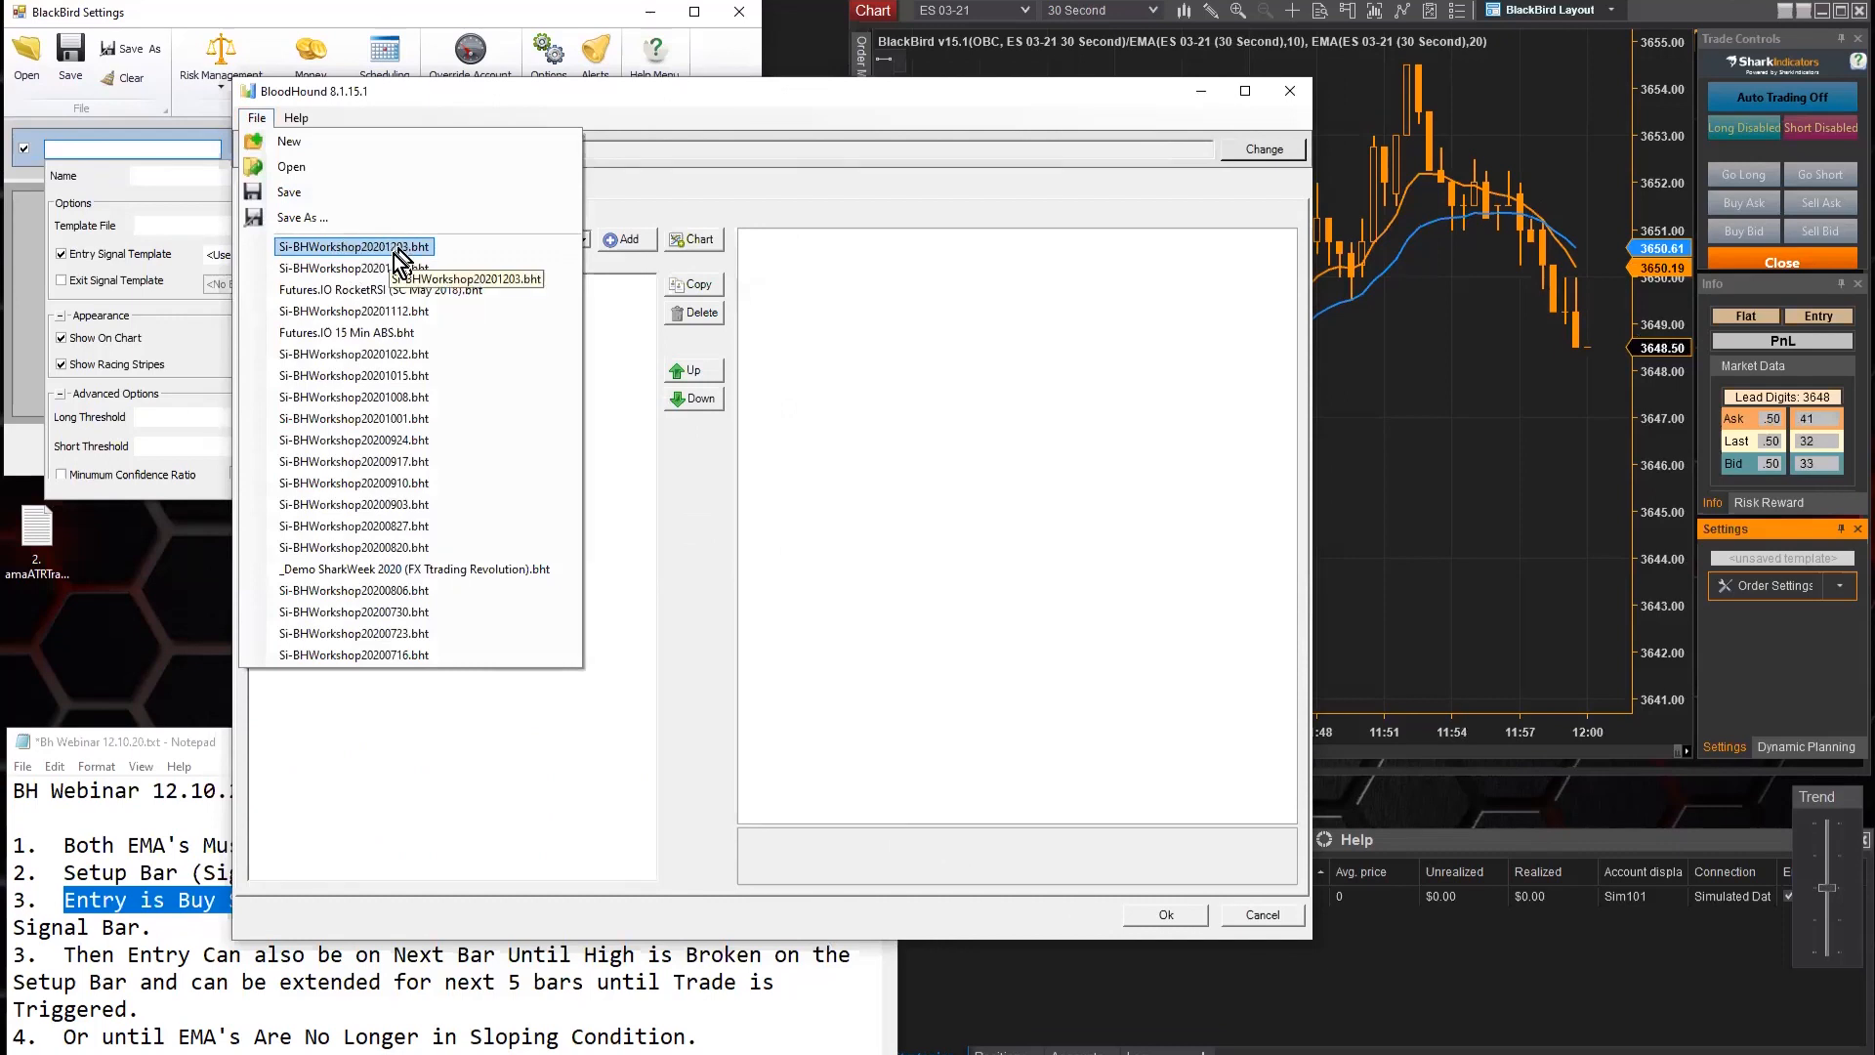
{"action": "left_click", "coordinate": [338, 270]}
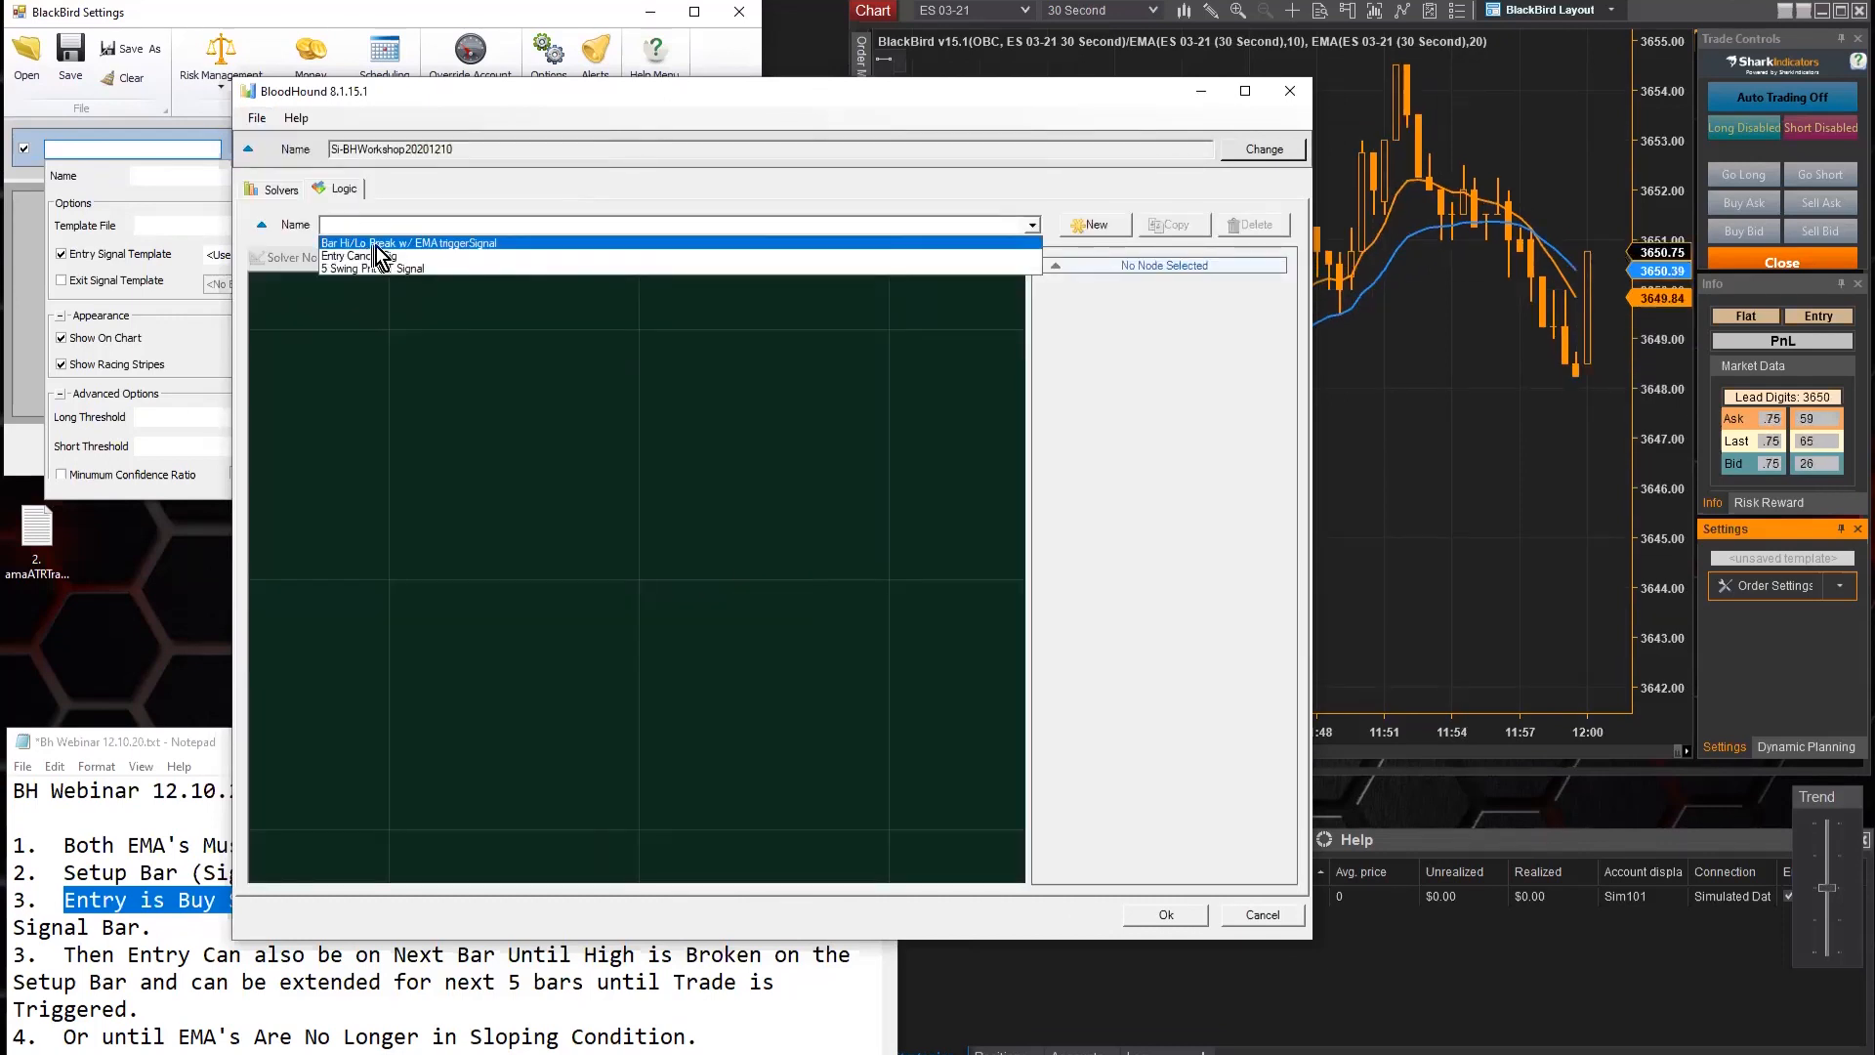
{"action": "left_click", "coordinate": [379, 244]}
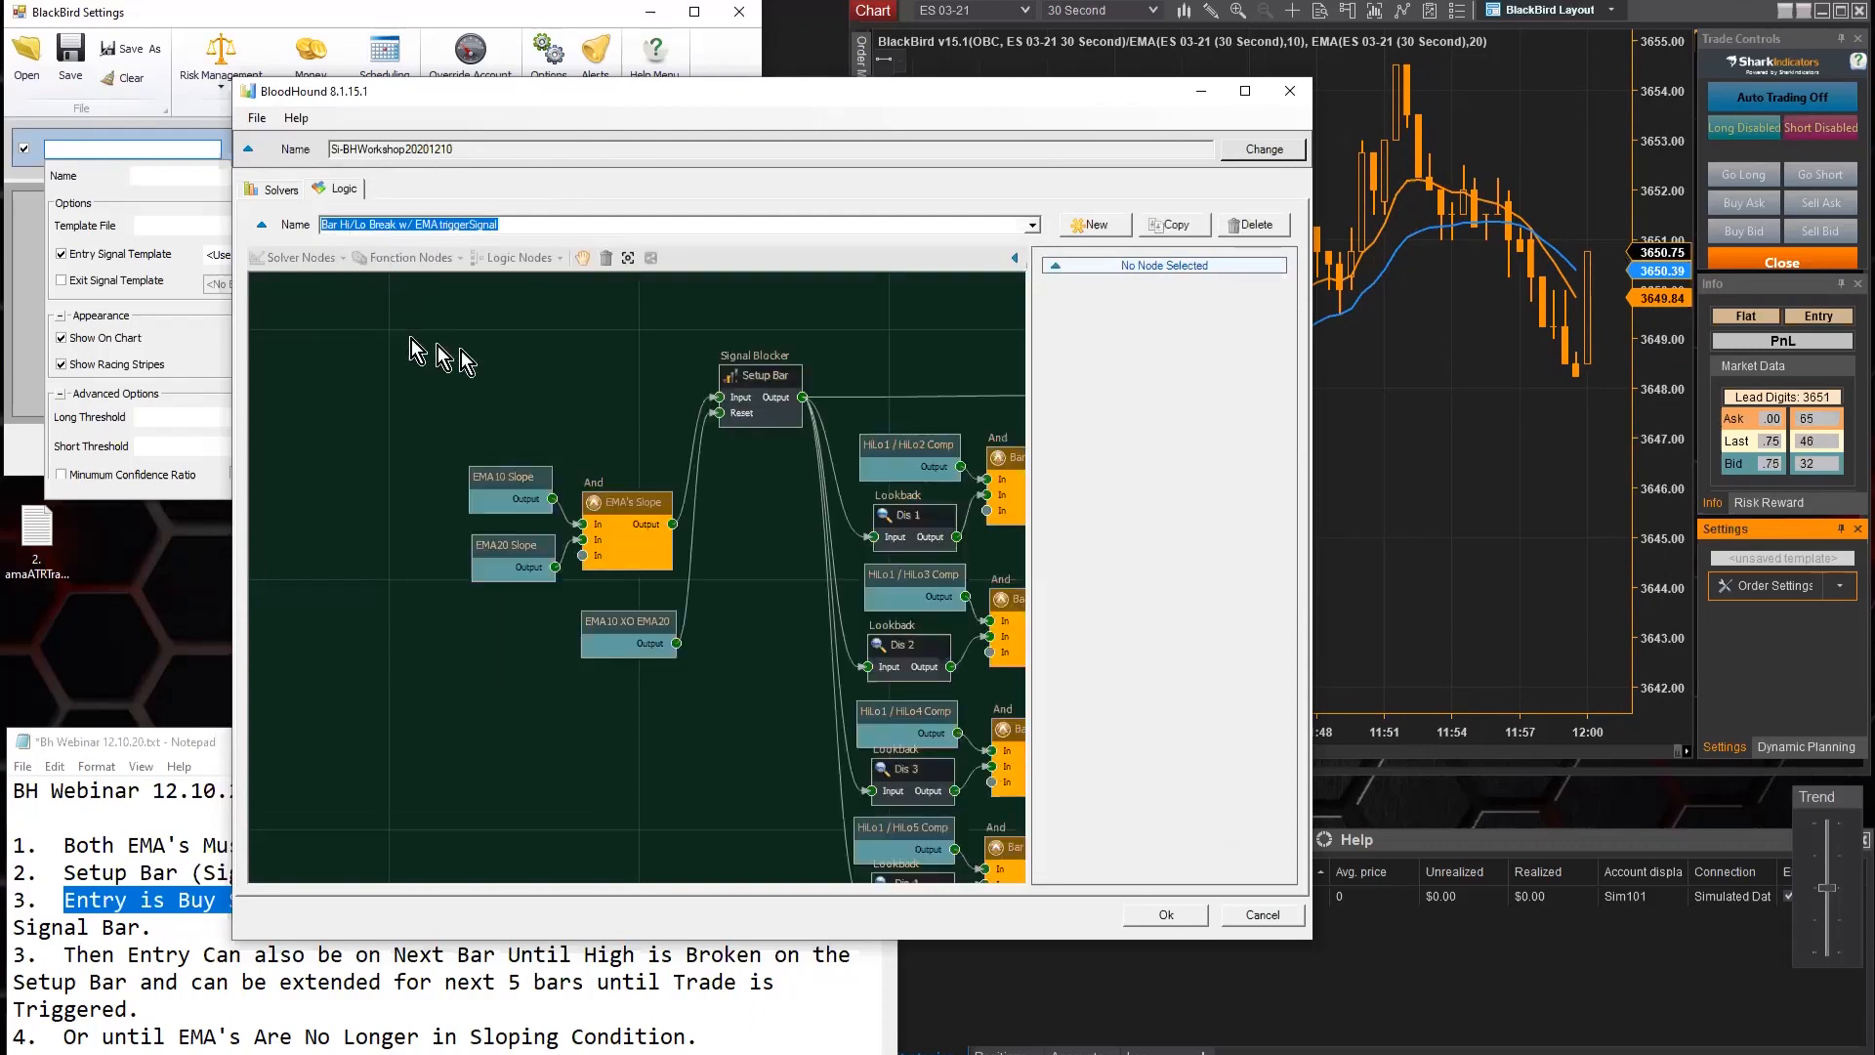
{"action": "scroll", "coordinate": [698, 558], "scroll_direction": "up", "scroll_amount": 2}
{"action": "scroll", "coordinate": [699, 555], "scroll_direction": "down", "scroll_amount": 3}
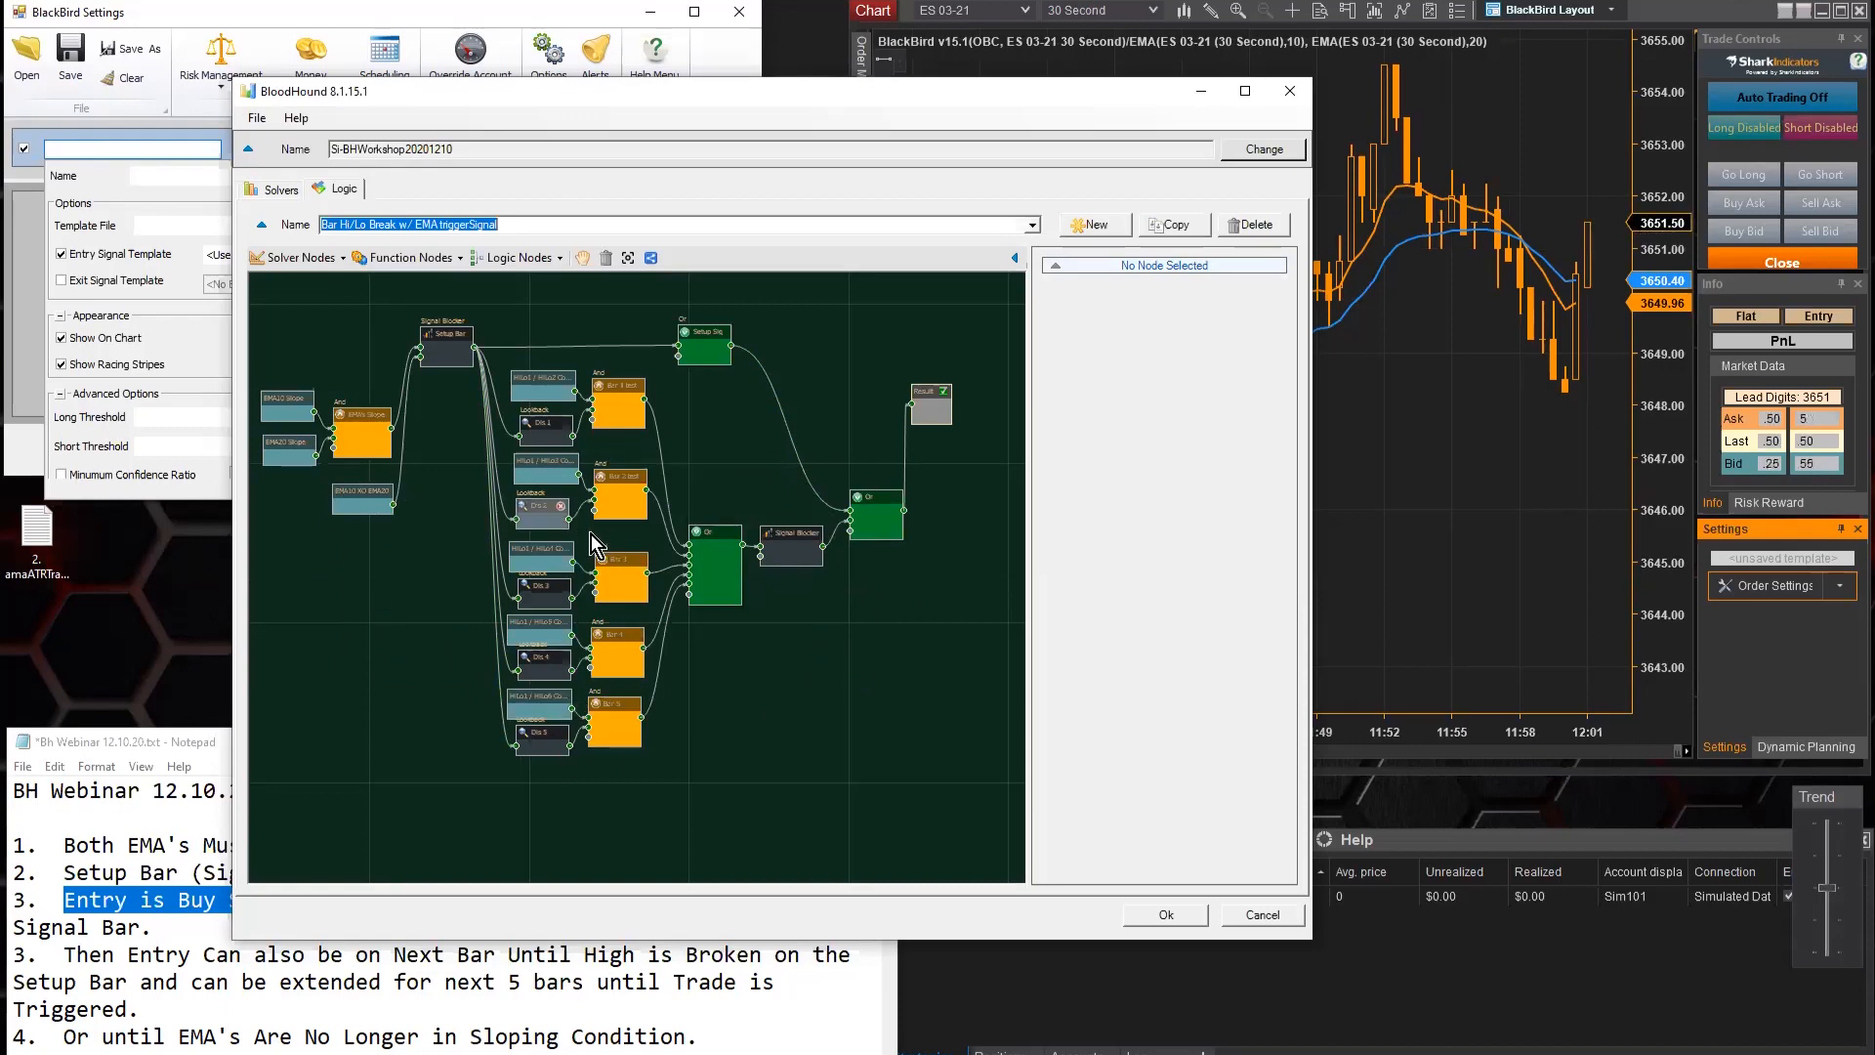
{"action": "left_click", "coordinate": [1160, 916]}
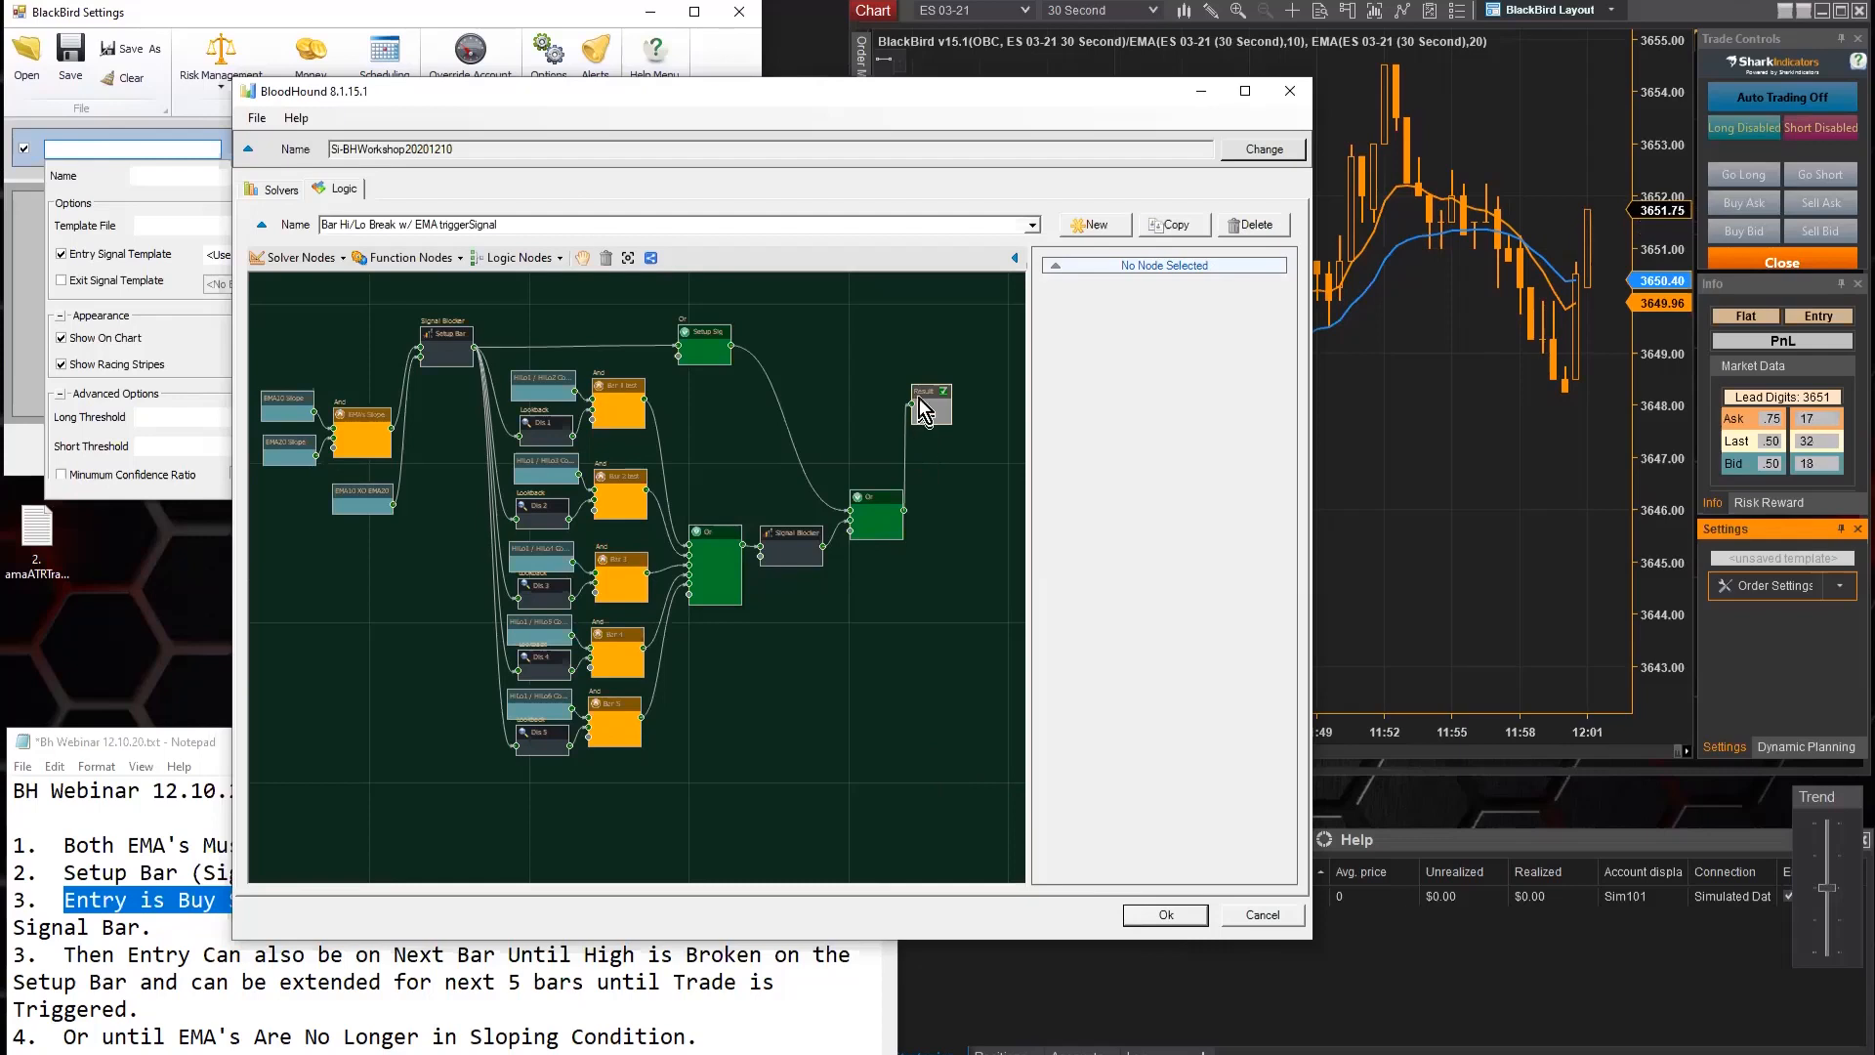
Temporarily feed the Result node from the Setup Bar signal blocker, and reconnect it to the final Or node
{"action": "left_click_drag", "start_coordinate": [921, 392], "coordinate": [935, 498]}
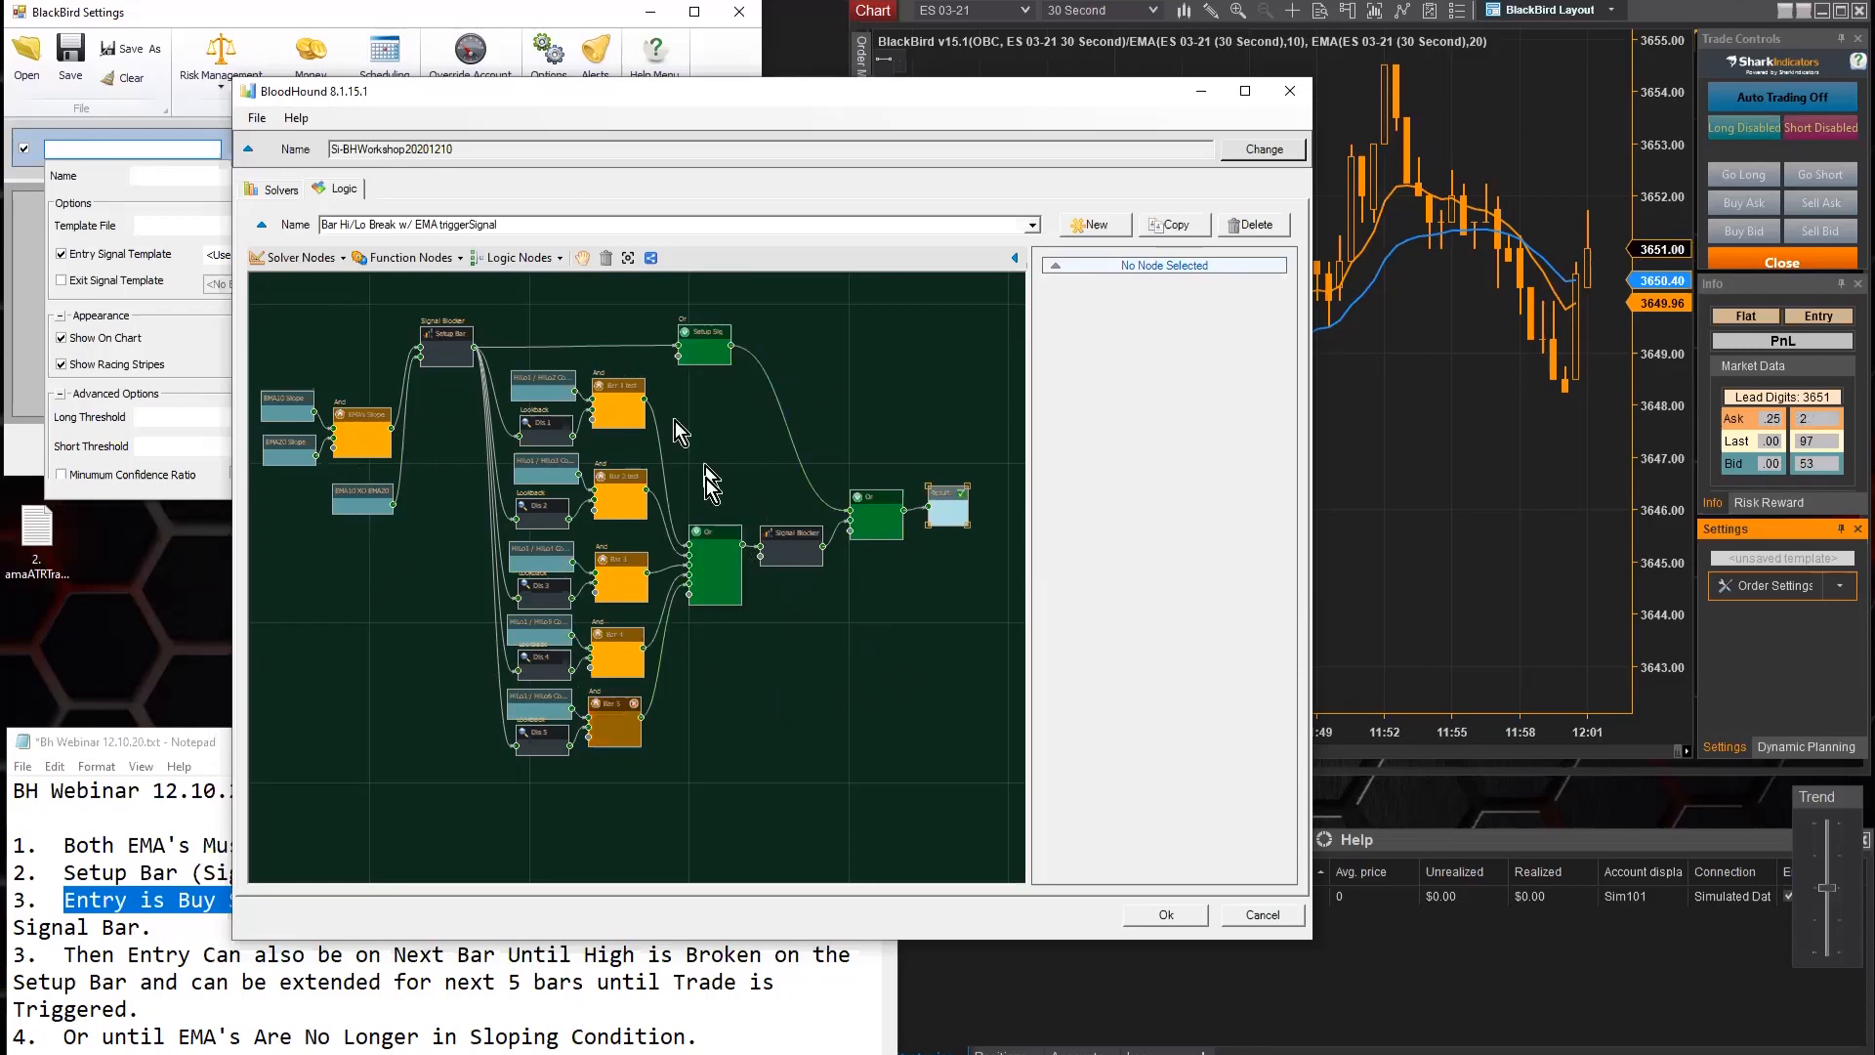
{"action": "left_click_drag", "start_coordinate": [943, 493], "coordinate": [865, 358]}
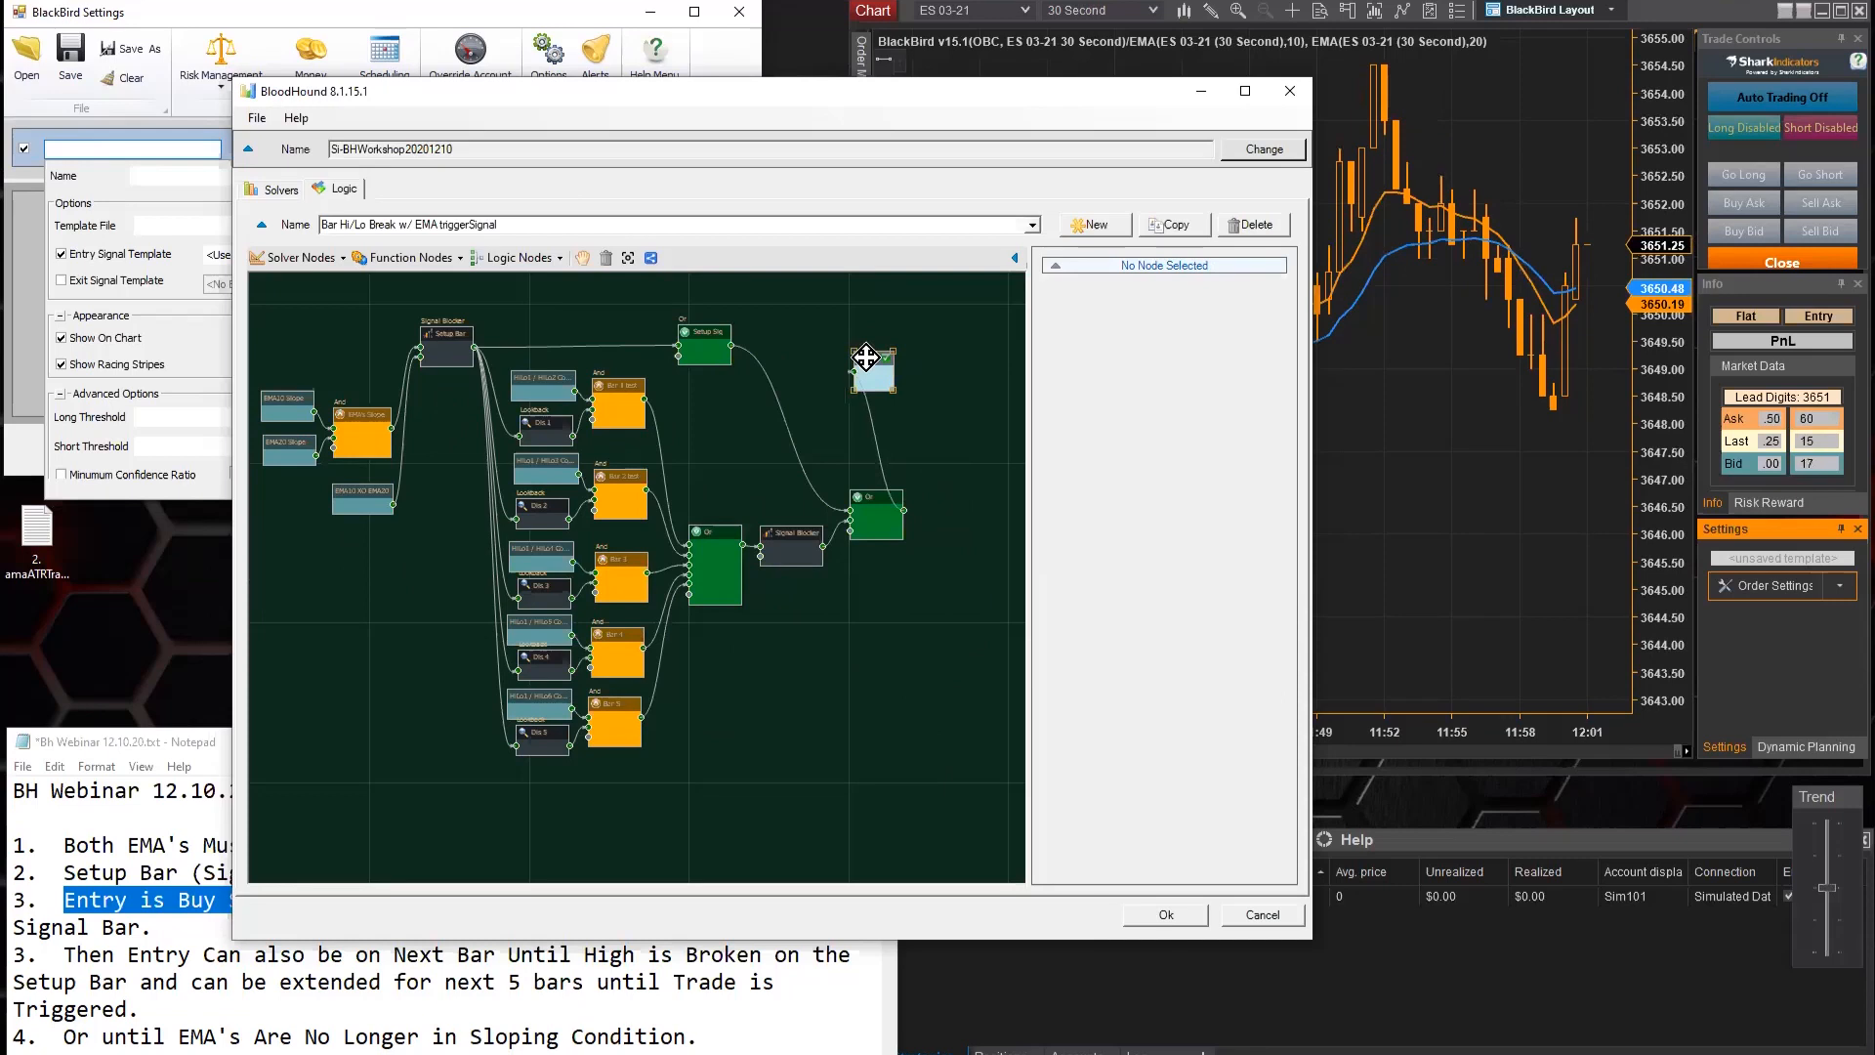
{"action": "left_click_drag", "start_coordinate": [474, 347], "coordinate": [856, 371]}
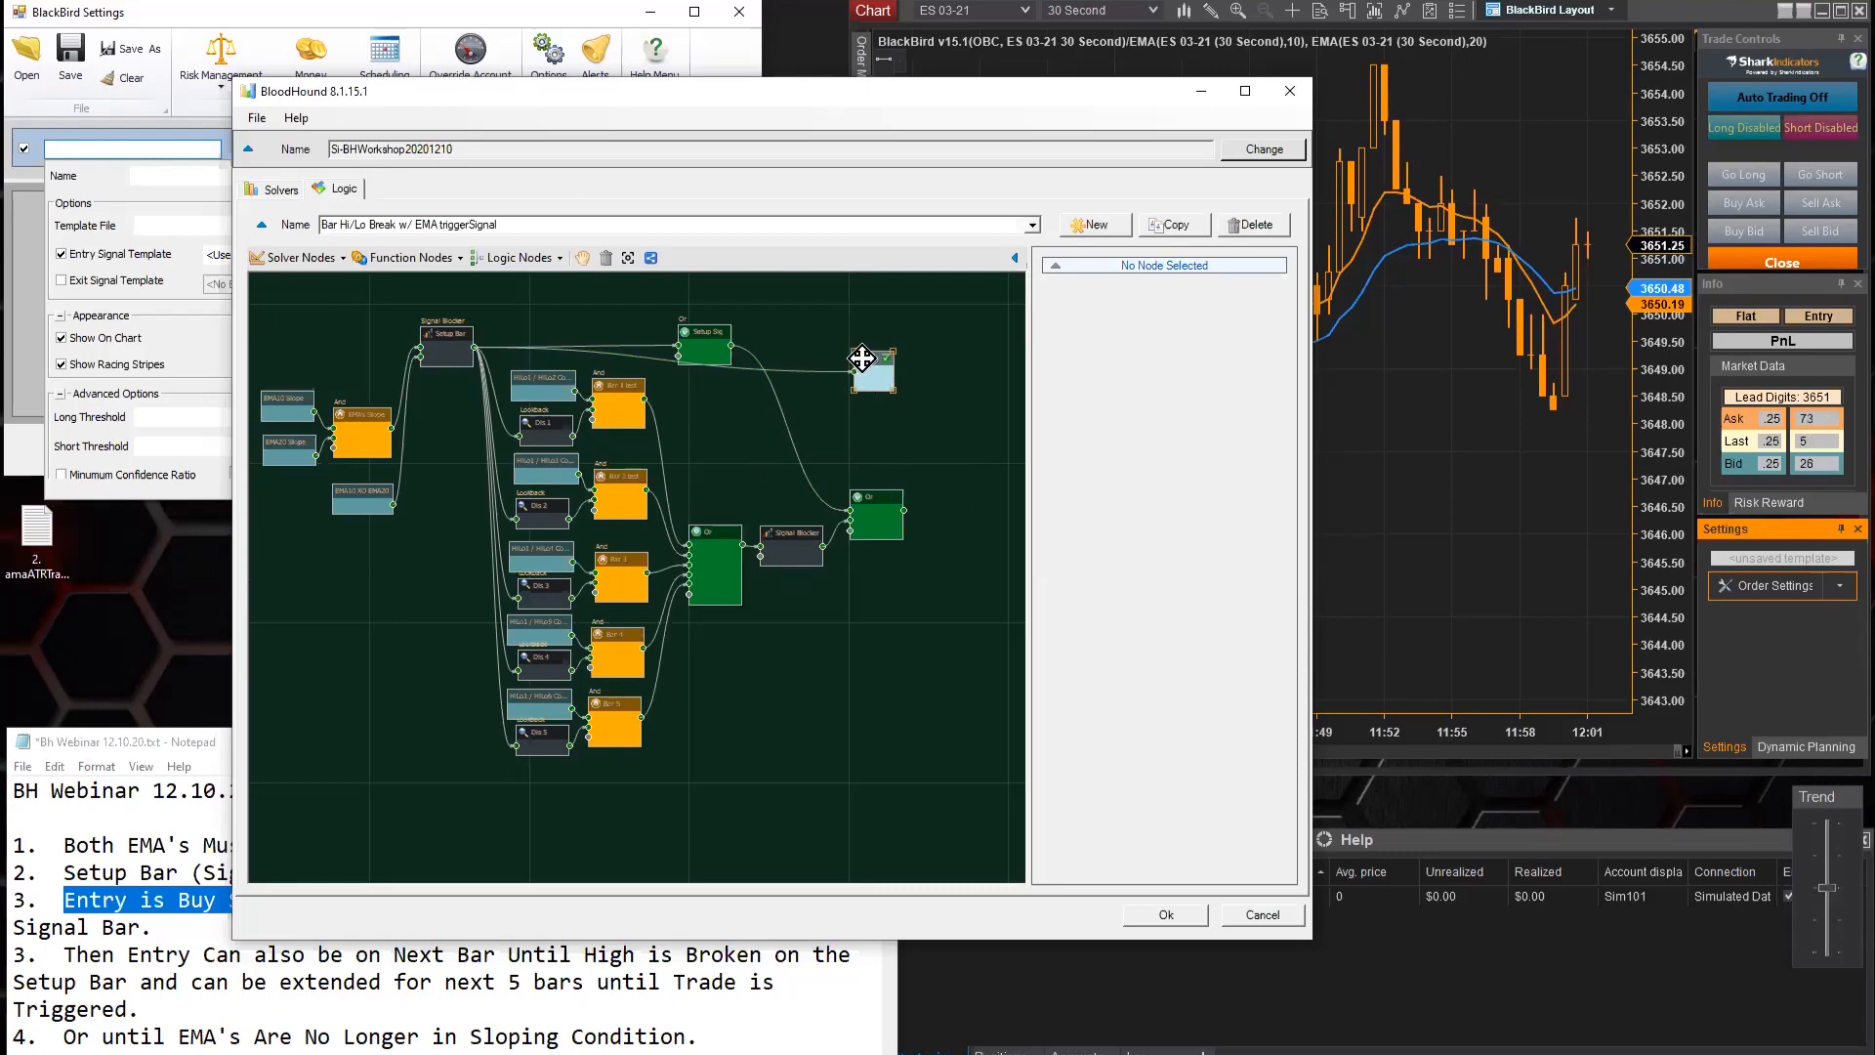
{"action": "left_click_drag", "start_coordinate": [862, 359], "coordinate": [863, 384]}
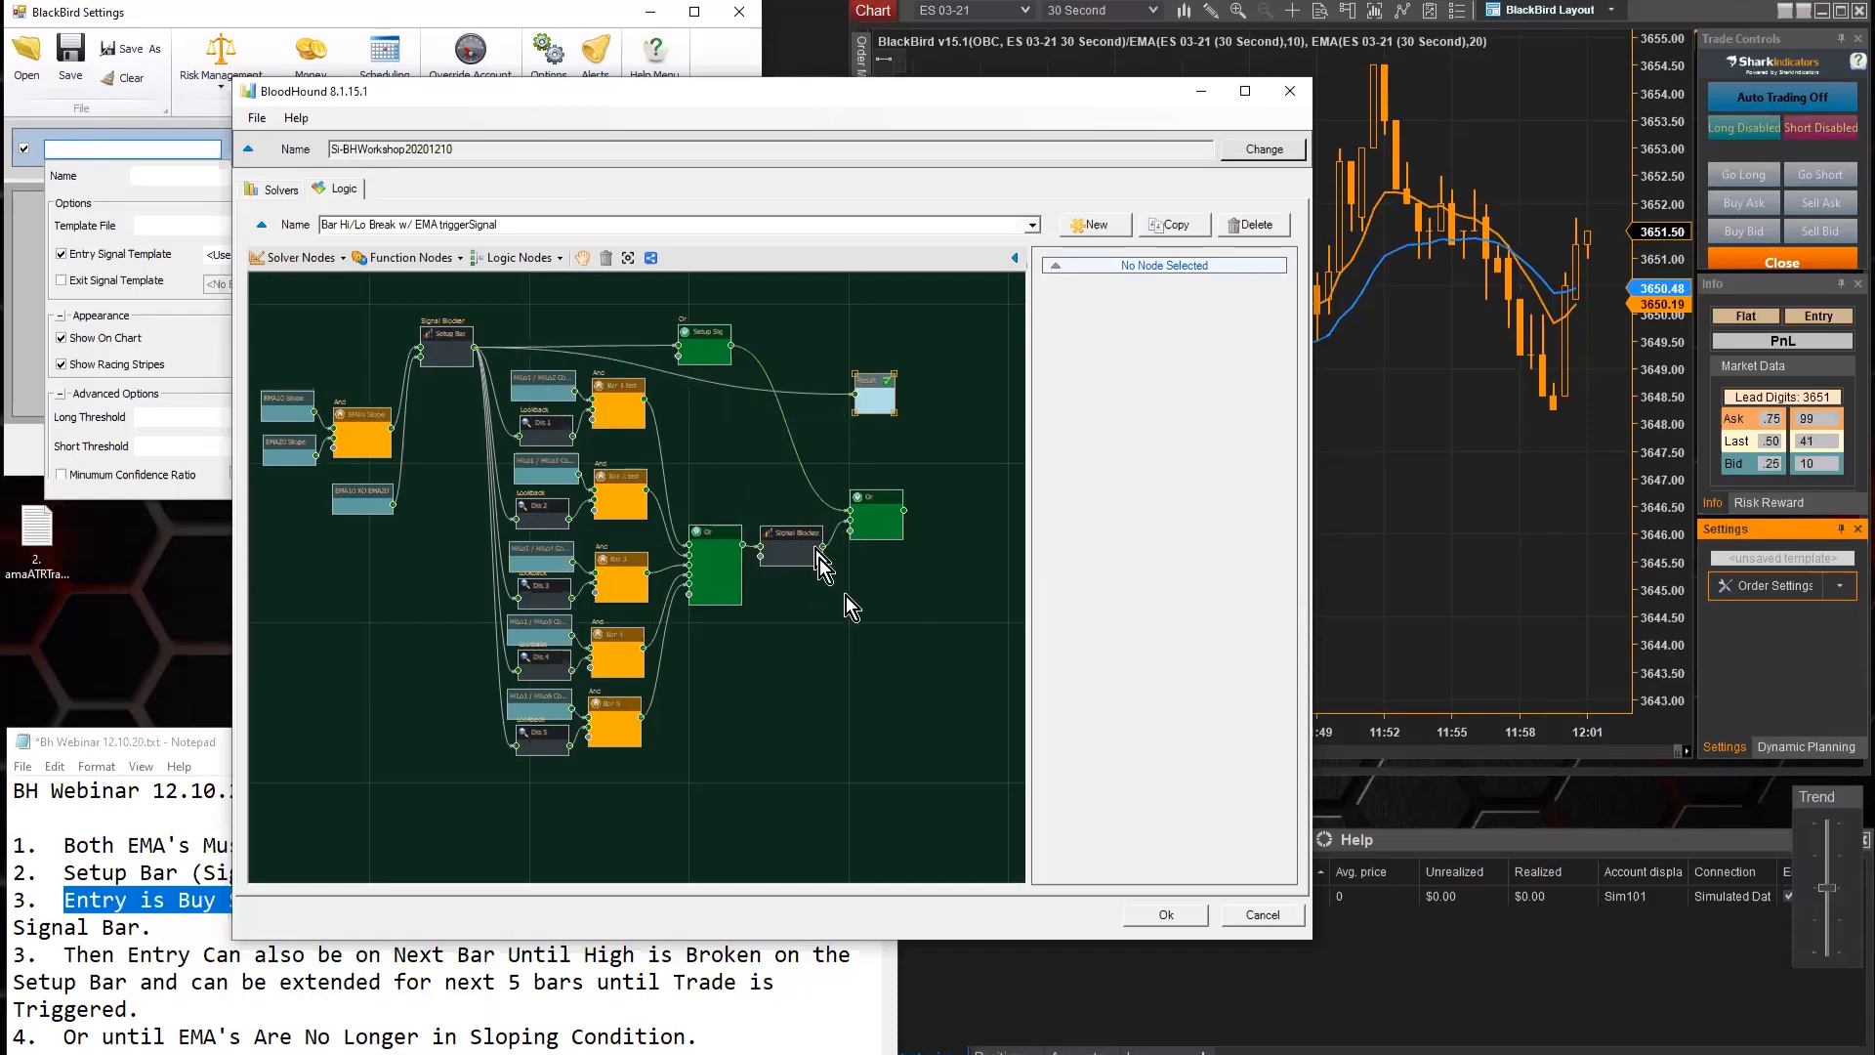
{"action": "mouse_move", "coordinate": [905, 511]}
{"action": "left_mouse_down"}
{"action": "mouse_move", "coordinate": [856, 394]}
{"action": "mouse_move", "coordinate": [911, 415]}
{"action": "mouse_move", "coordinate": [933, 500]}
{"action": "left_mouse_up"}
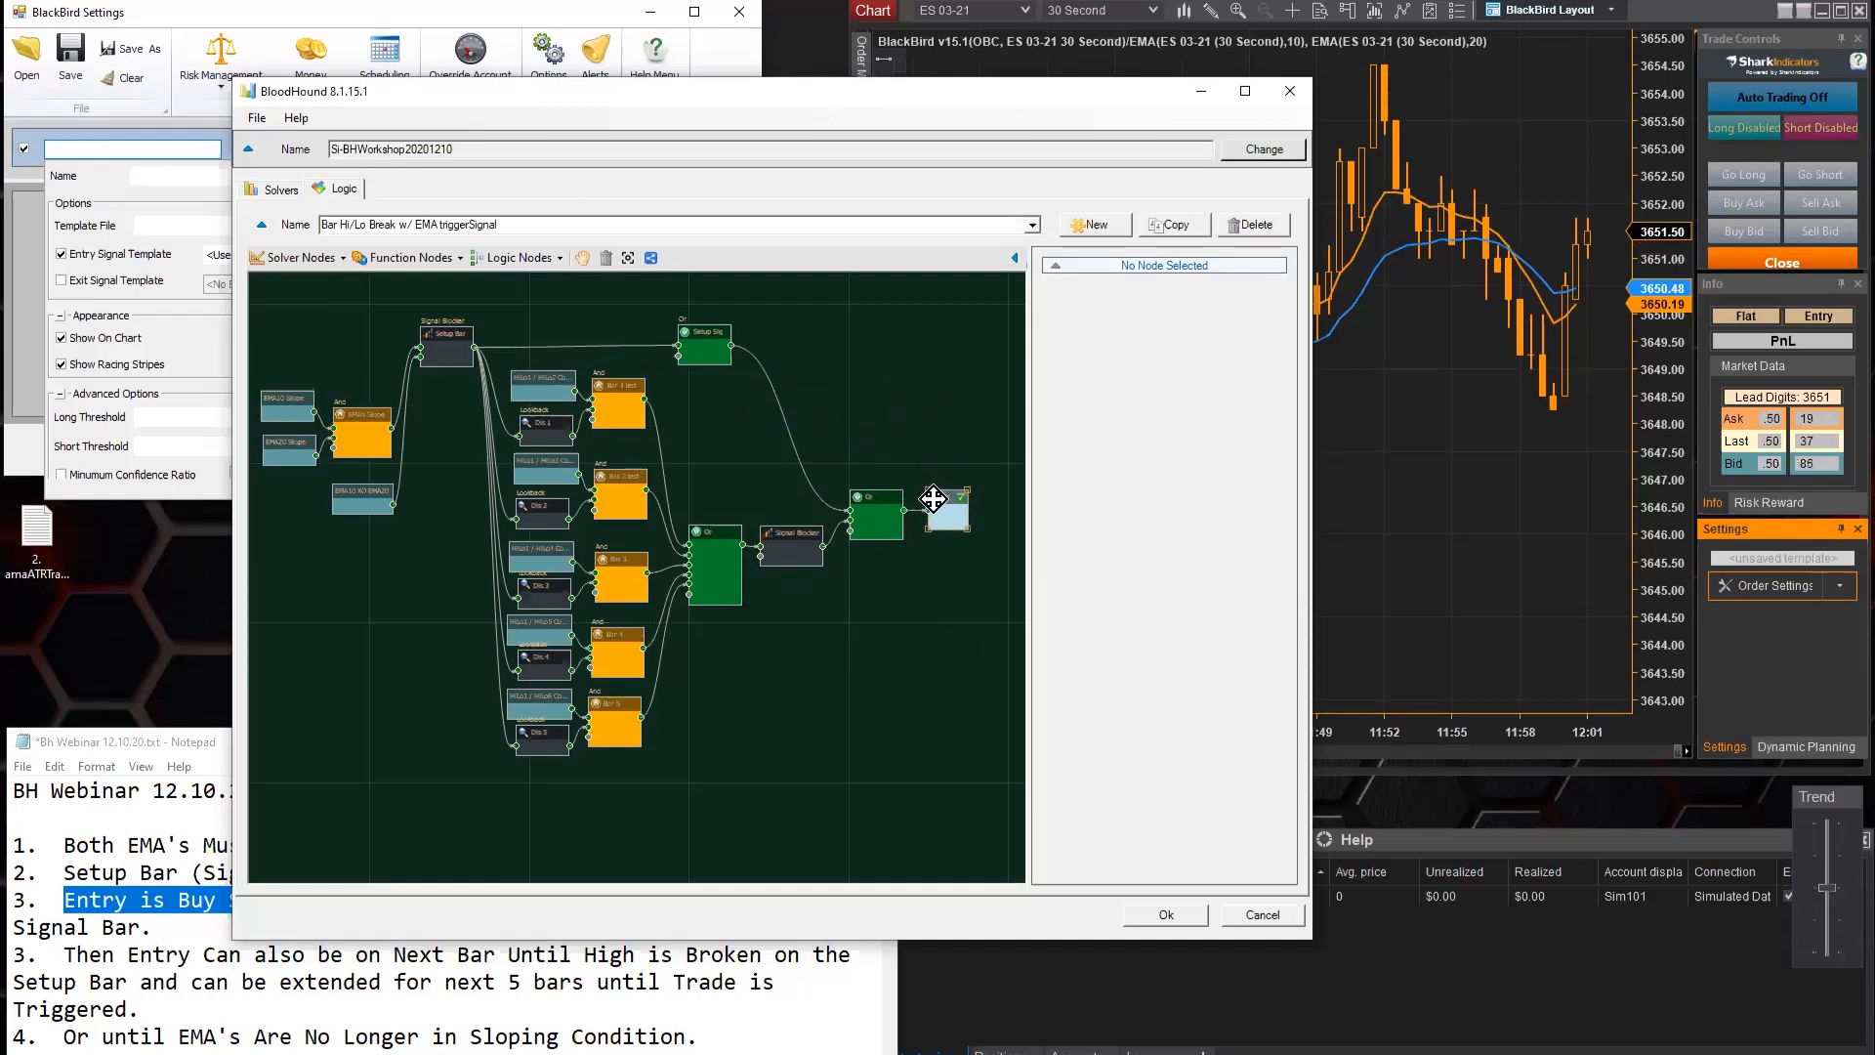
Accept the BloodHound template and set the signal's Entry Signal Template to "Bar Hi/Lo Break w/ EMA triggerSignal"
{"action": "left_click", "coordinate": [1175, 915]}
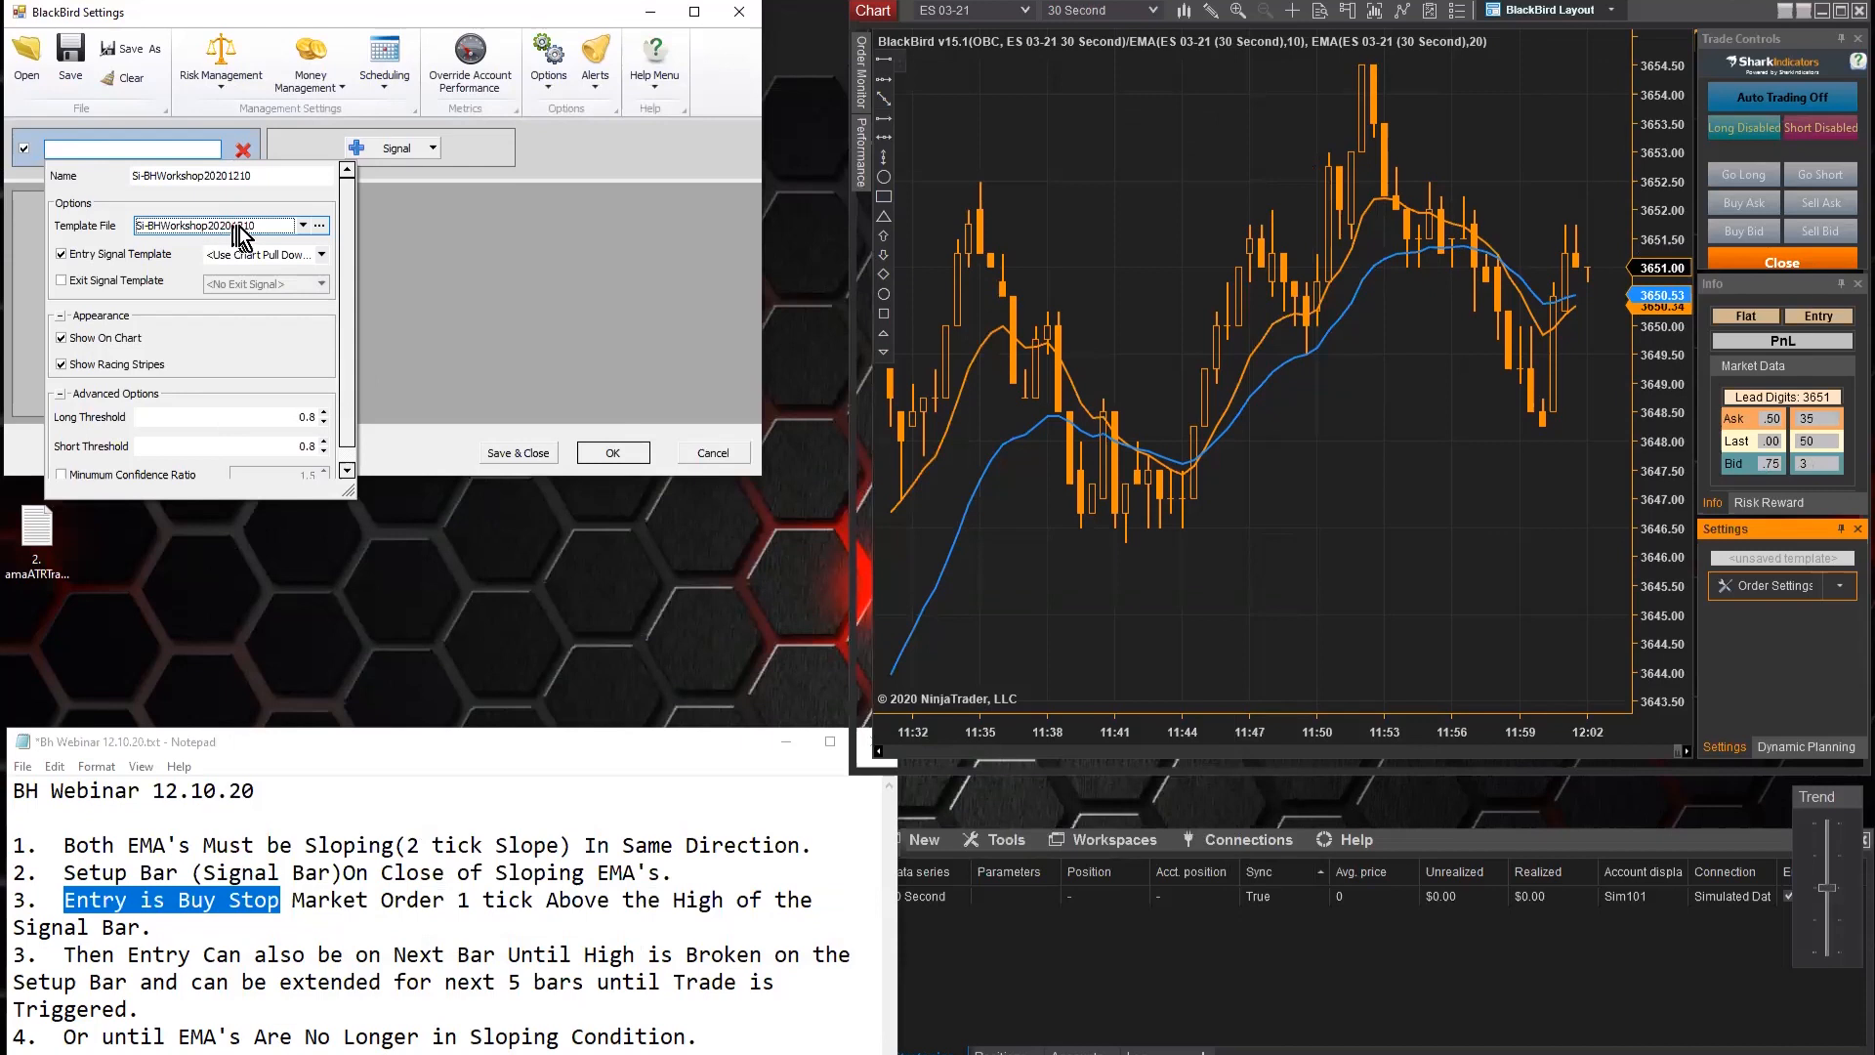
{"action": "left_click", "coordinate": [320, 256]}
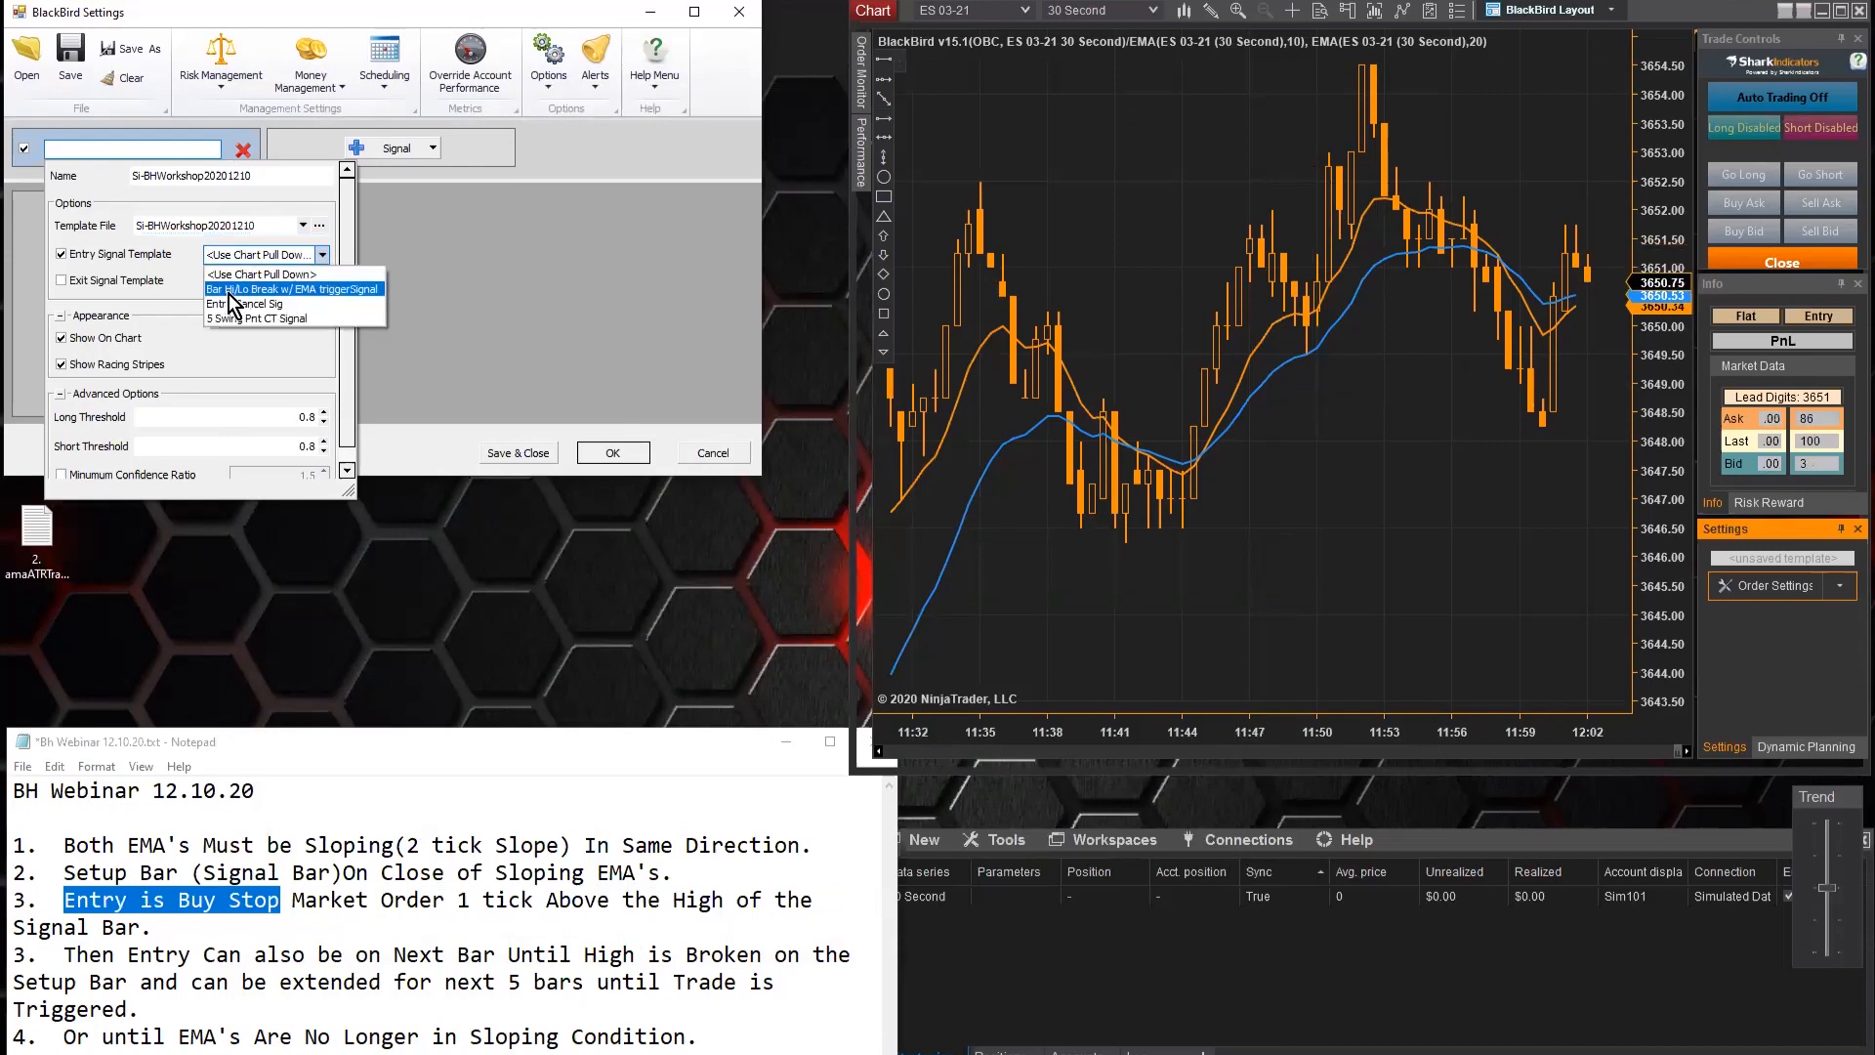
{"action": "left_click", "coordinate": [299, 289]}
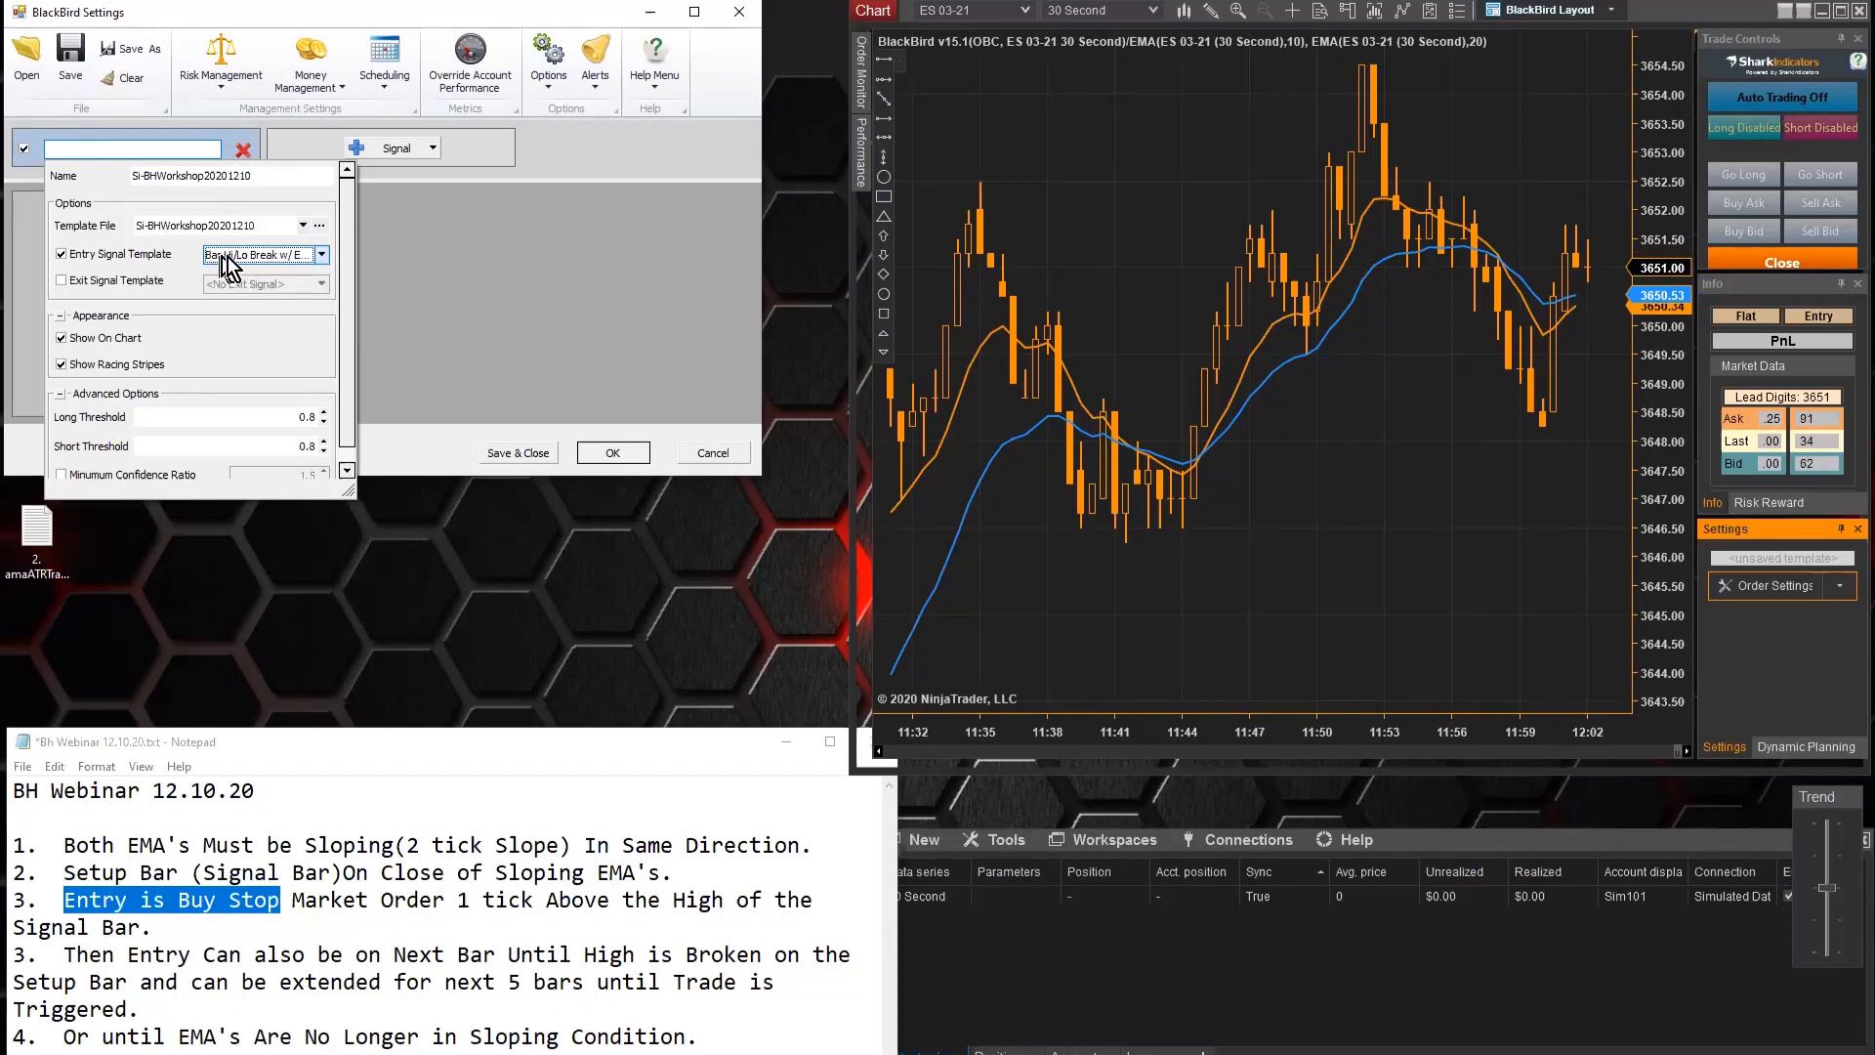
Enable the signal's Exit Signal Template with Entry Cancel Sig selected, and disable the exit template again
{"action": "left_click", "coordinate": [63, 283]}
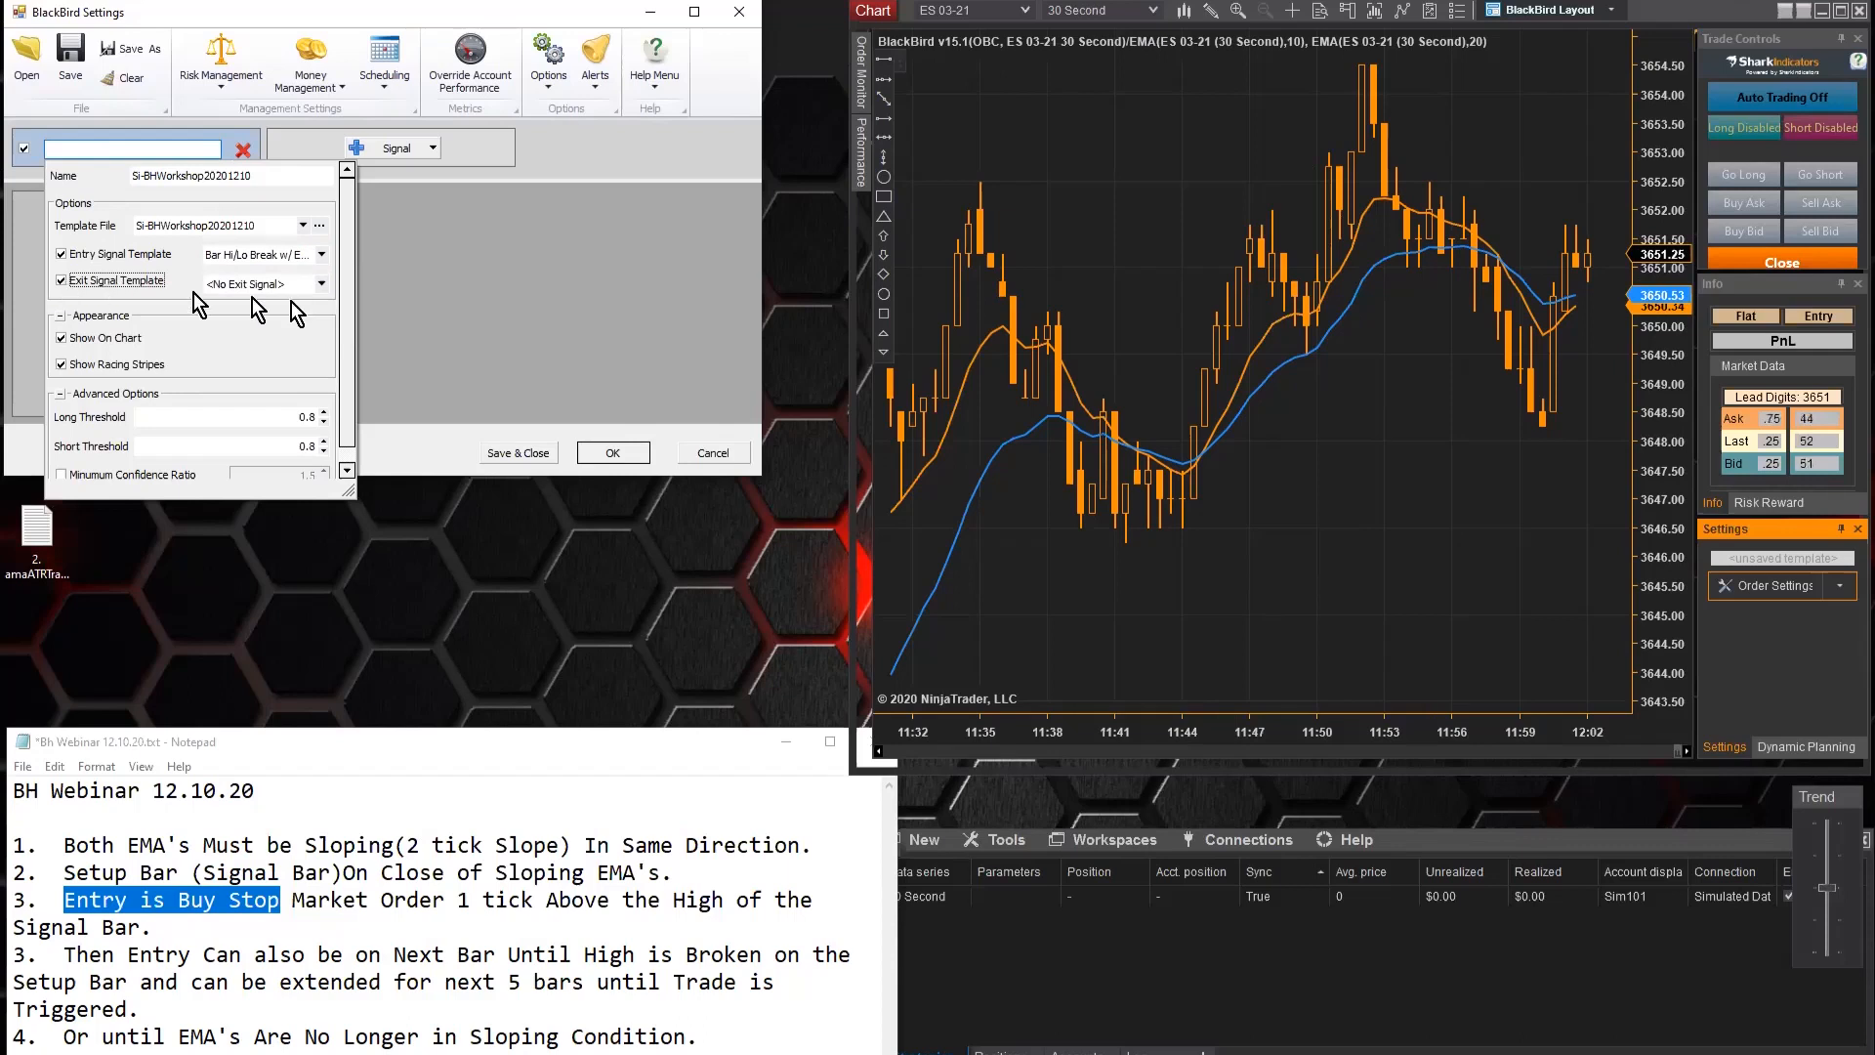
{"action": "left_click", "coordinate": [324, 286]}
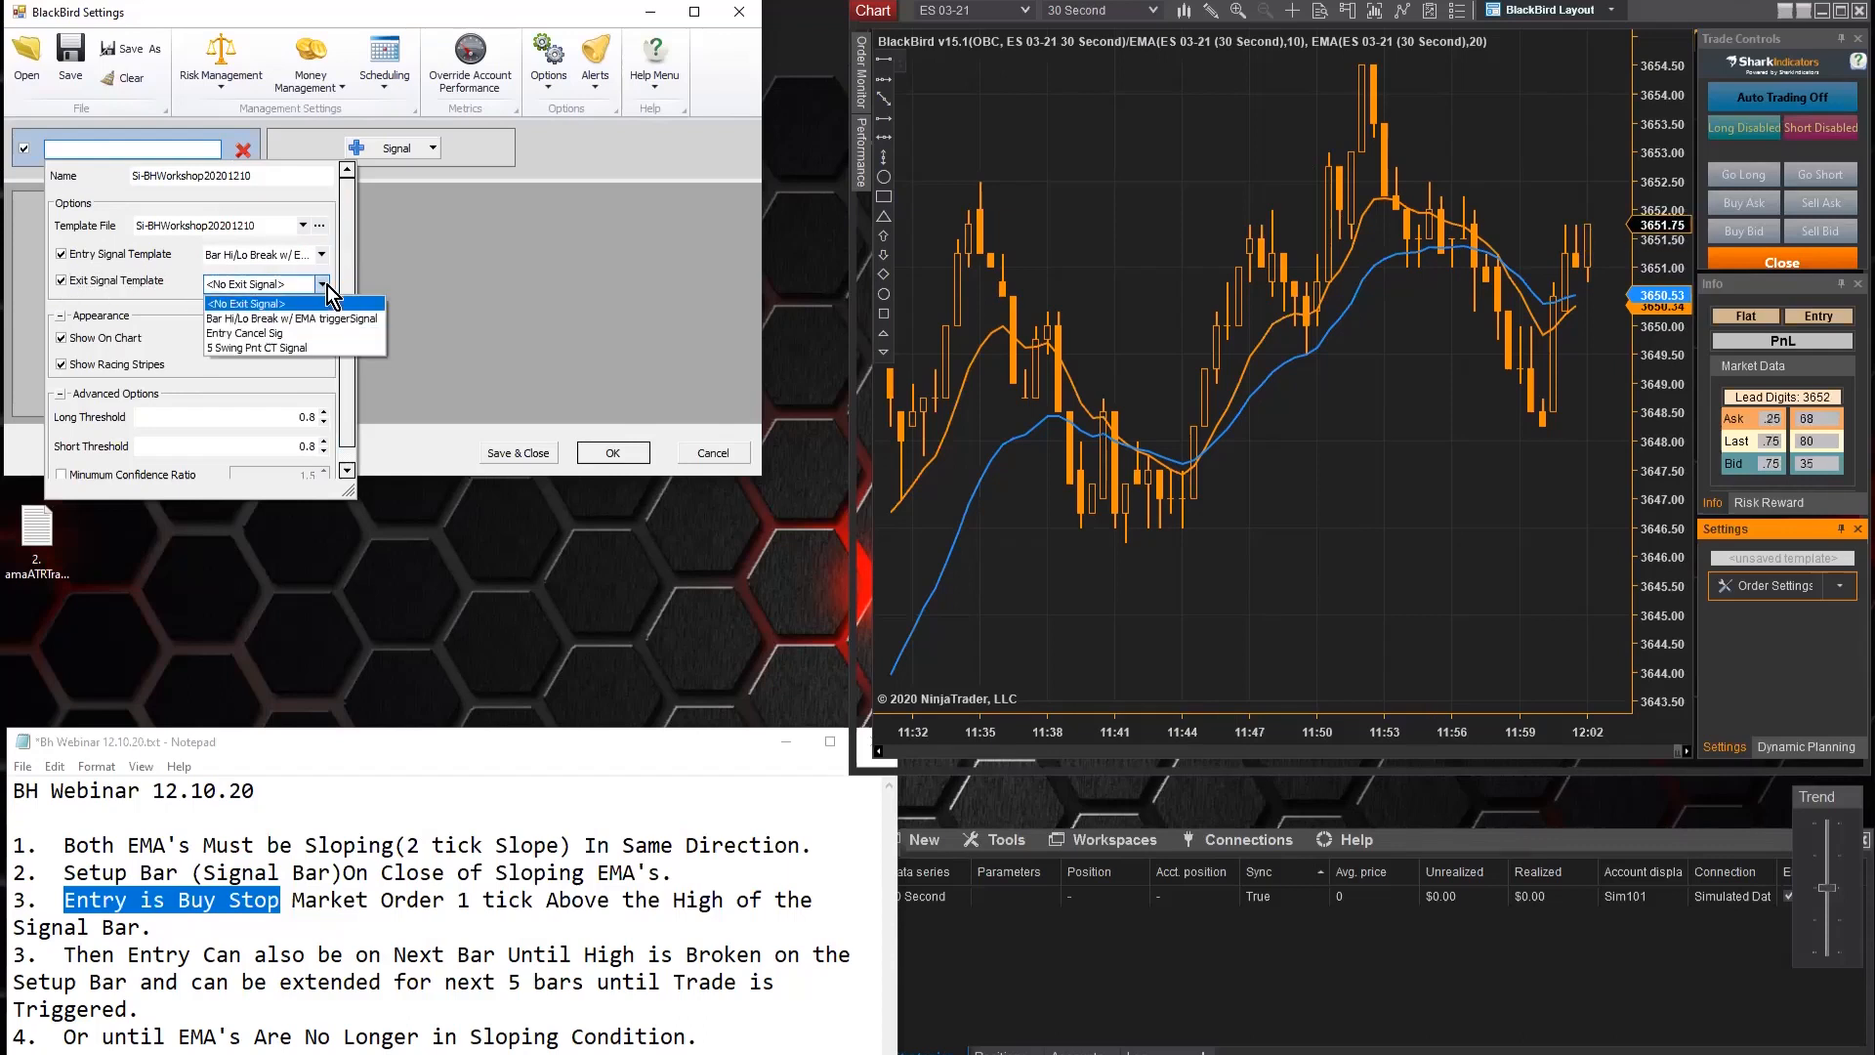
{"action": "left_click", "coordinate": [255, 334]}
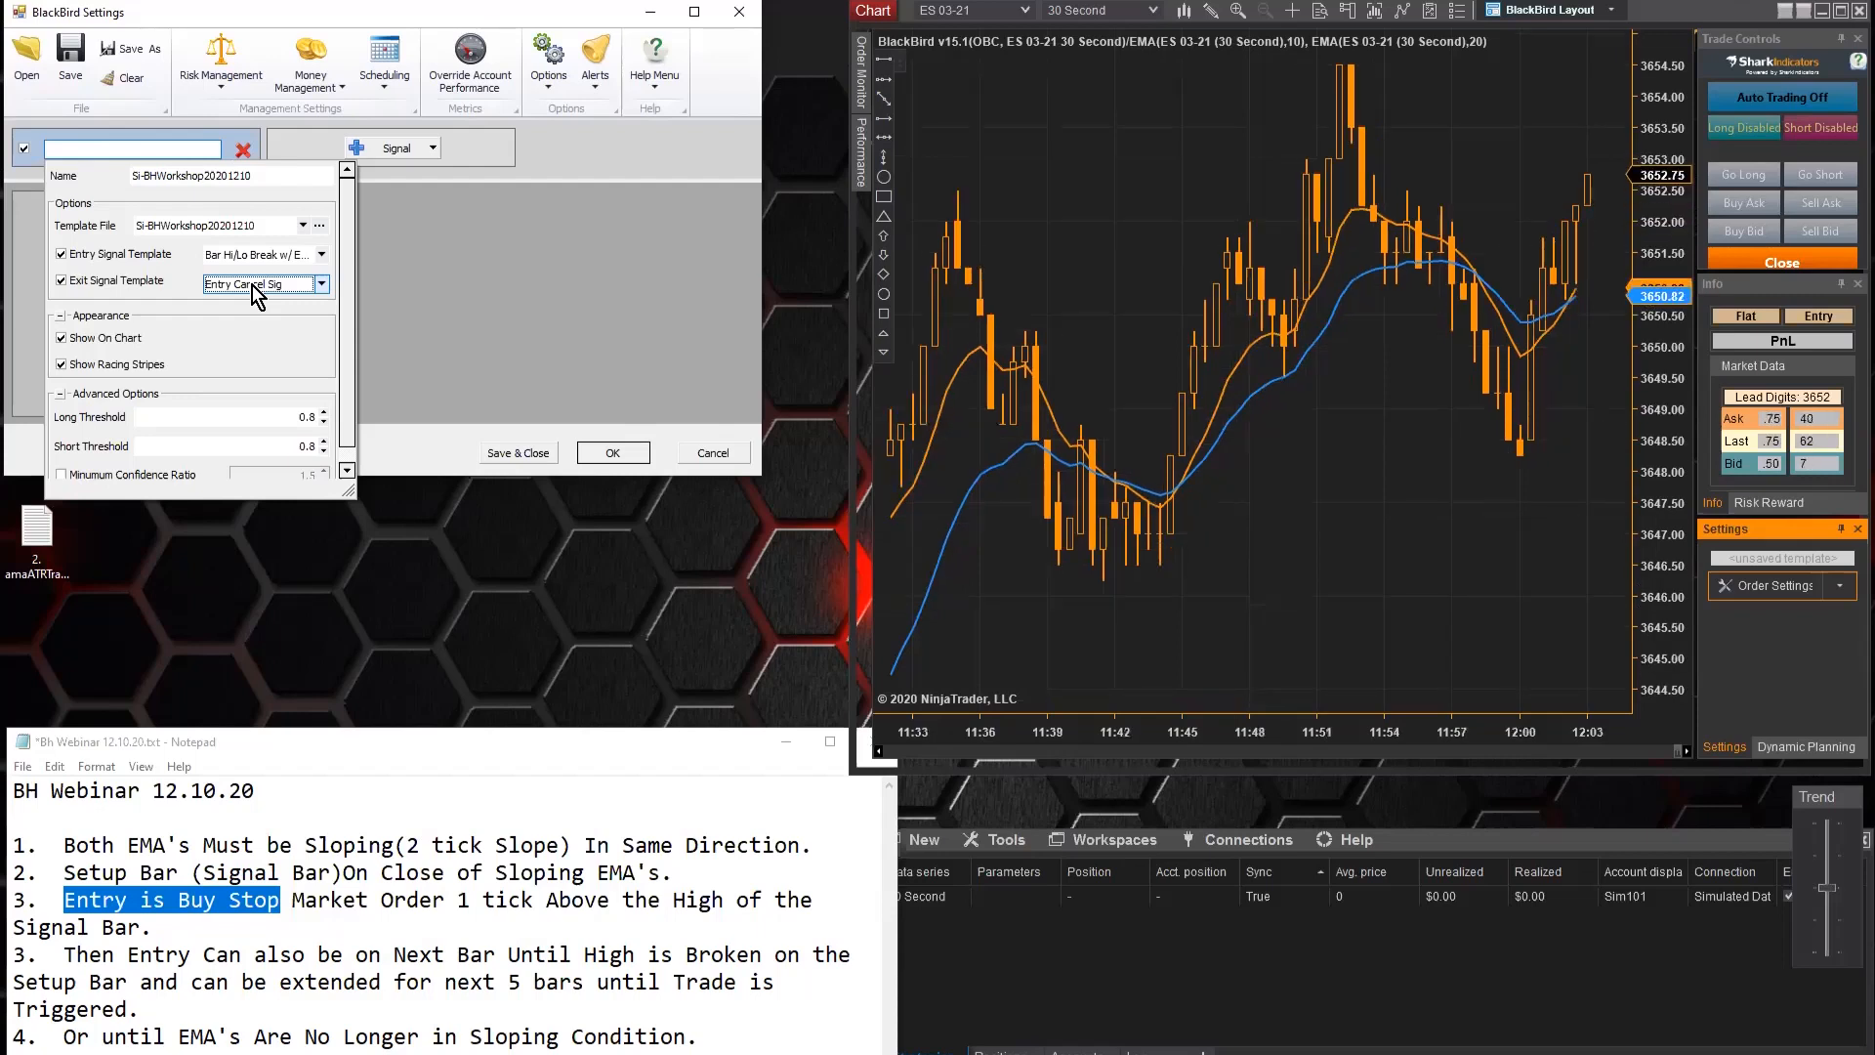
{"action": "left_click", "coordinate": [61, 280]}
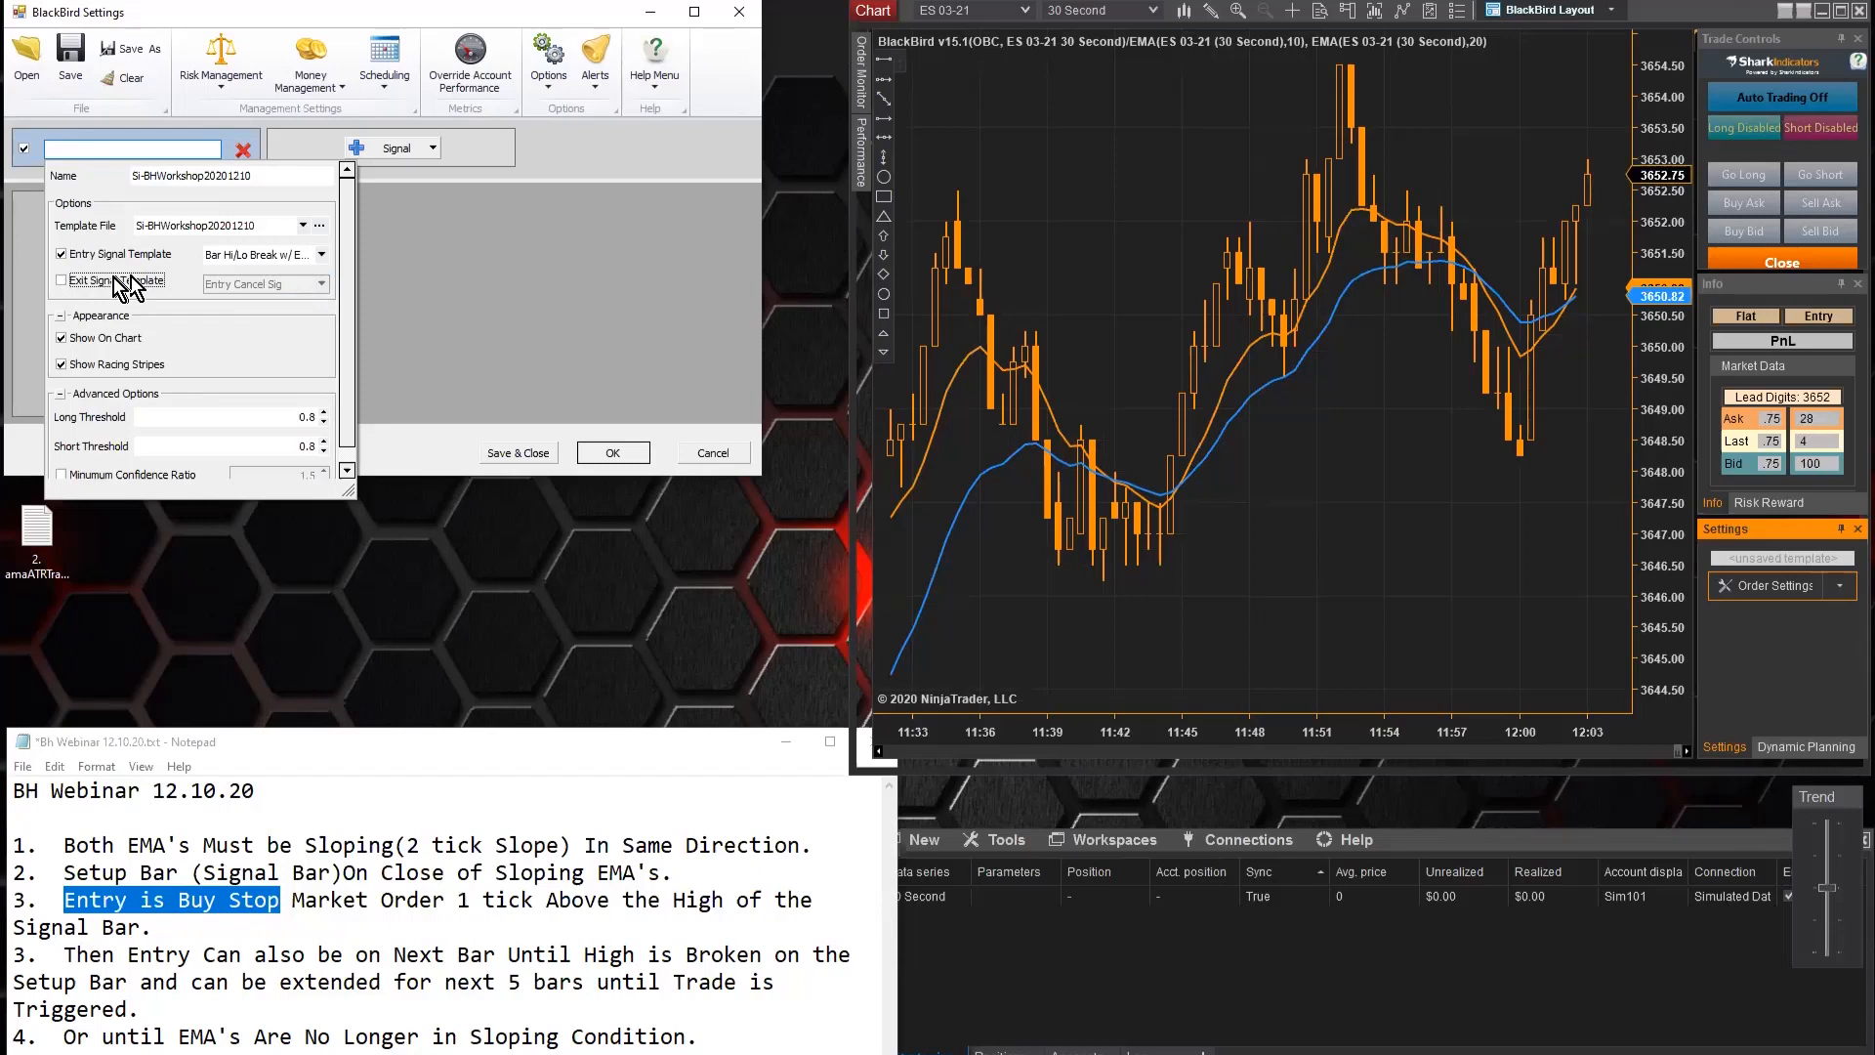
Accept the BlackBird settings with the configured signal and reload NinjaScript on the ES 03-21 chart
{"action": "left_click", "coordinate": [403, 301]}
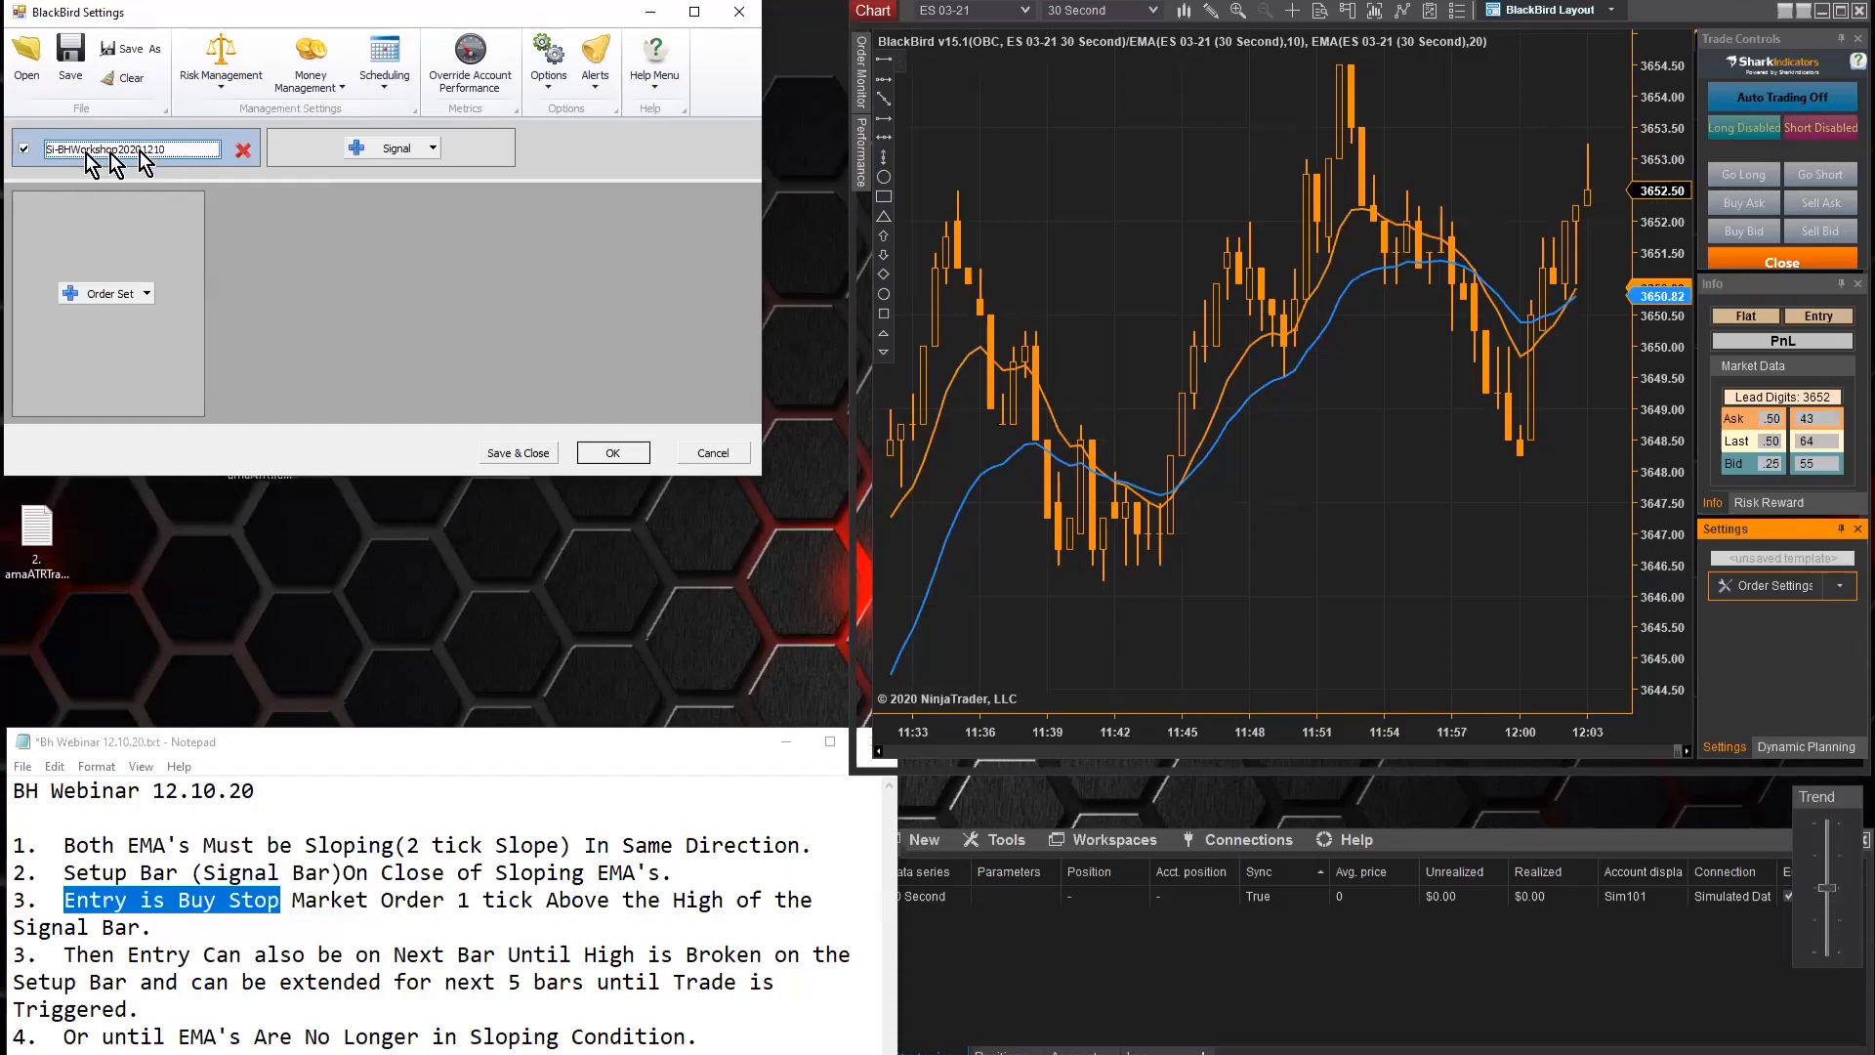
{"action": "left_click", "coordinate": [630, 454]}
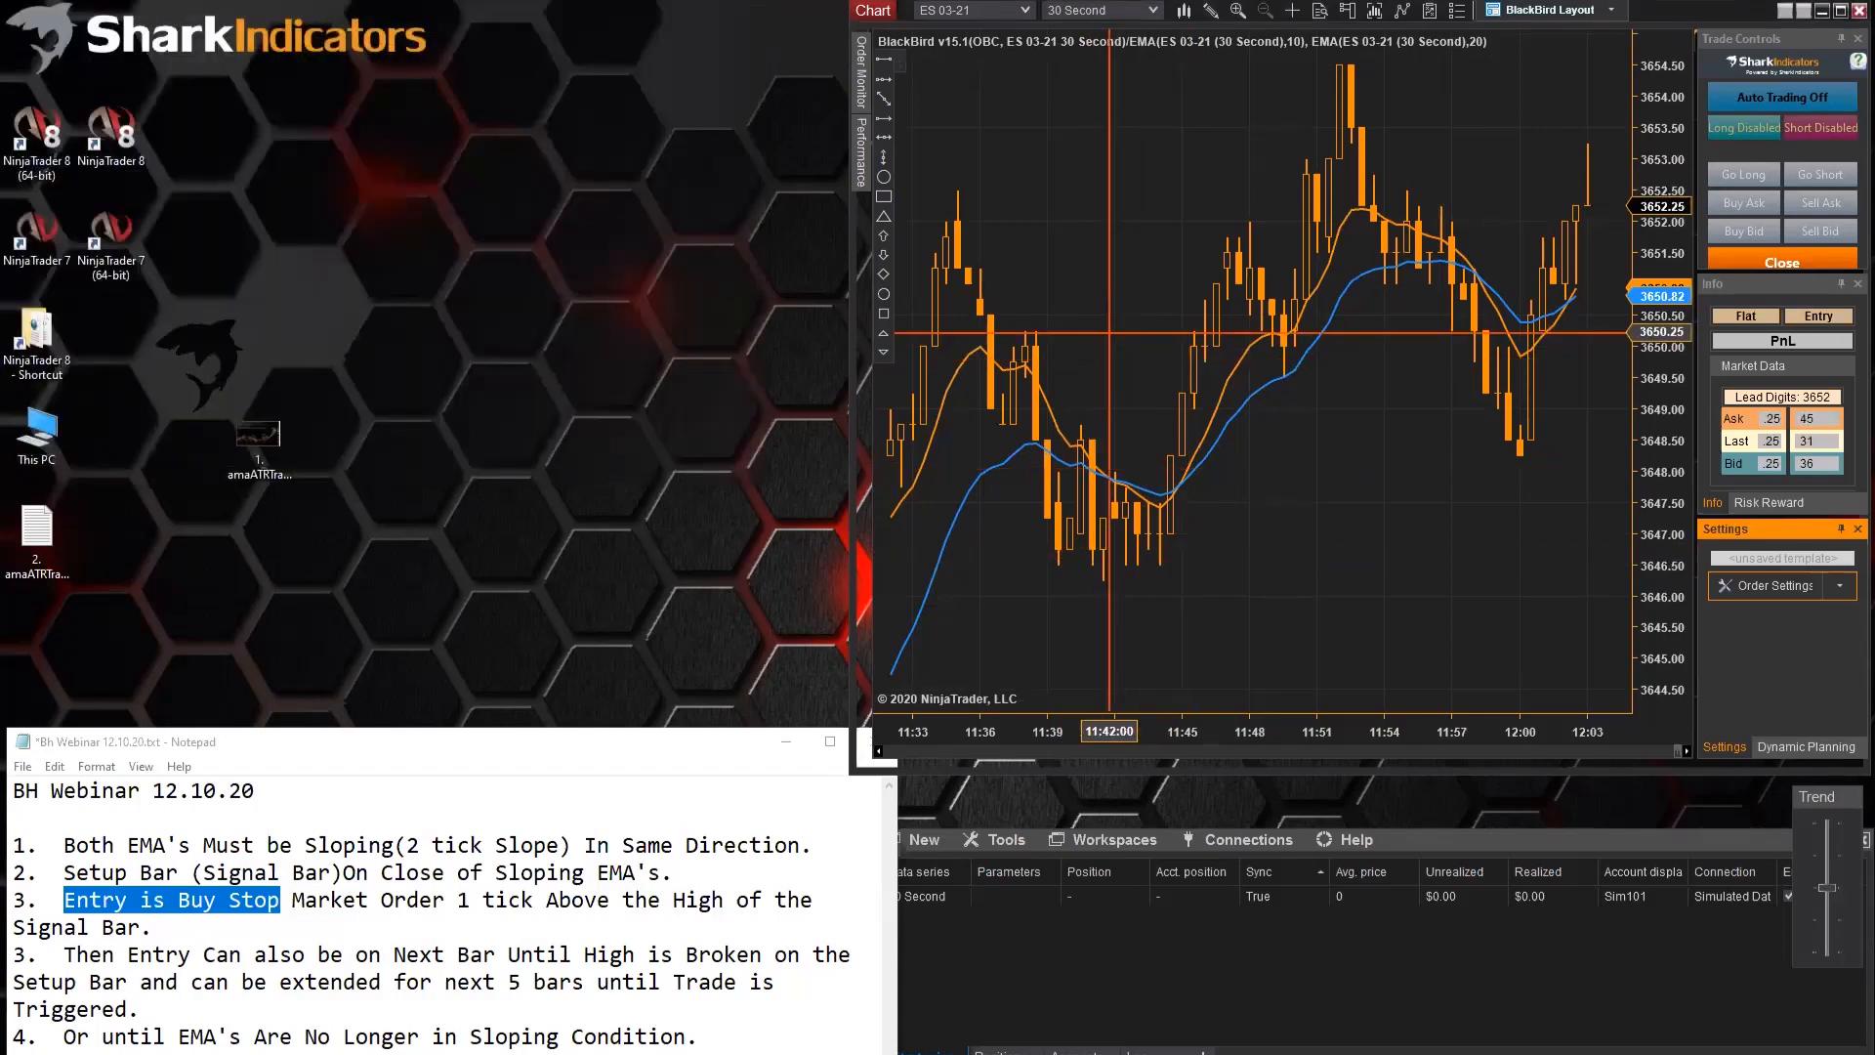
{"action": "right_click", "coordinate": [1114, 293]}
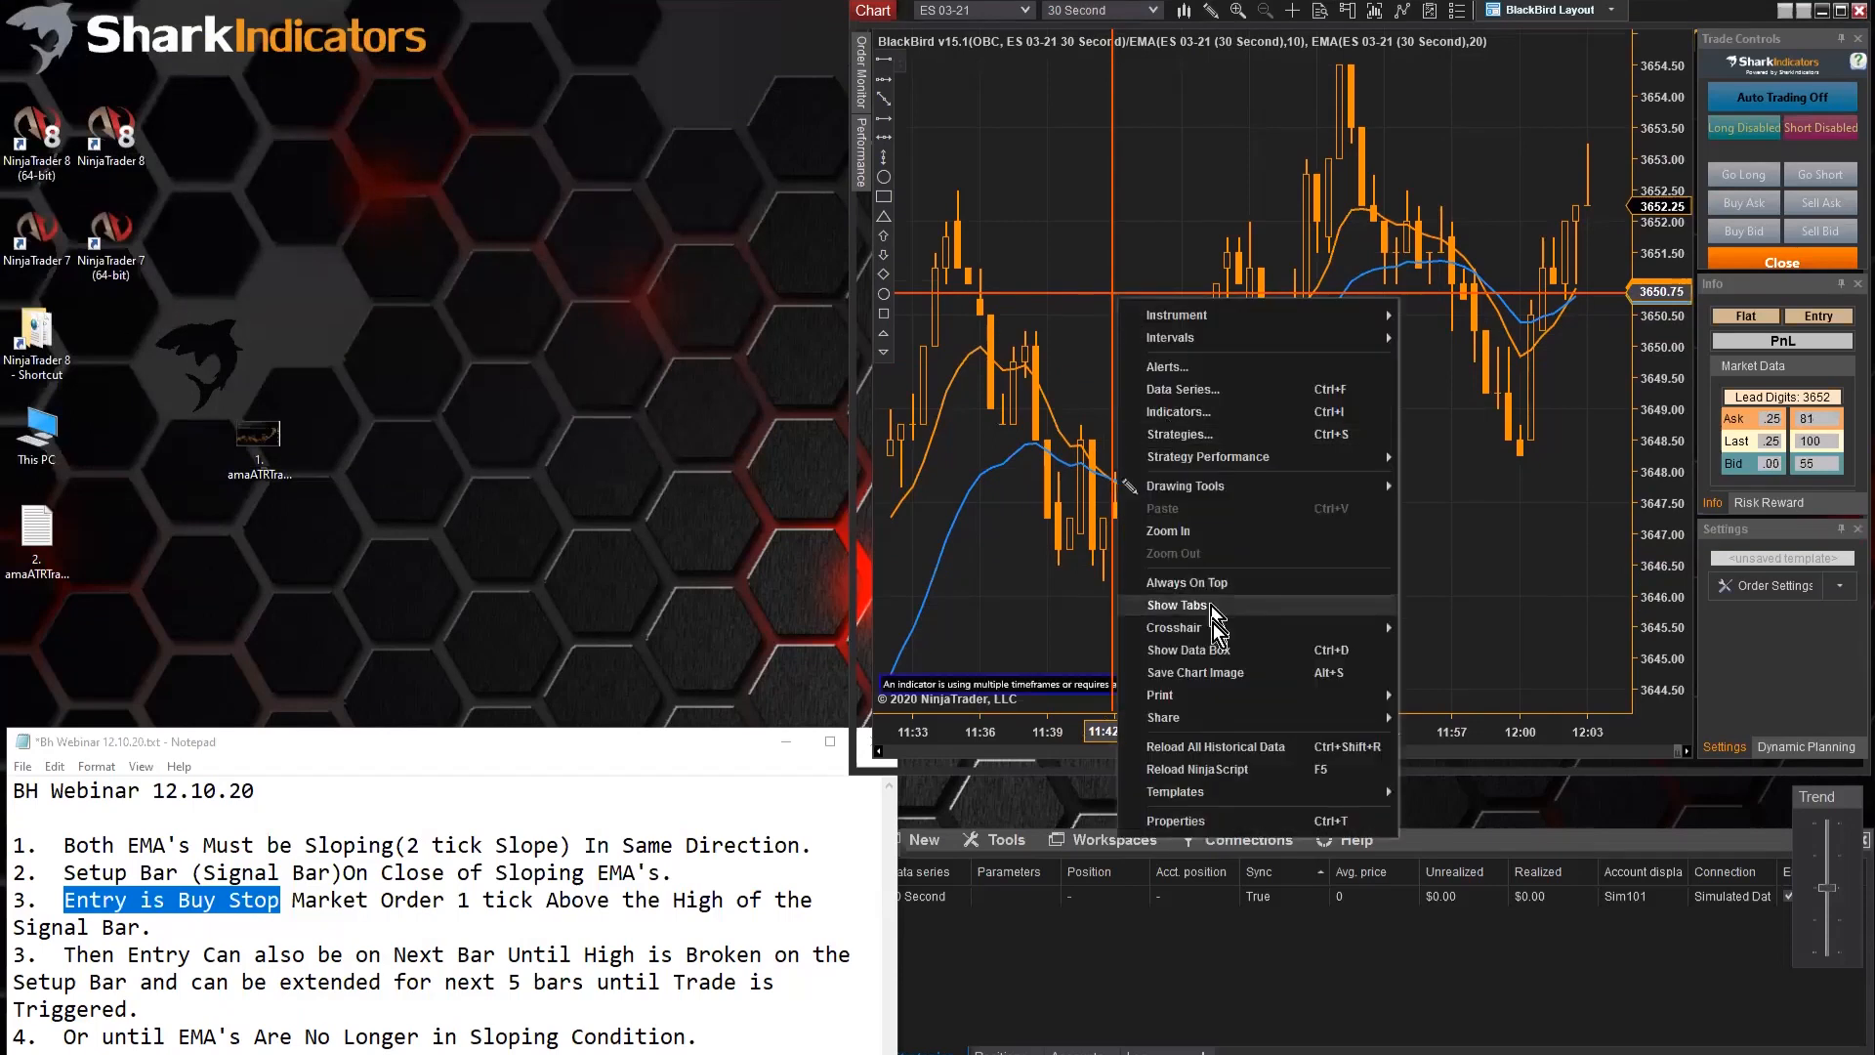
{"action": "left_click", "coordinate": [1196, 770]}
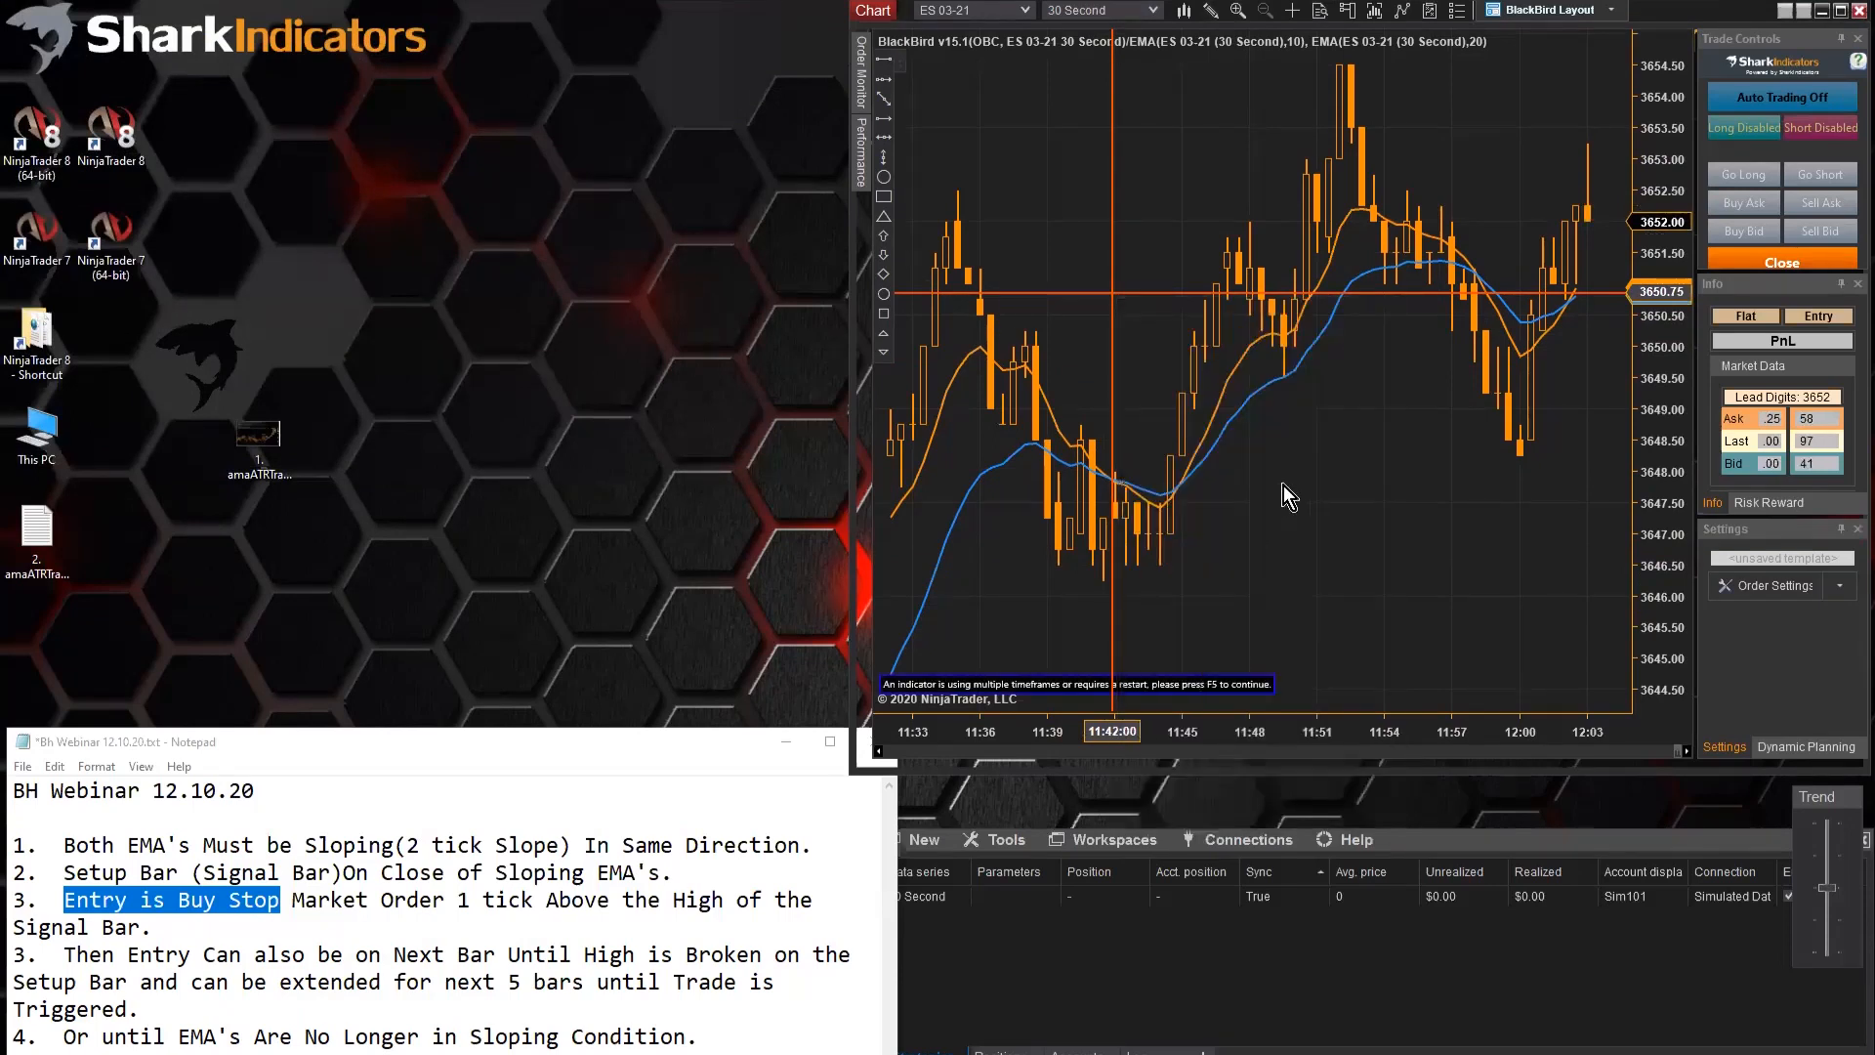
{"action": "left_click", "coordinate": [1388, 423]}
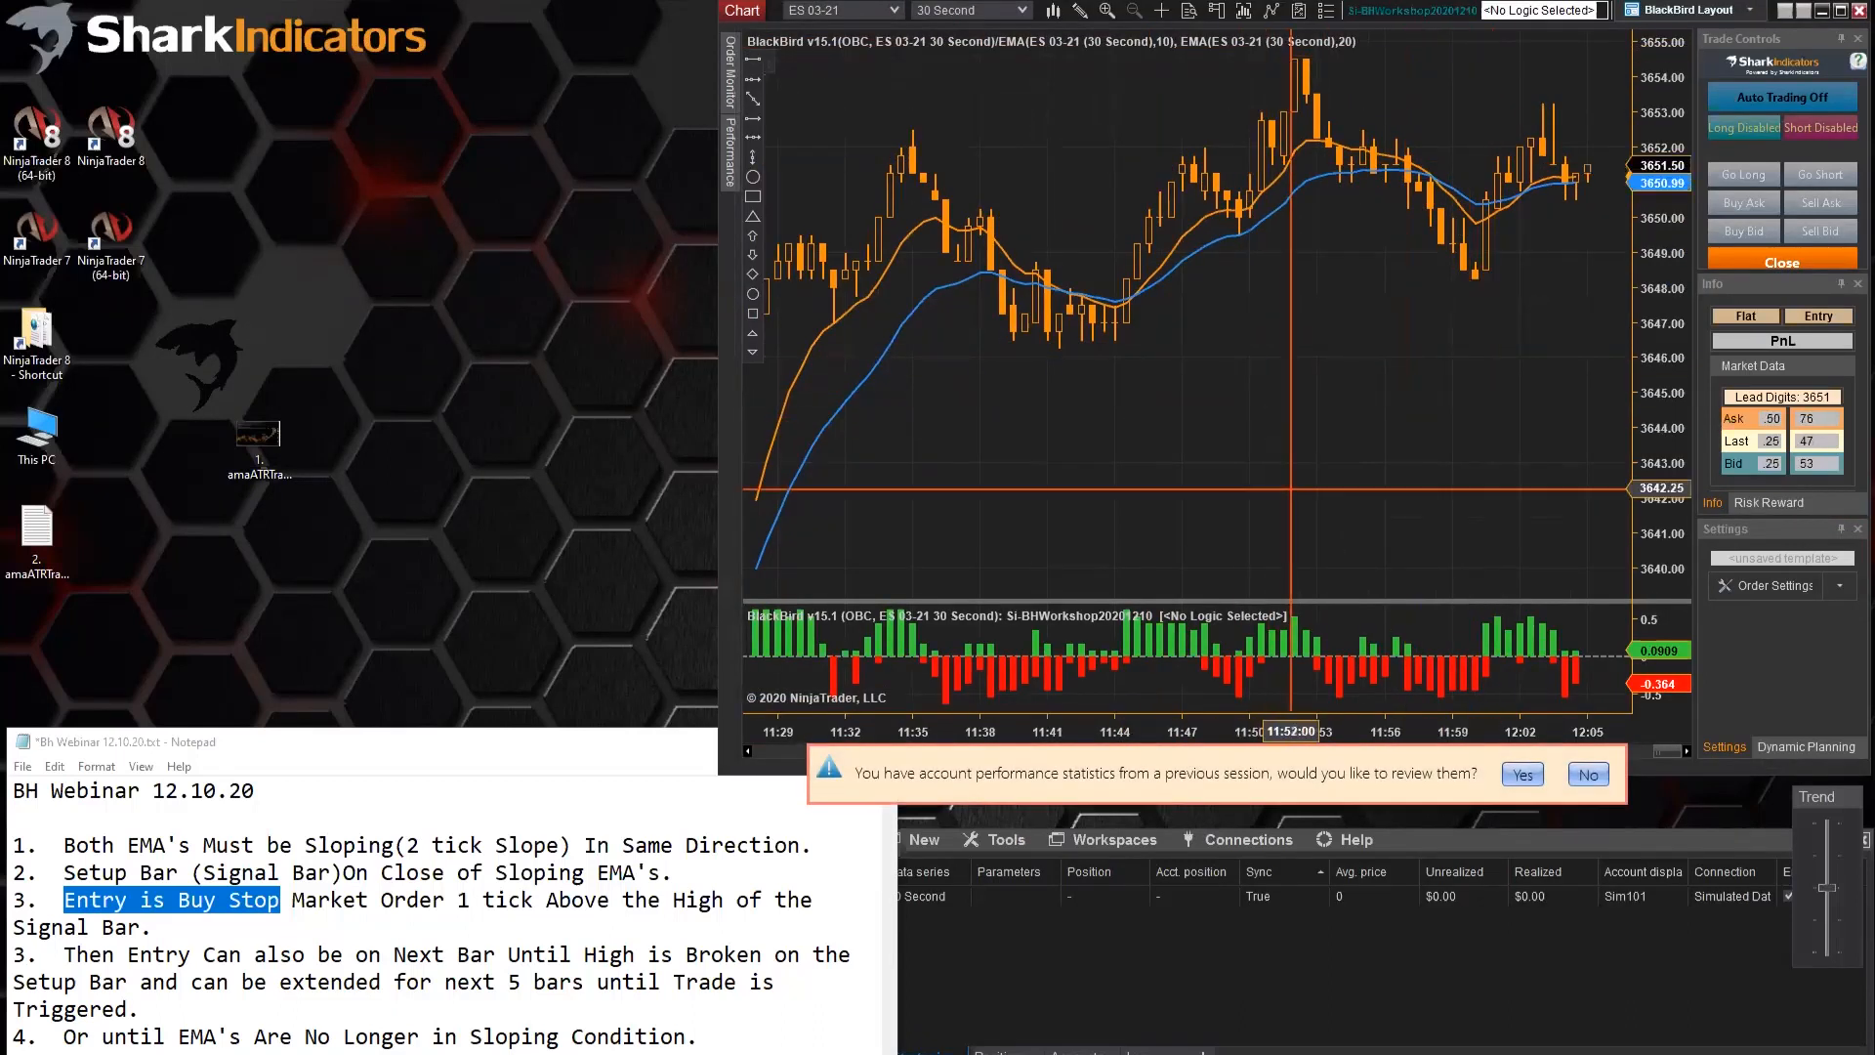
{"action": "left_click", "coordinate": [1218, 663]}
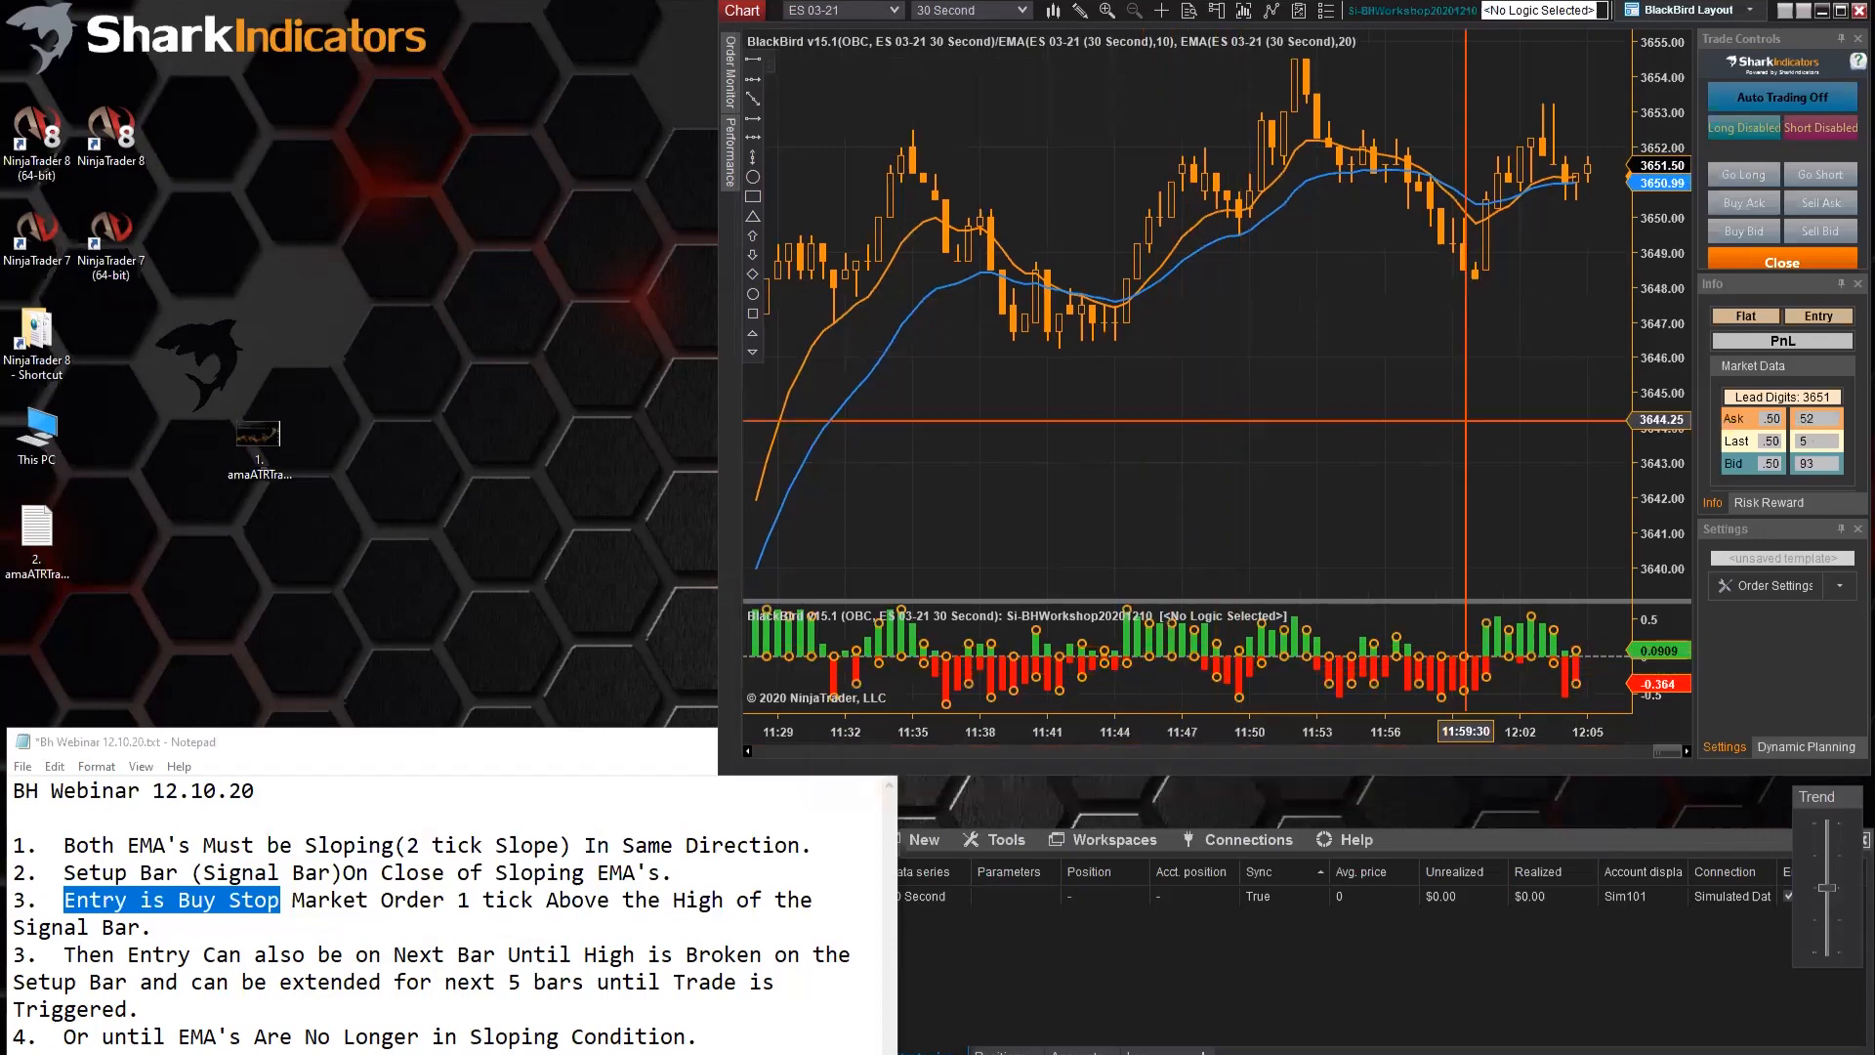
Select the "Bar Hi/Lo Break w/ EMA triggerSignal" logic for the chart and examine its earlier long and short signals
{"action": "left_click", "coordinate": [1519, 14]}
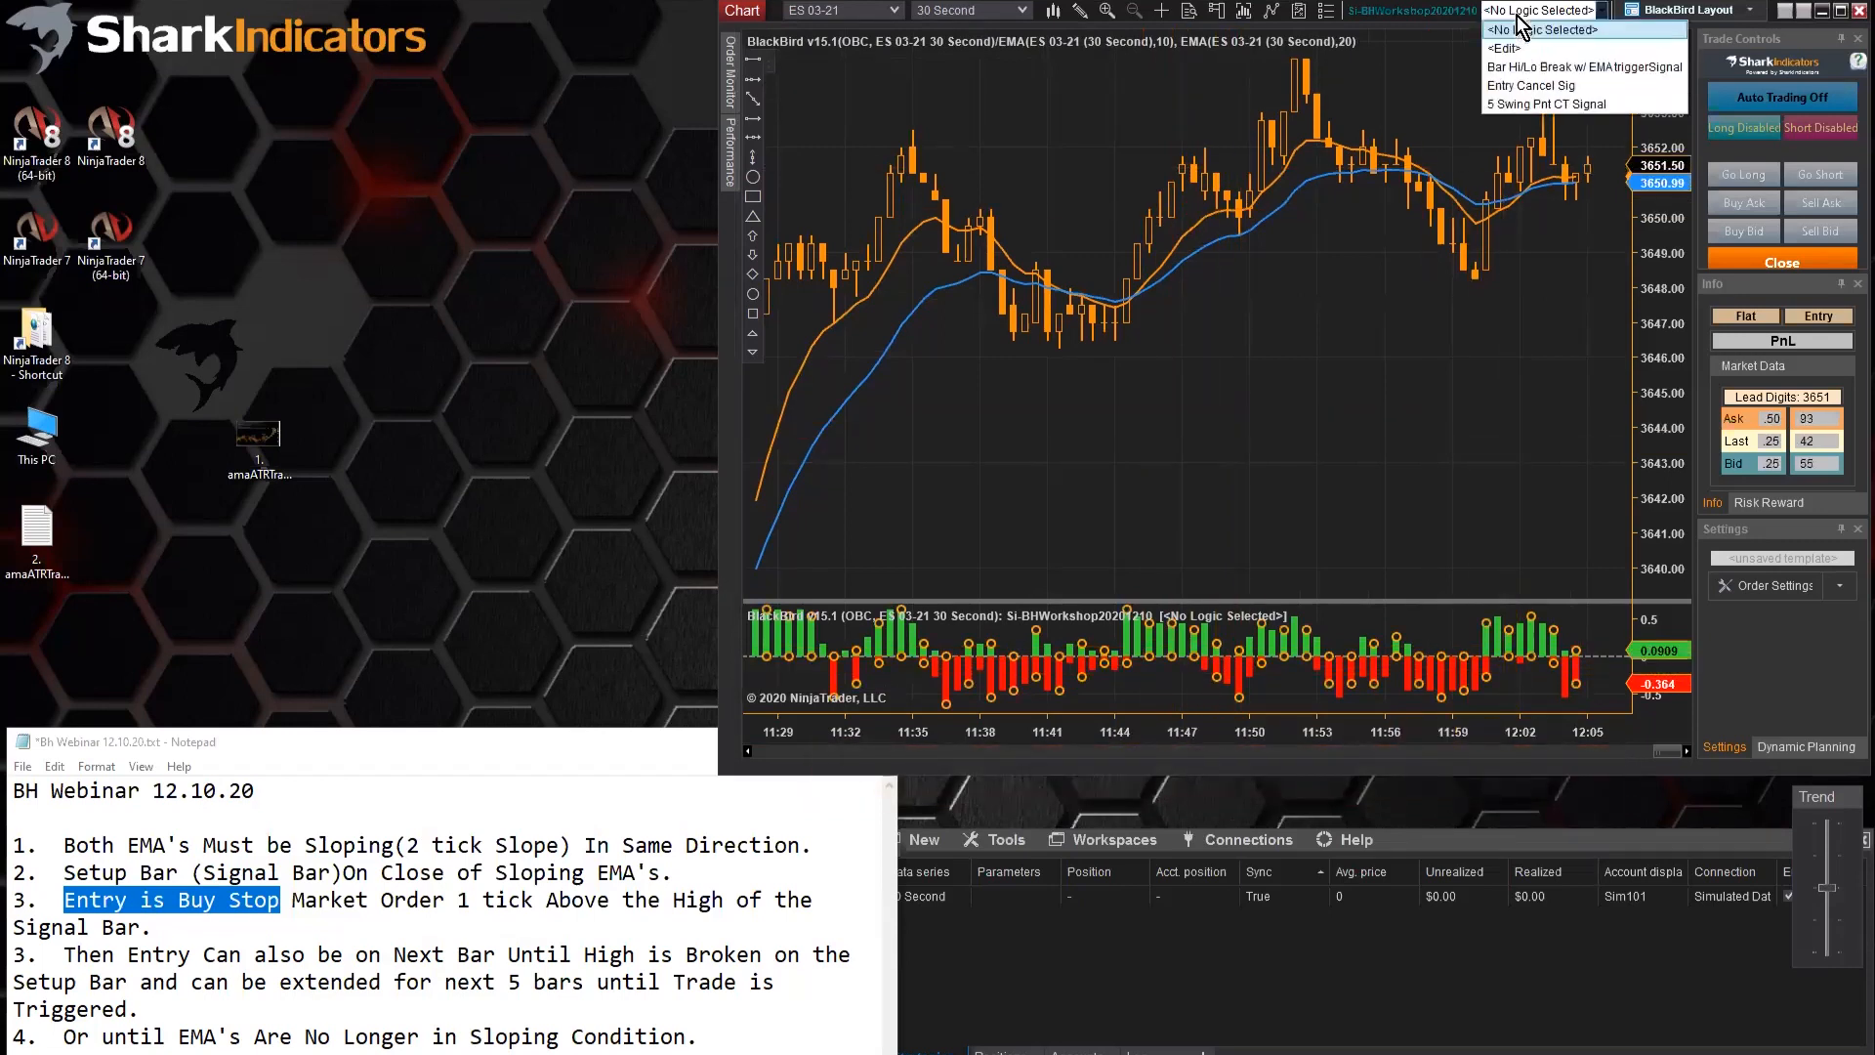
{"action": "left_click", "coordinate": [1521, 68]}
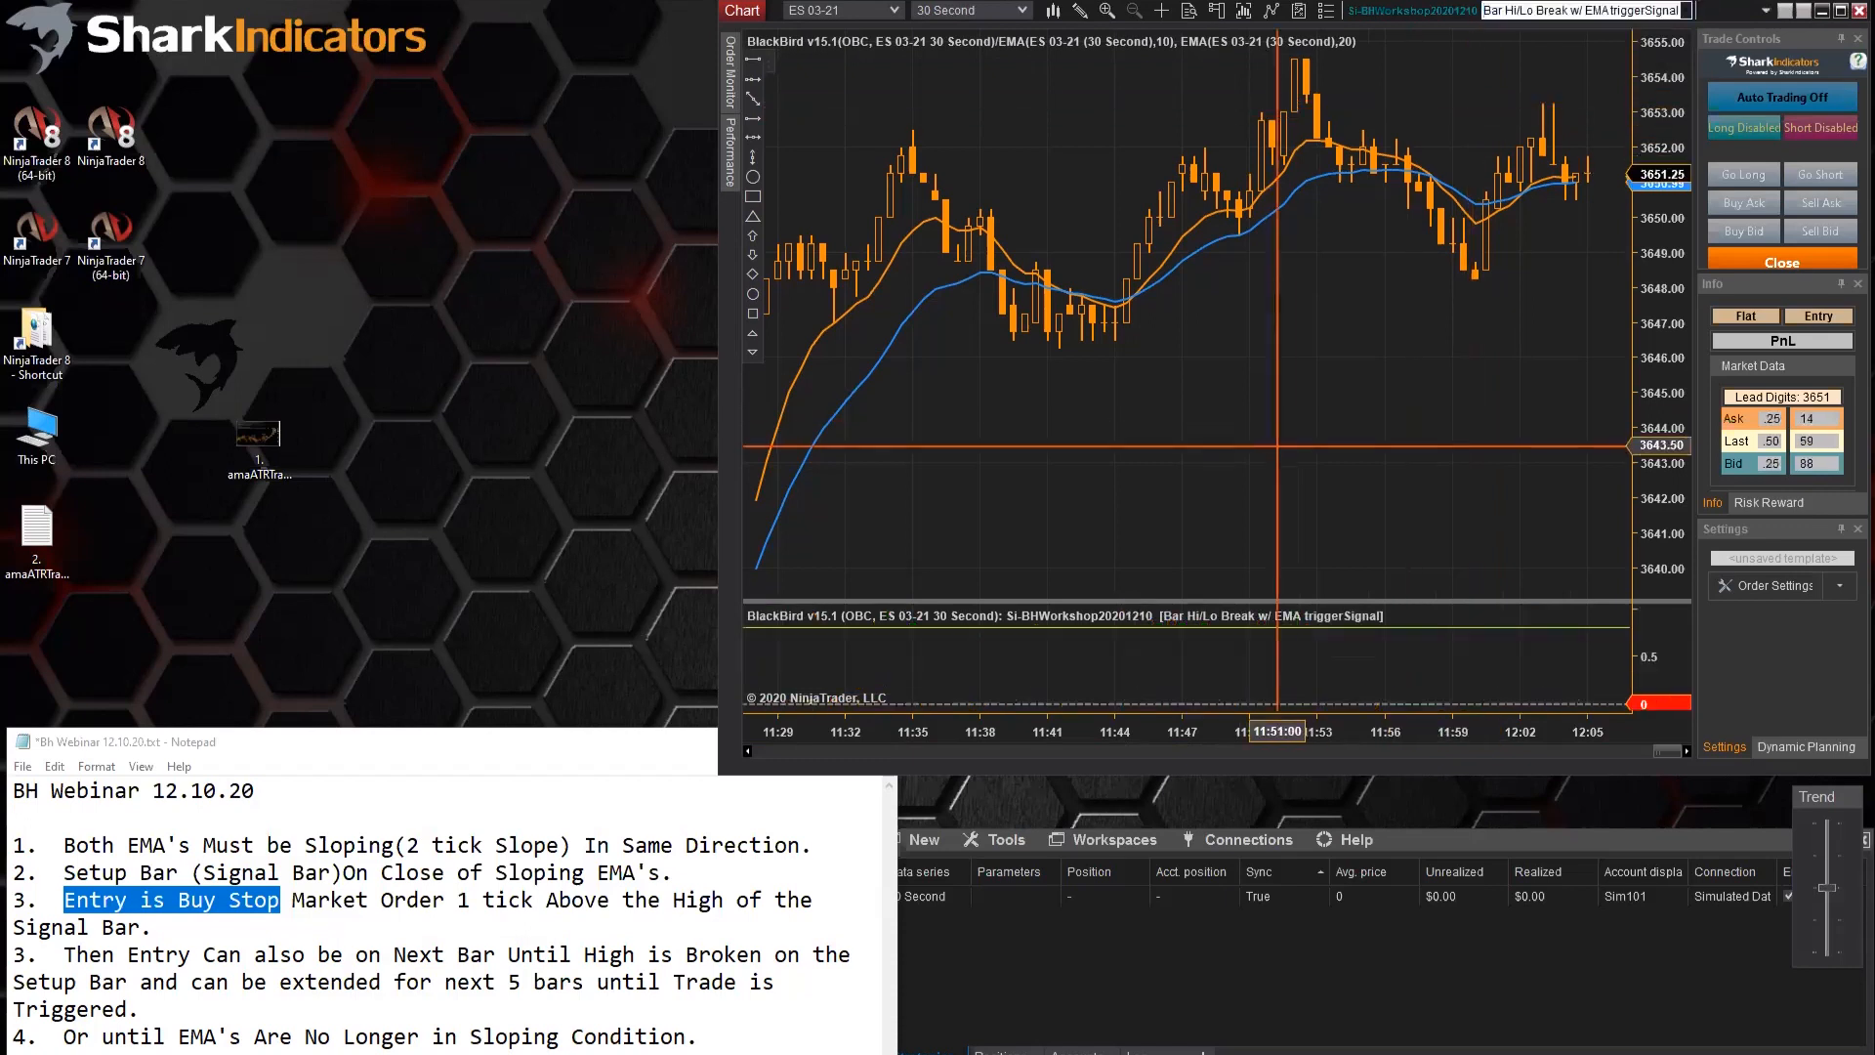
{"action": "scroll", "coordinate": [1215, 493], "scroll_direction": "up", "scroll_amount": 5}
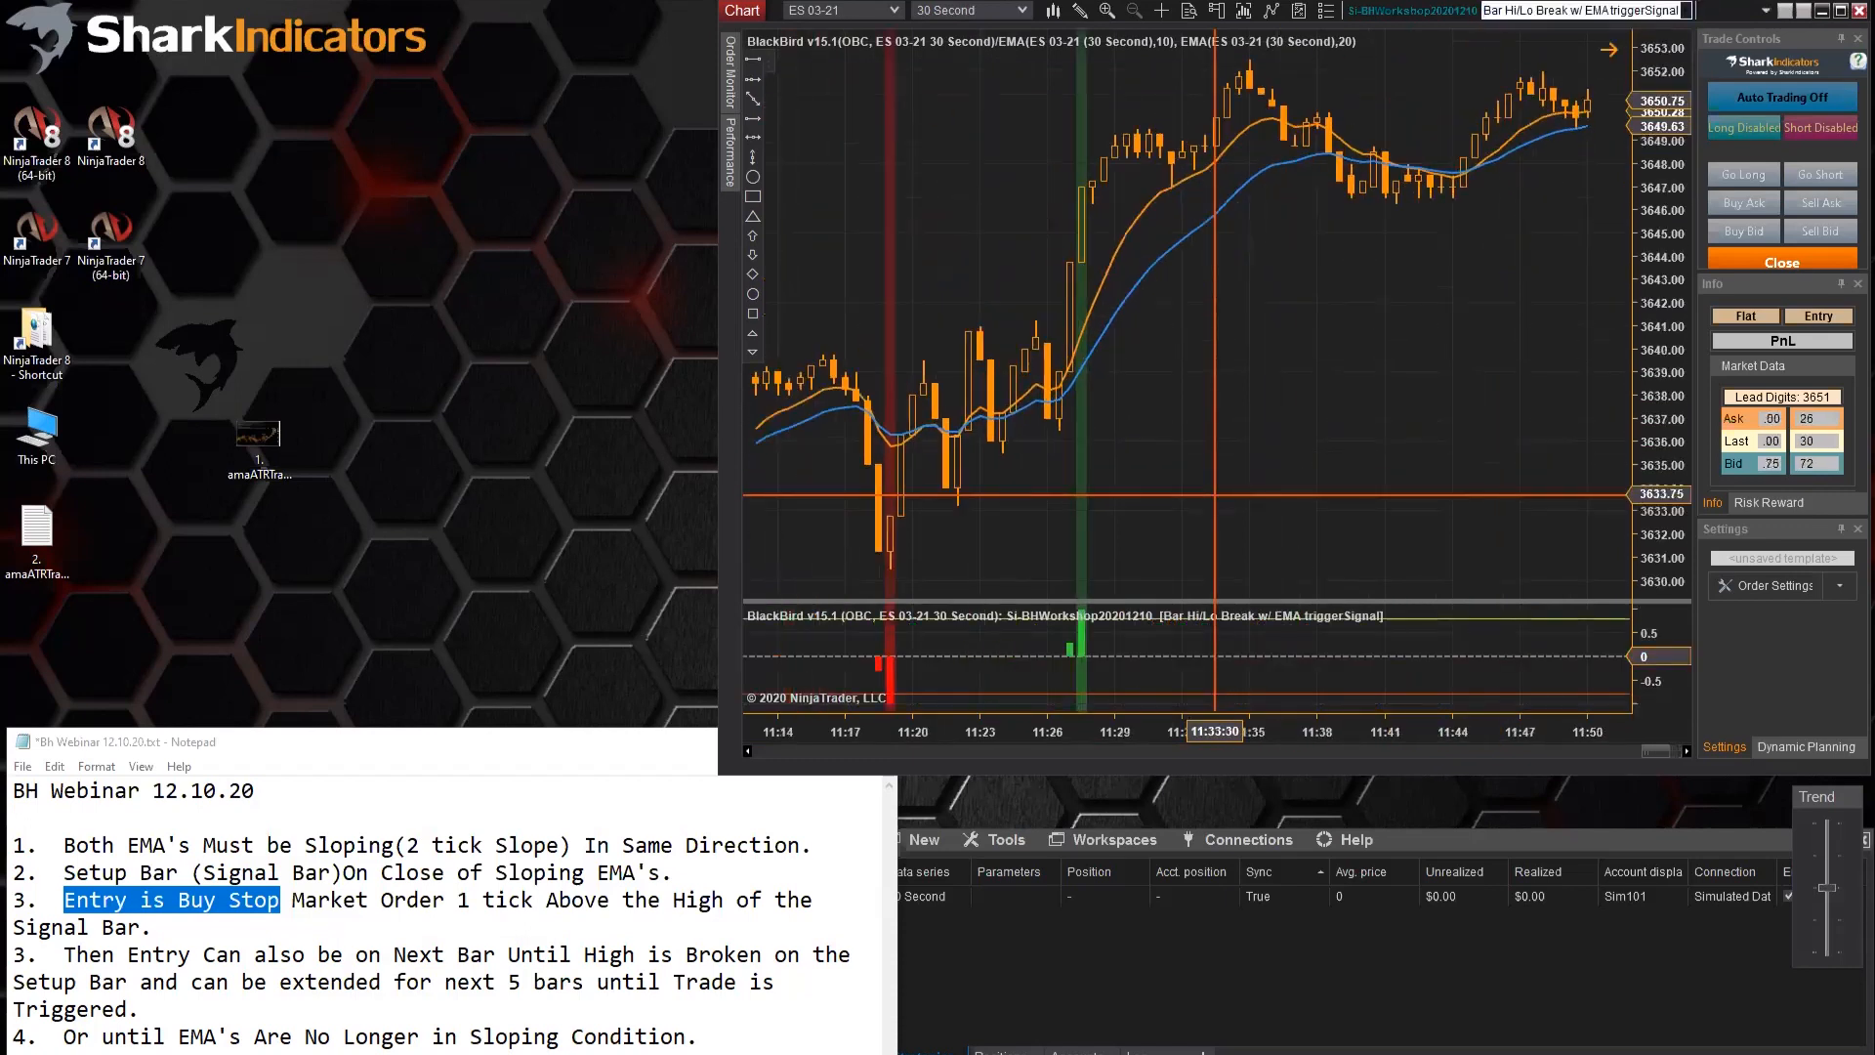
{"action": "scroll", "coordinate": [1214, 493], "scroll_direction": "up", "scroll_amount": 2}
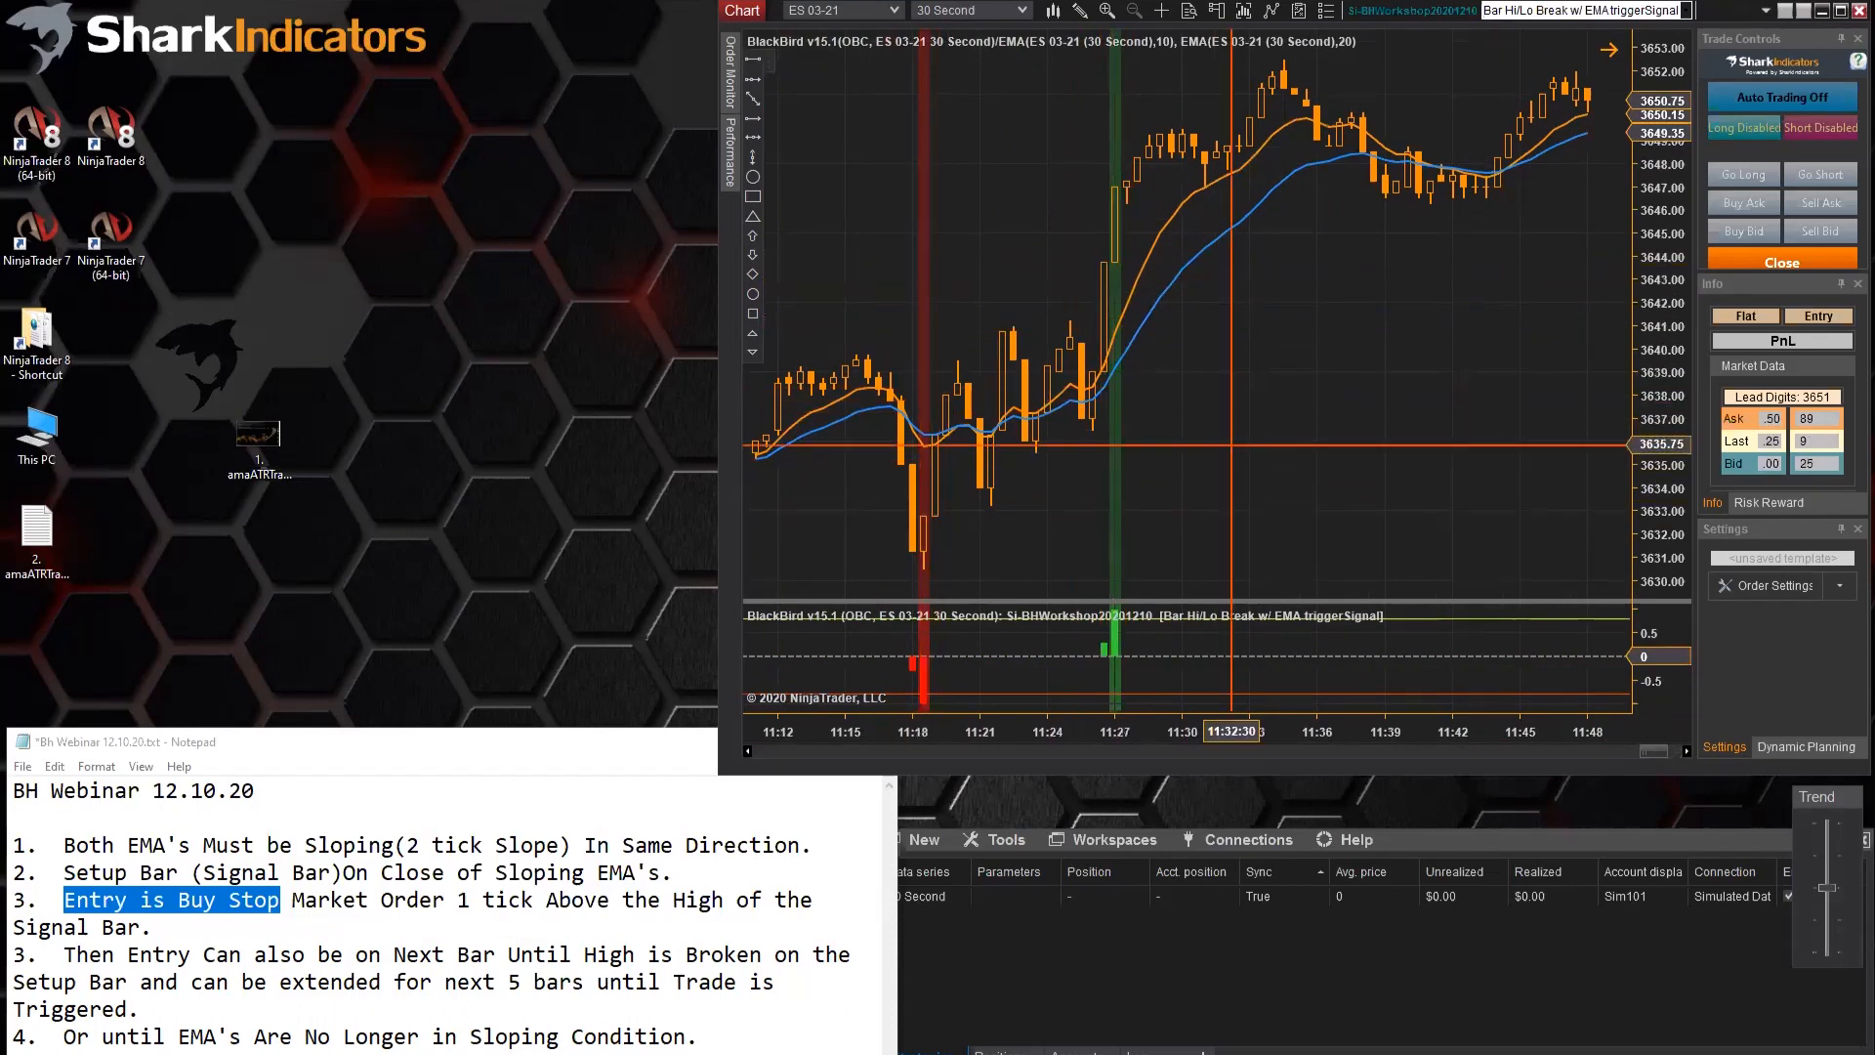
{"action": "scroll", "coordinate": [1296, 457], "scroll_direction": "down", "scroll_amount": 7}
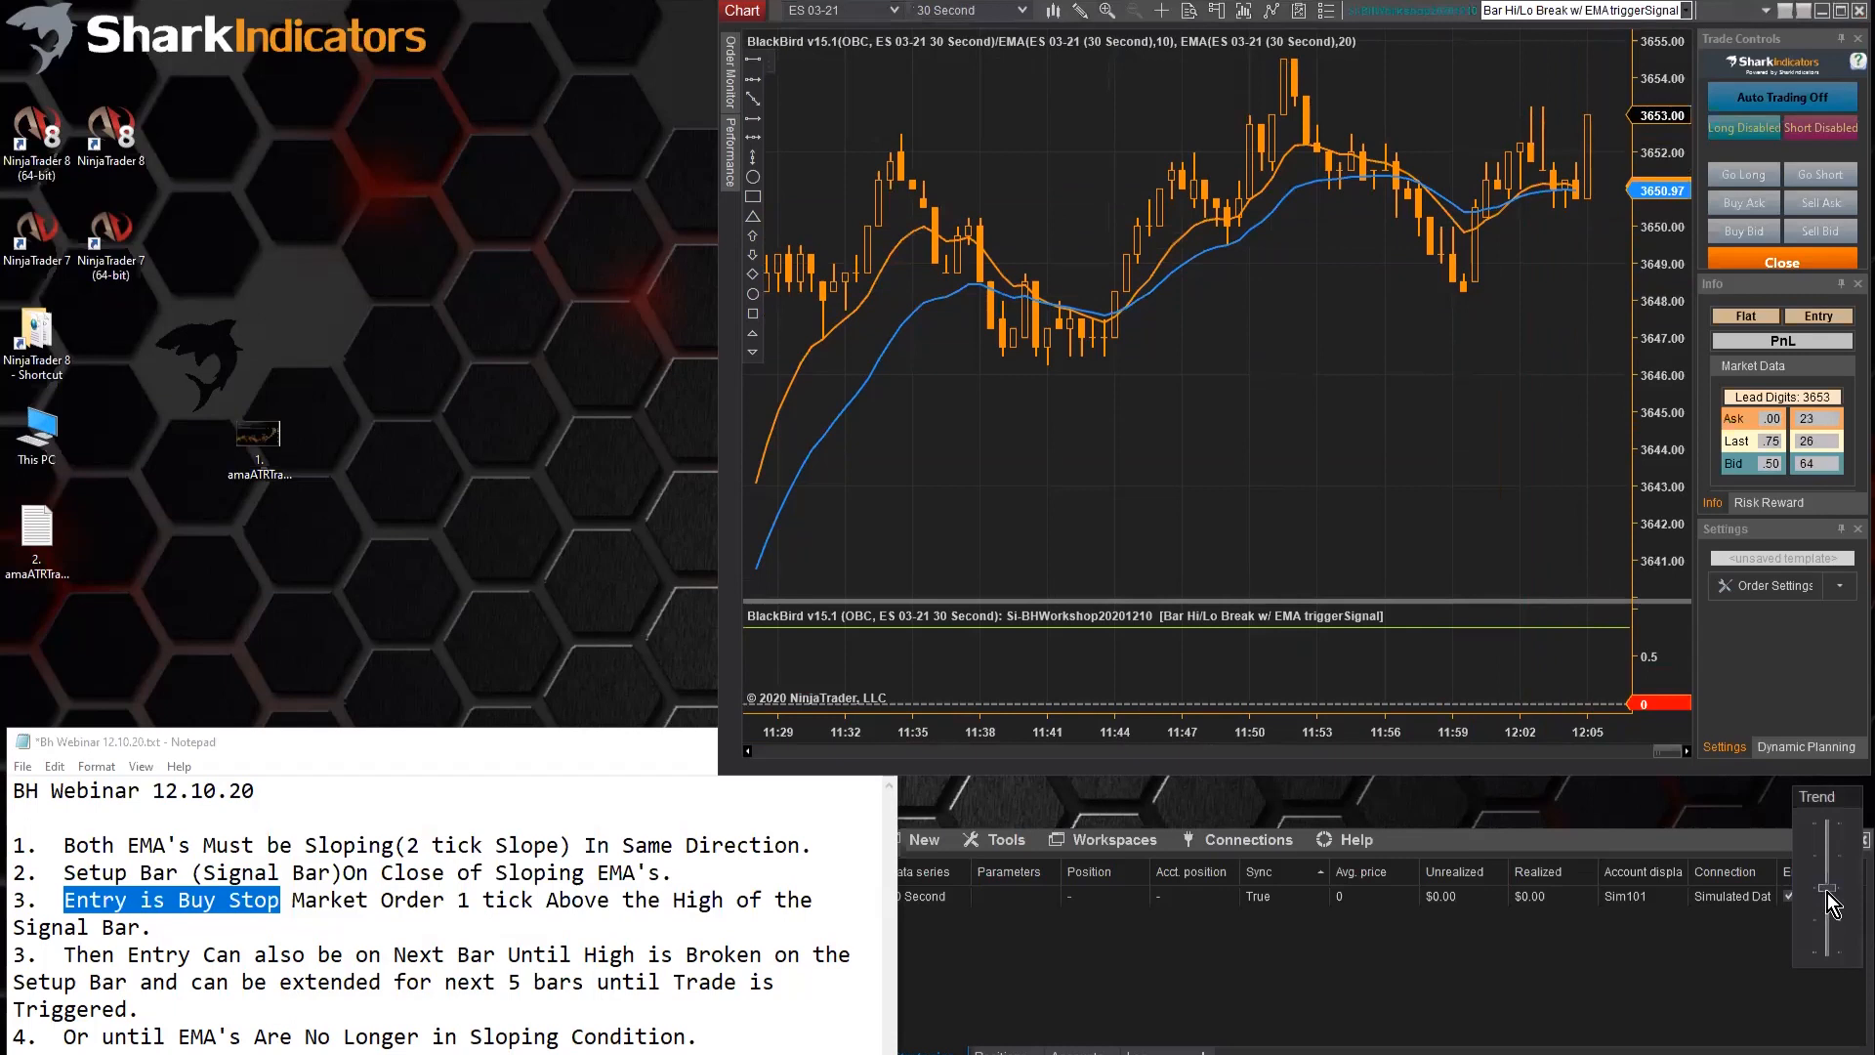
Lower the simulated feed's Trend slider slightly and turn on Auto Trading
{"action": "left_click_drag", "start_coordinate": [1829, 903], "coordinate": [1833, 929]}
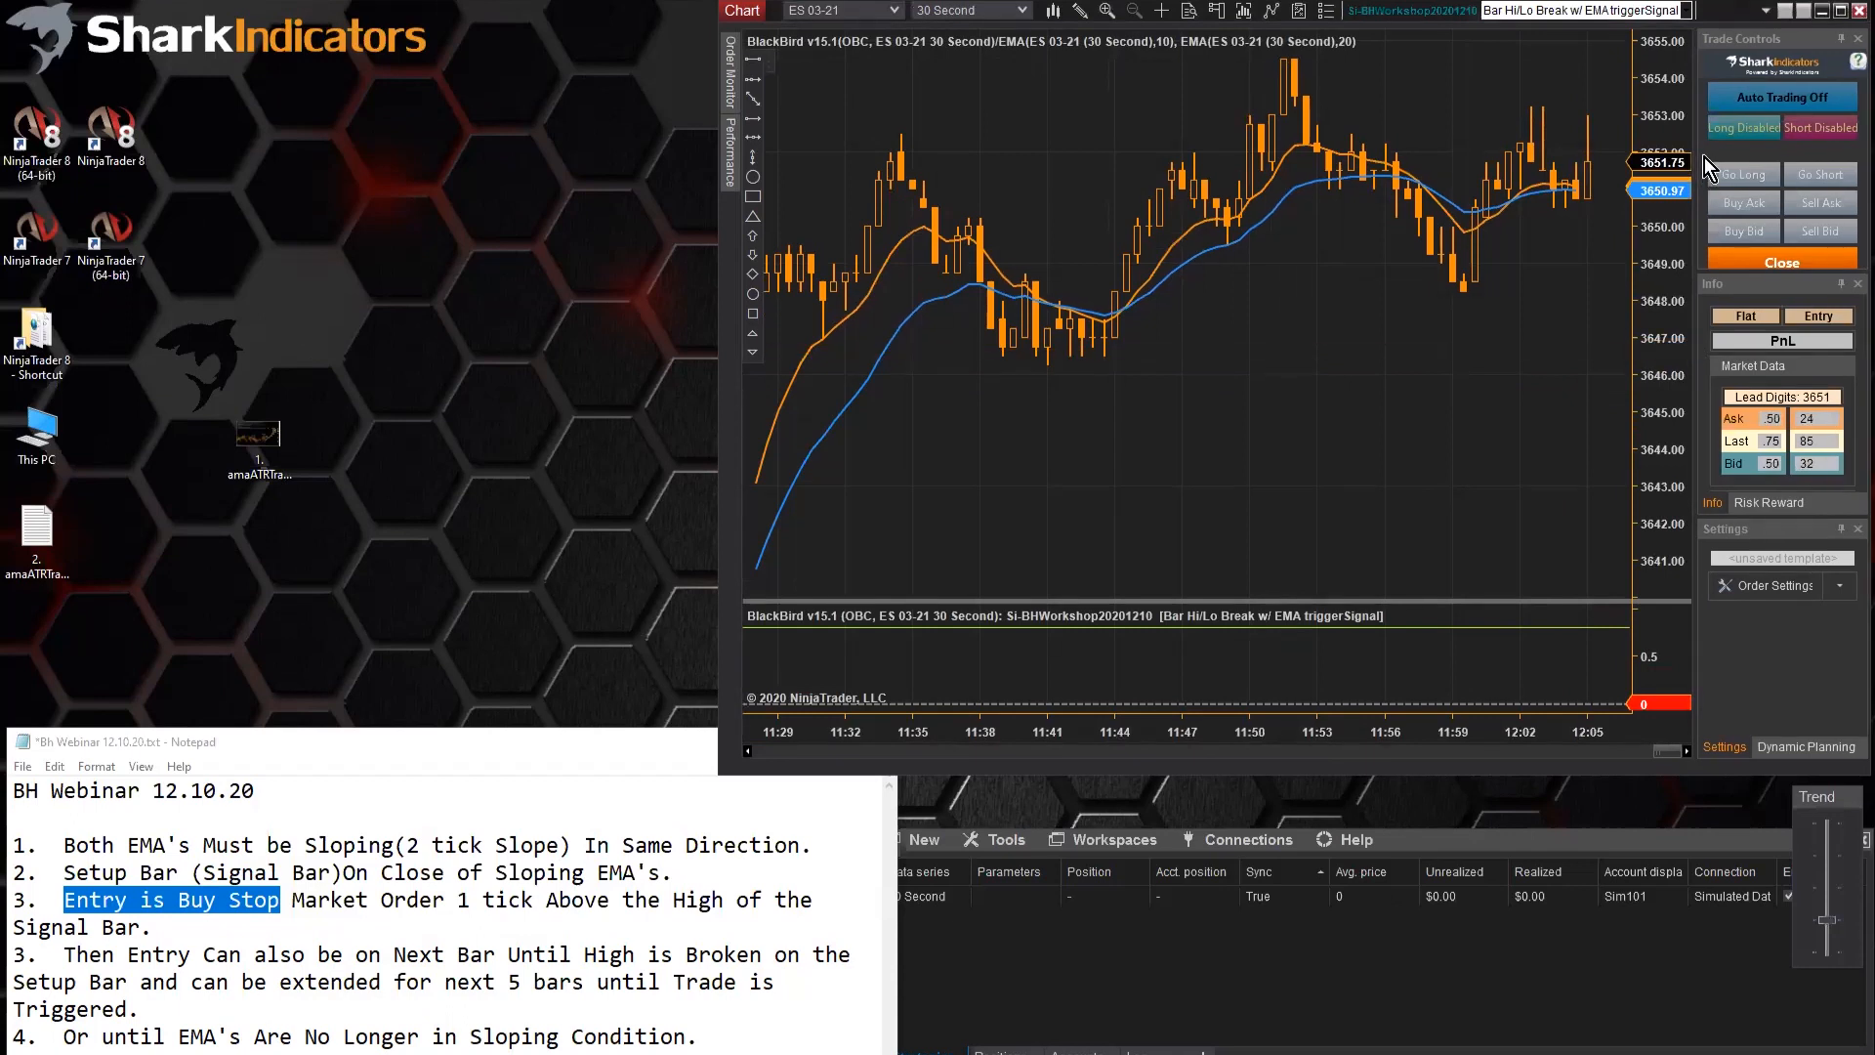
{"action": "left_click", "coordinate": [1769, 104]}
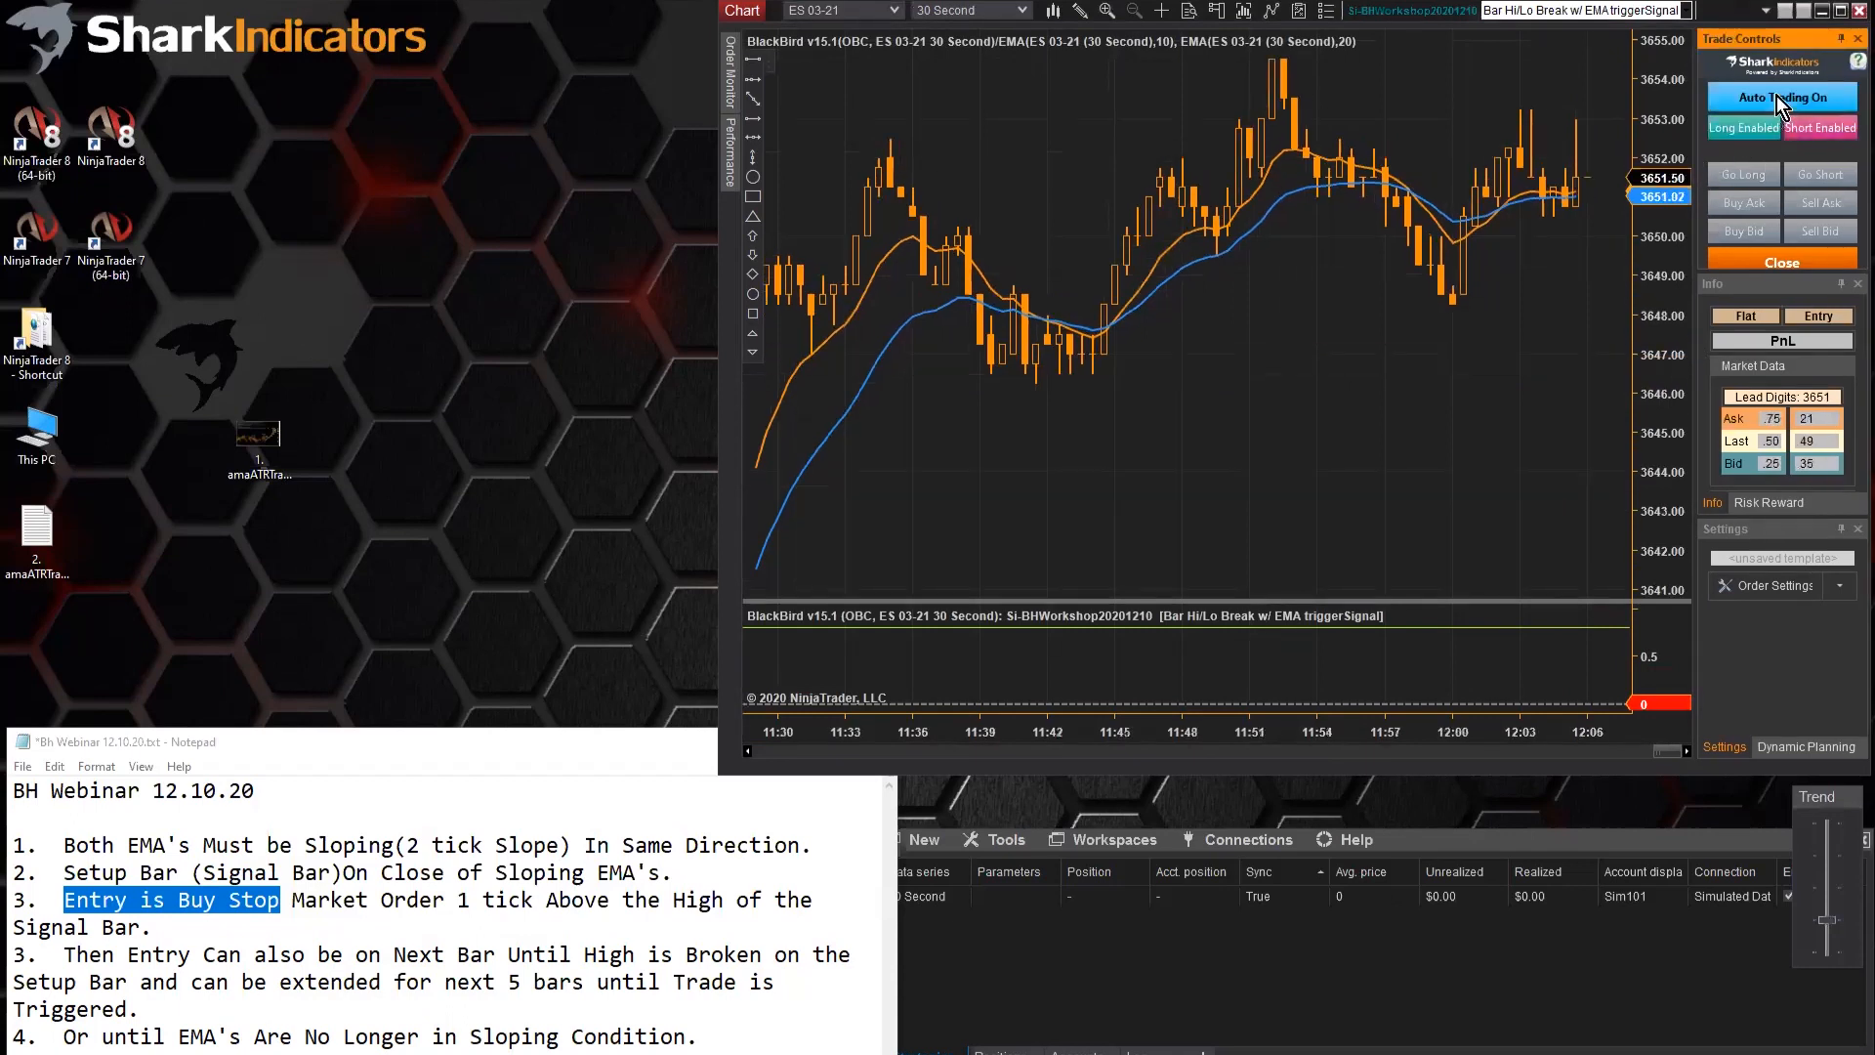
Reopen BlackBird's order settings and add an order set with a stop entry order
{"action": "left_click", "coordinate": [1770, 586]}
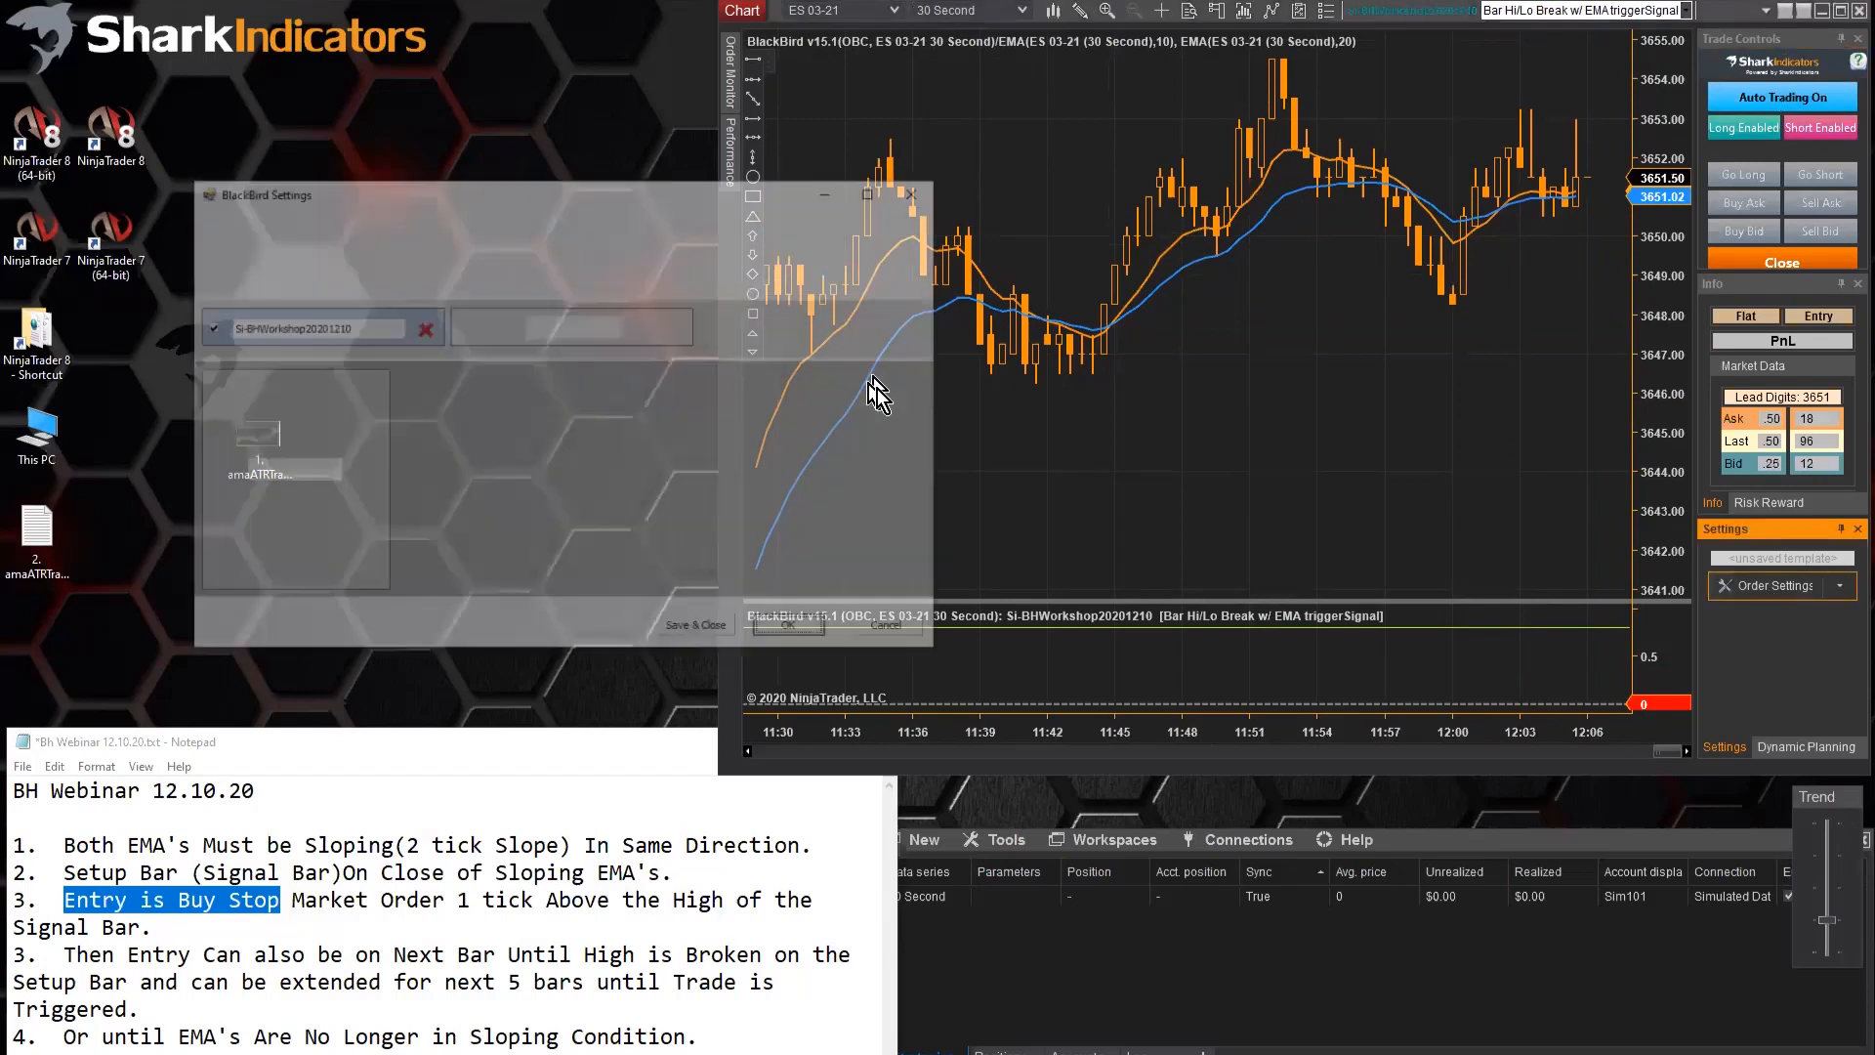
{"action": "left_click_drag", "start_coordinate": [529, 191], "coordinate": [355, 20]}
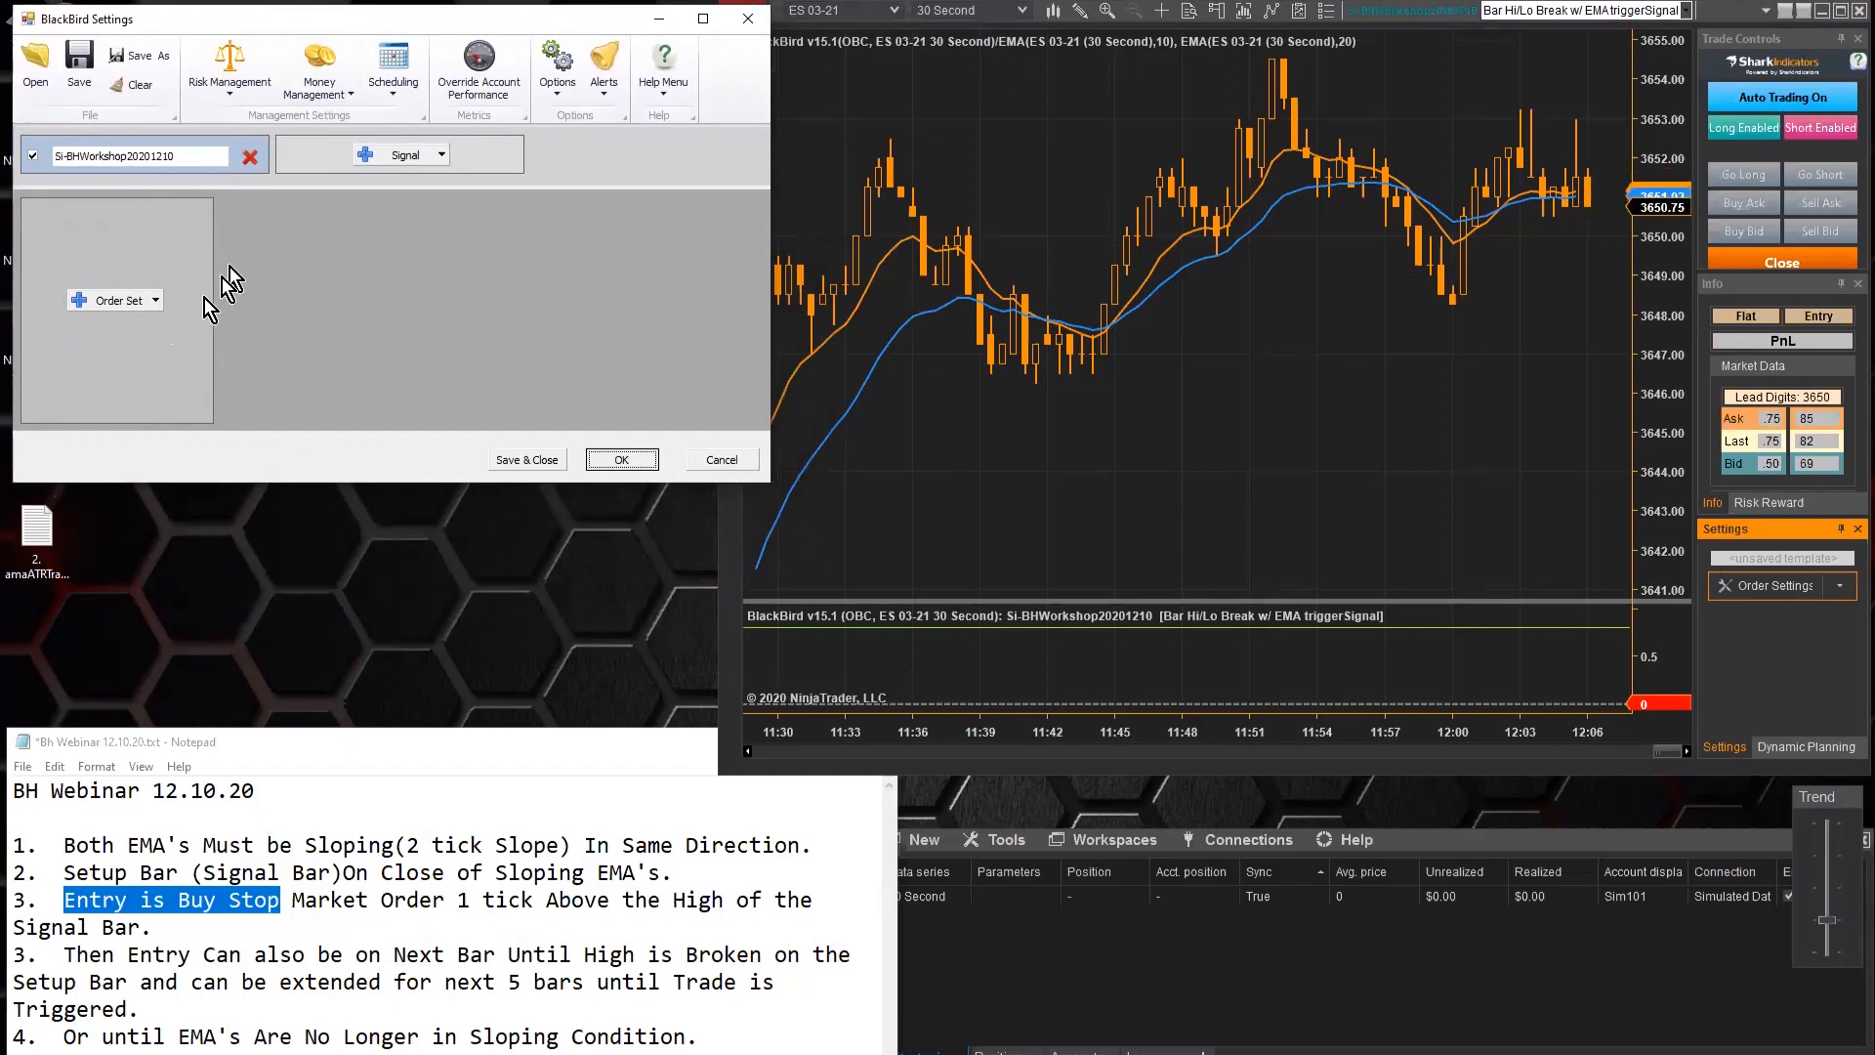
{"action": "left_click", "coordinate": [154, 308]}
{"action": "left_click", "coordinate": [154, 308]}
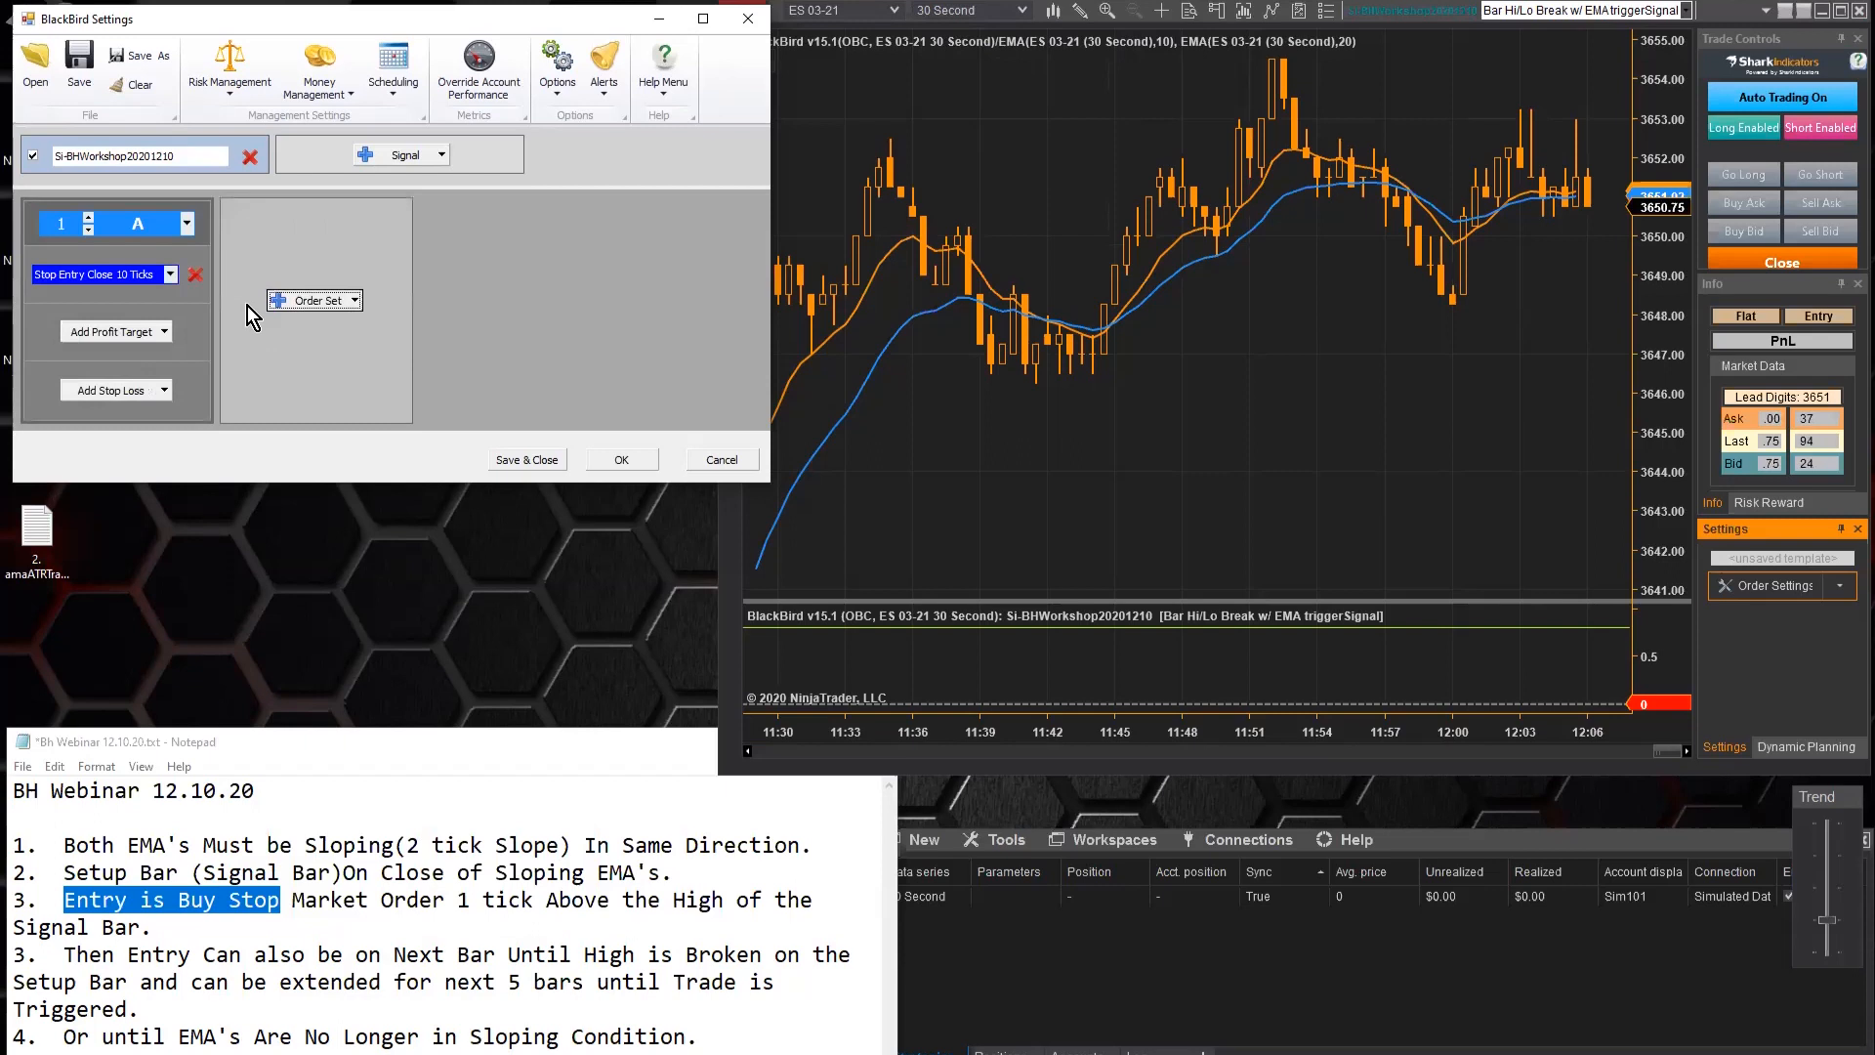
Highlight "Stop Market" in the notes' entry rule and choose Stop as the entry order's type
{"action": "left_click", "coordinate": [92, 279]}
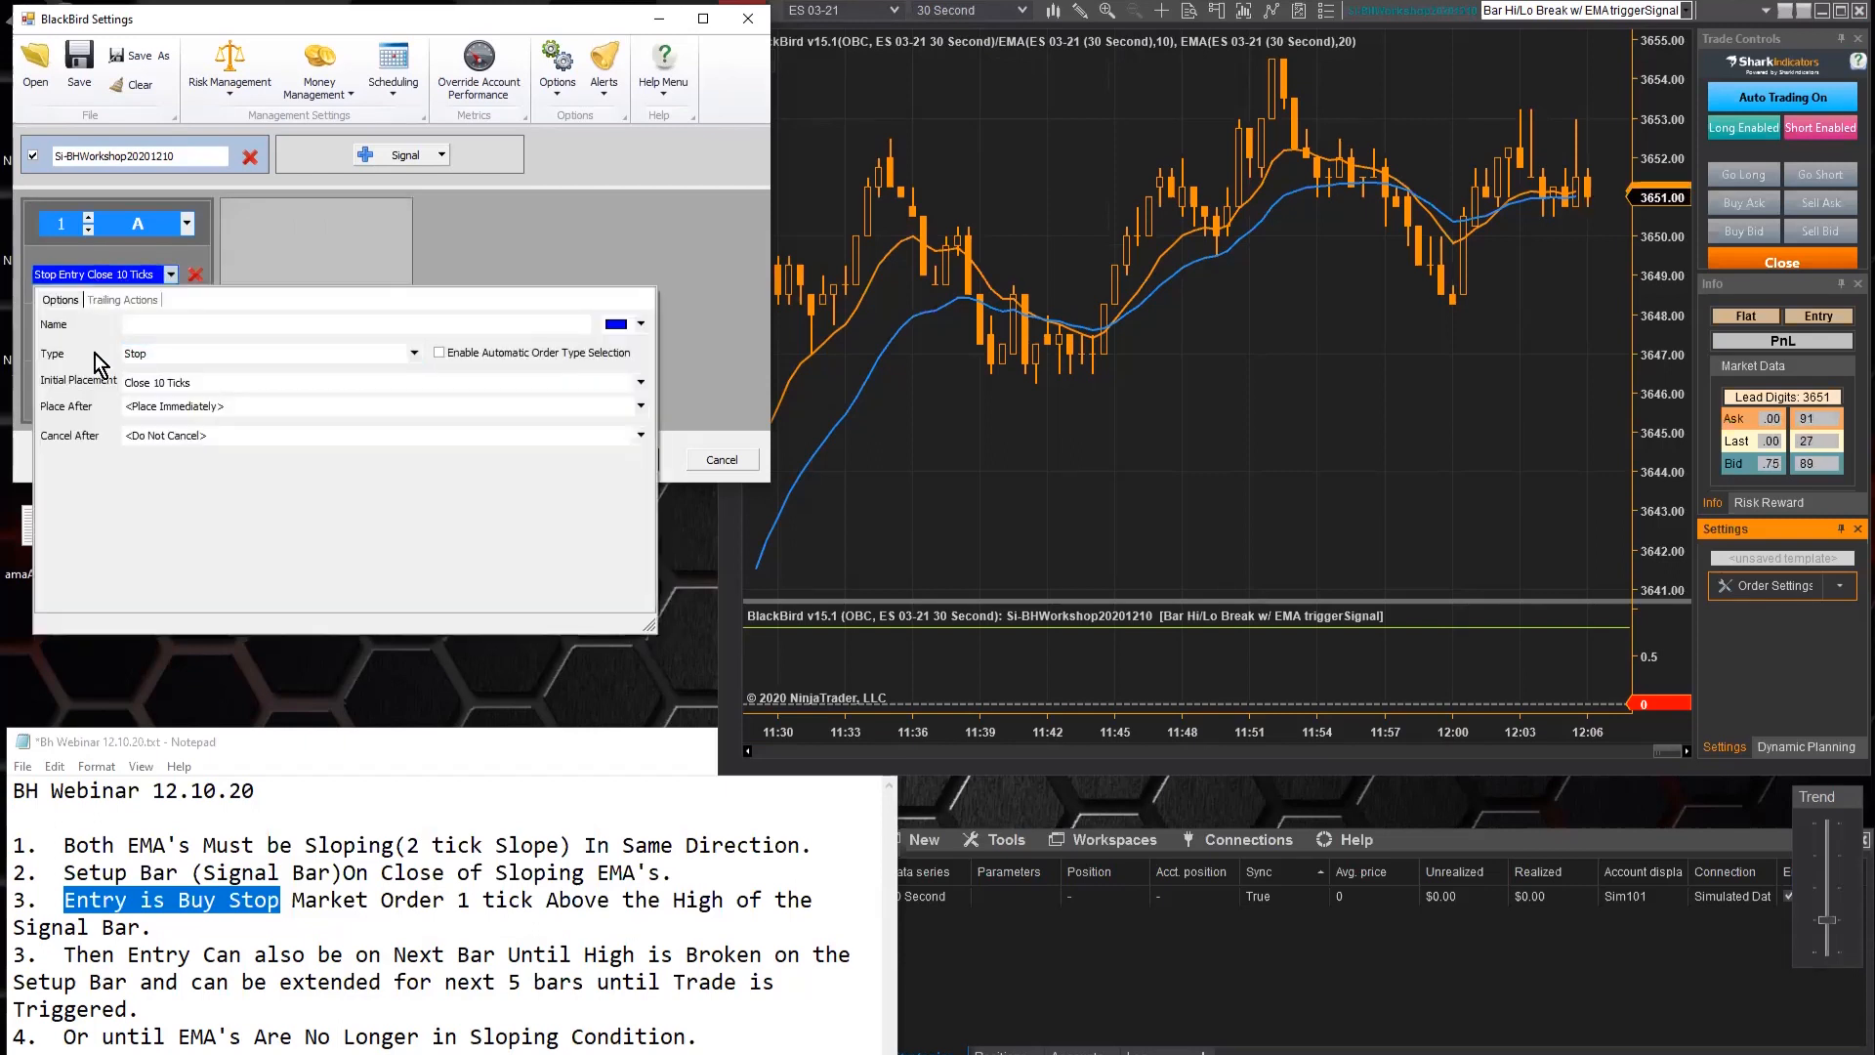
{"action": "left_click", "coordinate": [140, 357]}
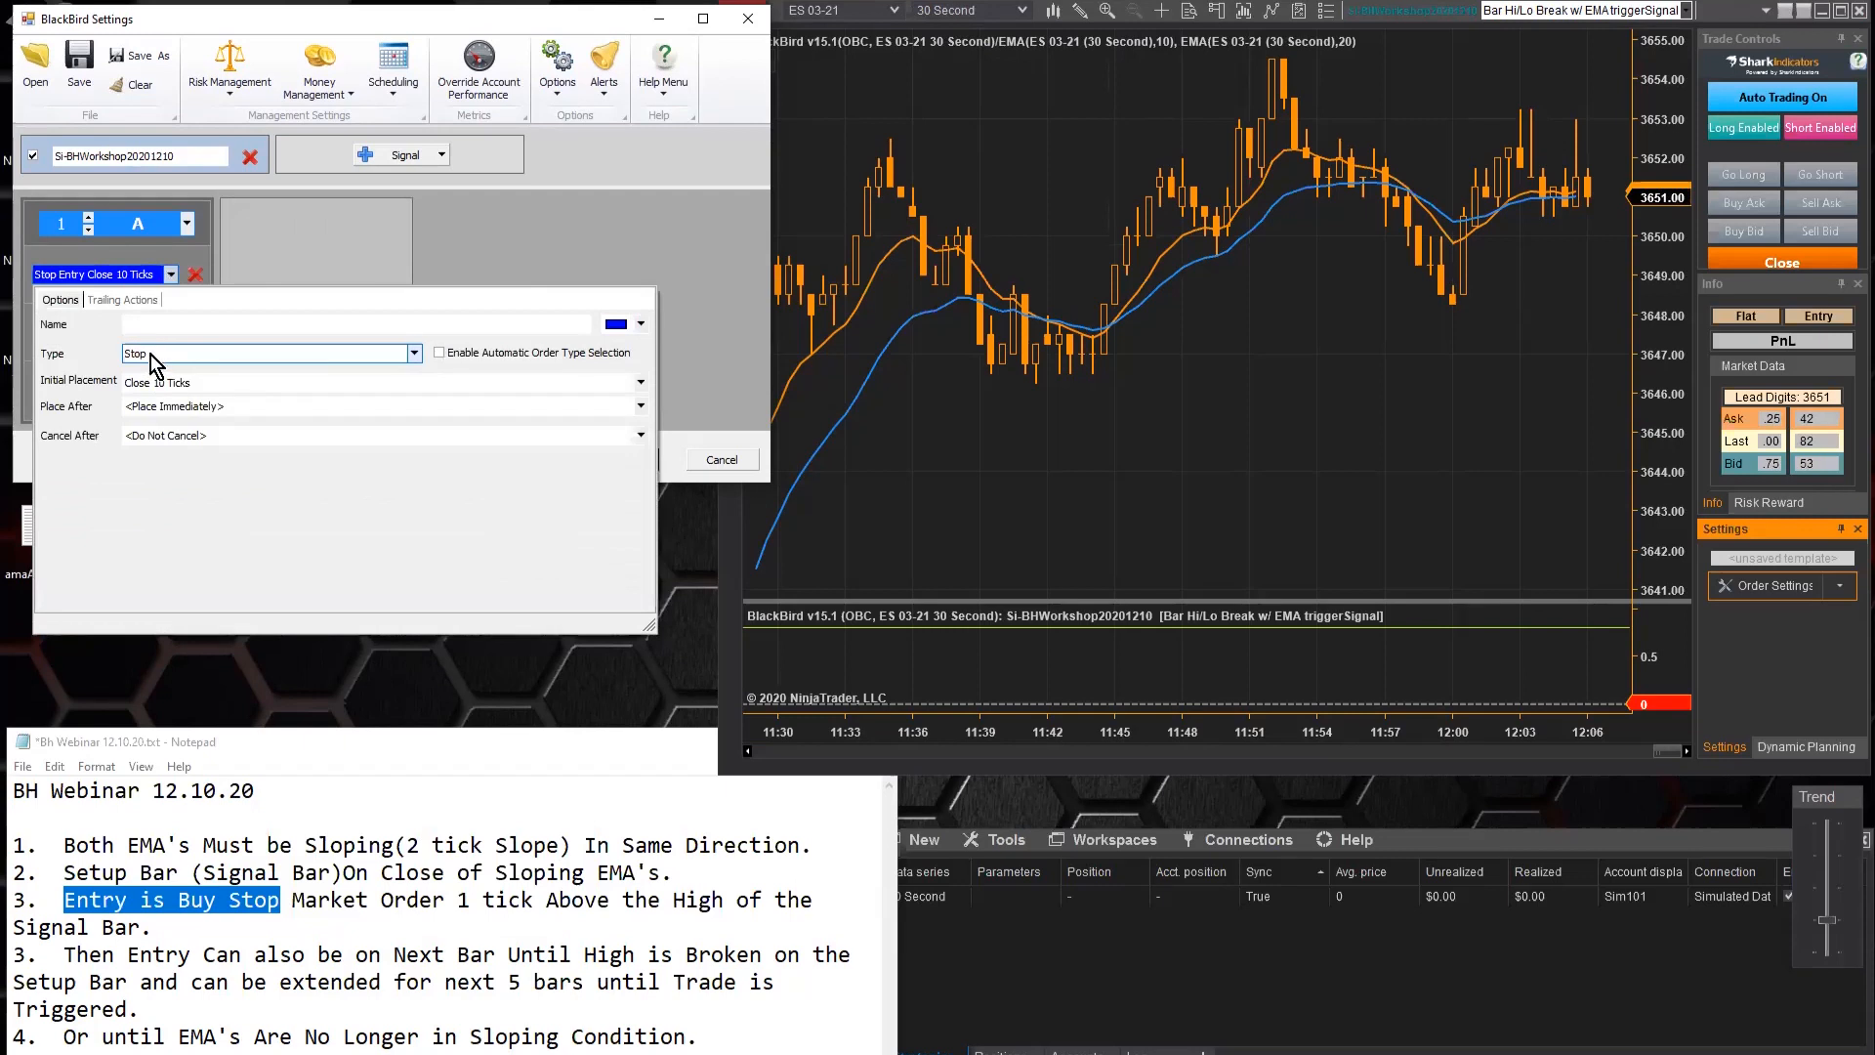
{"action": "left_click", "coordinate": [235, 906]}
{"action": "left_click_drag", "start_coordinate": [231, 902], "coordinate": [369, 902]}
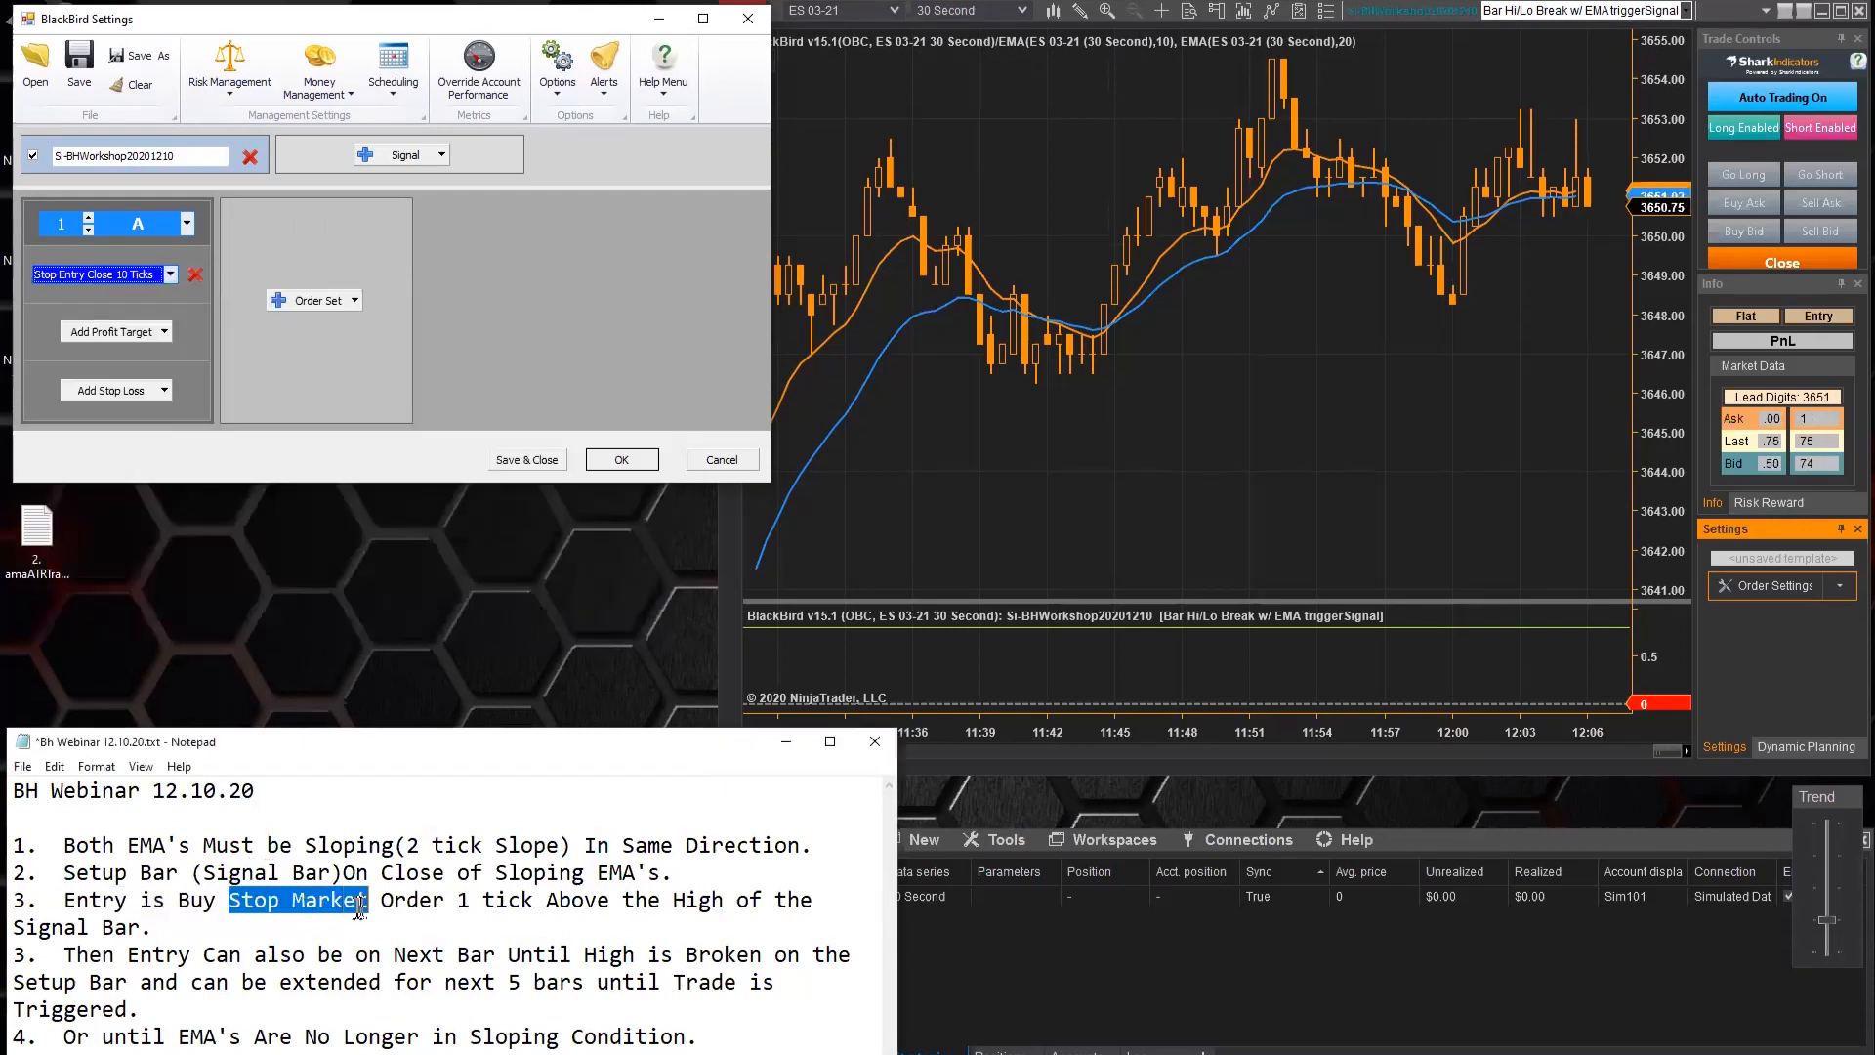
{"action": "left_click", "coordinate": [120, 273]}
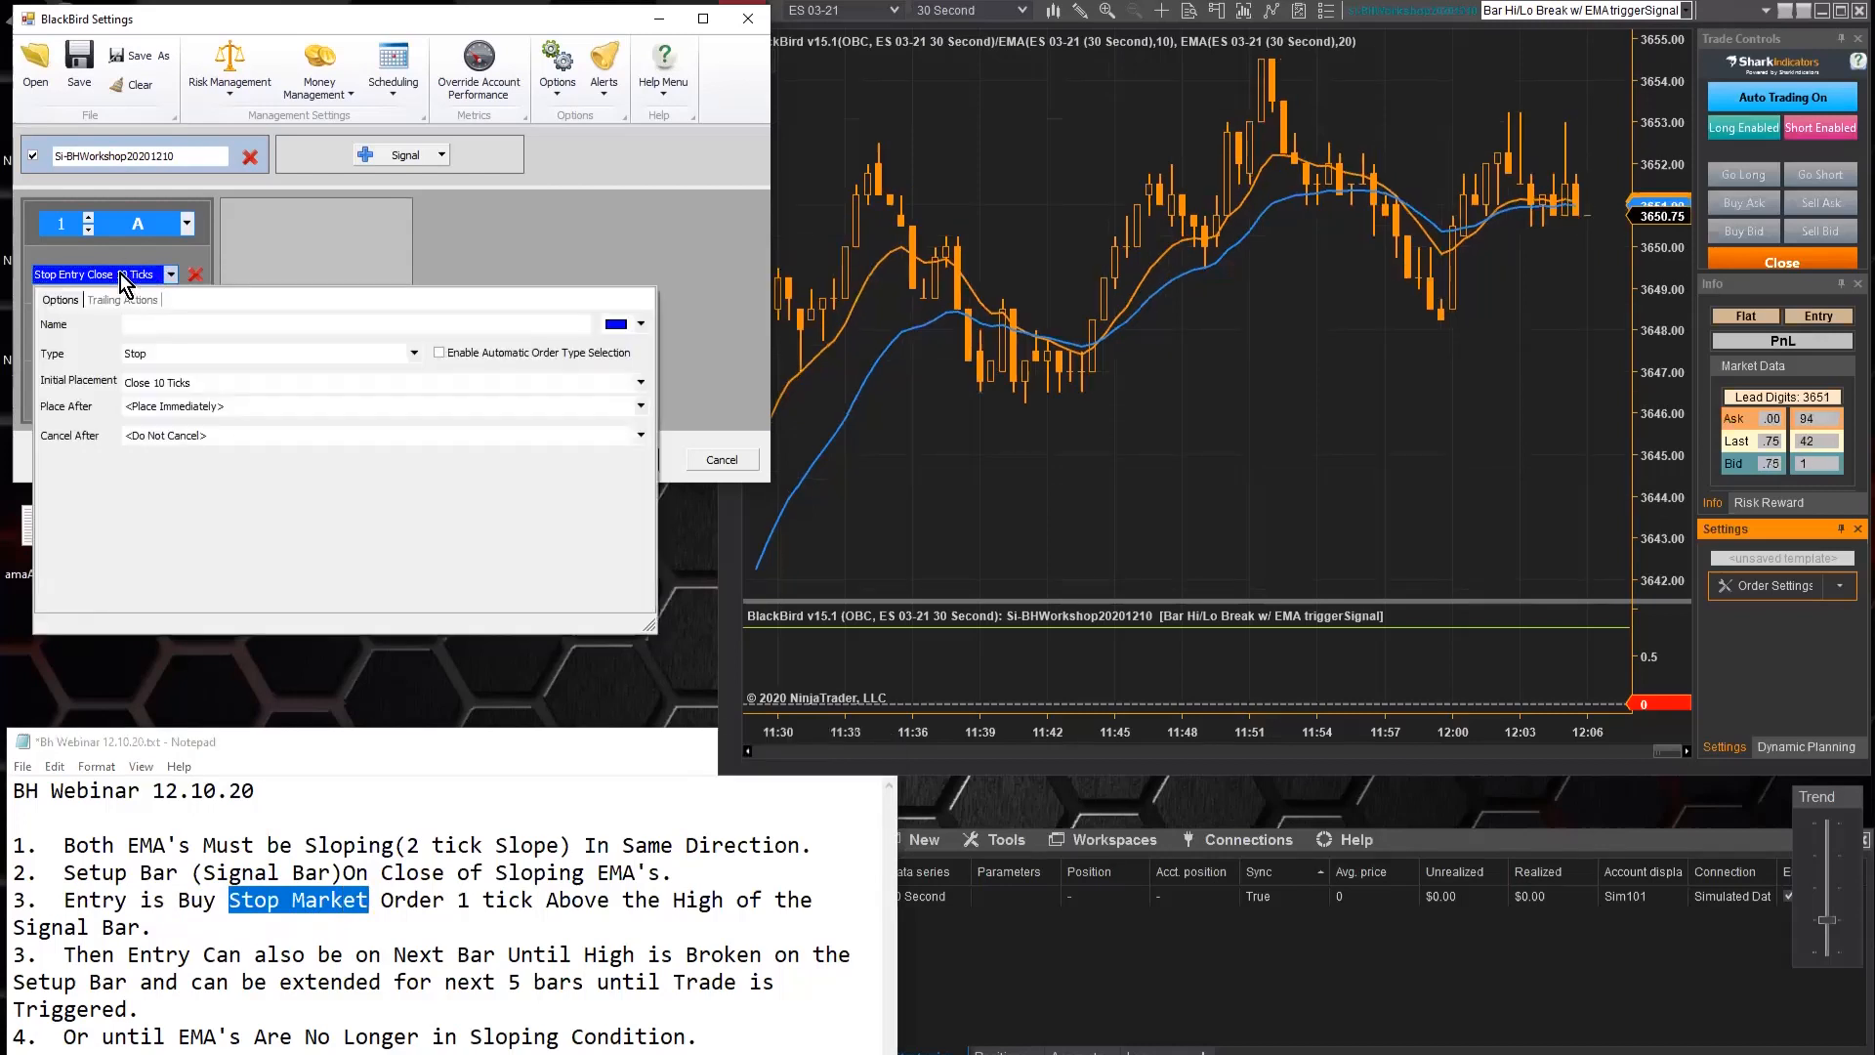
{"action": "left_click", "coordinate": [173, 353]}
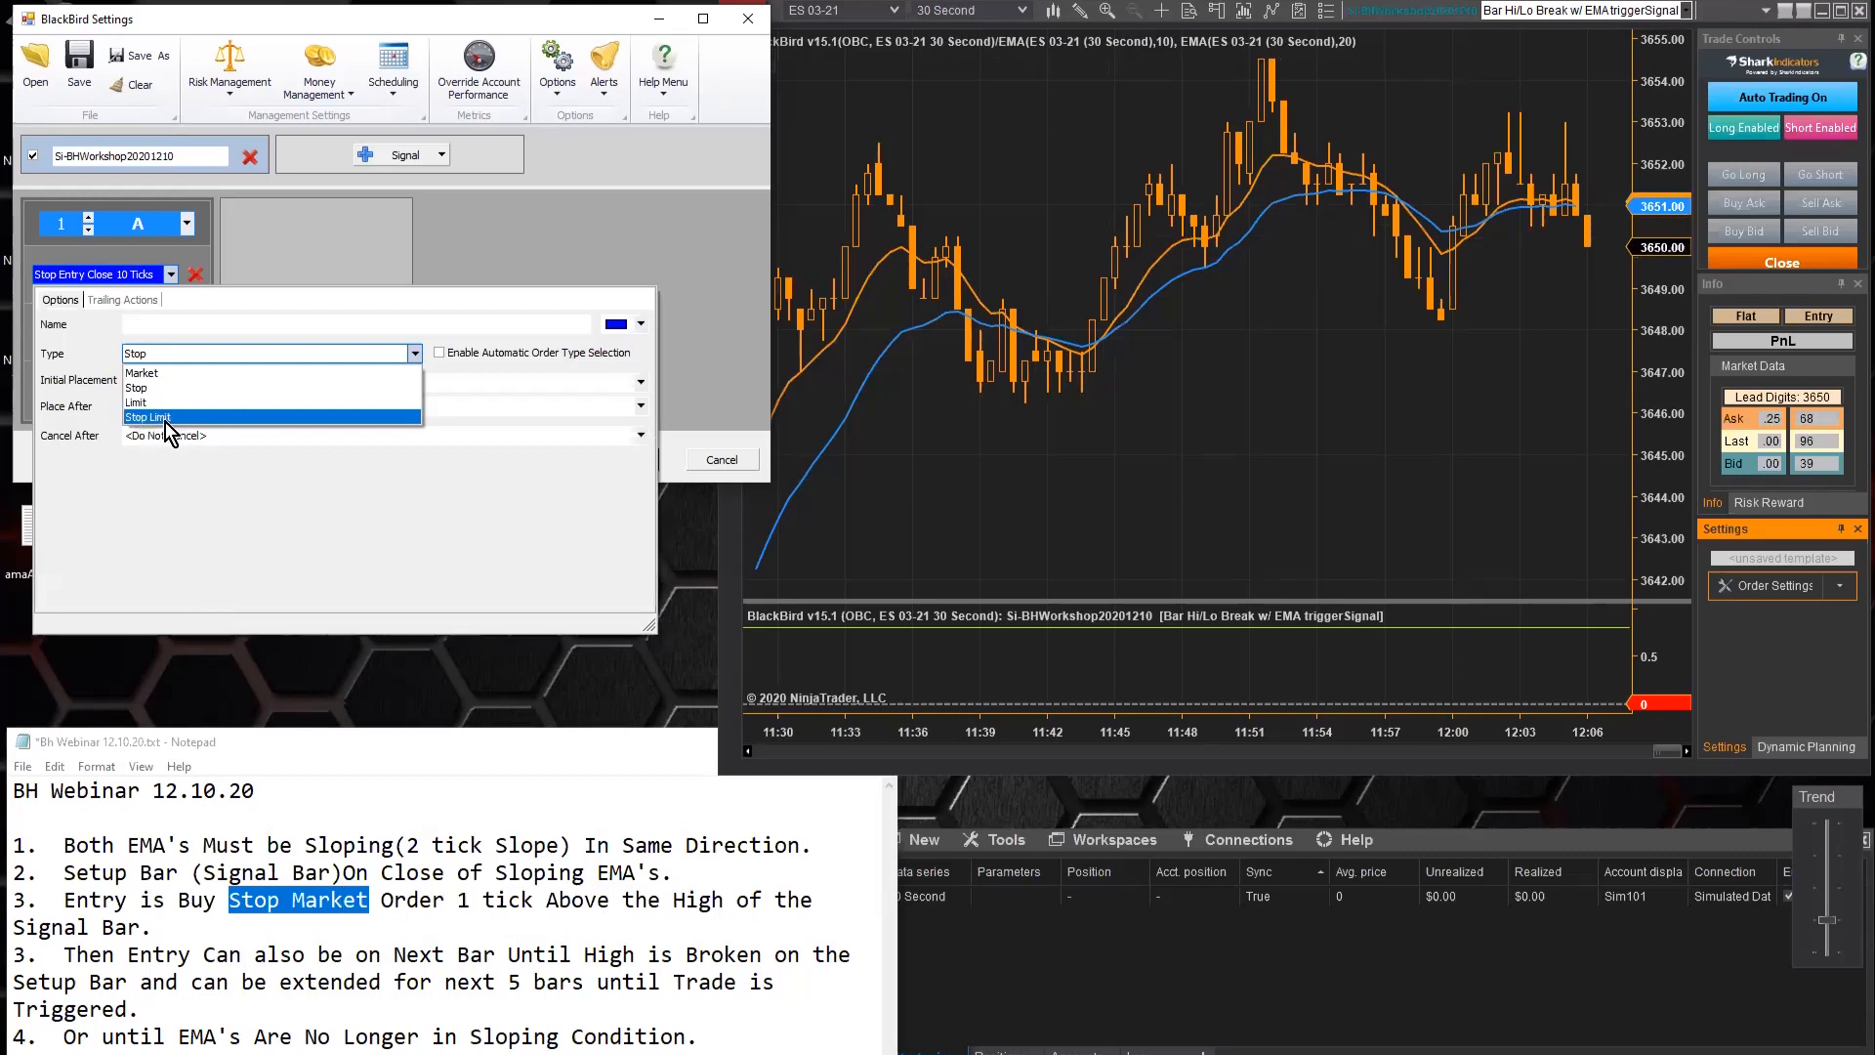
{"action": "left_click", "coordinate": [188, 391]}
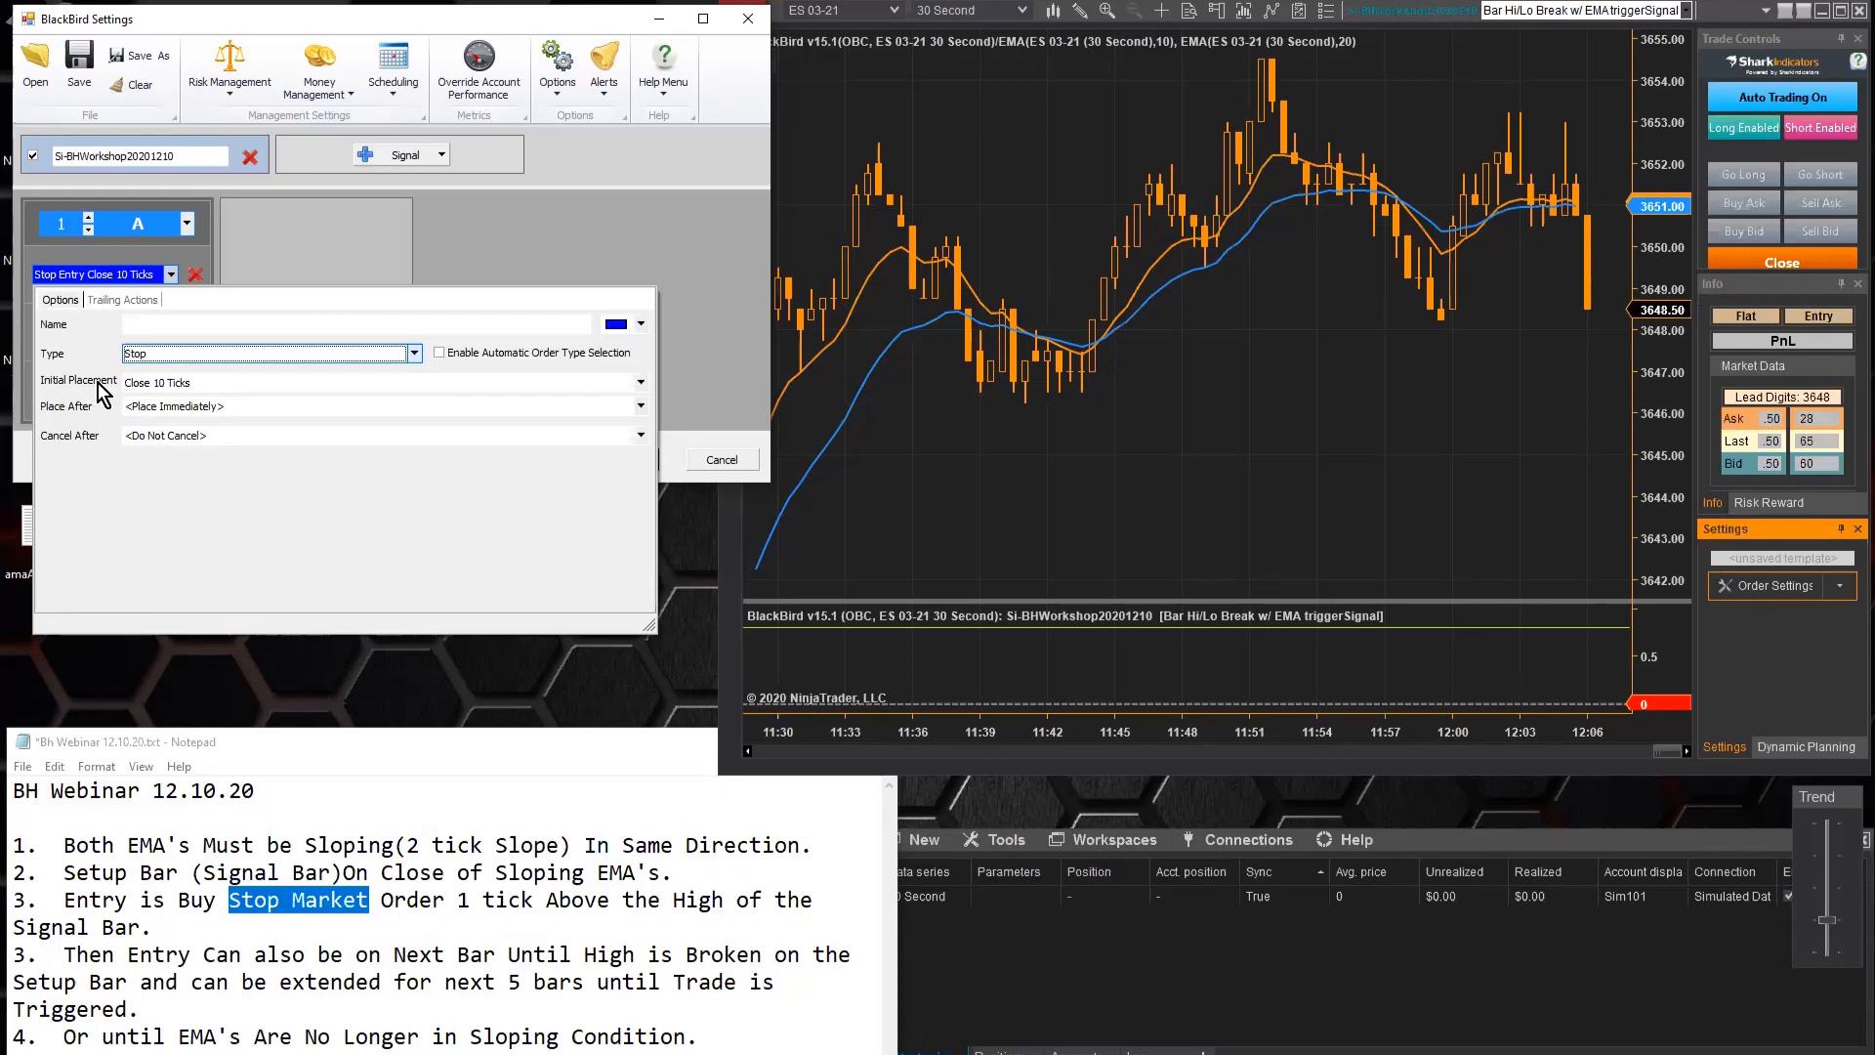
Base the stop entry's Initial Placement on the bar's High for long trades and Low for short trades
{"action": "left_click", "coordinate": [196, 383]}
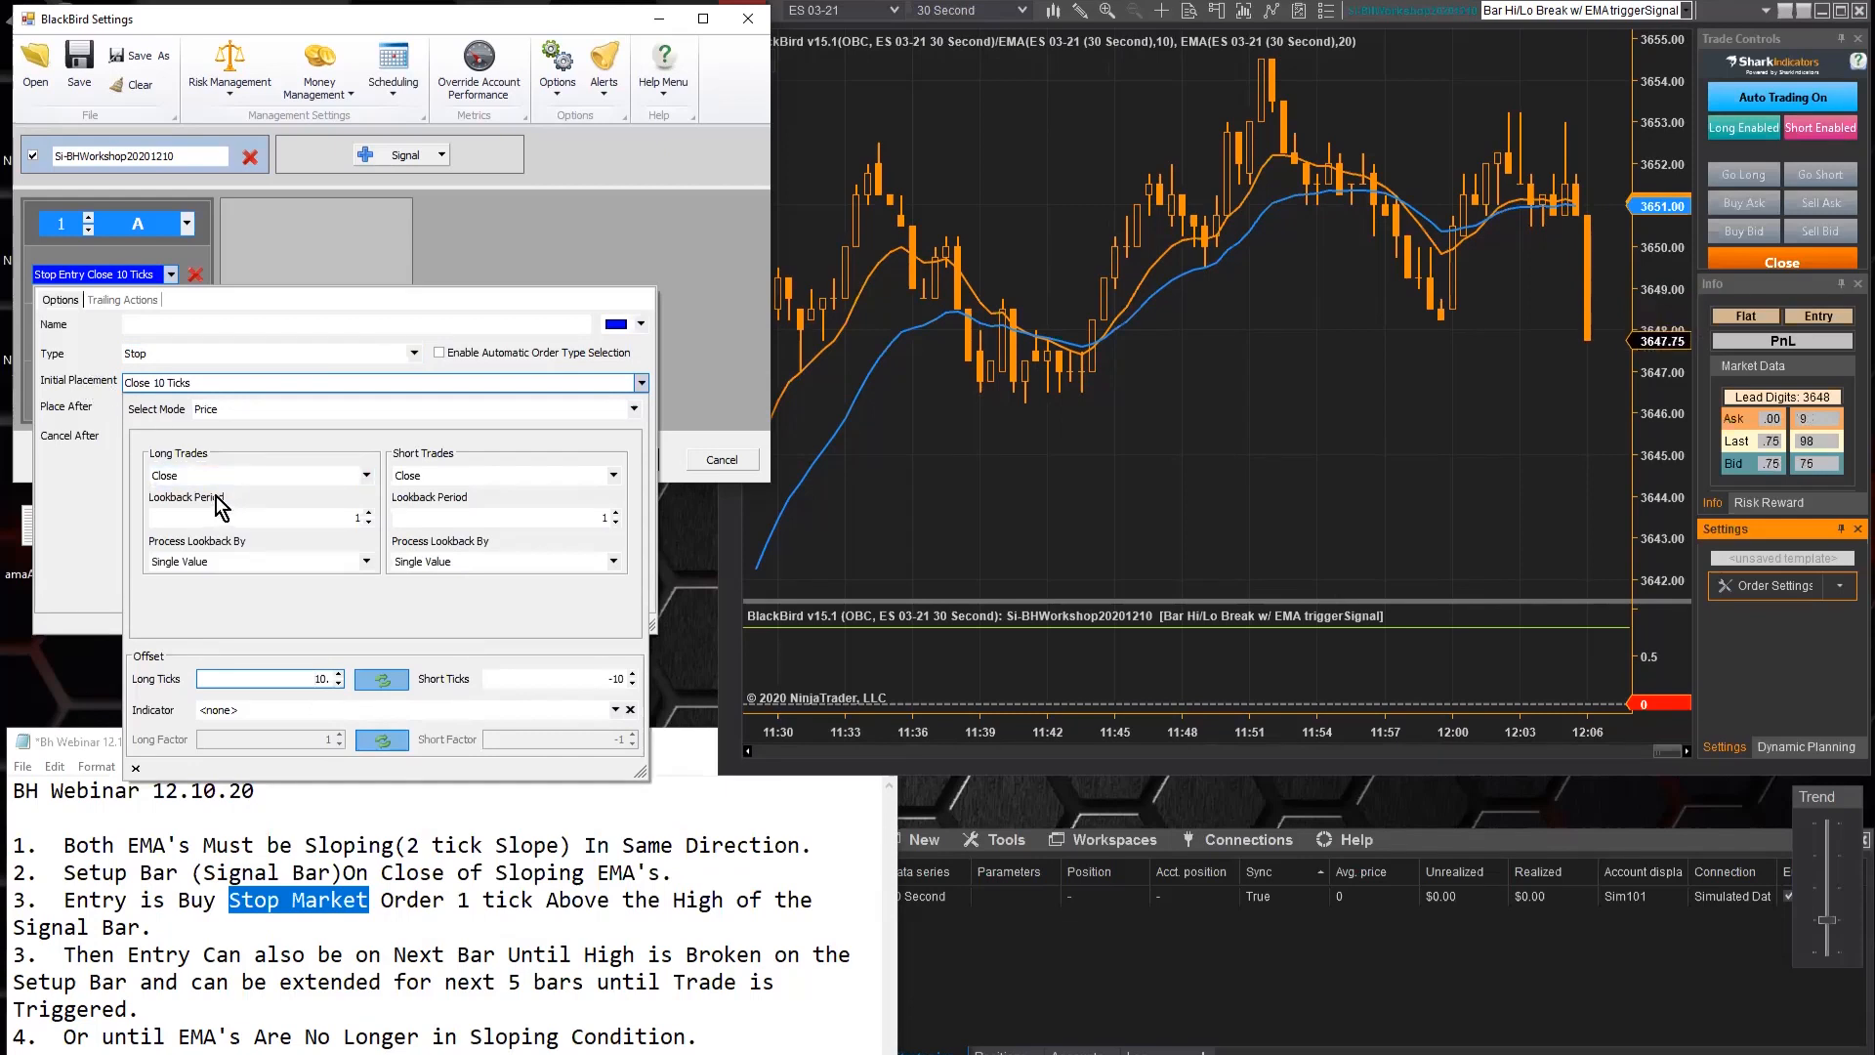
{"action": "left_click", "coordinate": [192, 472]}
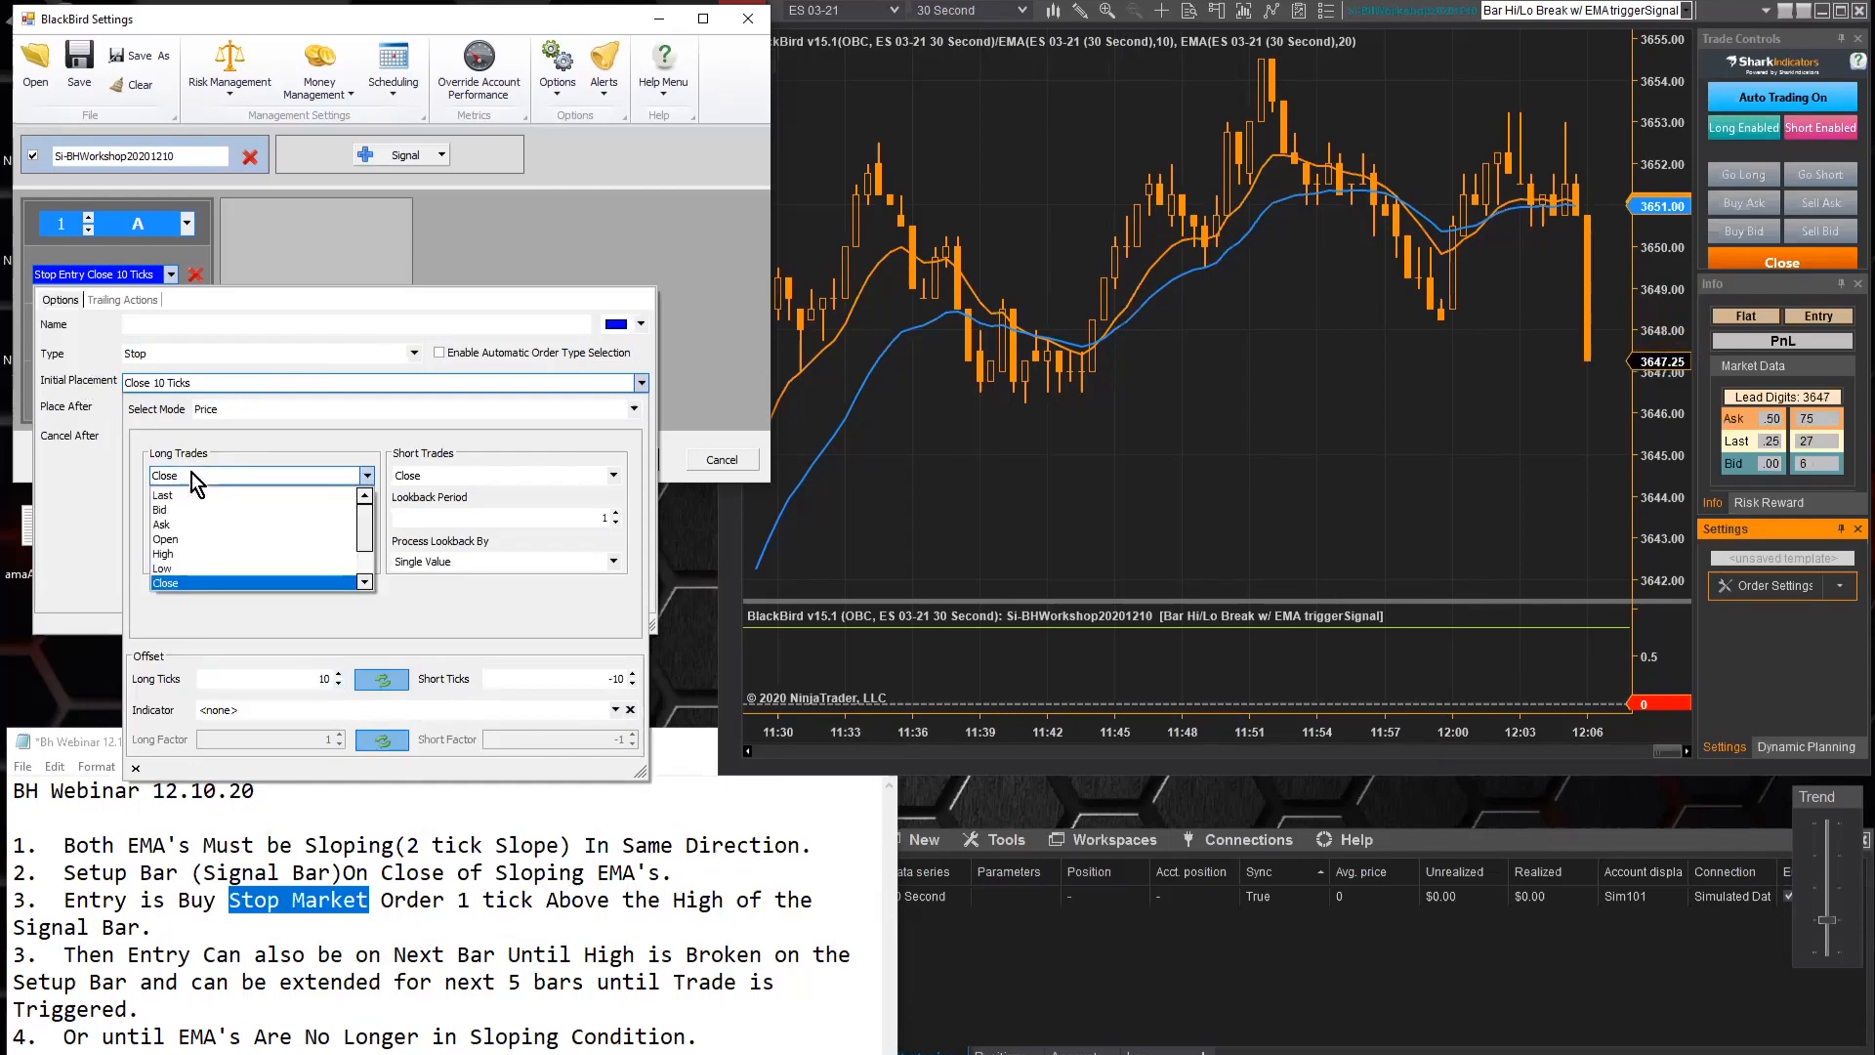
{"action": "left_click", "coordinate": [180, 559]}
Set the Initial Placement offset to 1 tick for longs and -1 tick for shorts
{"action": "left_click", "coordinate": [341, 686]}
{"action": "left_click", "coordinate": [342, 686]}
{"action": "left_click", "coordinate": [341, 687]}
{"action": "left_click", "coordinate": [342, 687]}
{"action": "left_click", "coordinate": [342, 687]}
{"action": "left_click", "coordinate": [342, 687]}
{"action": "left_click", "coordinate": [342, 686]}
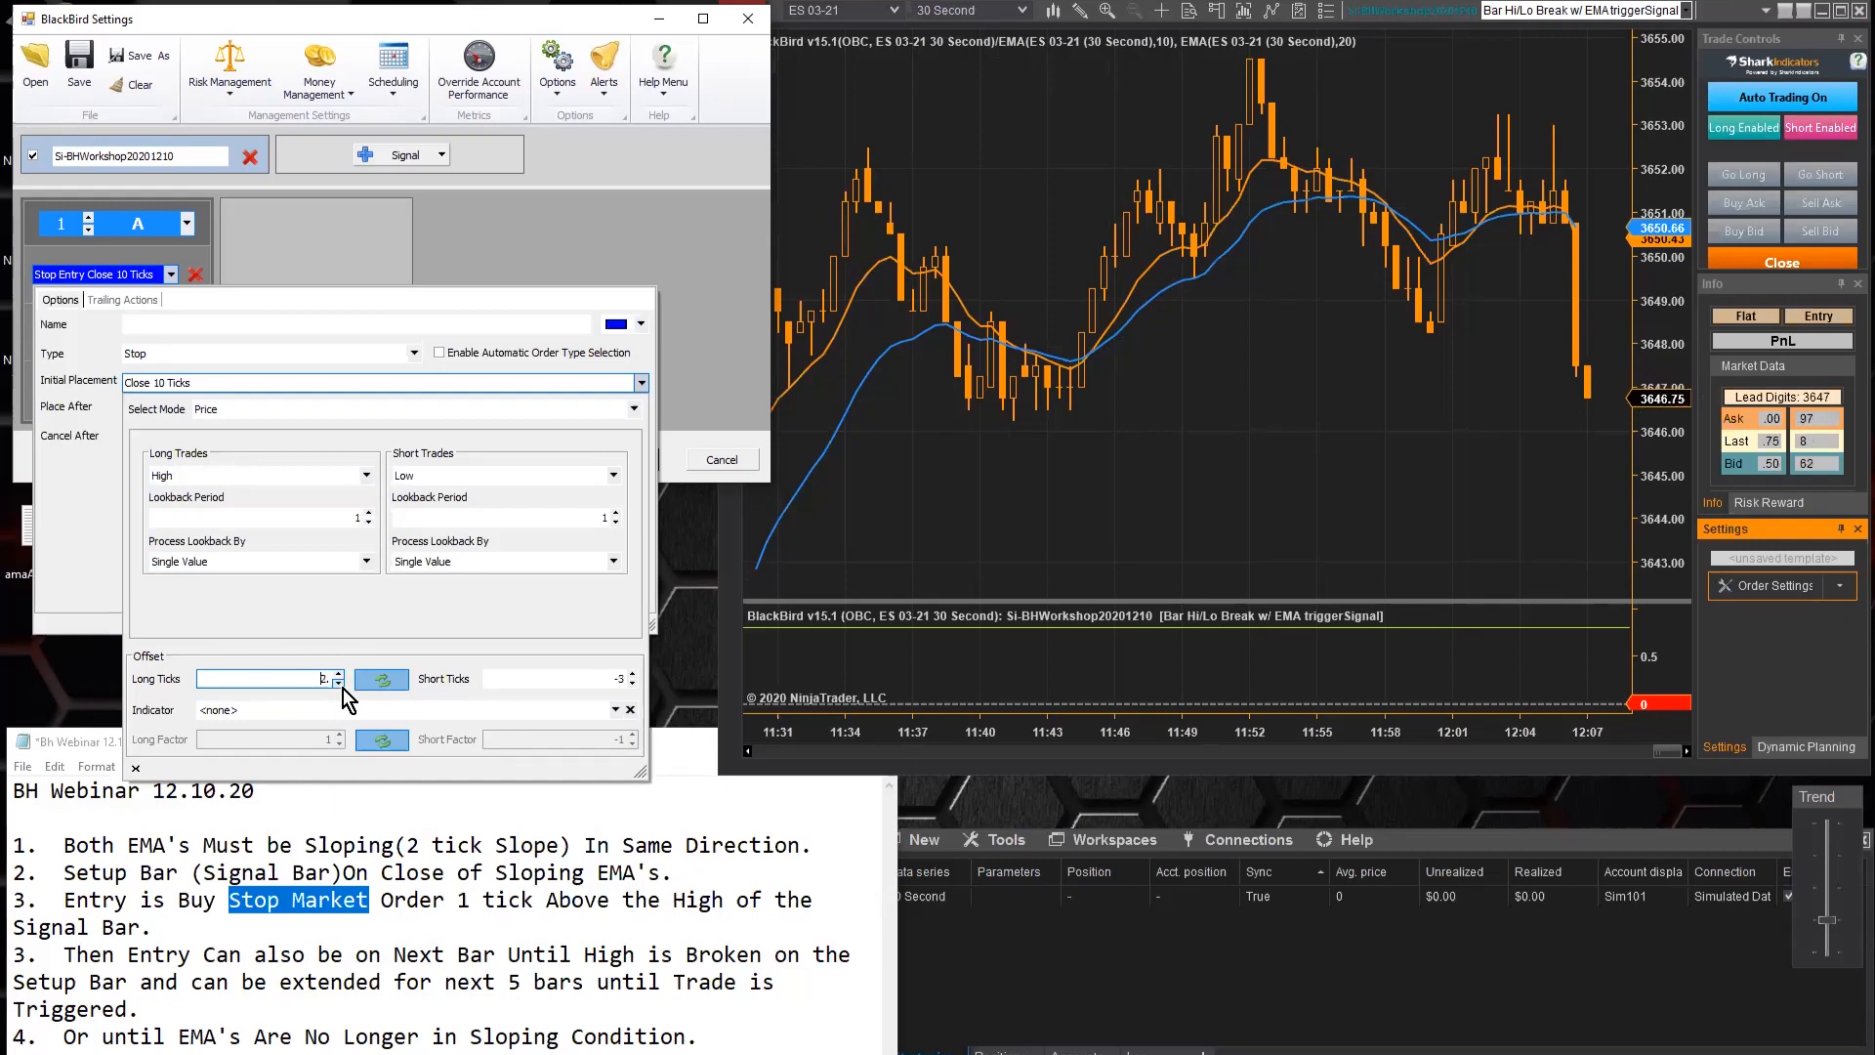
{"action": "left_click", "coordinate": [341, 686]}
{"action": "double_click", "coordinate": [325, 679]}
{"action": "left_click", "coordinate": [600, 679]}
{"action": "left_click_drag", "start_coordinate": [599, 680], "coordinate": [630, 680]}
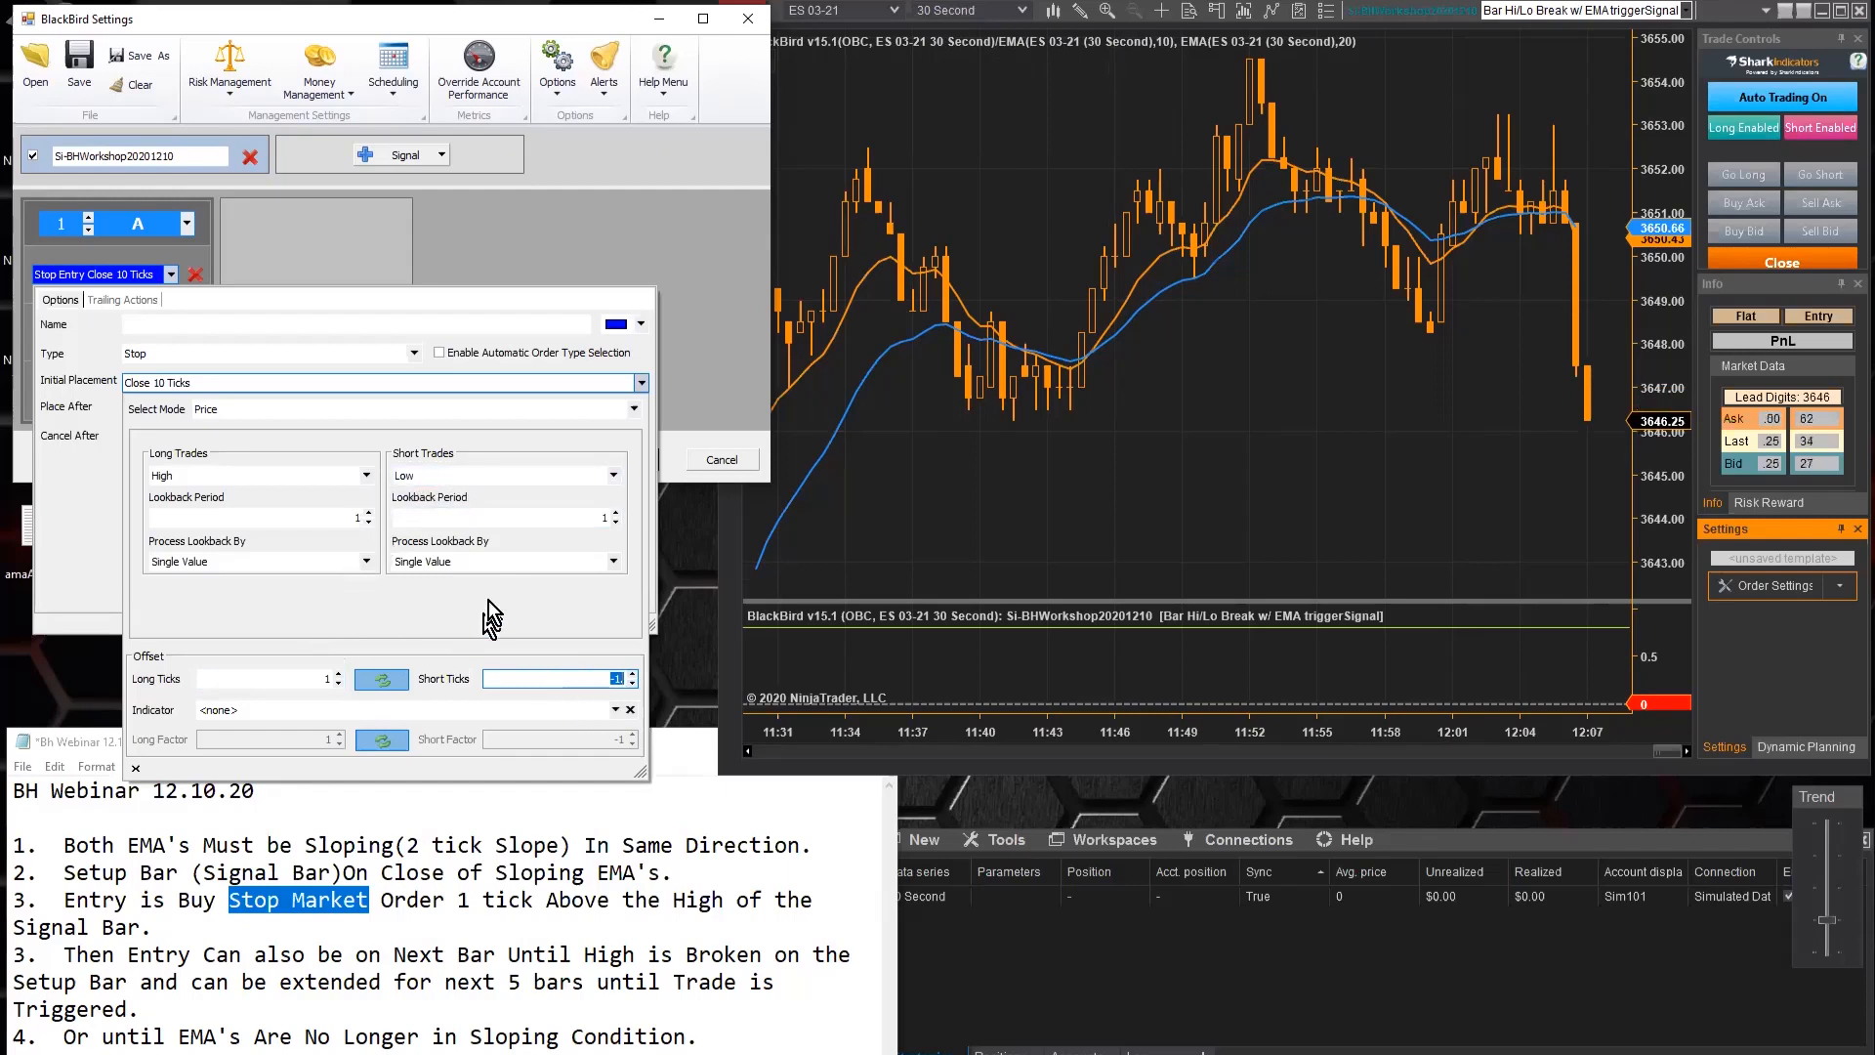
{"action": "left_click", "coordinate": [82, 512]}
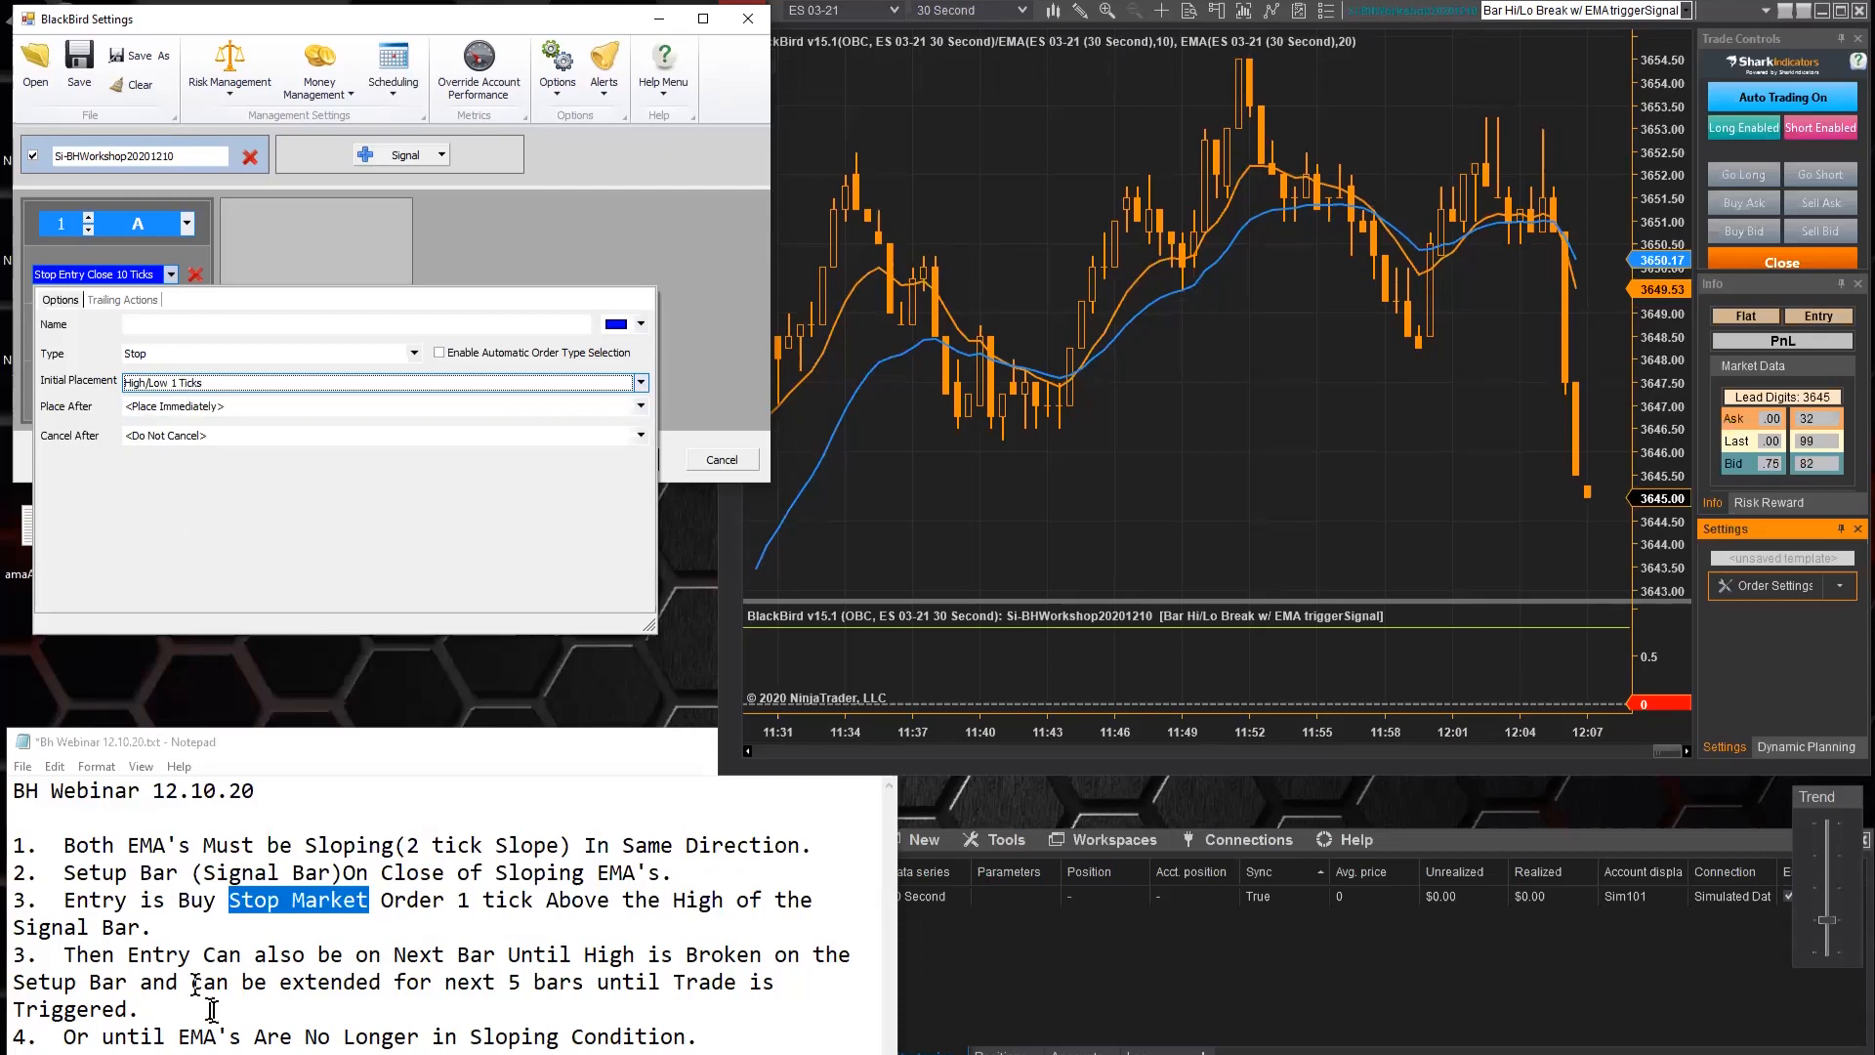
Highlight the notes' rules on extending the entry and on EMAs no longer sloping, and return the Trend slider to its middle
{"action": "left_click_drag", "start_coordinate": [64, 955], "coordinate": [695, 1042]}
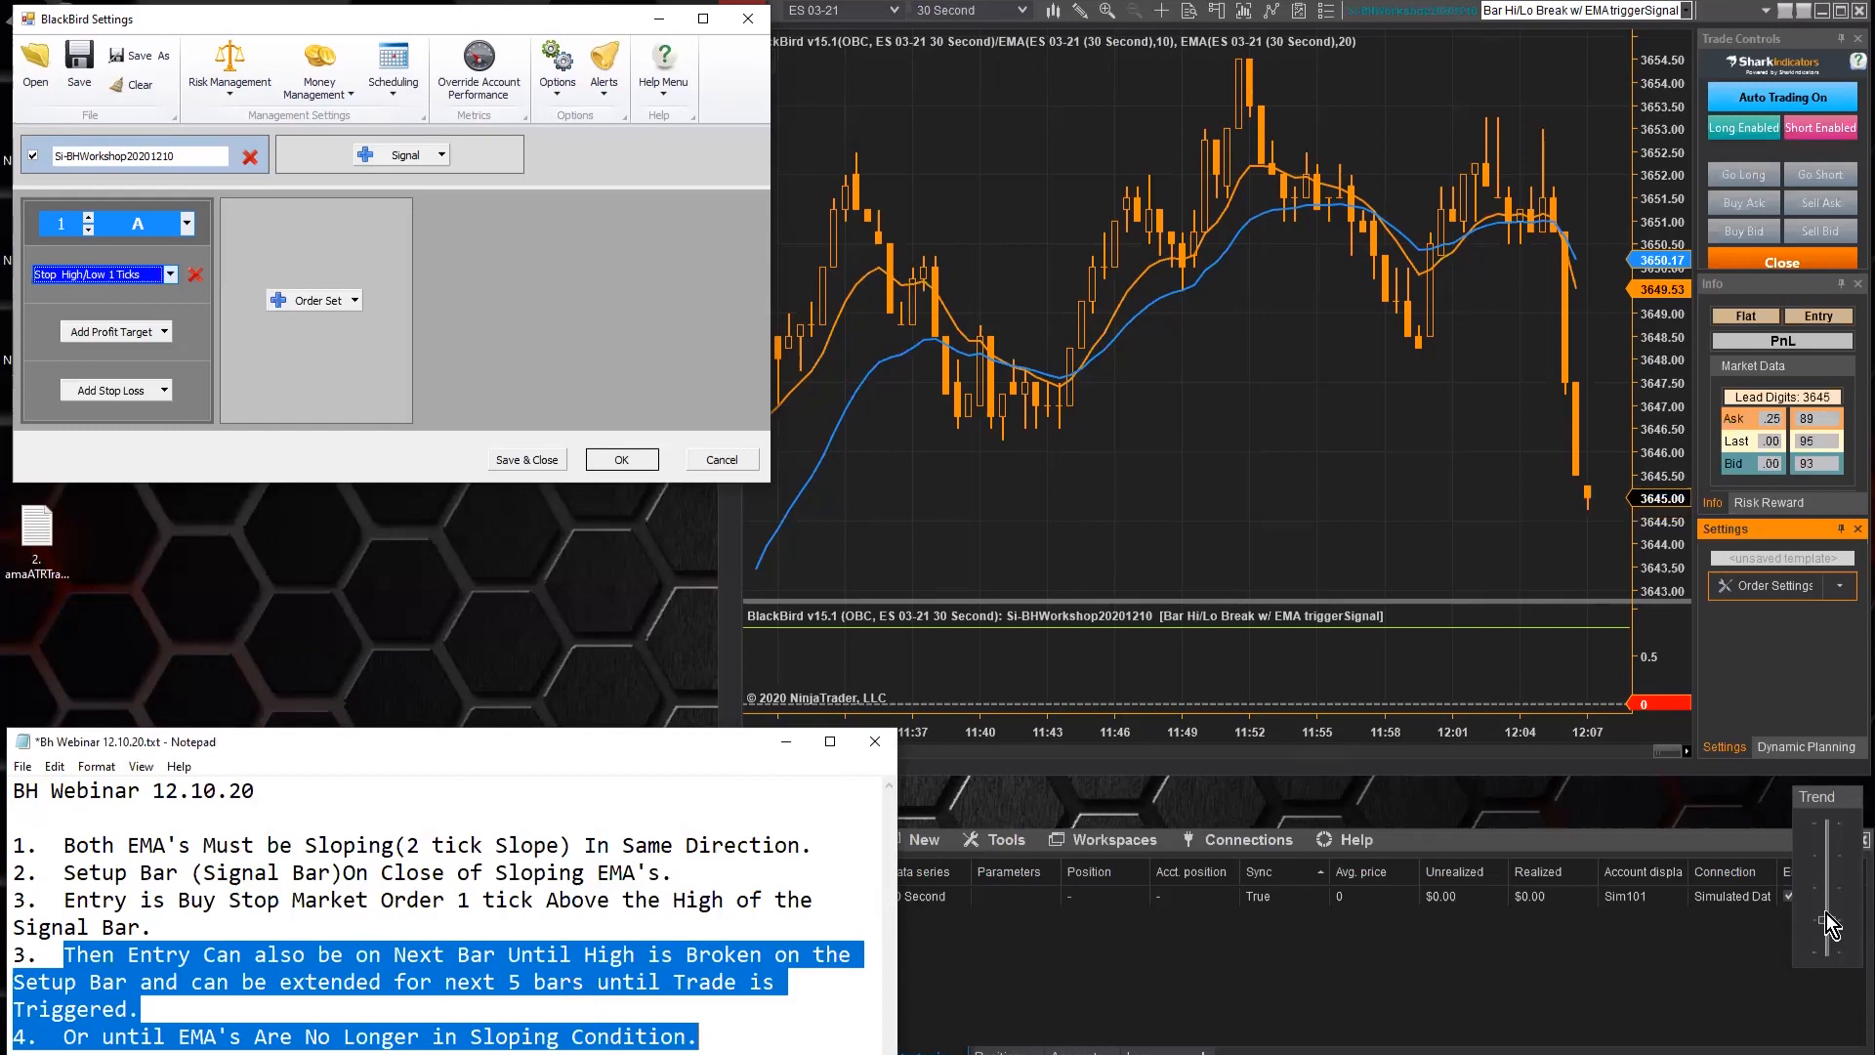
{"action": "mouse_move", "coordinate": [1826, 918]}
{"action": "left_mouse_down"}
{"action": "mouse_move", "coordinate": [1834, 862]}
{"action": "mouse_move", "coordinate": [1835, 887]}
{"action": "left_mouse_up"}
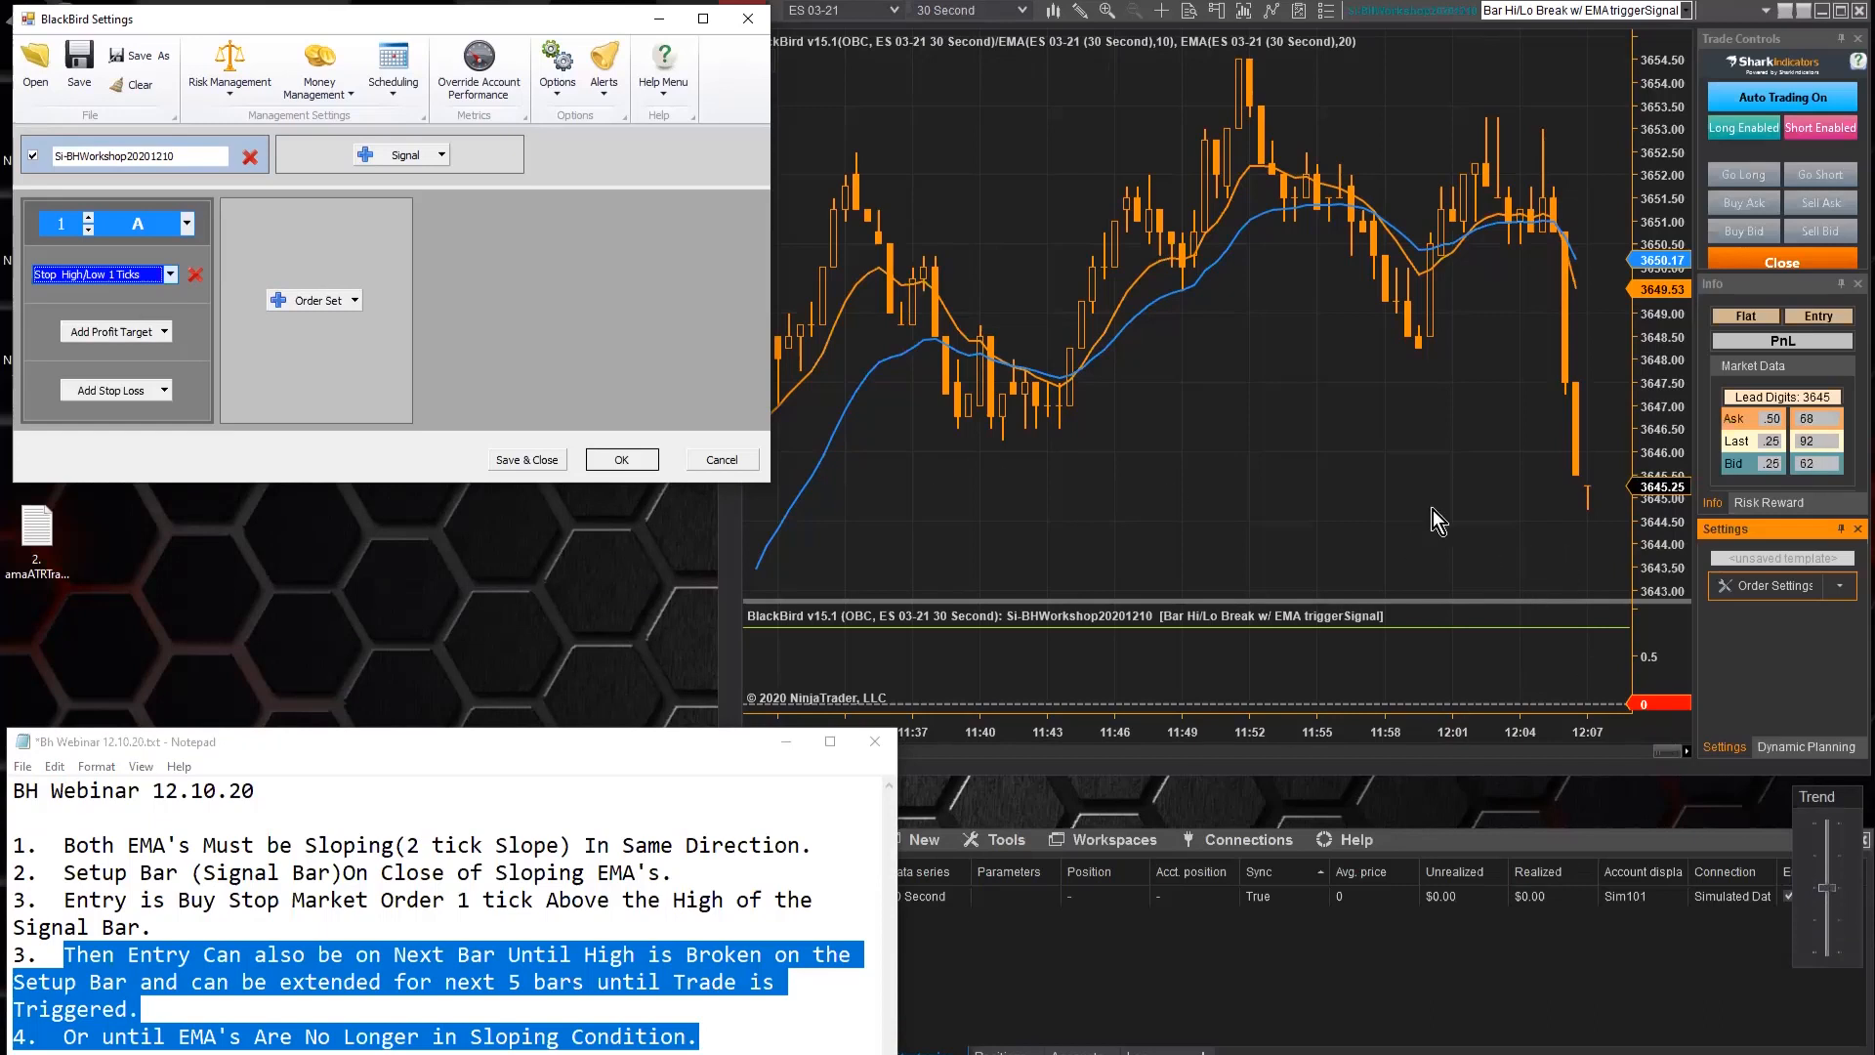
Add an advanced Delay condition of 5 Bars to the stop entry order's Cancel After setting
{"action": "left_click", "coordinate": [107, 279]}
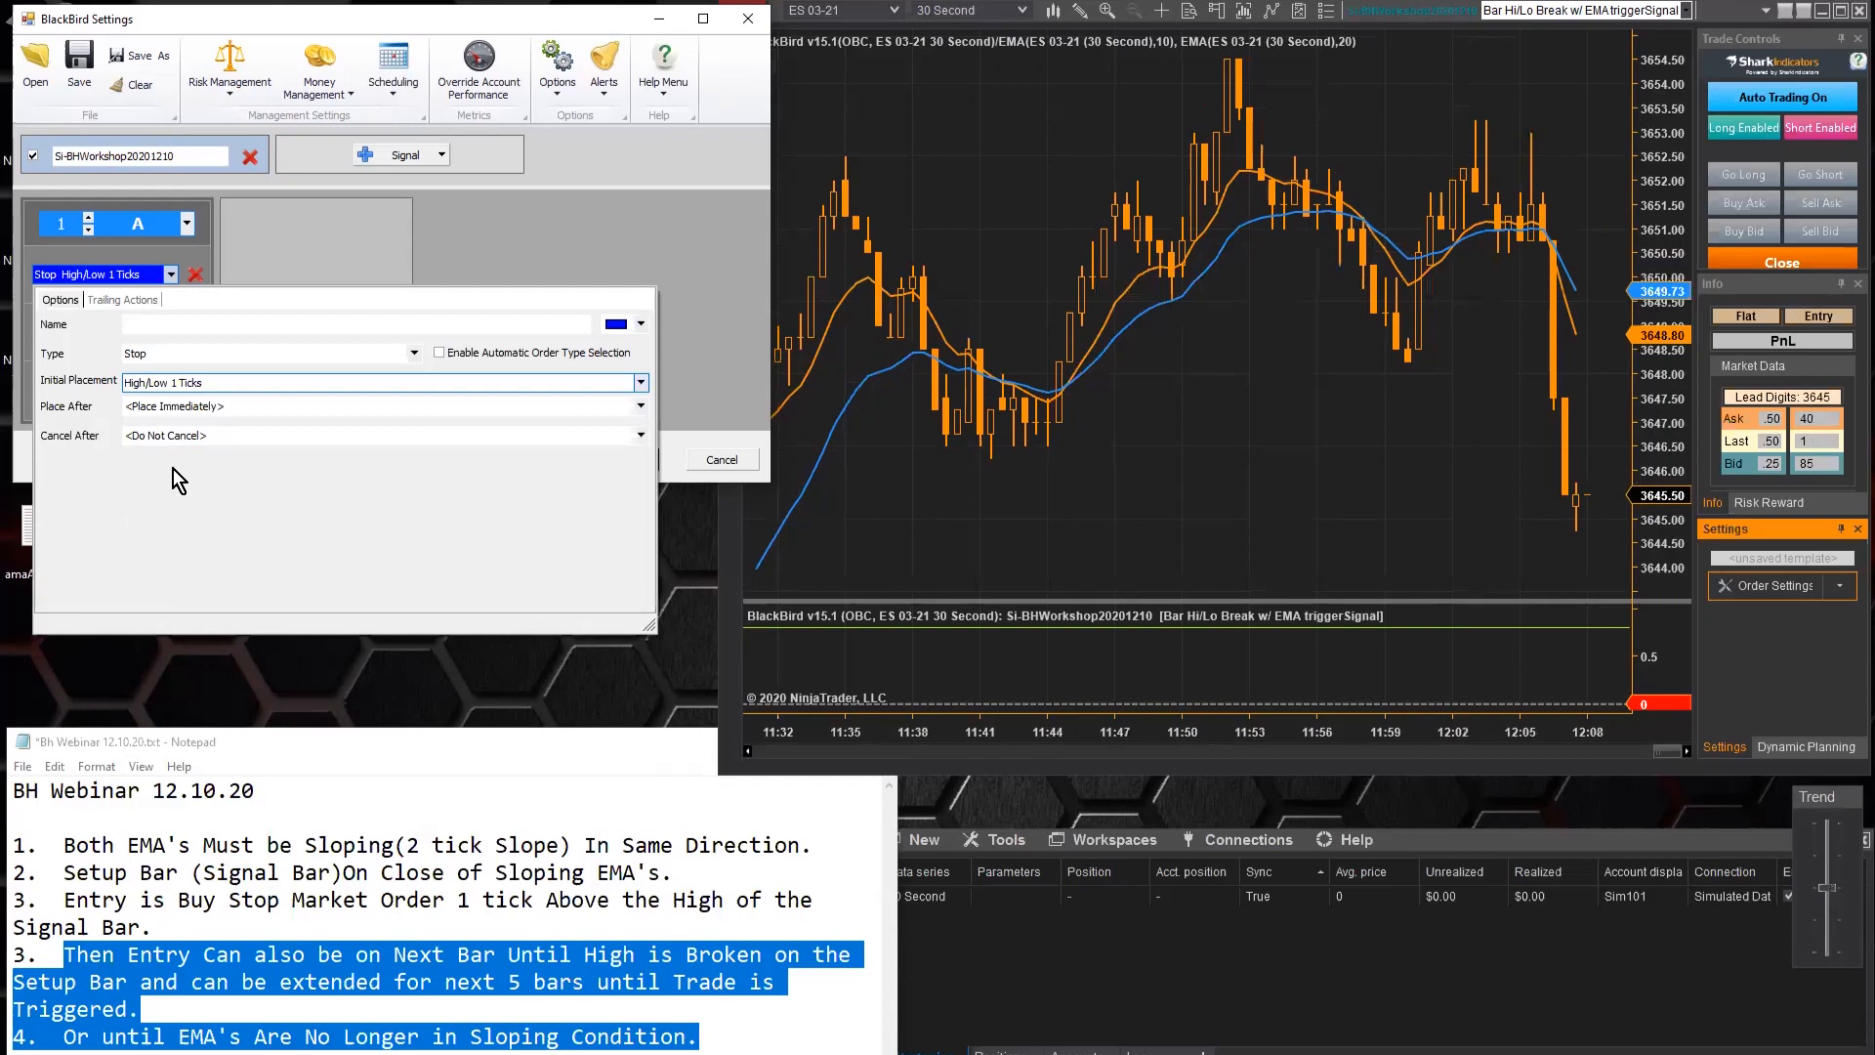
{"action": "left_click", "coordinate": [195, 440]}
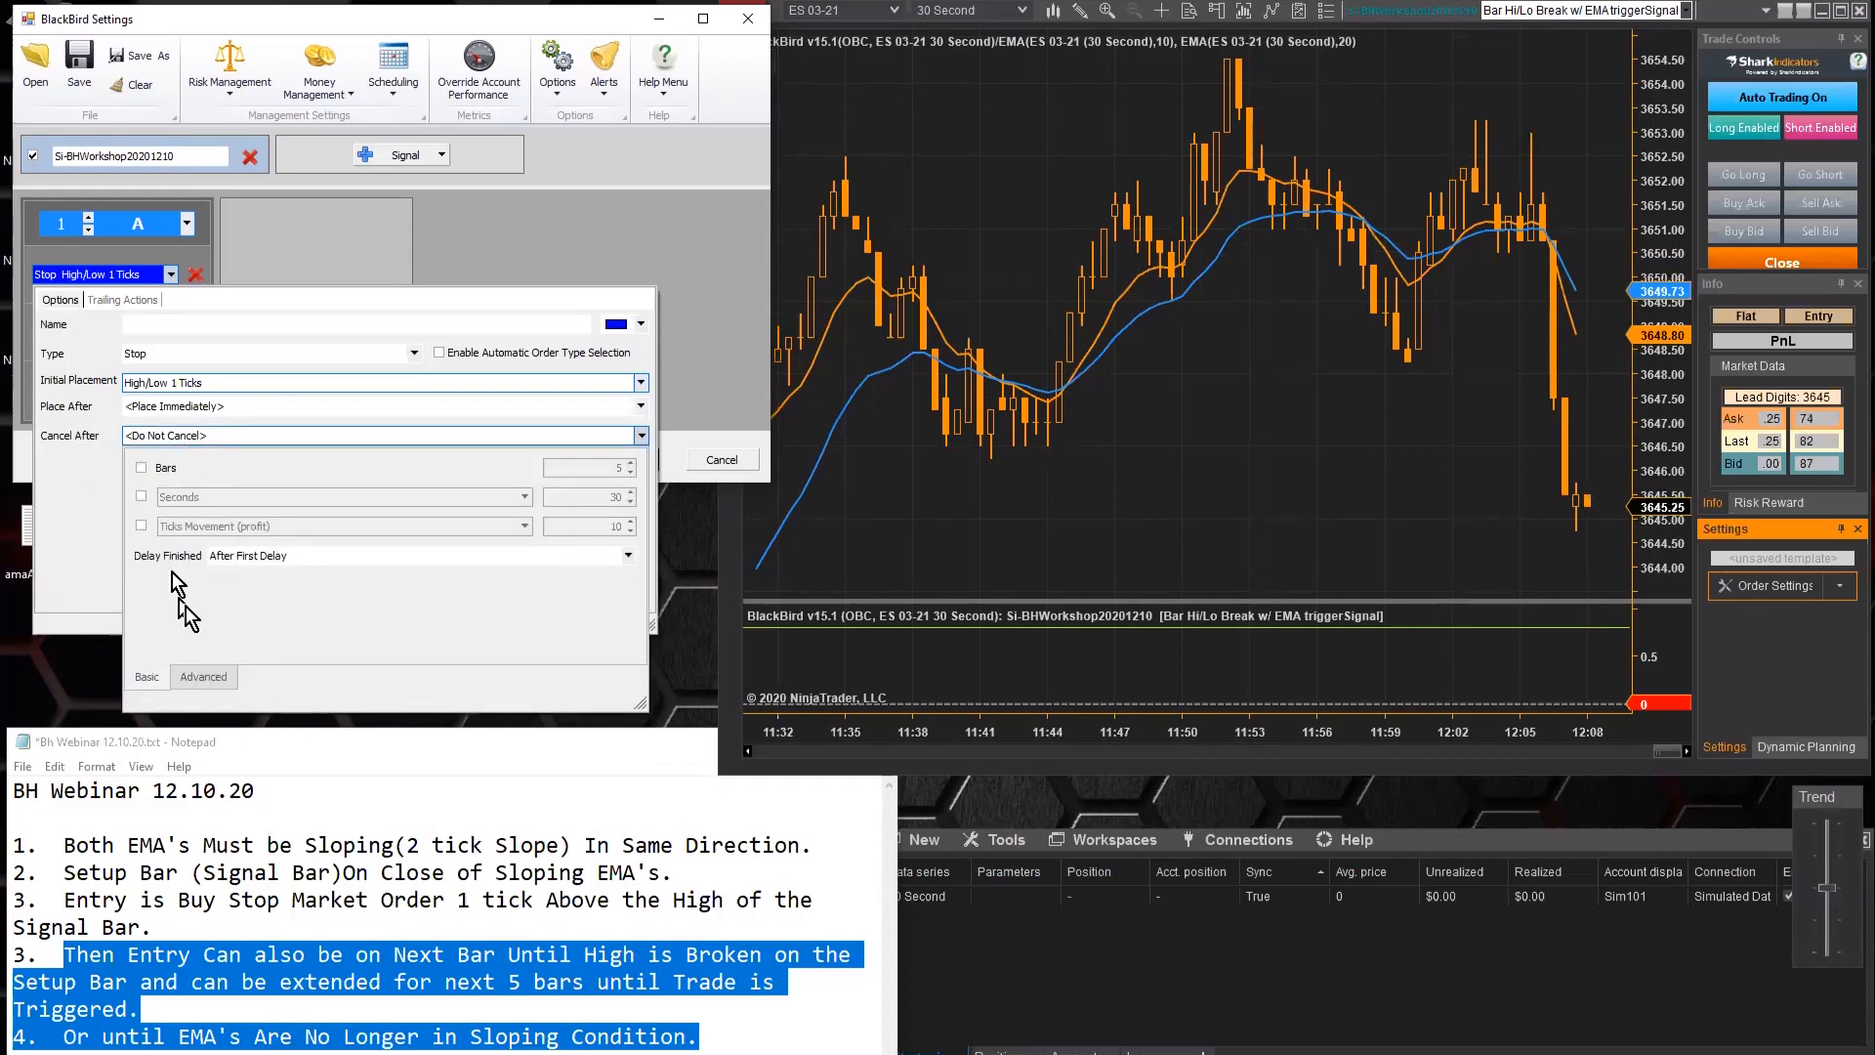
{"action": "left_click", "coordinate": [206, 677]}
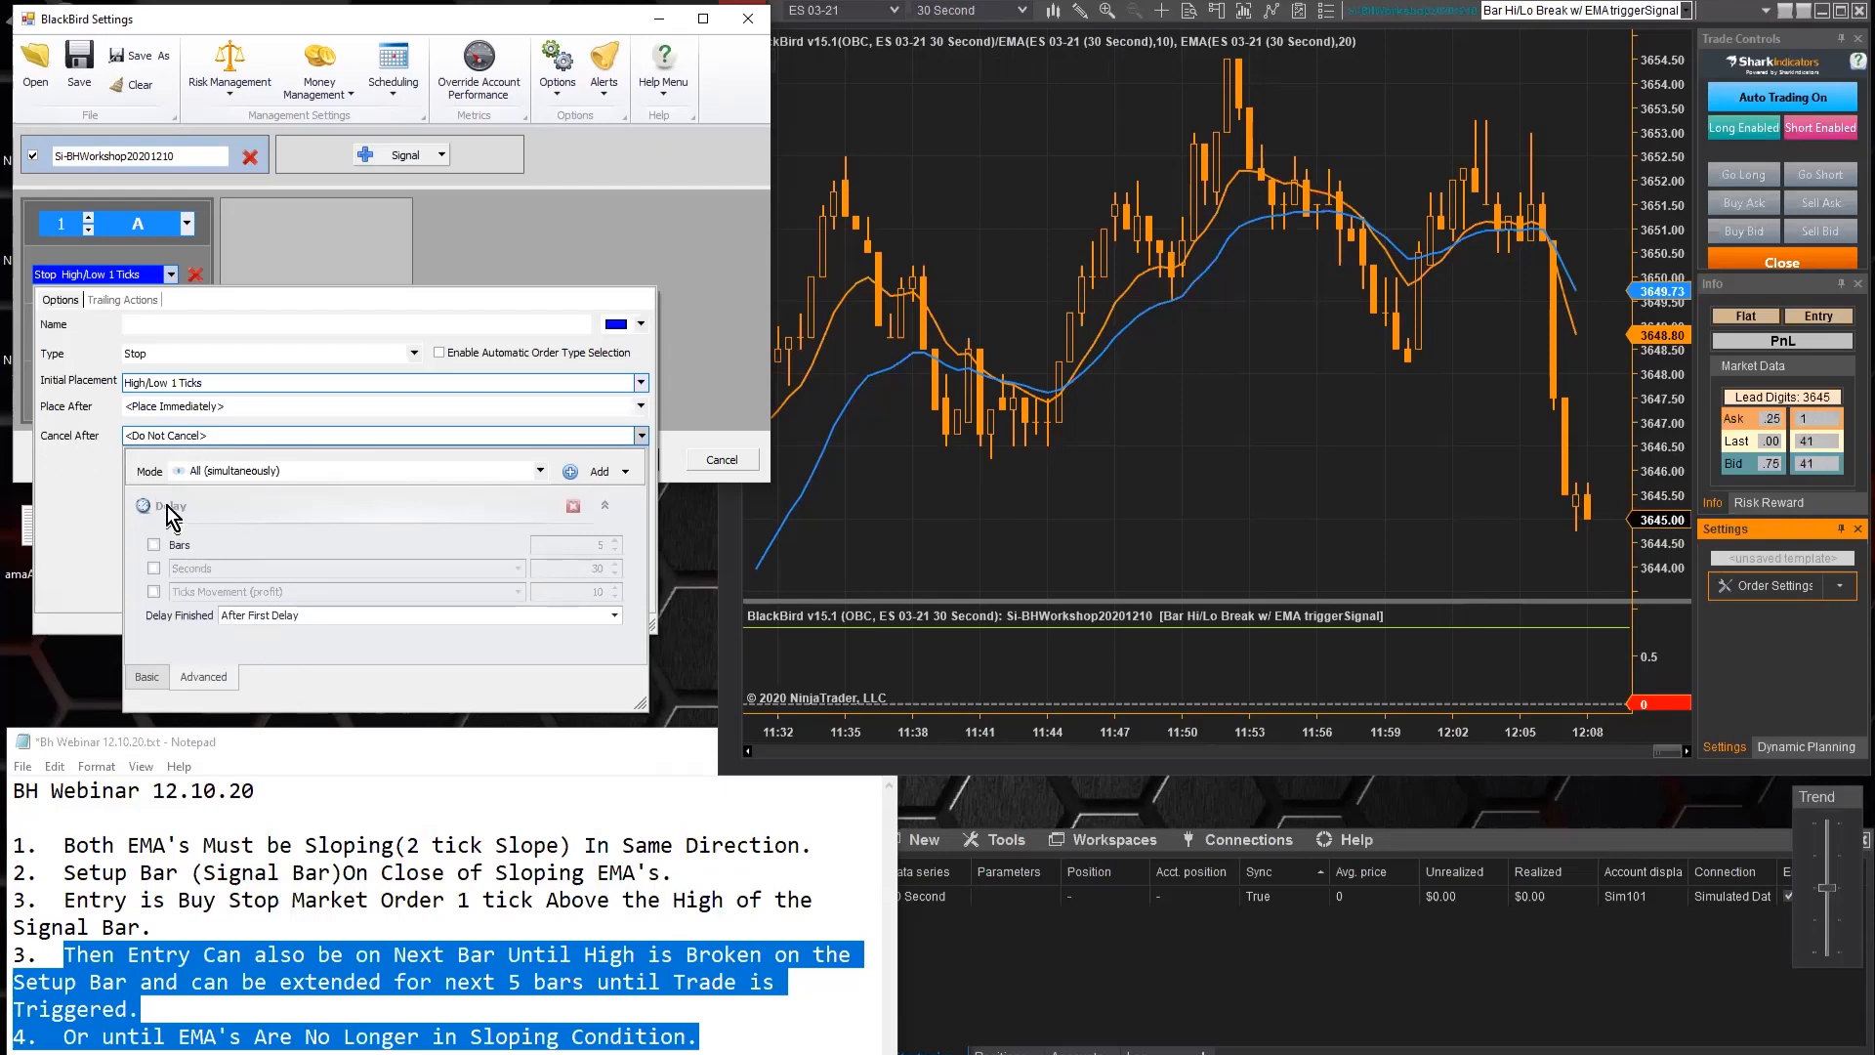
{"action": "left_click", "coordinate": [154, 544]}
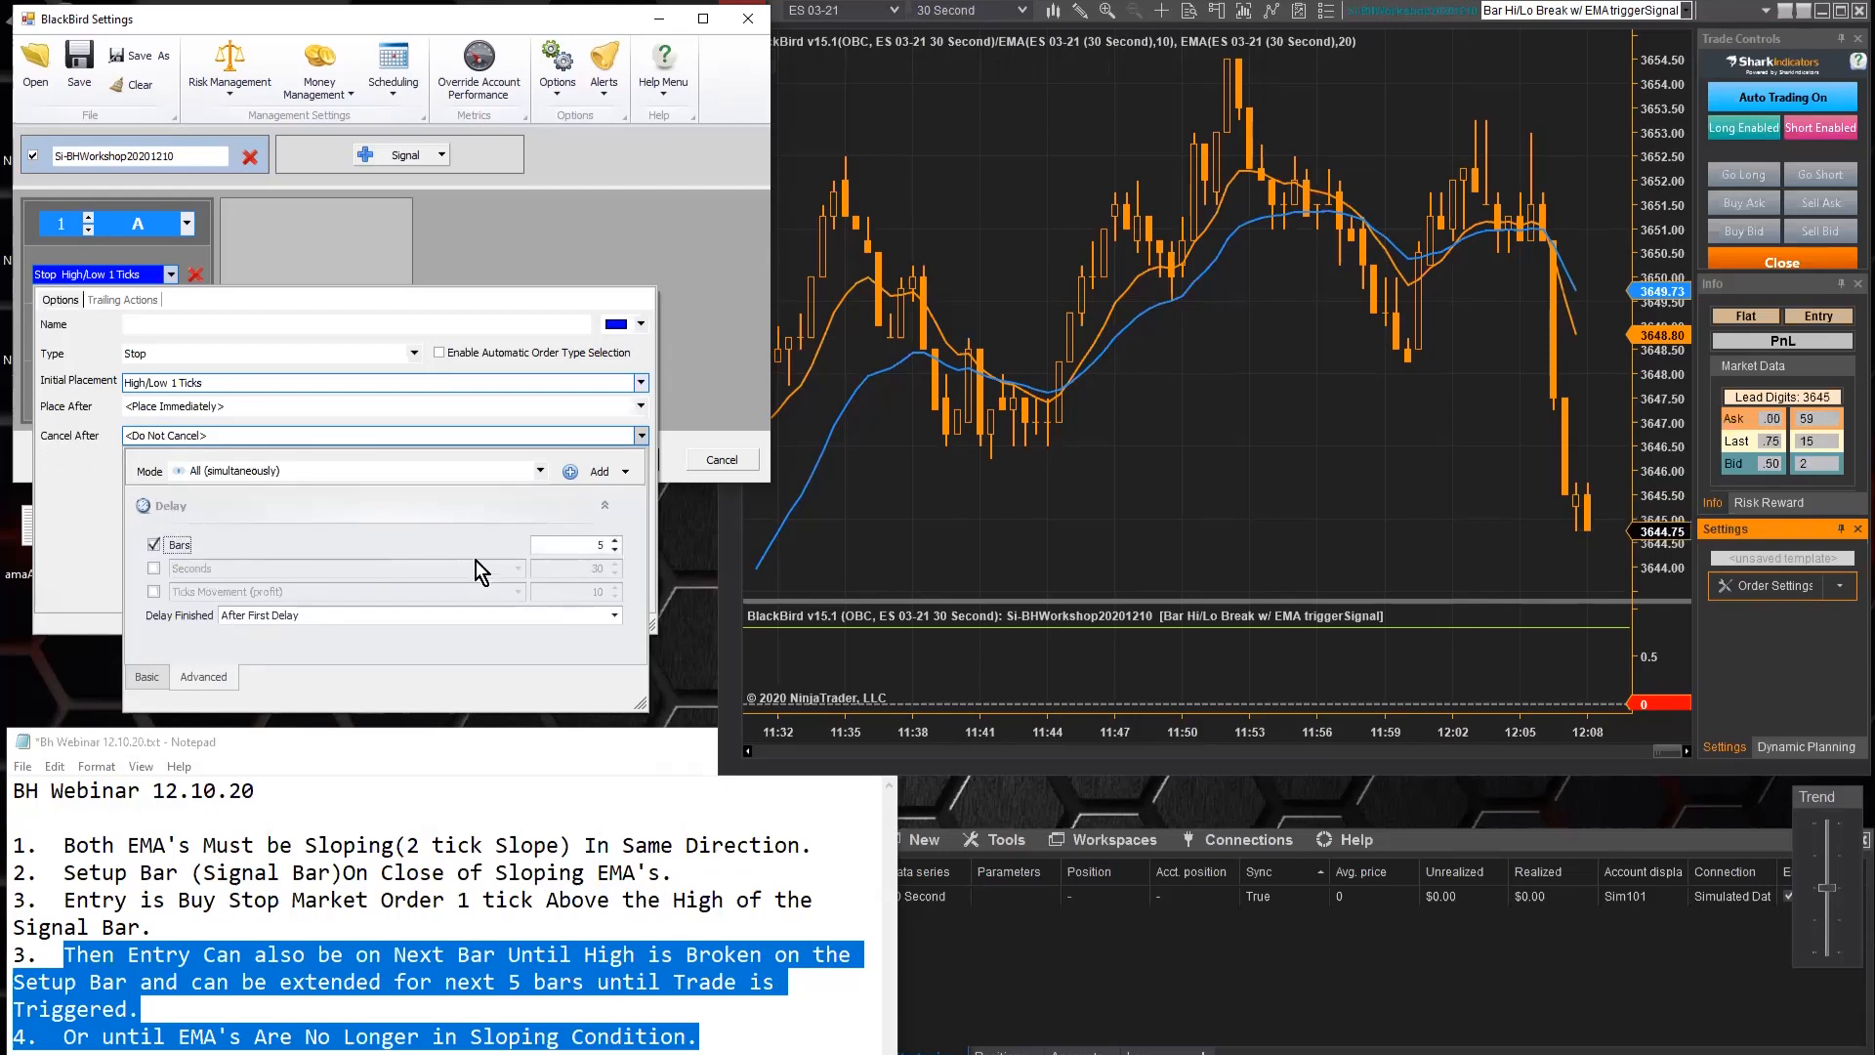
{"action": "left_click", "coordinate": [598, 544]}
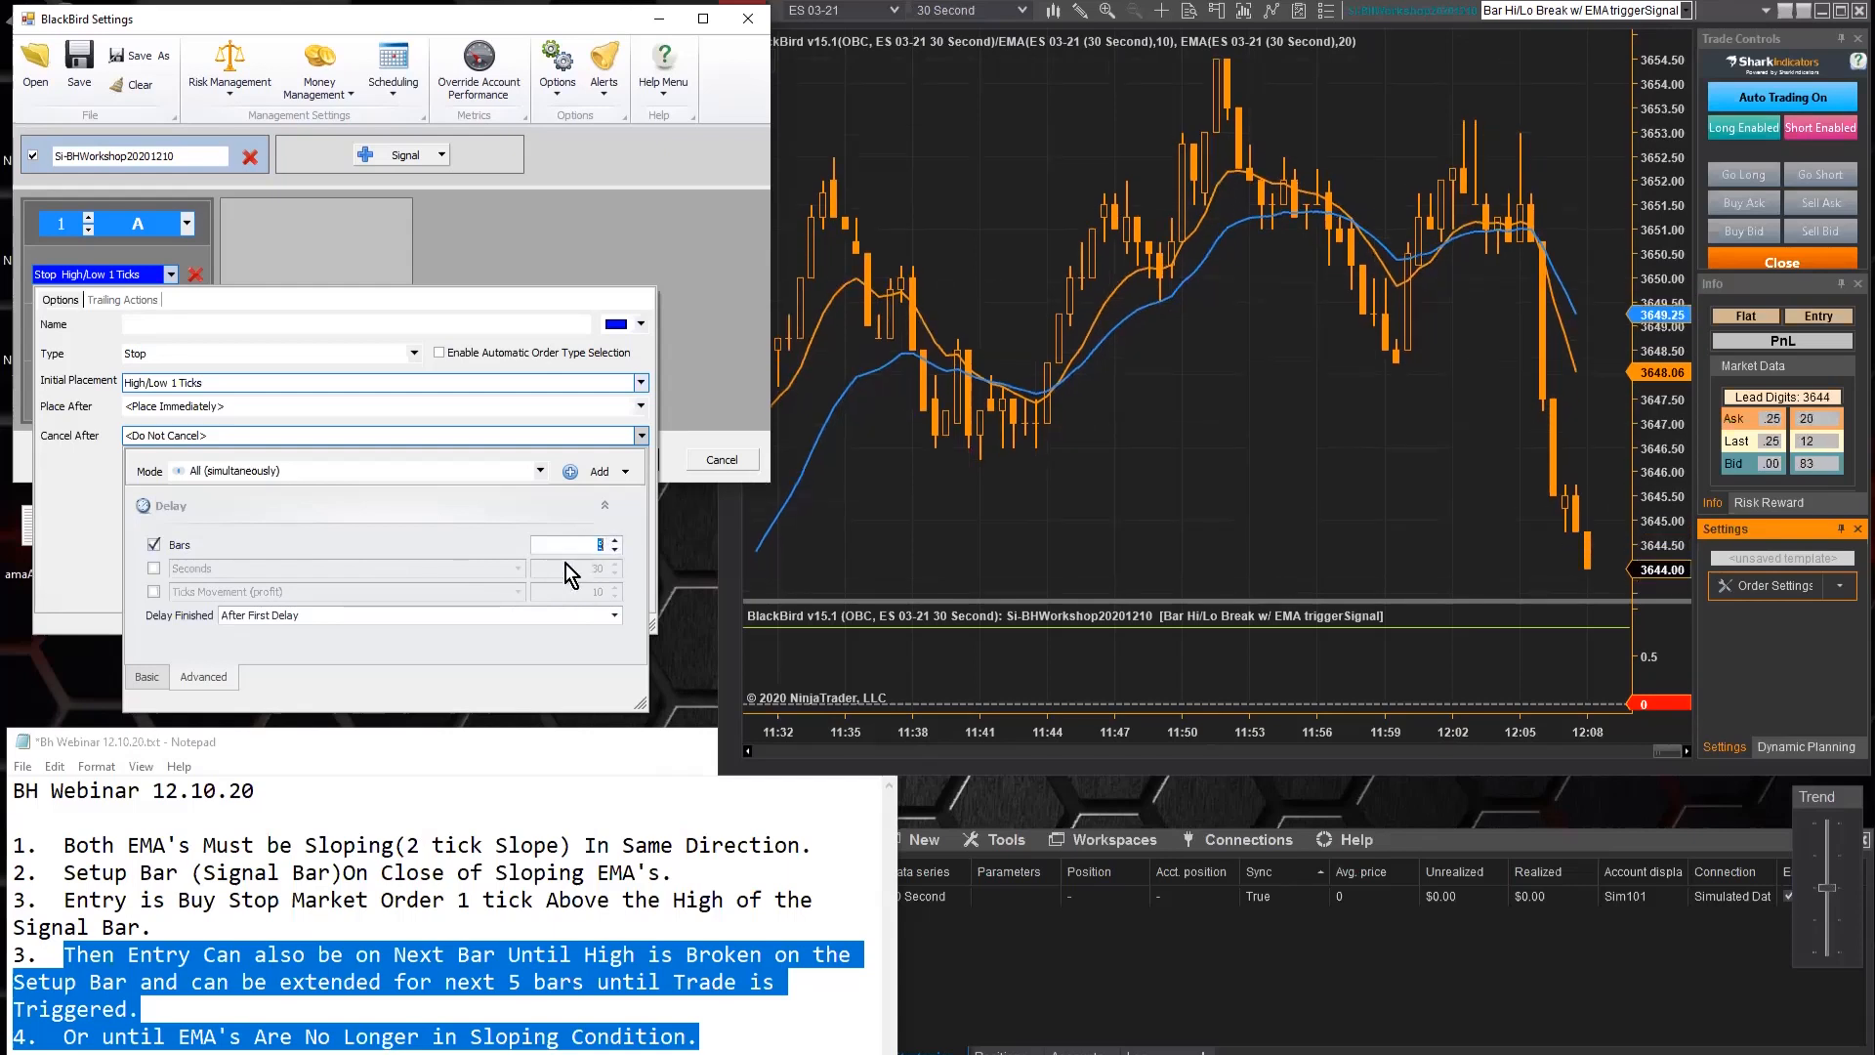
{"action": "left_click", "coordinate": [605, 504]}
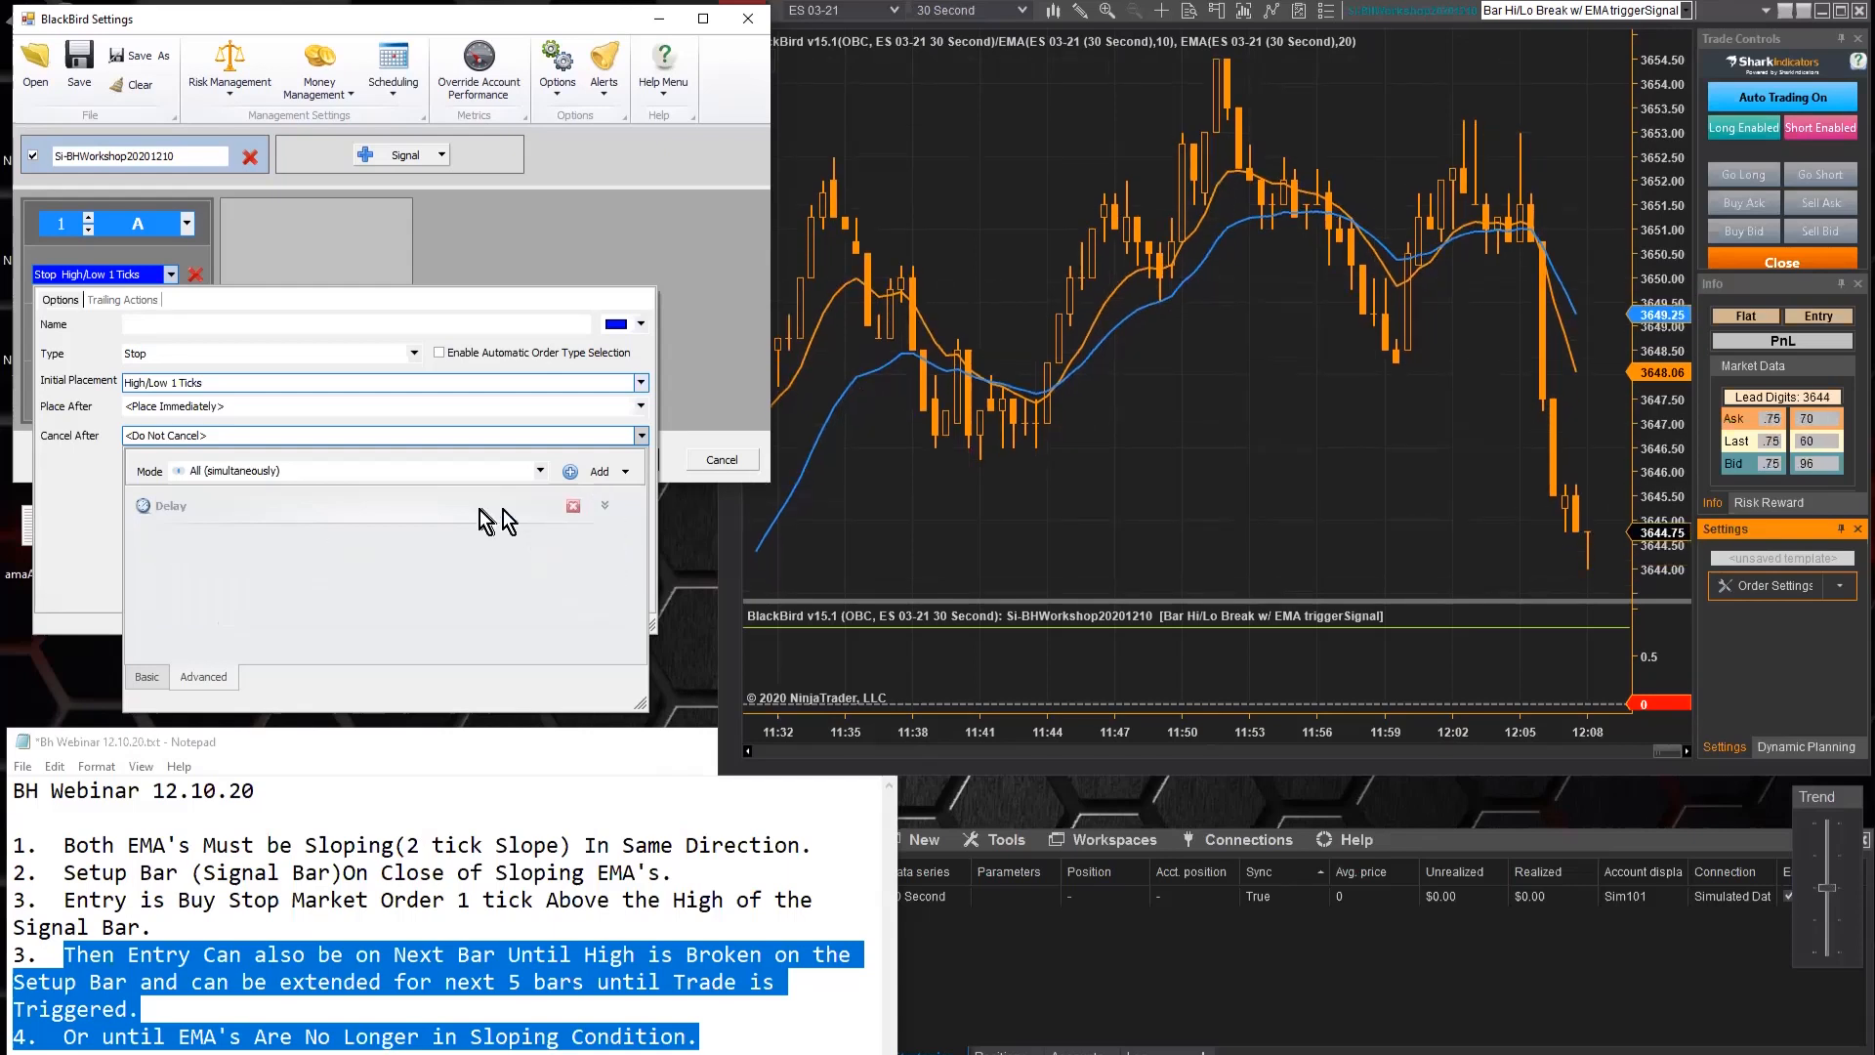
Highlight the notes' rules on extending the entry and non-sloping EMAs, and add a BloodHound Signal condition to the entry's Cancel After
{"action": "left_click_drag", "start_coordinate": [15, 954], "coordinate": [142, 1009]}
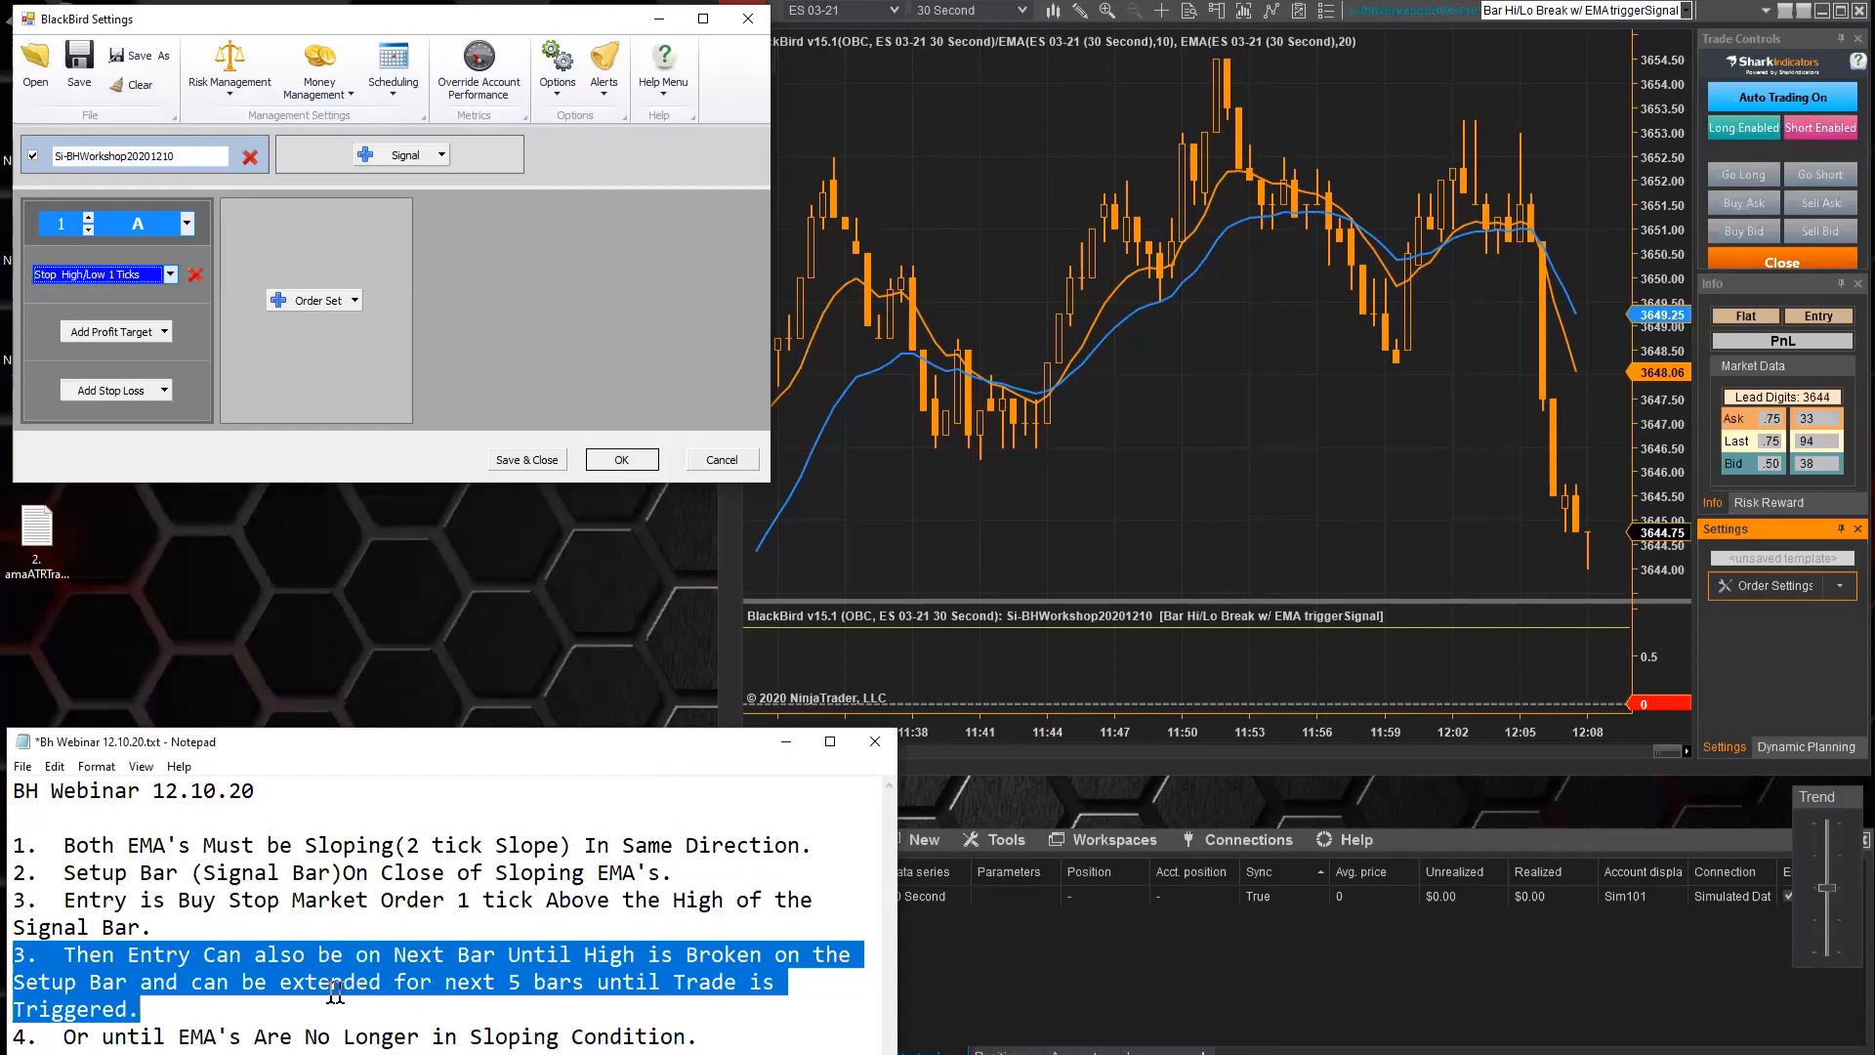
{"action": "left_click_drag", "start_coordinate": [15, 1039], "coordinate": [639, 1039]}
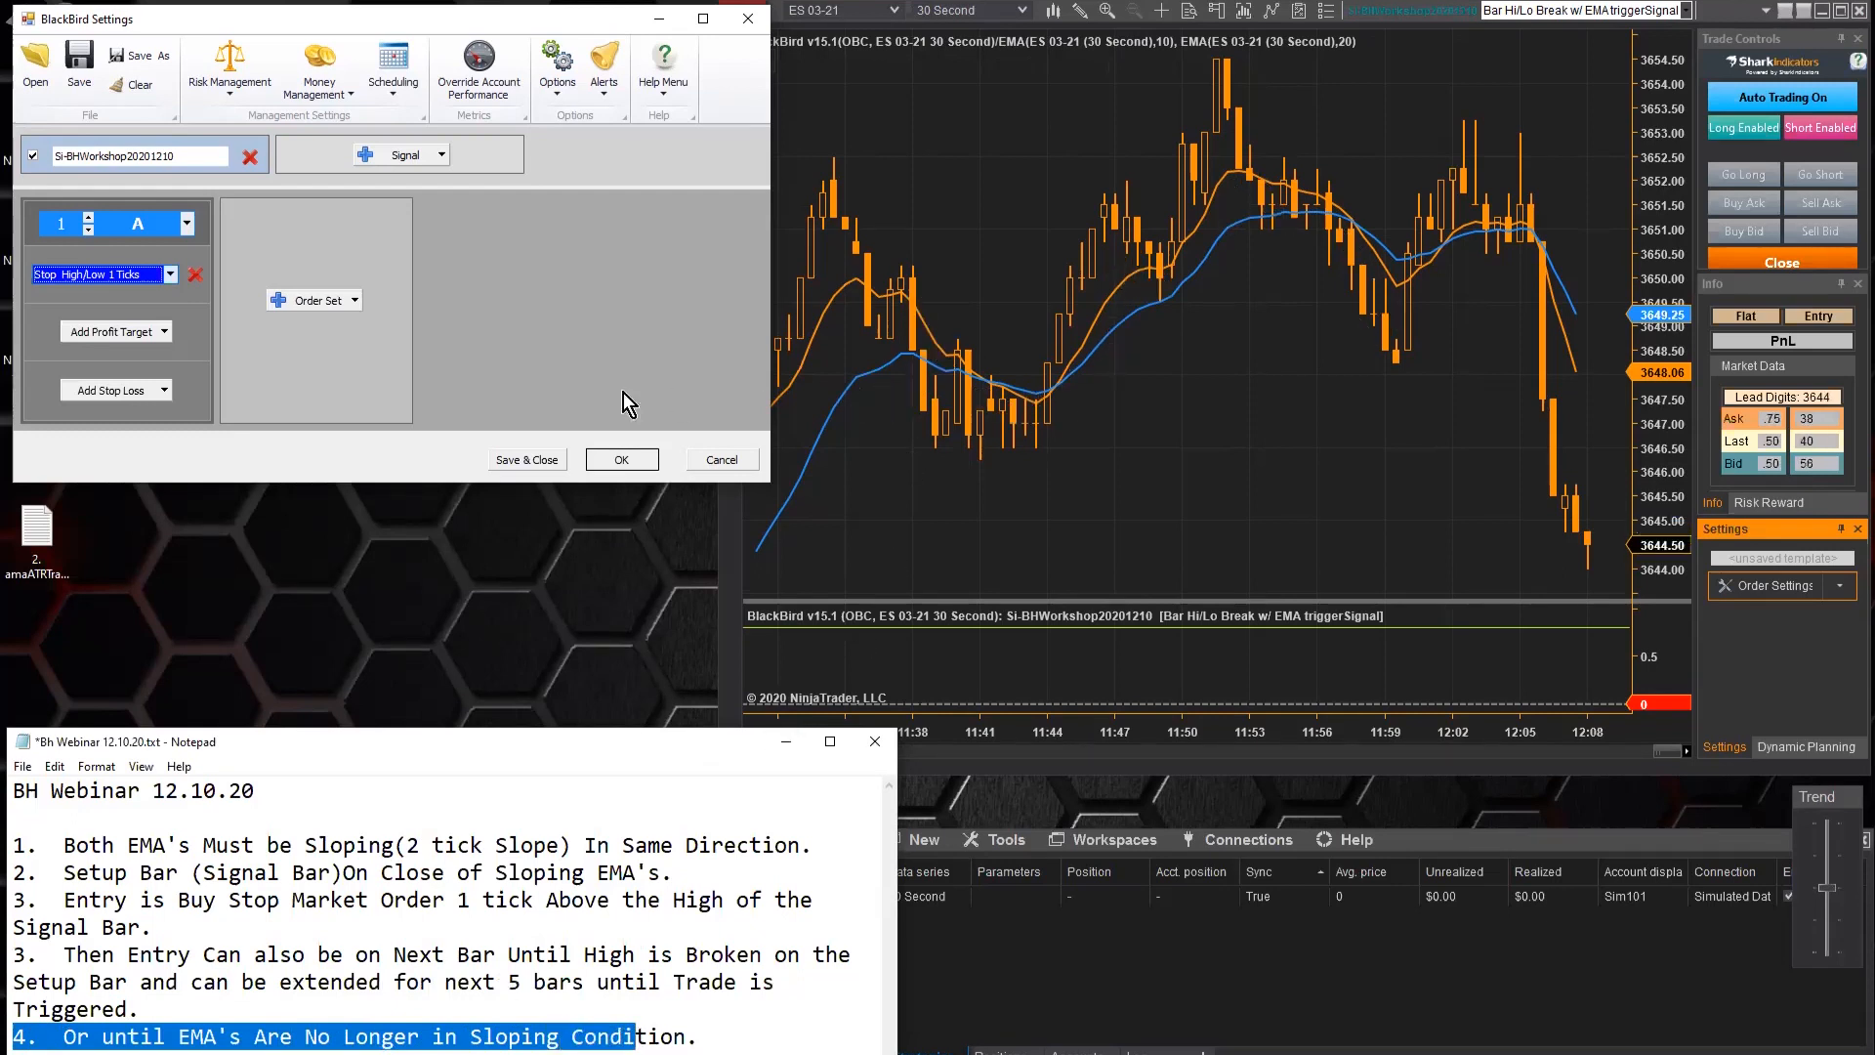
{"action": "left_click", "coordinate": [127, 278]}
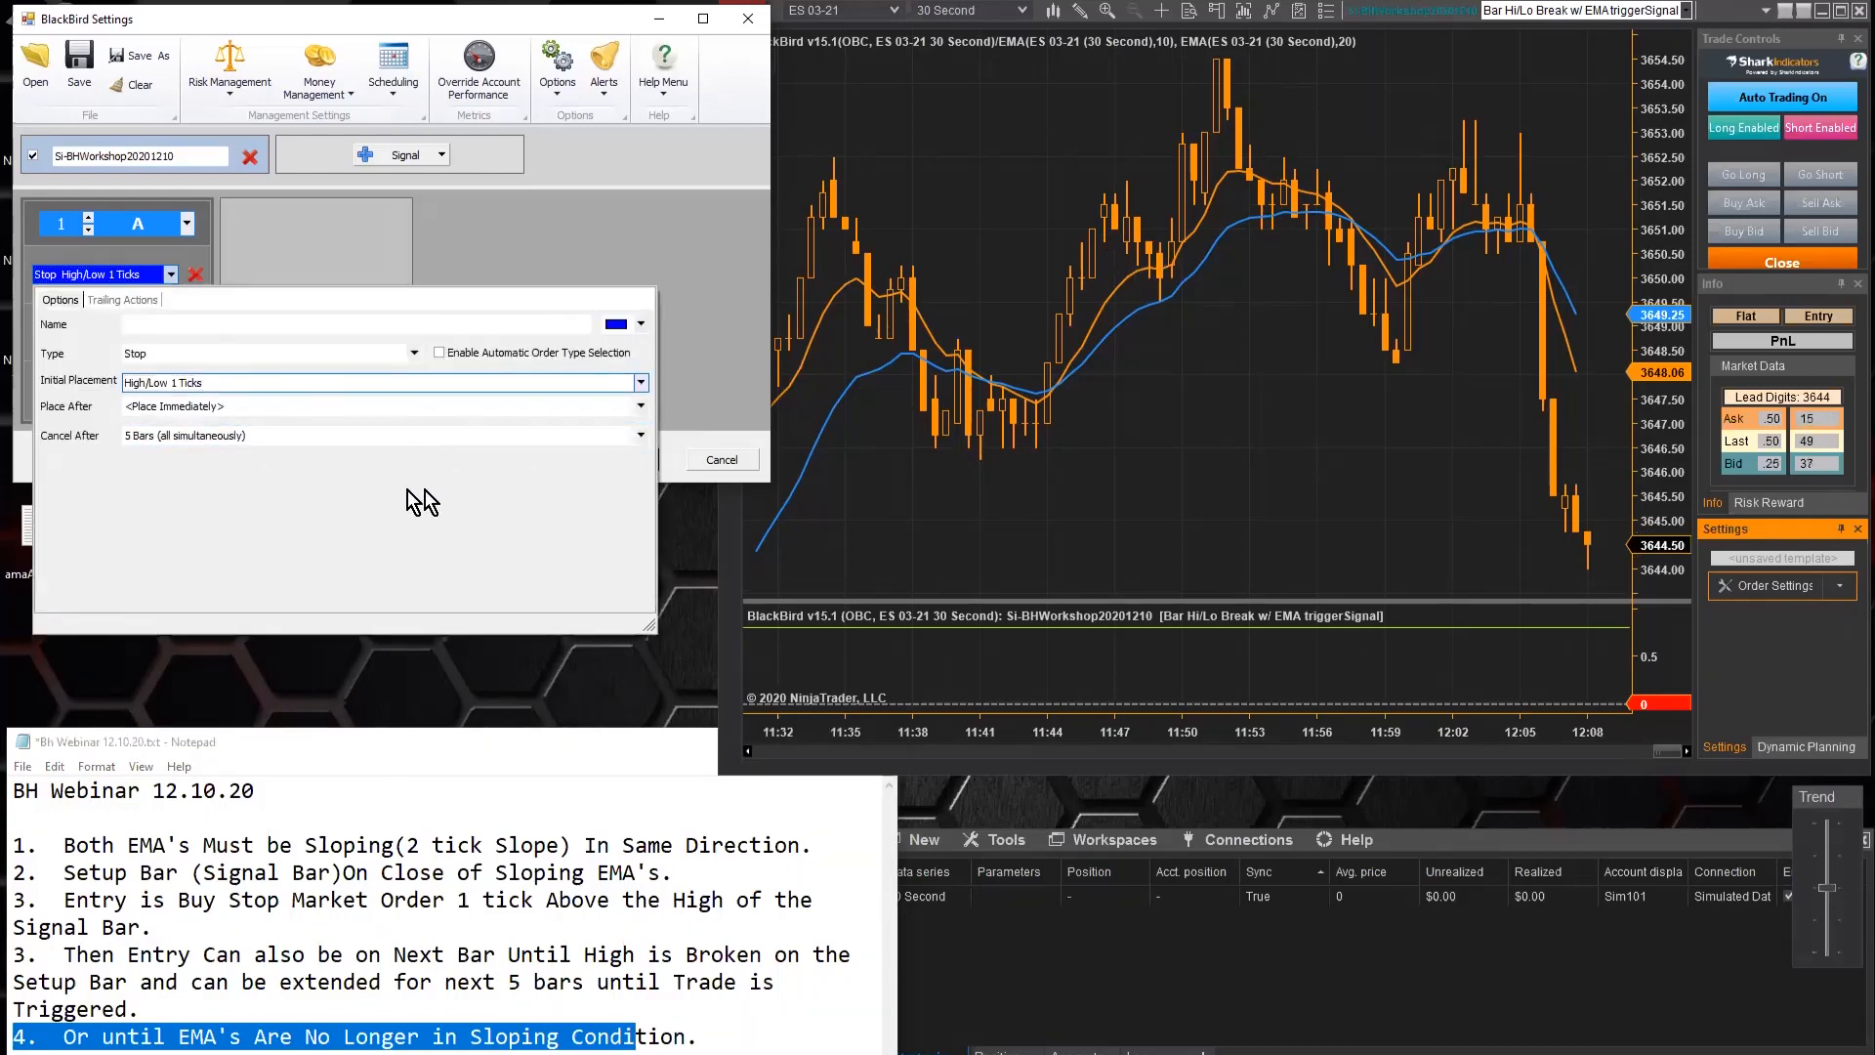
{"action": "left_click", "coordinate": [263, 443]}
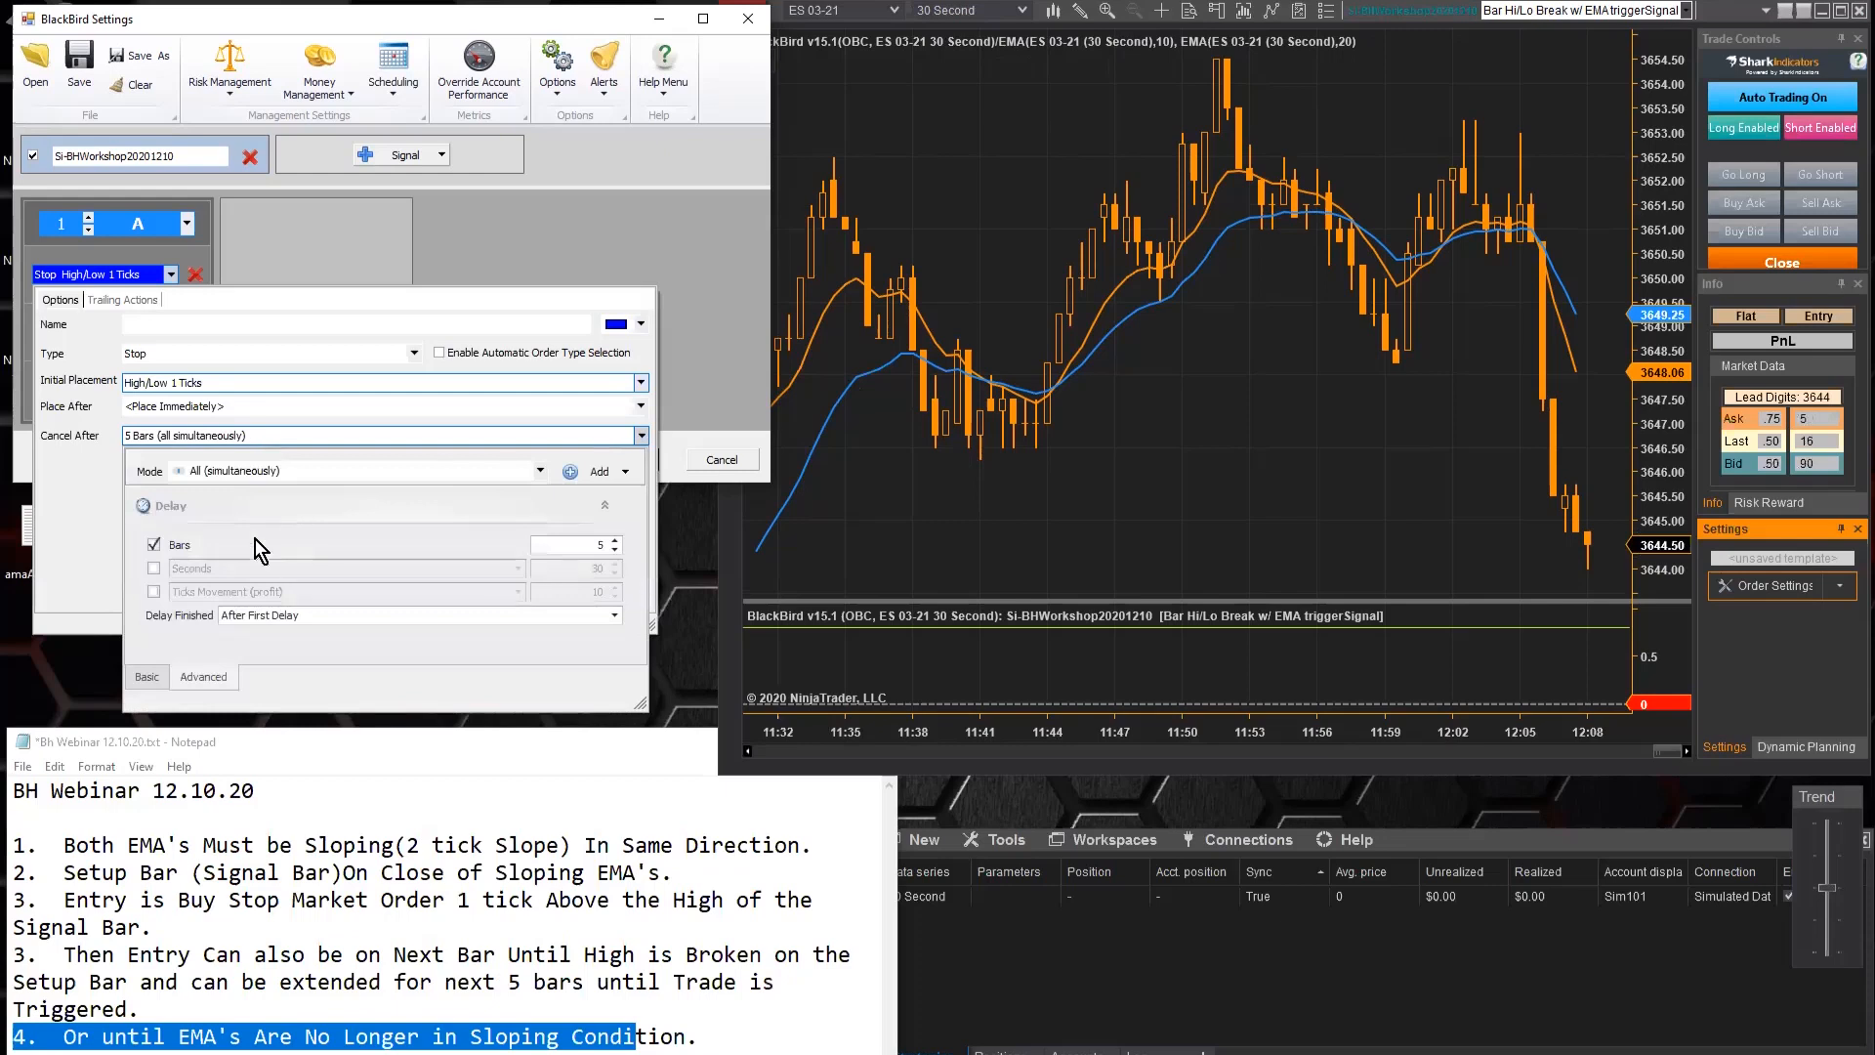
{"action": "left_click", "coordinate": [605, 506]}
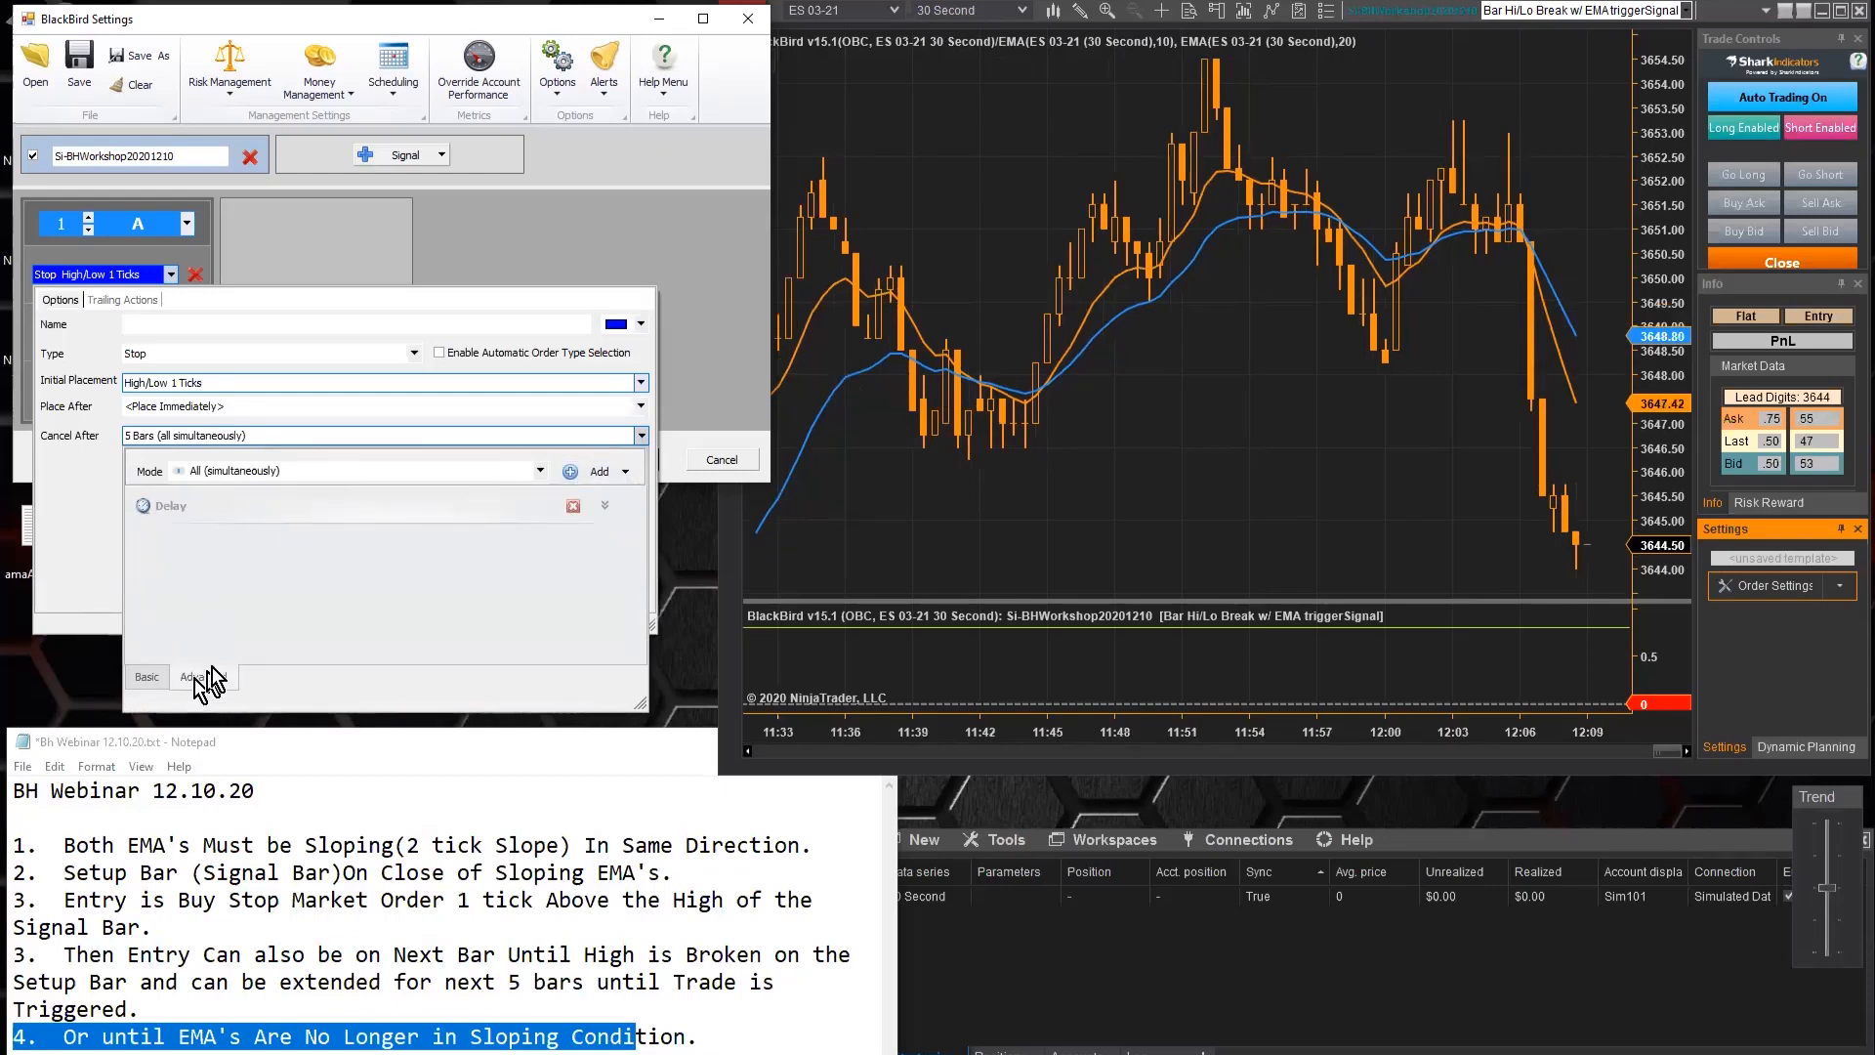
{"action": "left_click", "coordinate": [625, 472]}
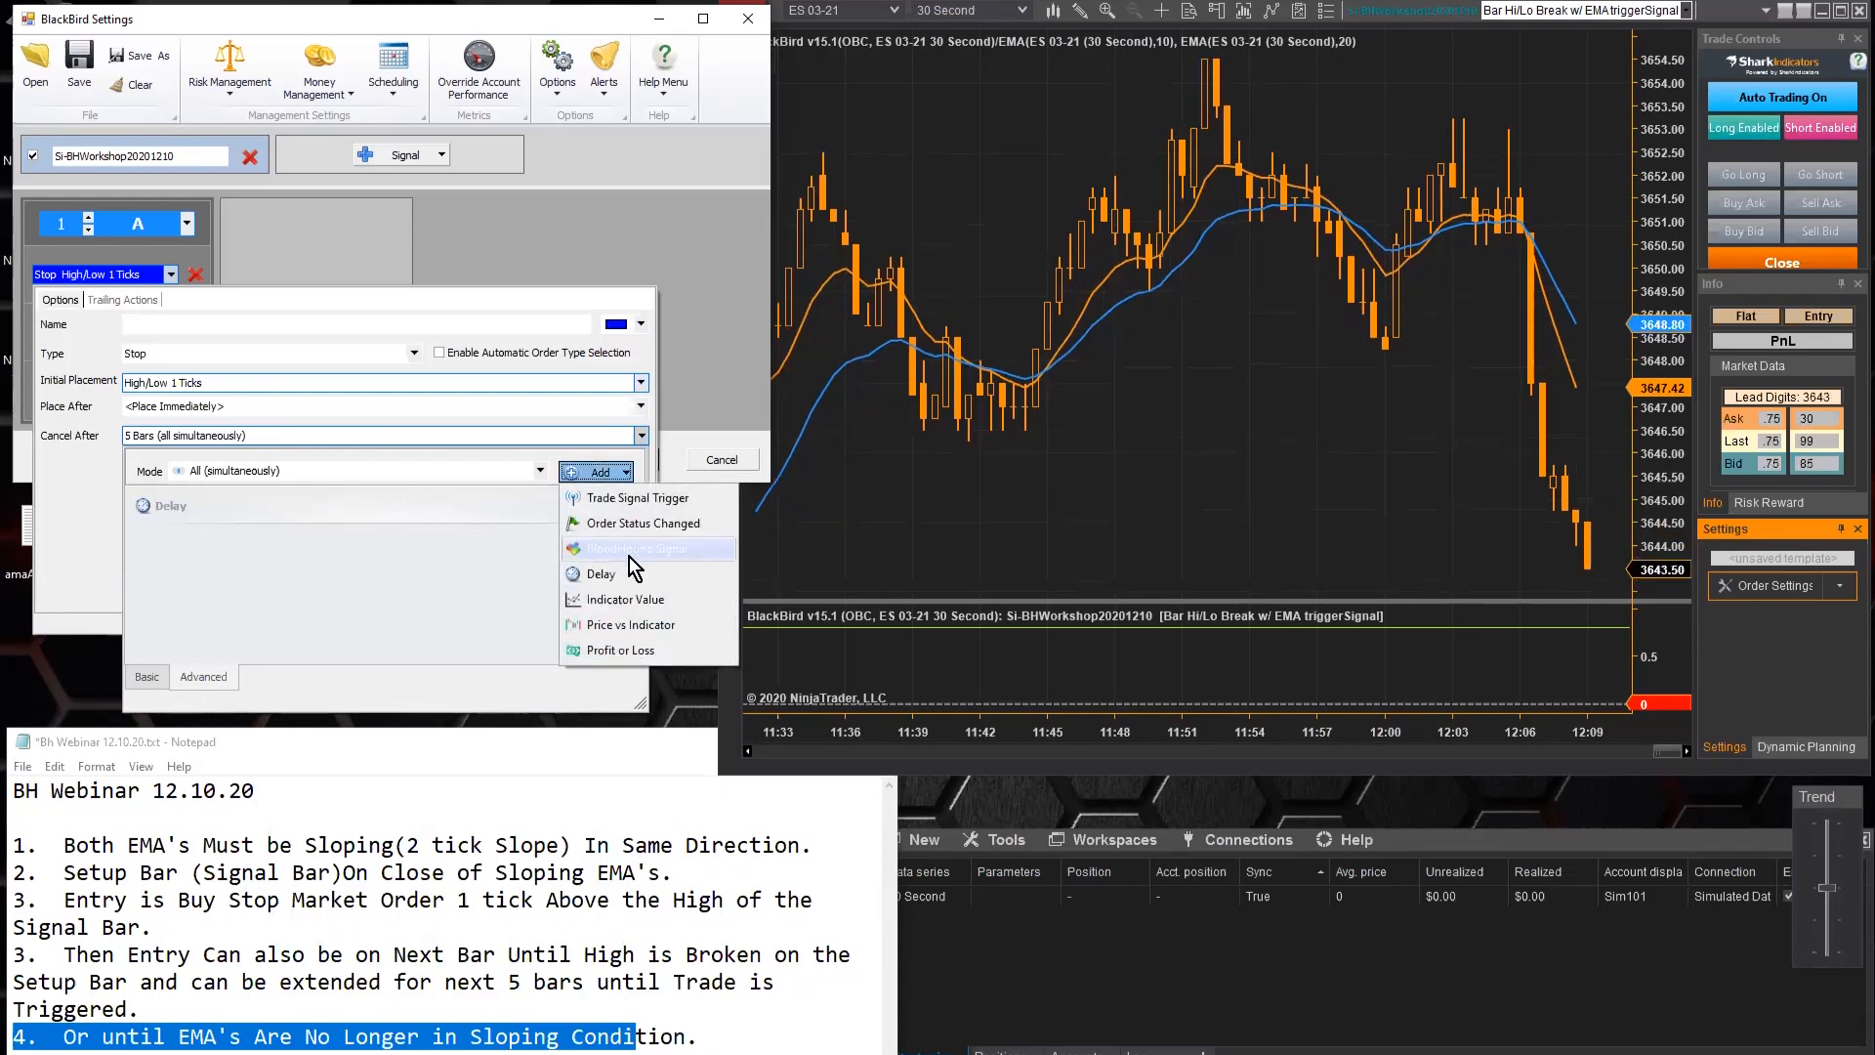
{"action": "left_click", "coordinate": [660, 553]}
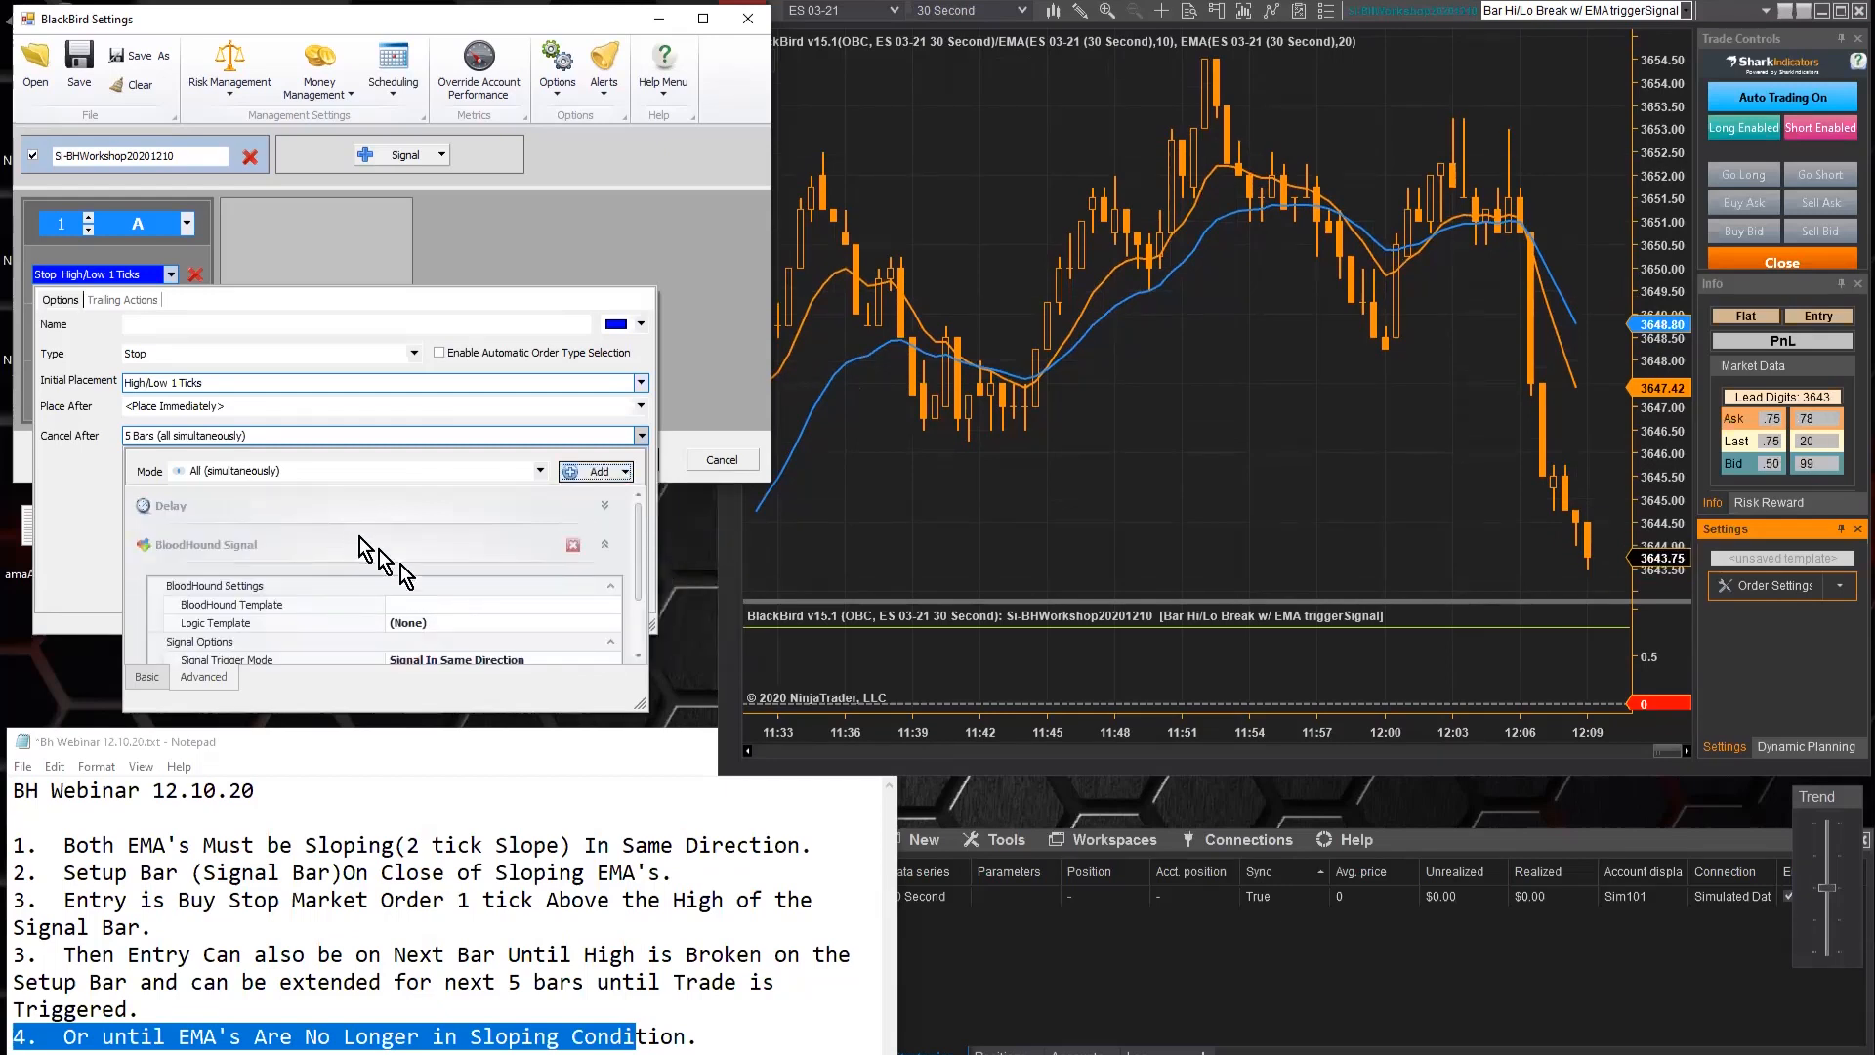
{"action": "left_click_drag", "start_coordinate": [642, 703], "coordinate": [681, 805]}
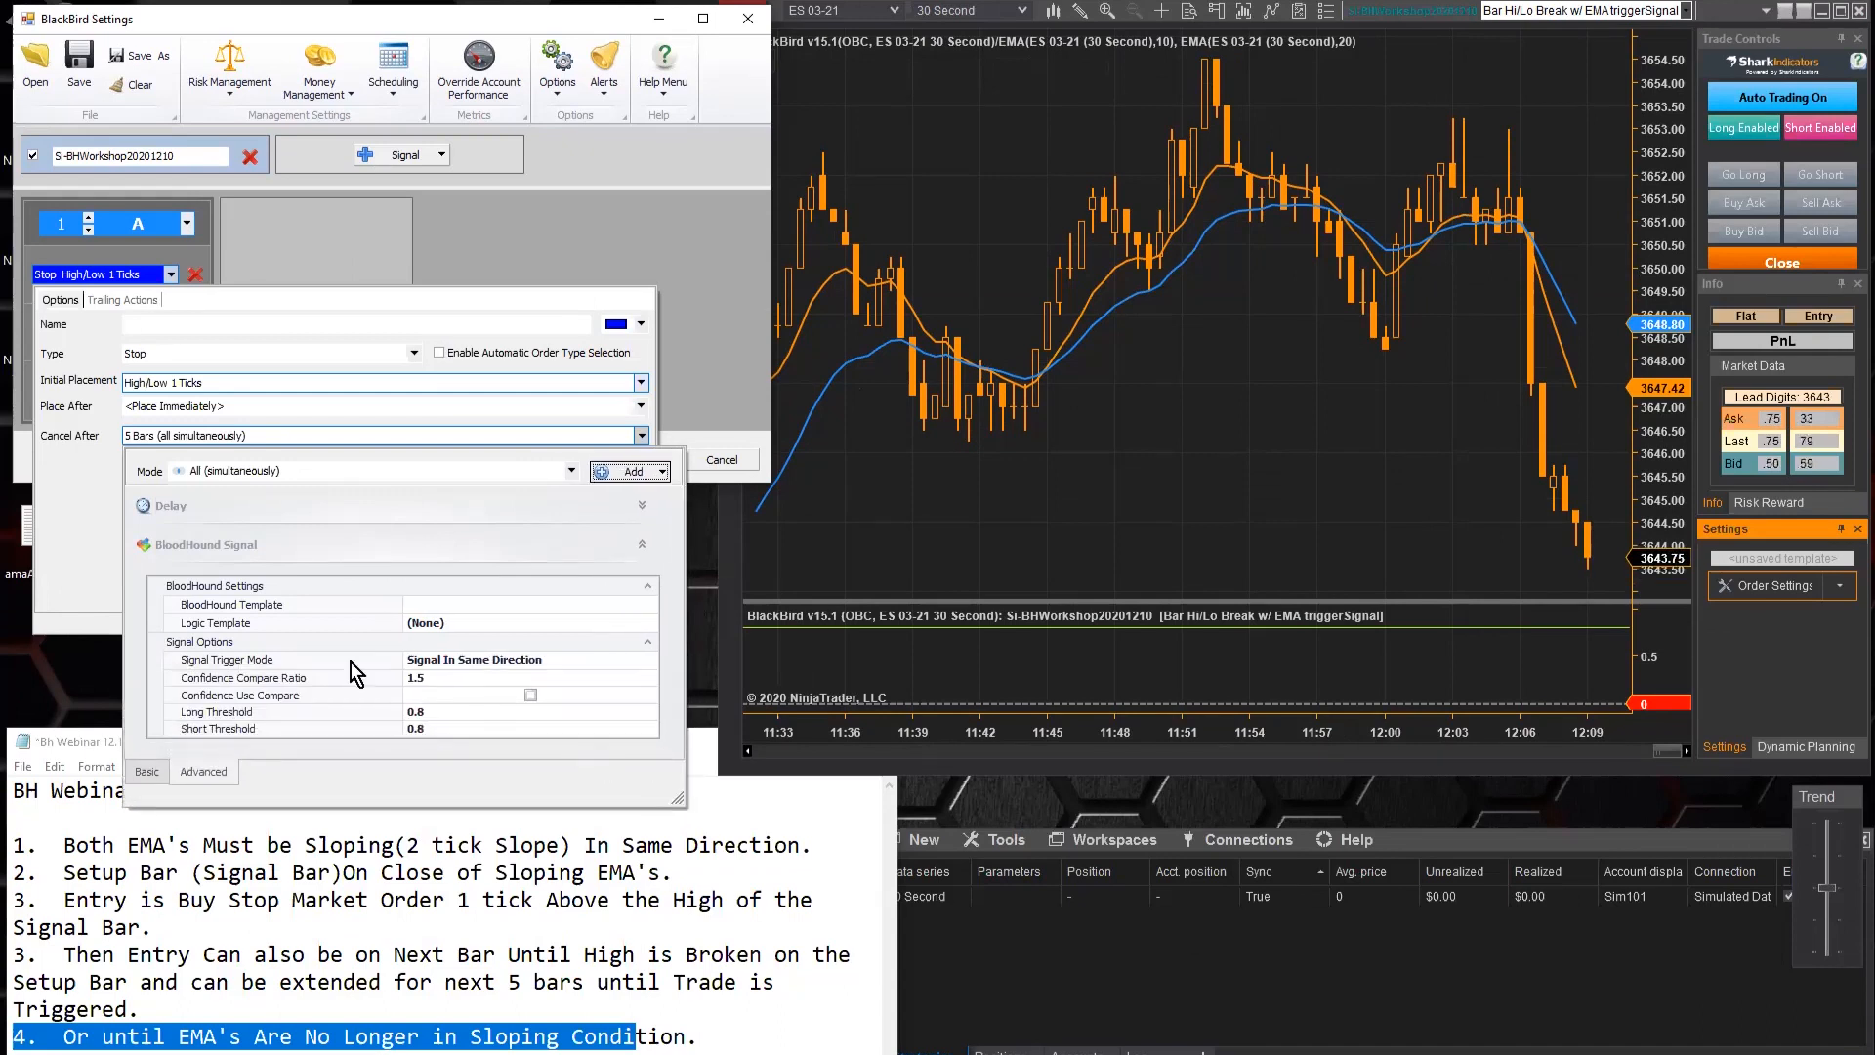
Choose Si-BHWorkshop20201210 as the BloodHound Template of the new cancel condition
{"action": "left_click", "coordinate": [266, 606]}
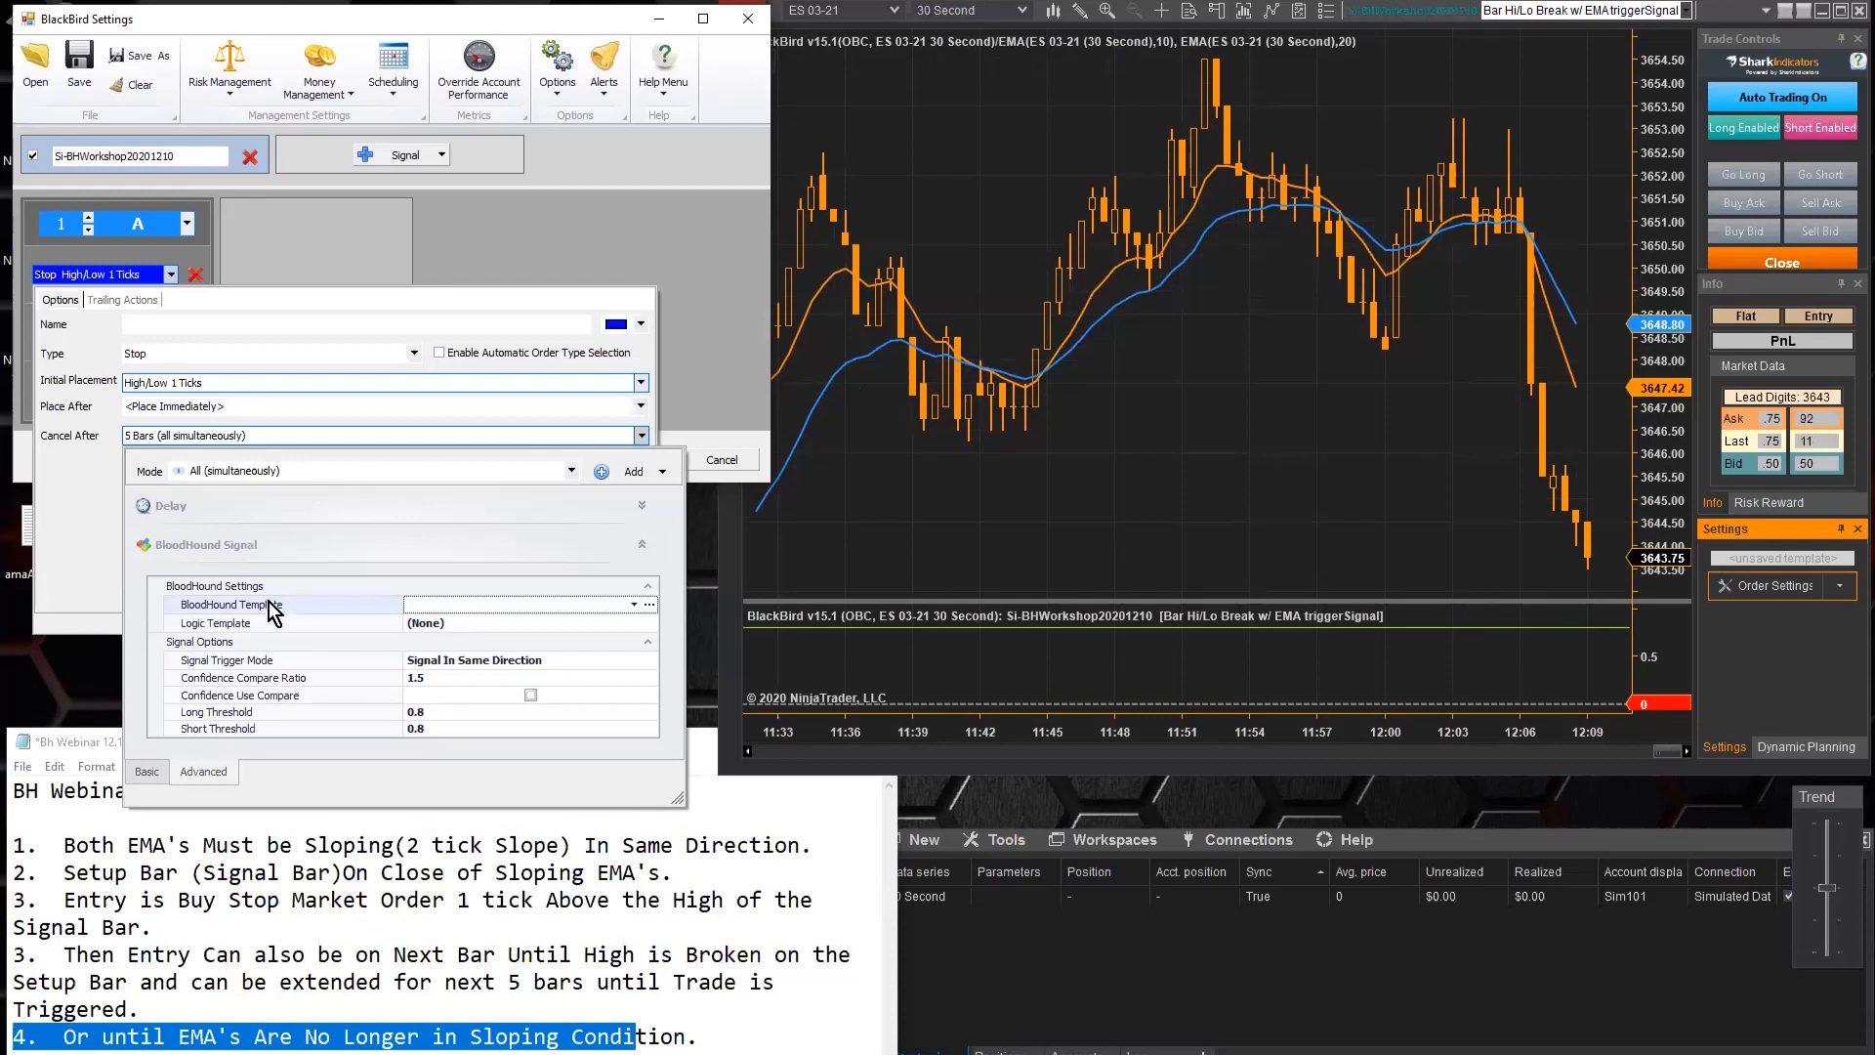
{"action": "left_click", "coordinate": [641, 605]}
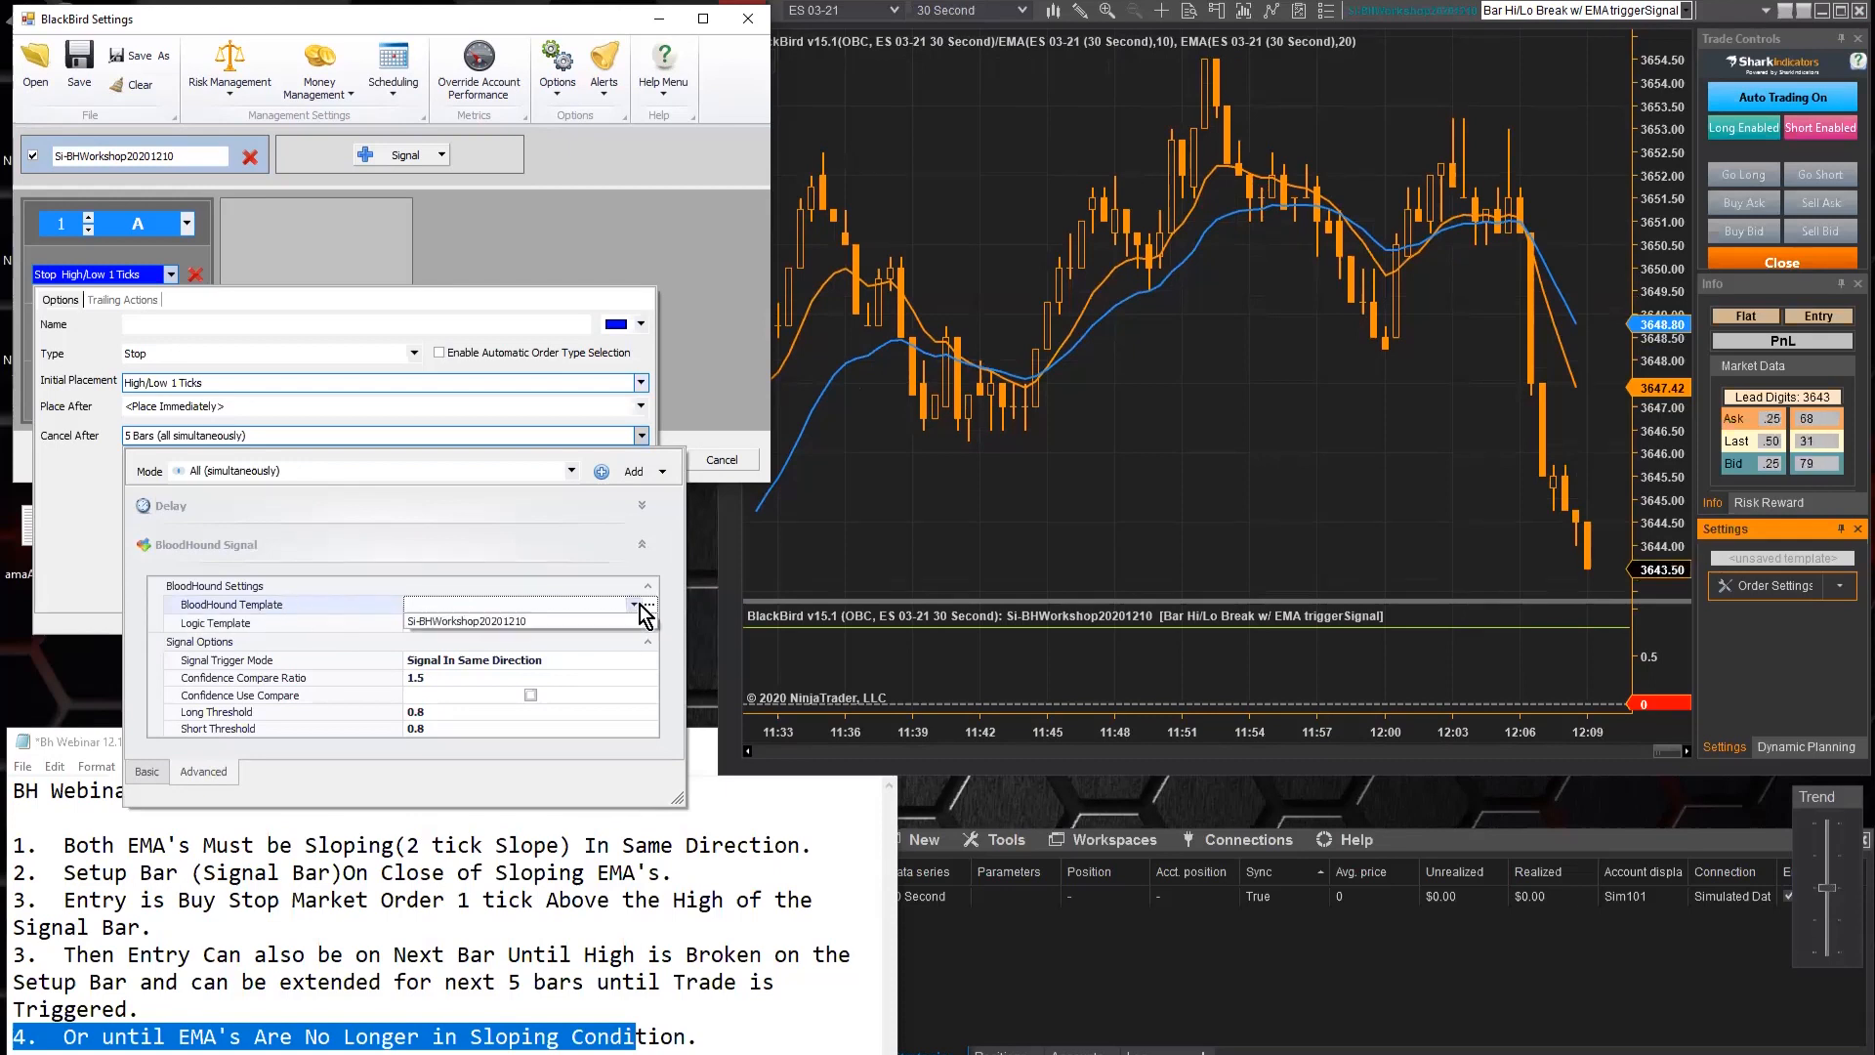
{"action": "left_click", "coordinate": [514, 623]}
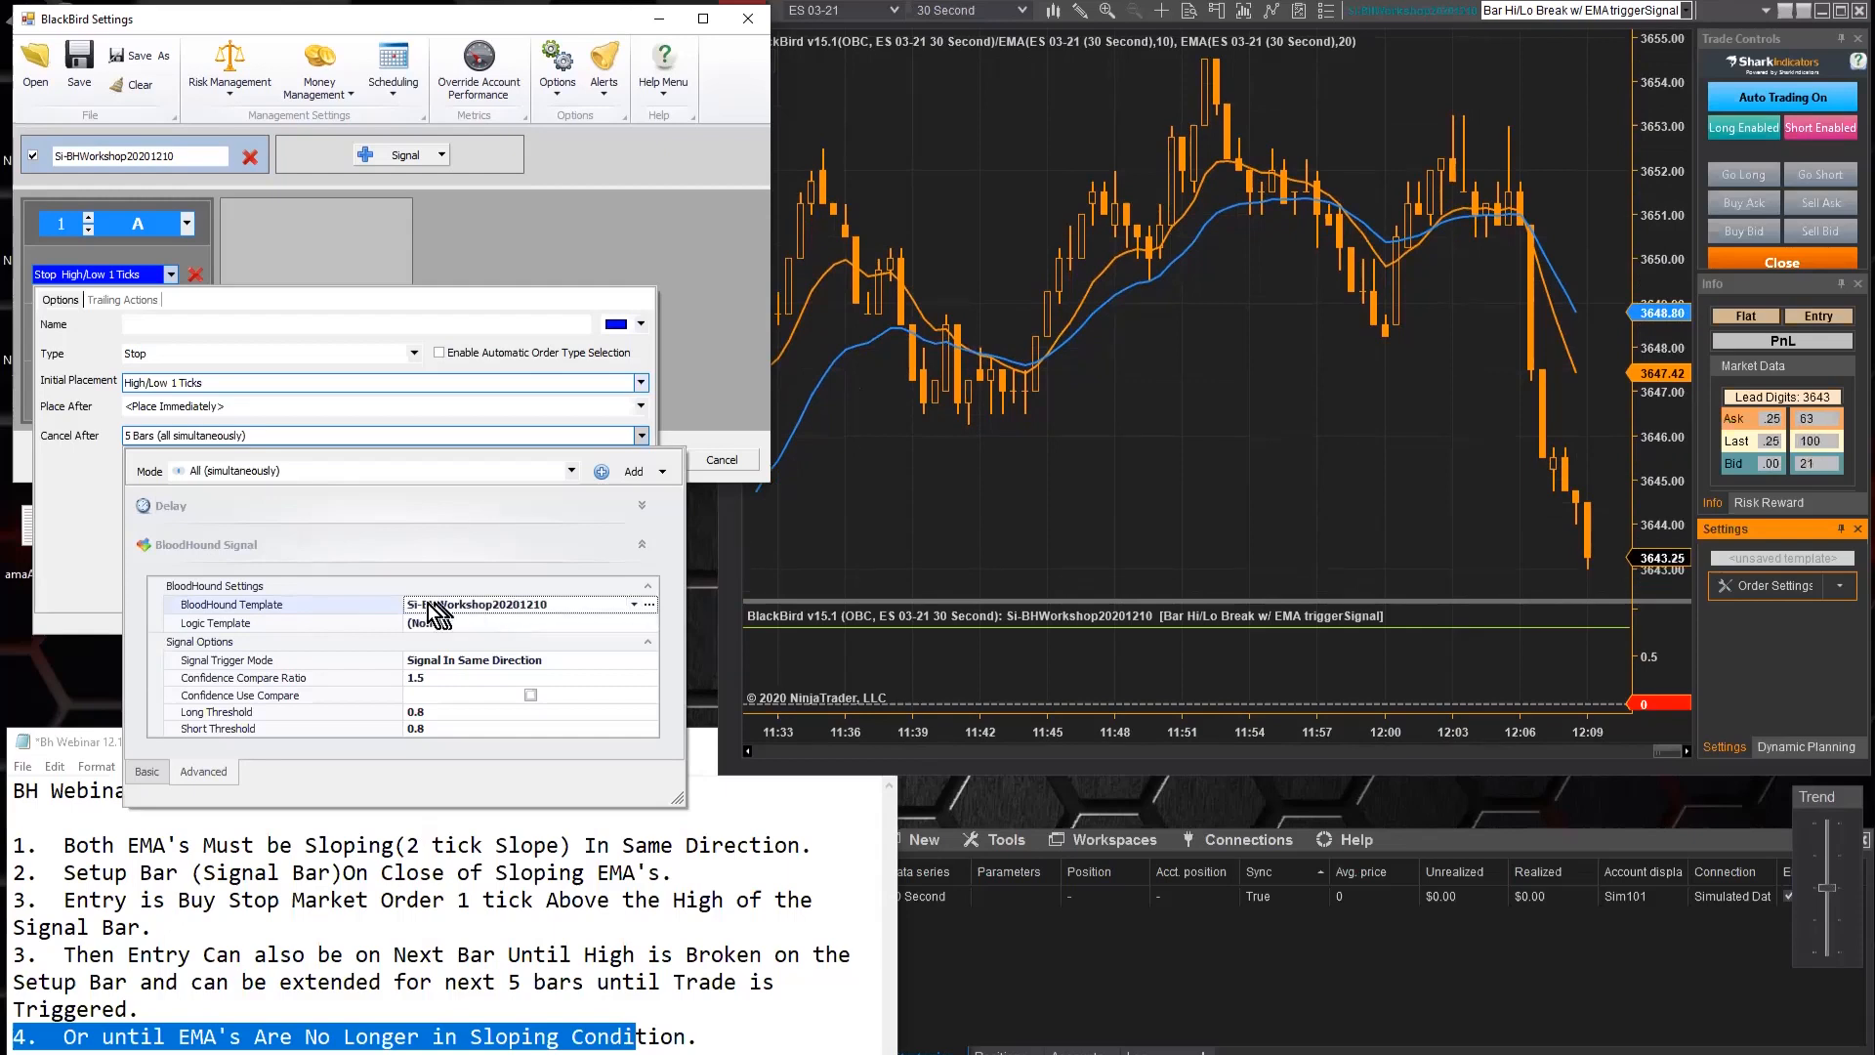
{"action": "left_click", "coordinate": [634, 605]}
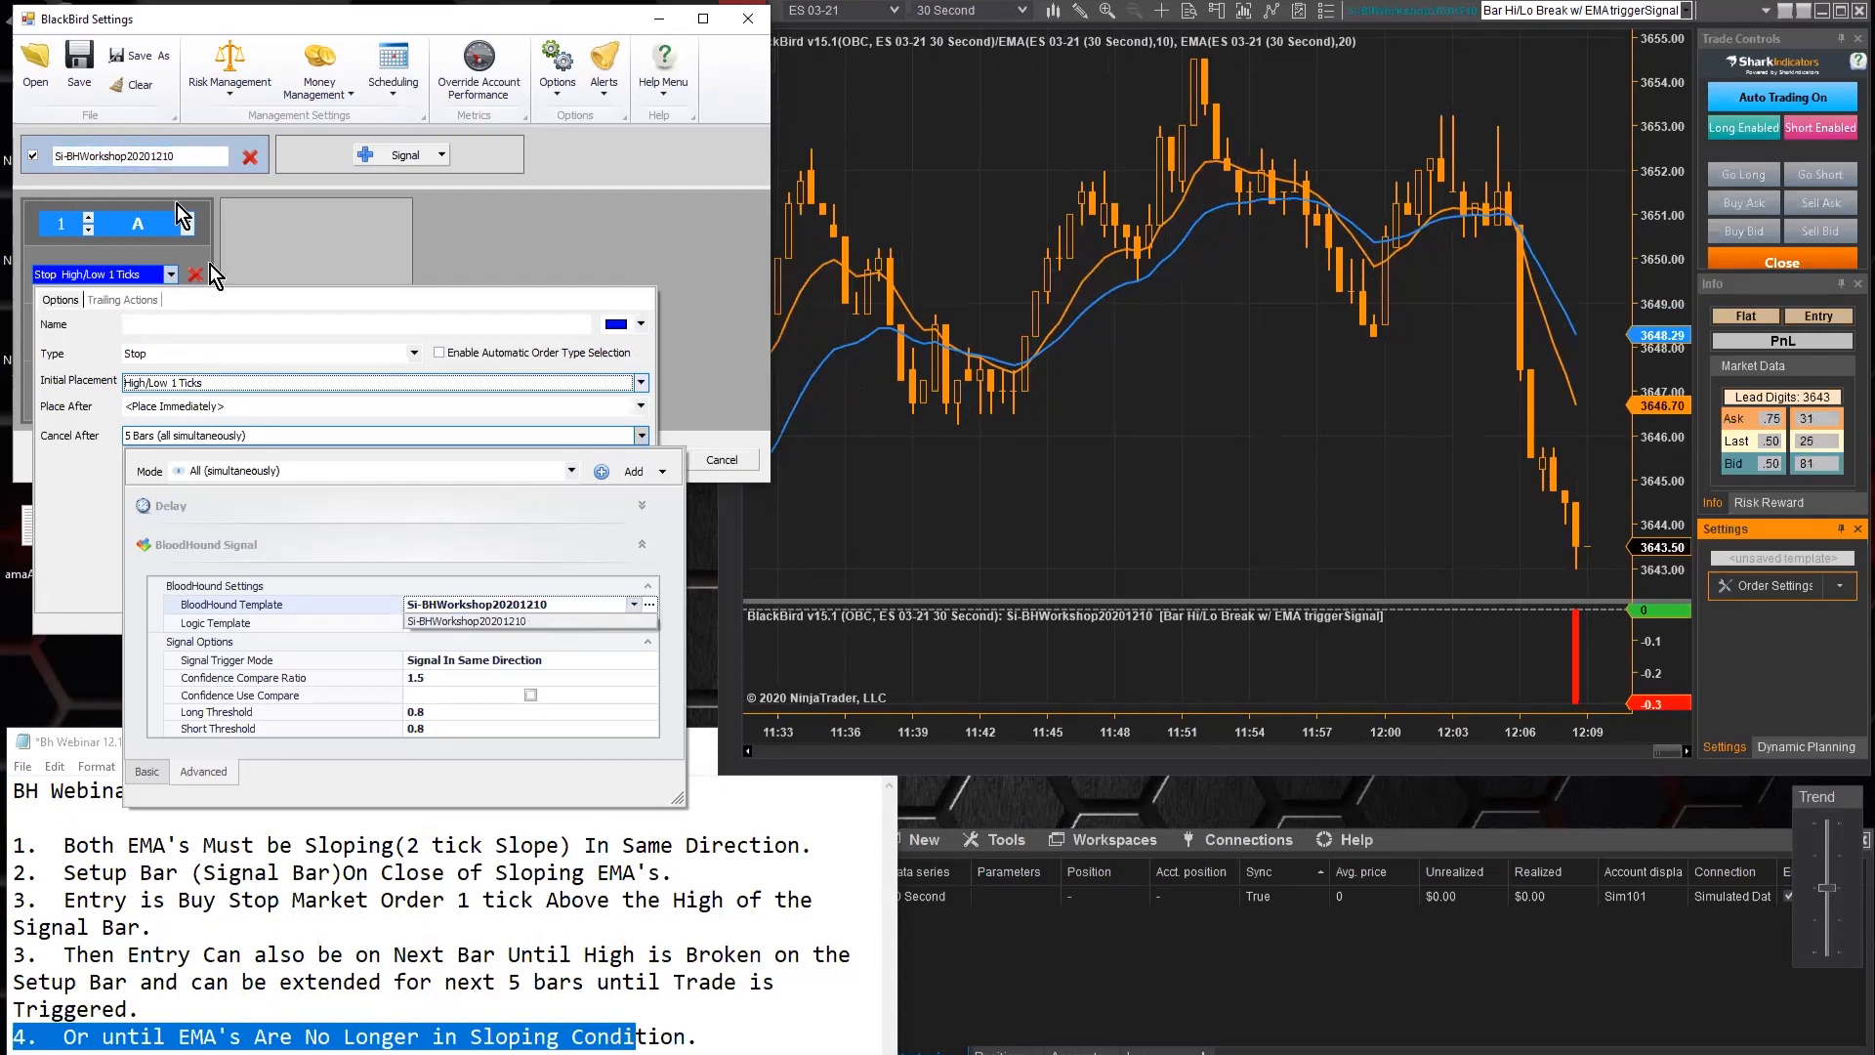
{"action": "left_click", "coordinate": [634, 606]}
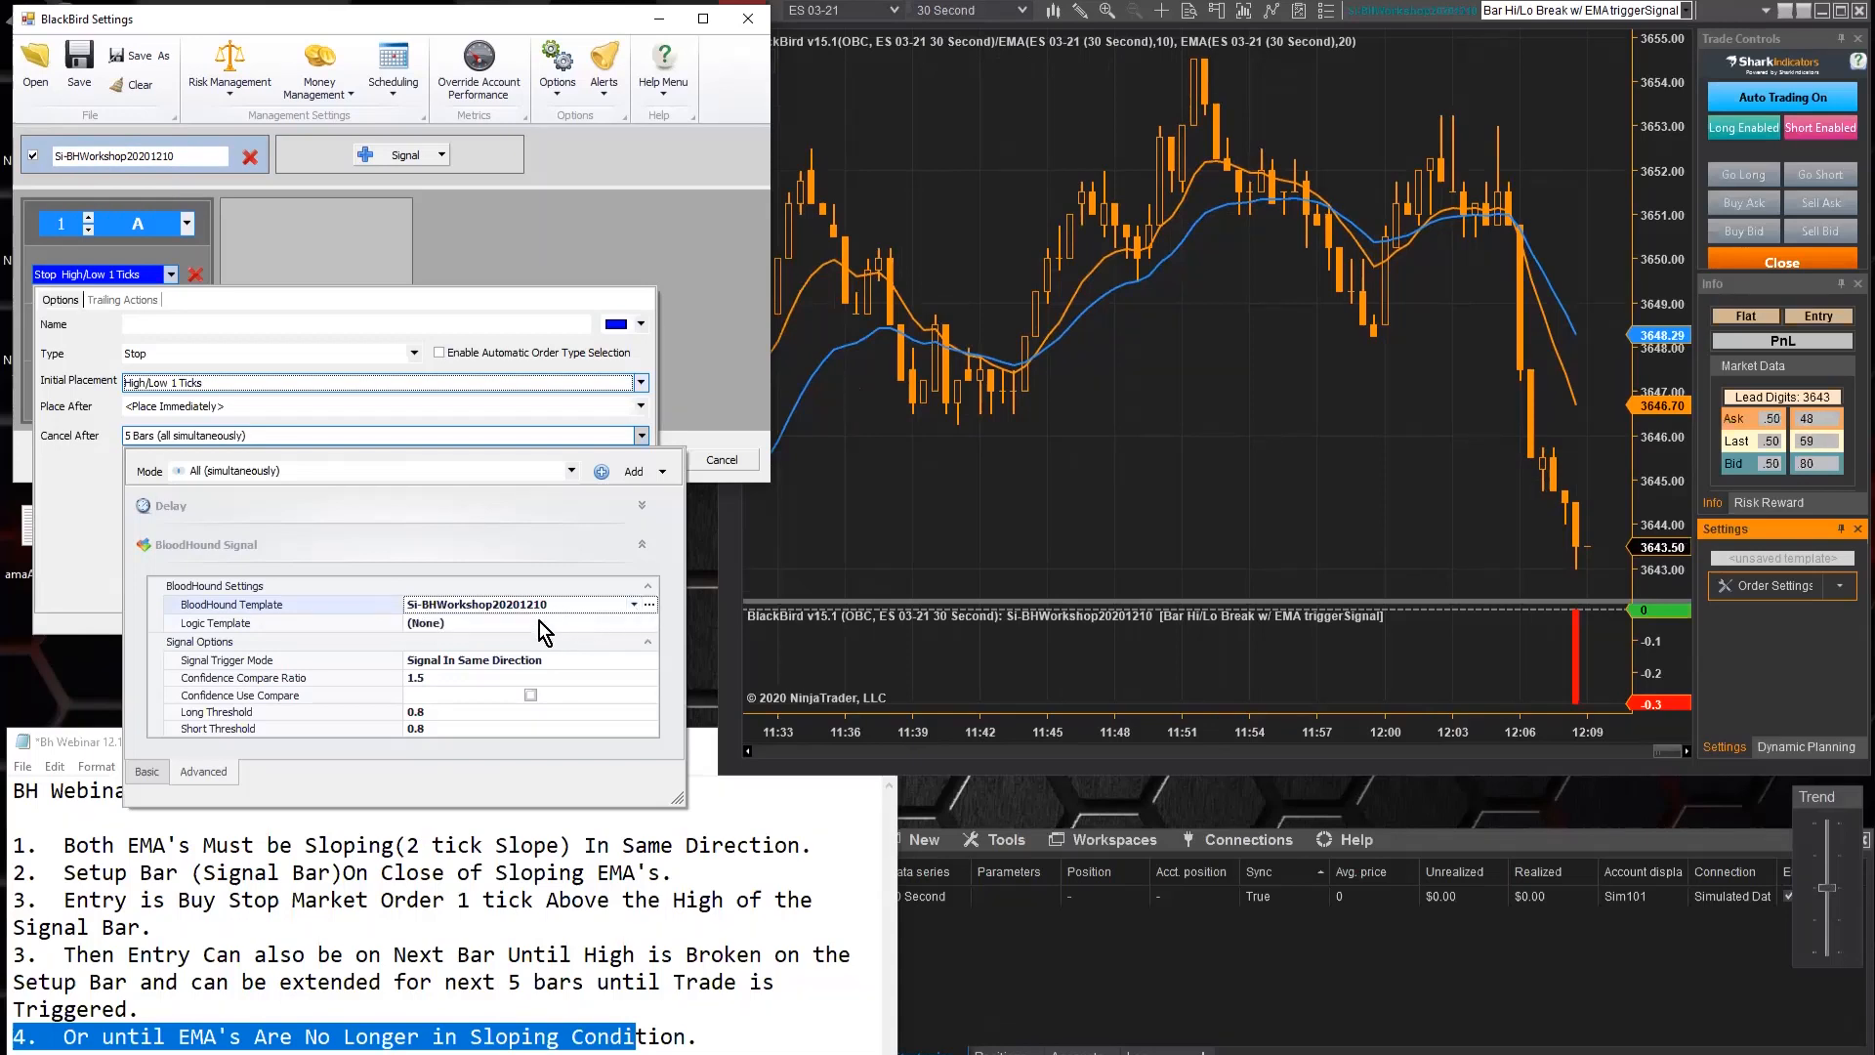
{"action": "left_click", "coordinate": [635, 608]}
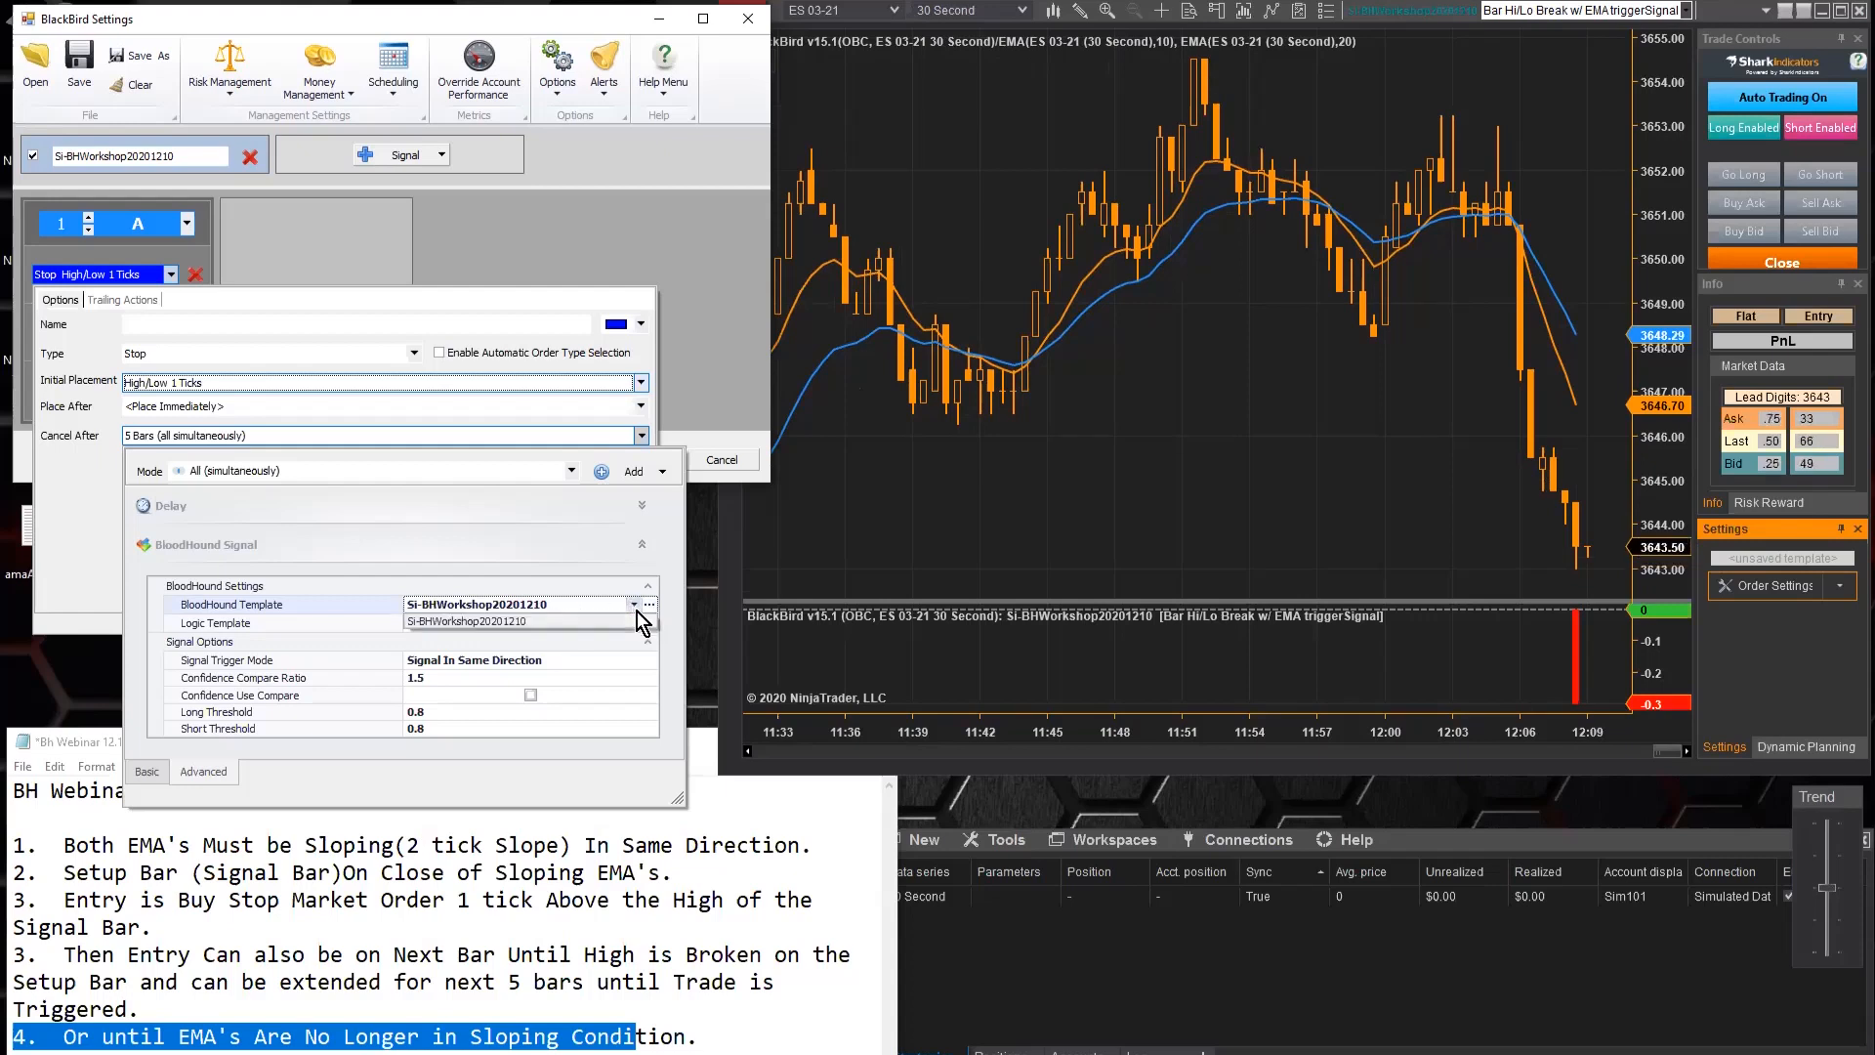
{"action": "left_click", "coordinate": [552, 609]}
Set the cancel condition's Logic Template to Entry Cancel Sig and its Signal Trigger Mode to Signal In Opposite Direction
{"action": "left_click", "coordinate": [205, 623]}
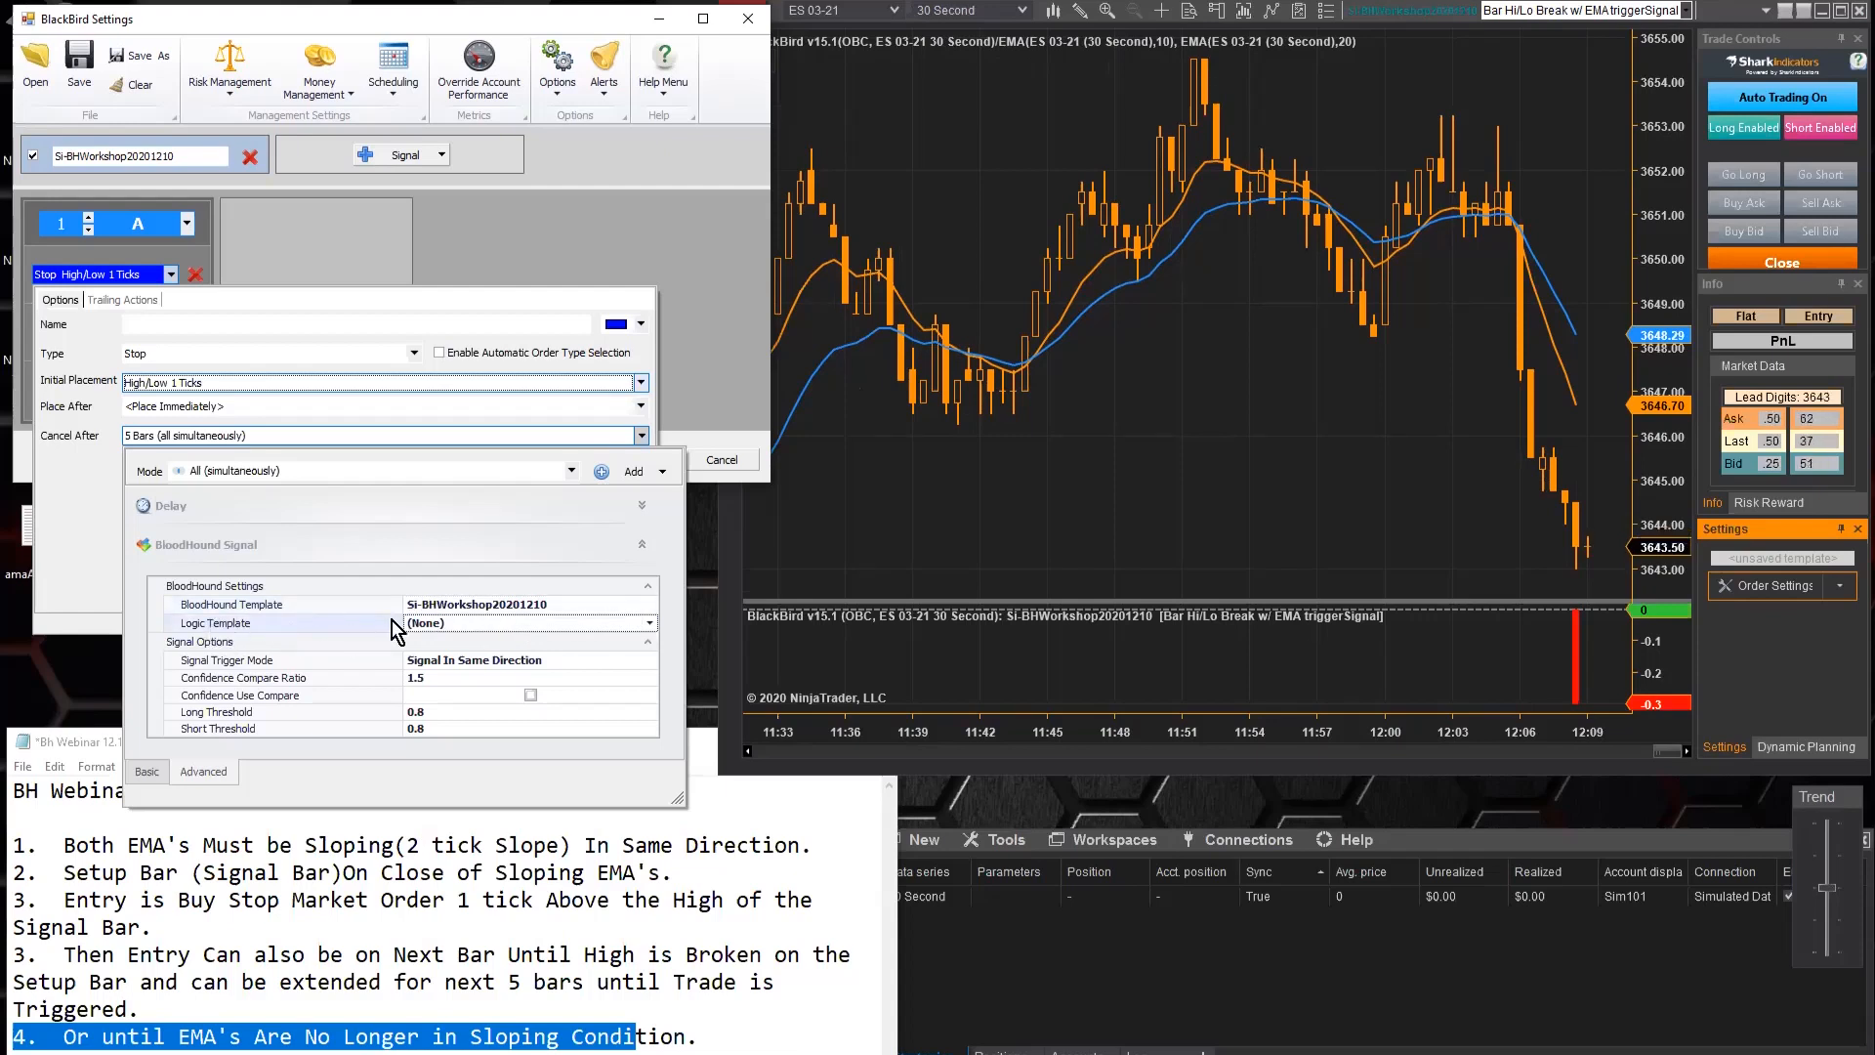
{"action": "left_click", "coordinate": [652, 624]}
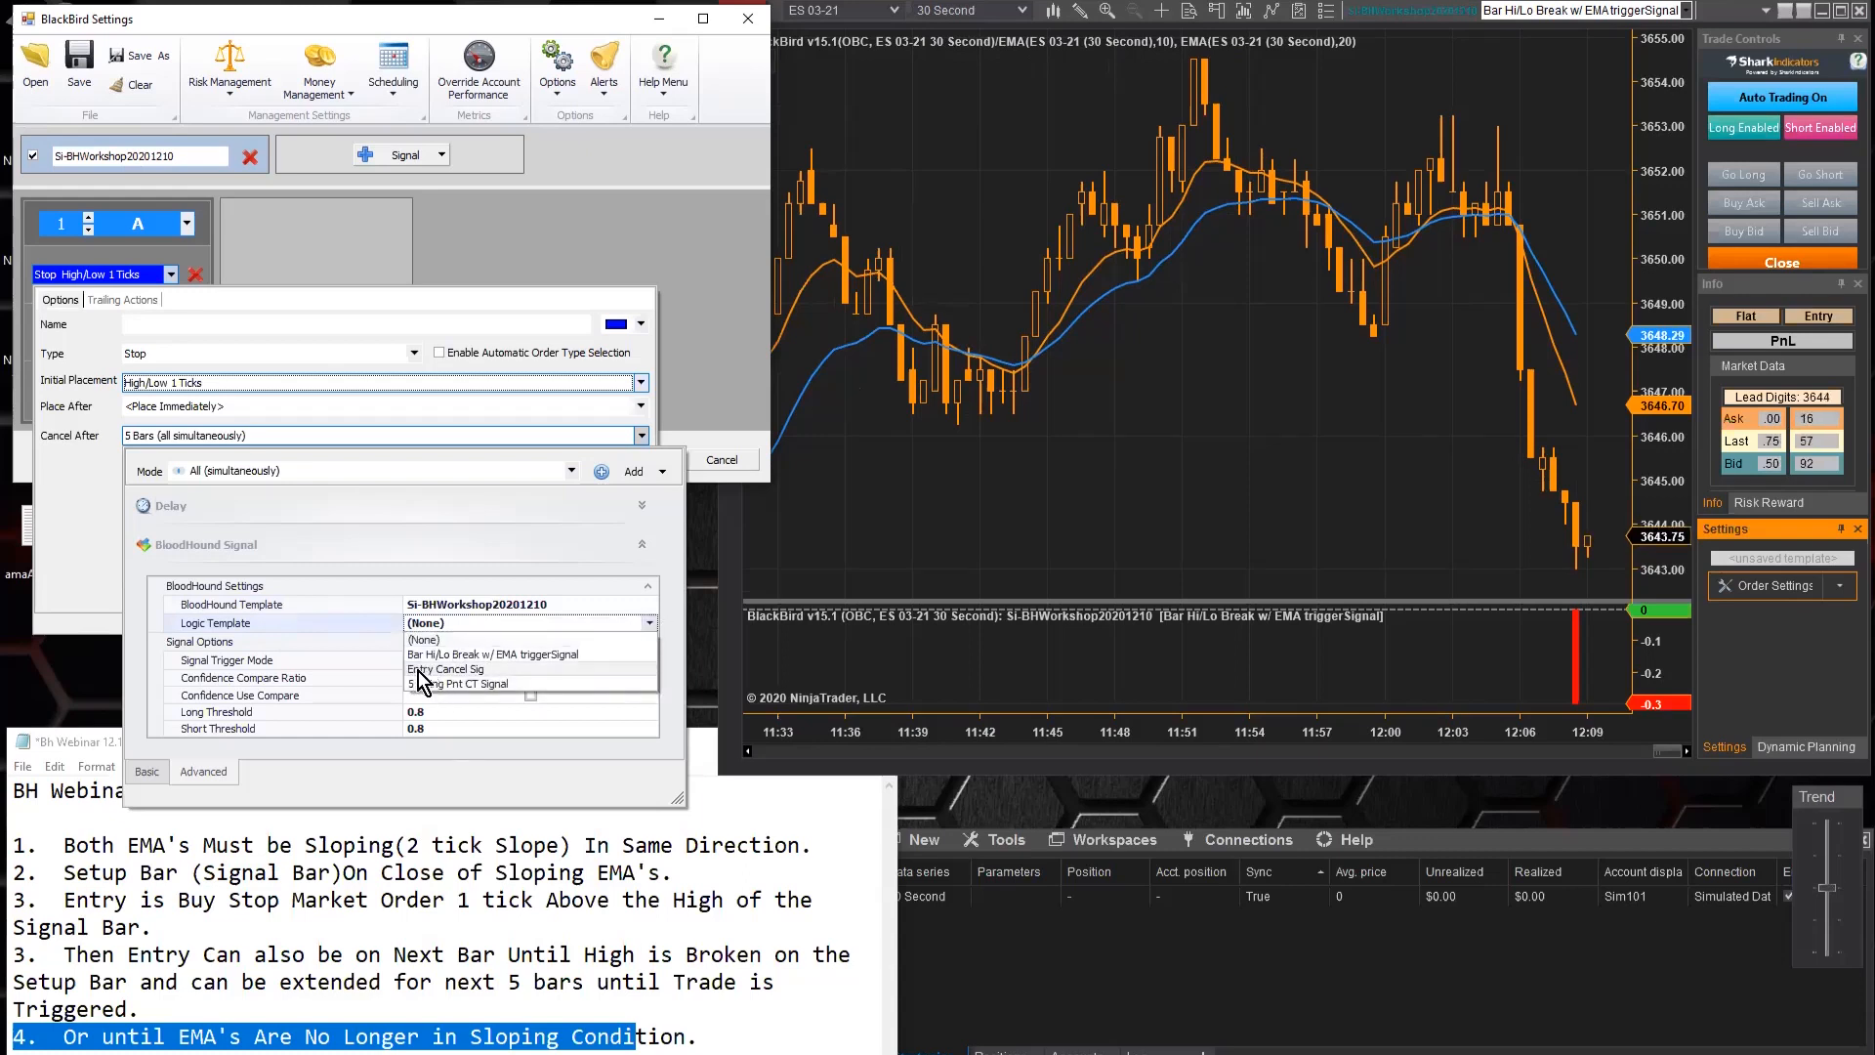
{"action": "left_click", "coordinate": [478, 671]}
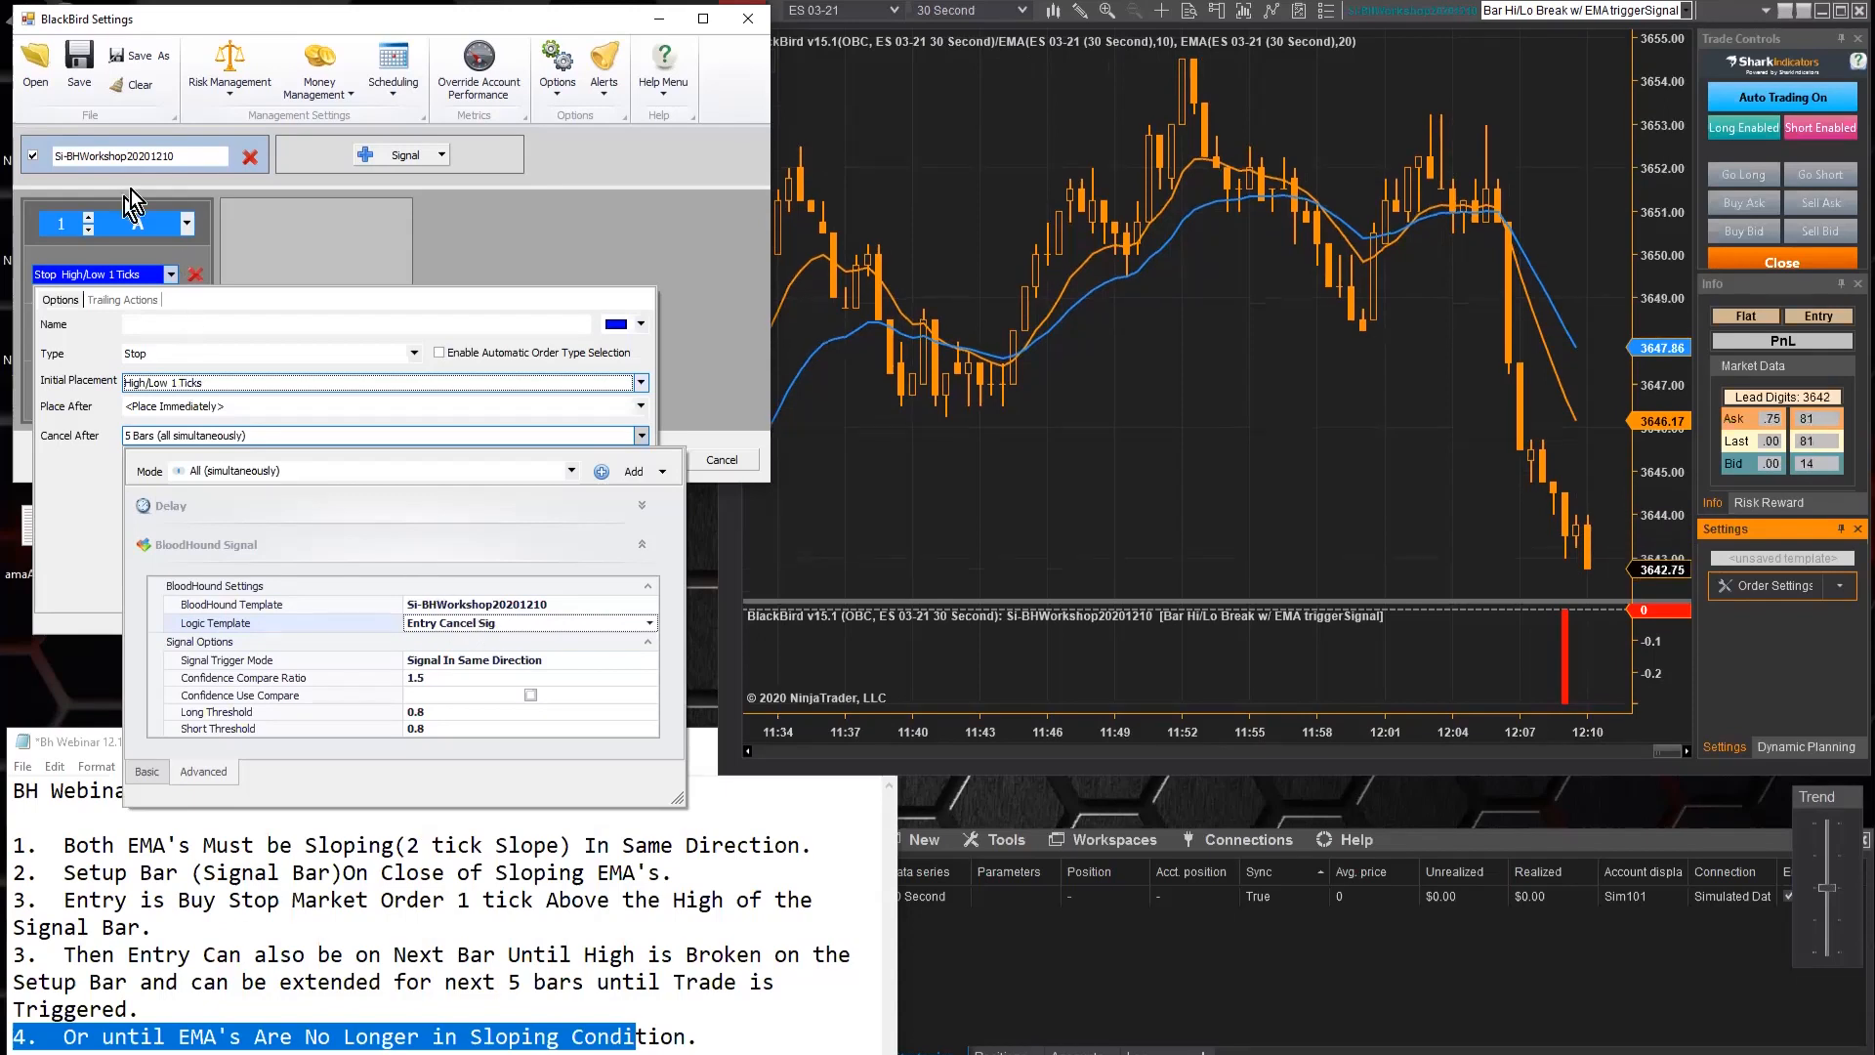
{"action": "left_click", "coordinate": [576, 660]}
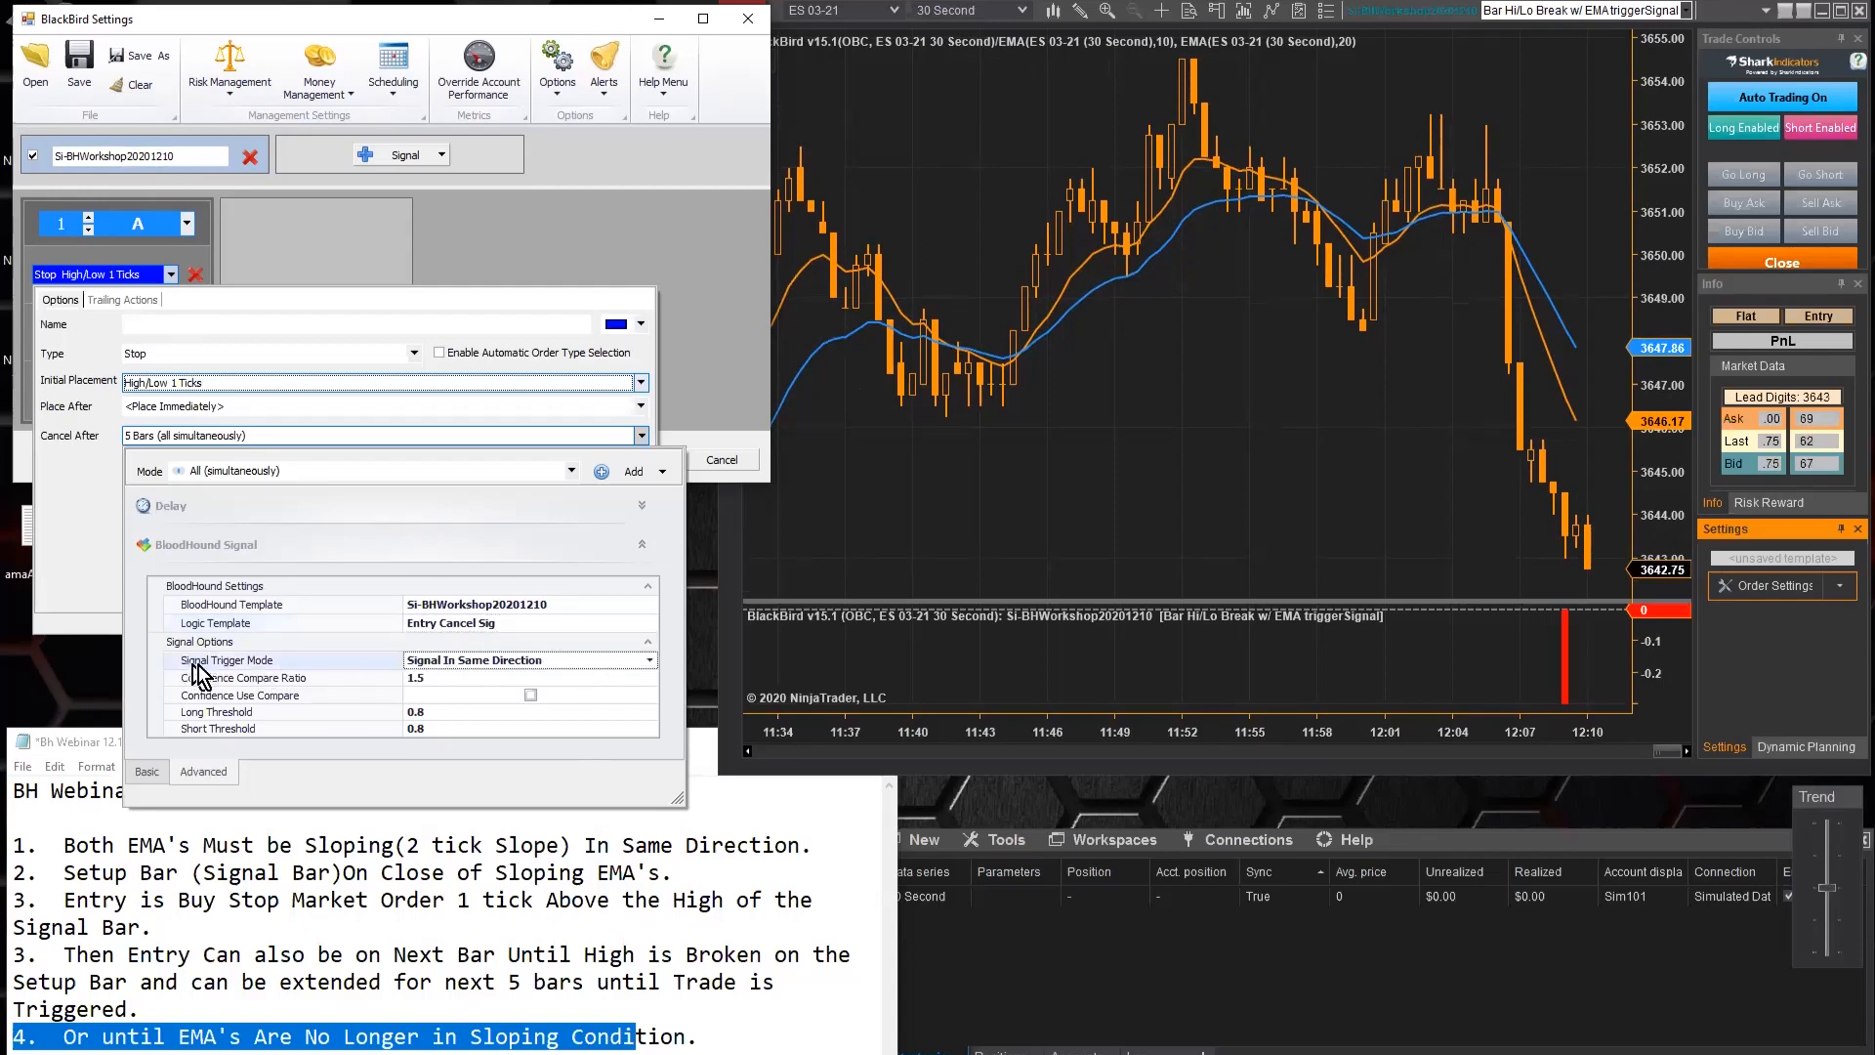
{"action": "left_click", "coordinate": [651, 662]}
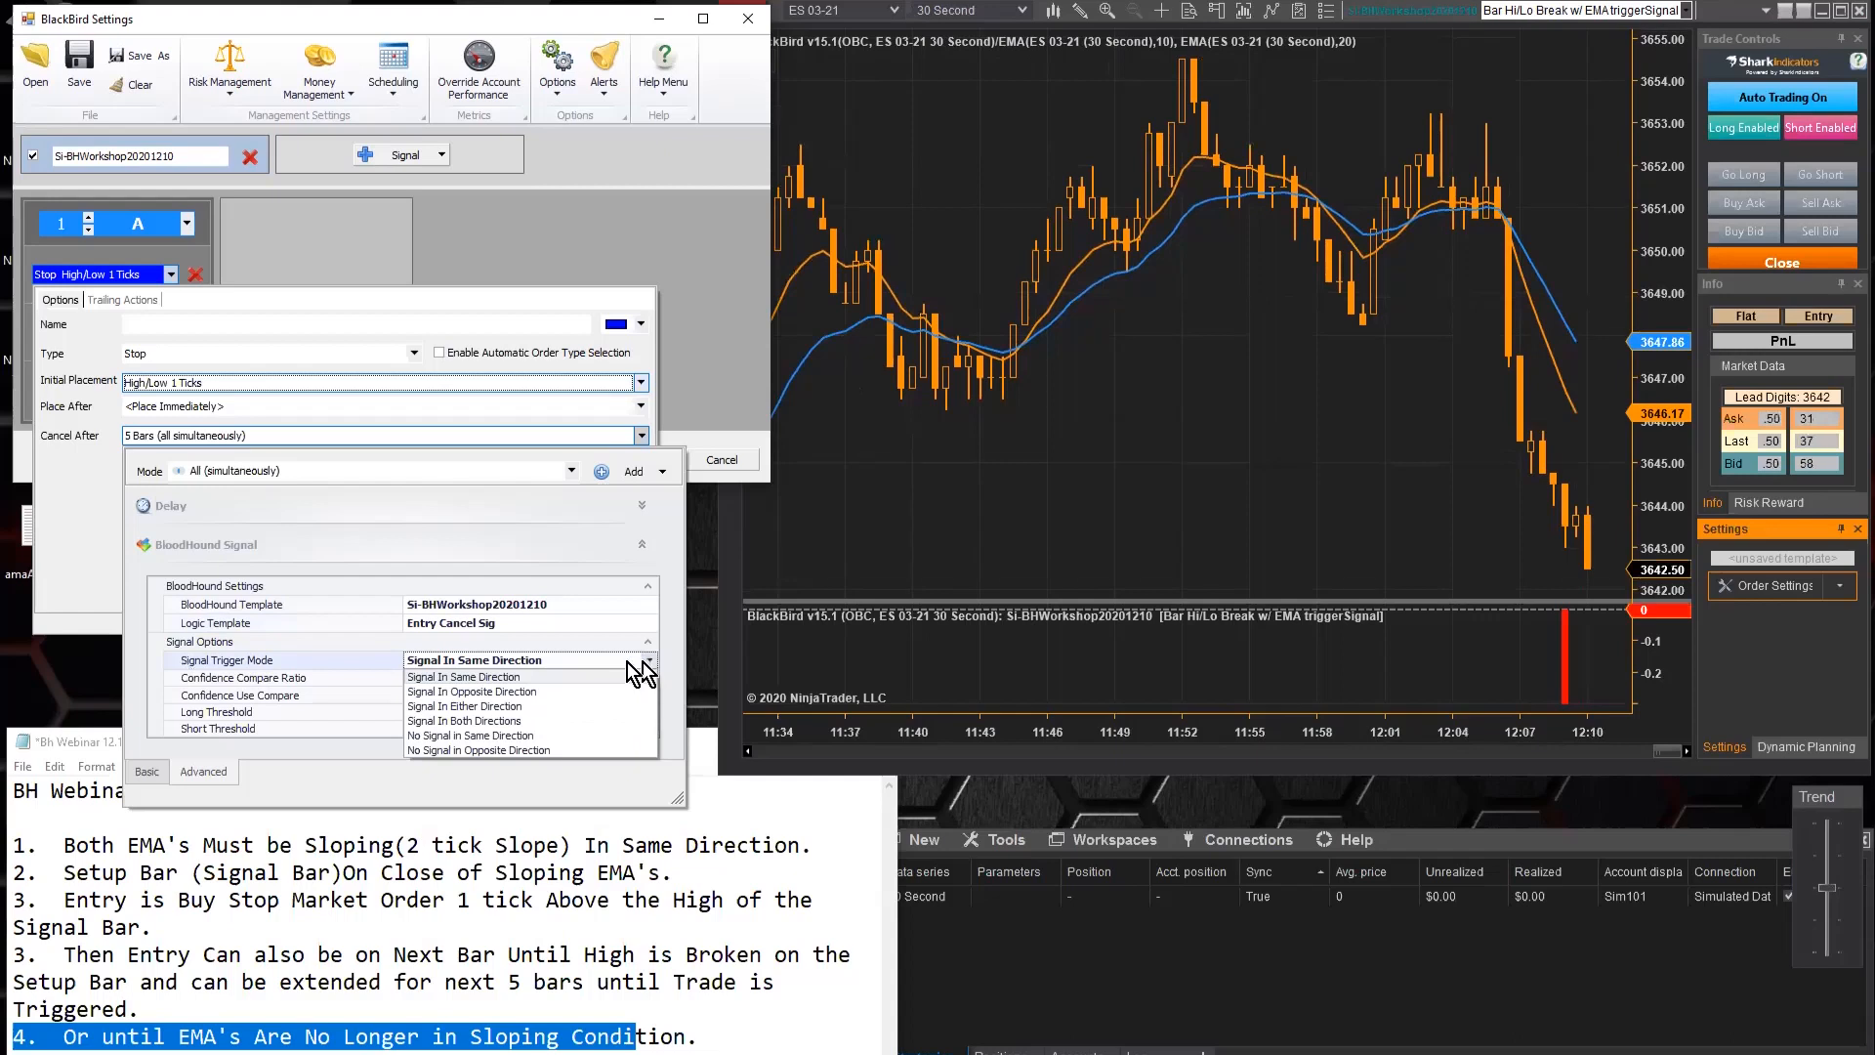
{"action": "left_click", "coordinate": [521, 691]}
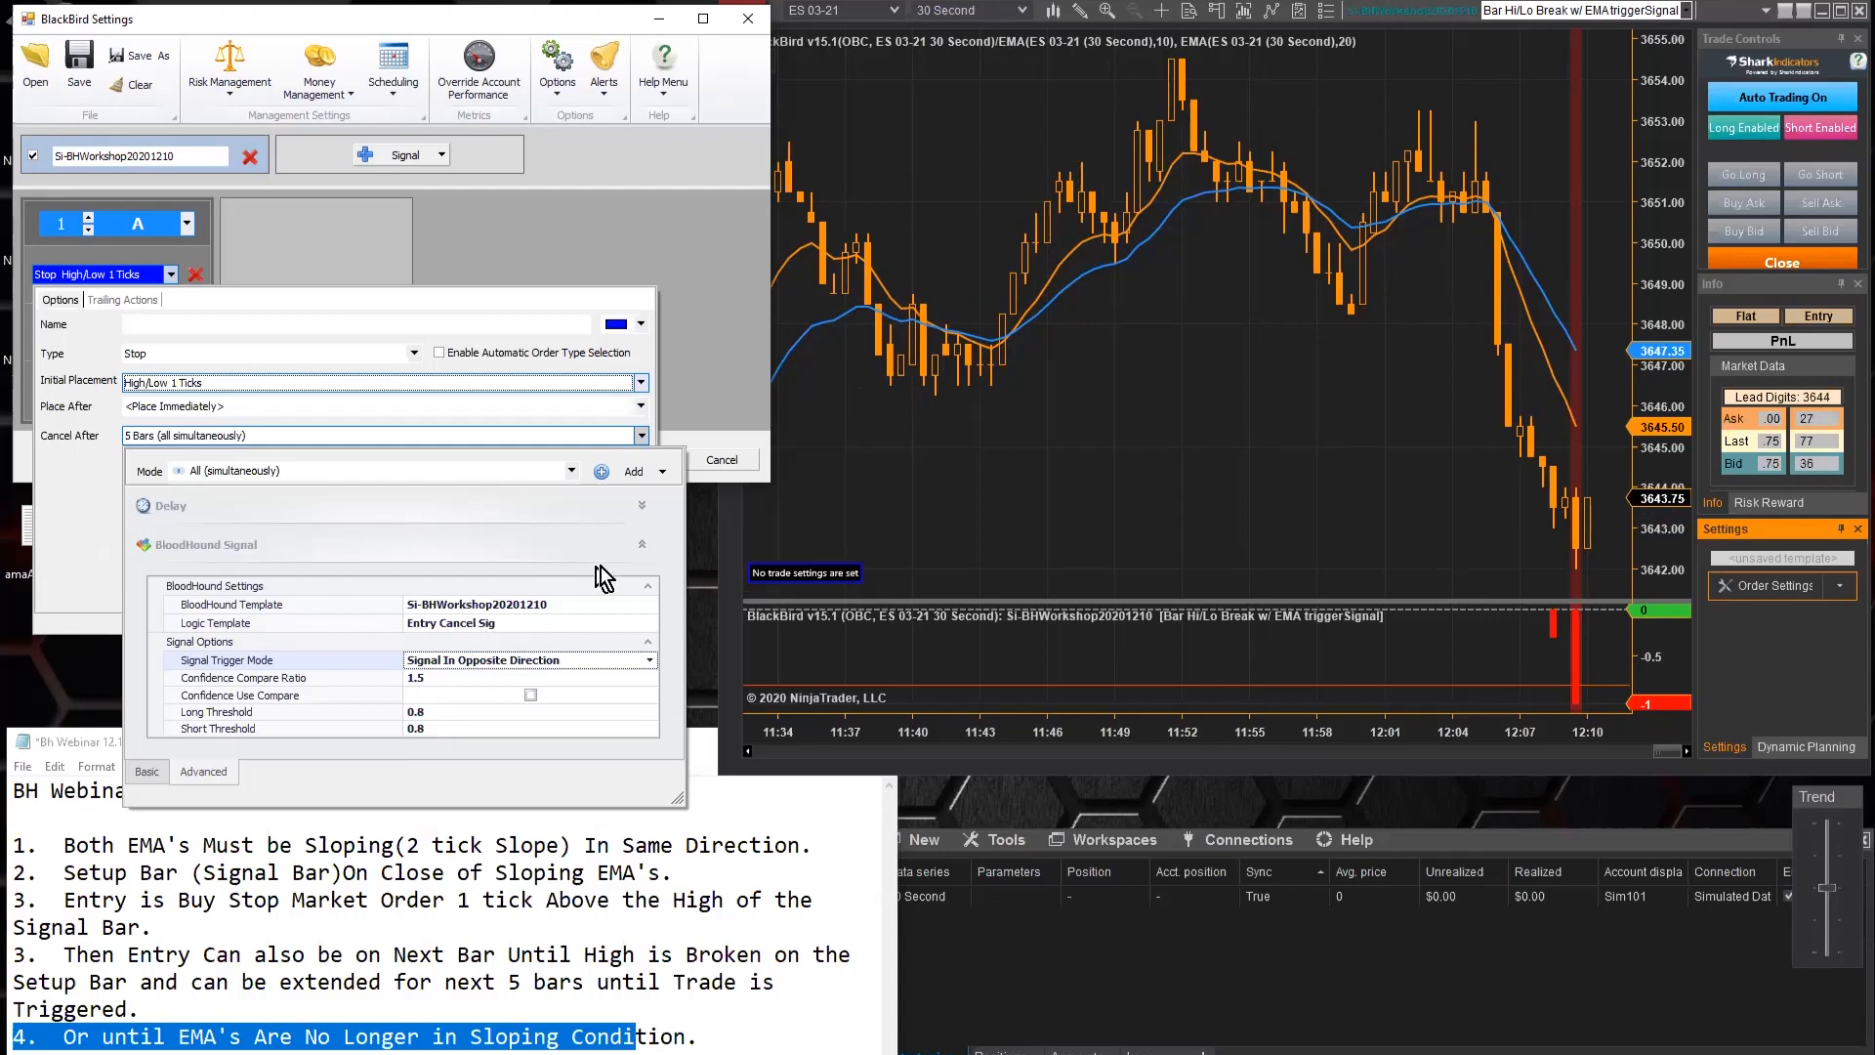
Review the Delay and BloodHound Signal conditions, and set the Cancel After mode to Any so either one cancels the entry
{"action": "left_click", "coordinate": [643, 545]}
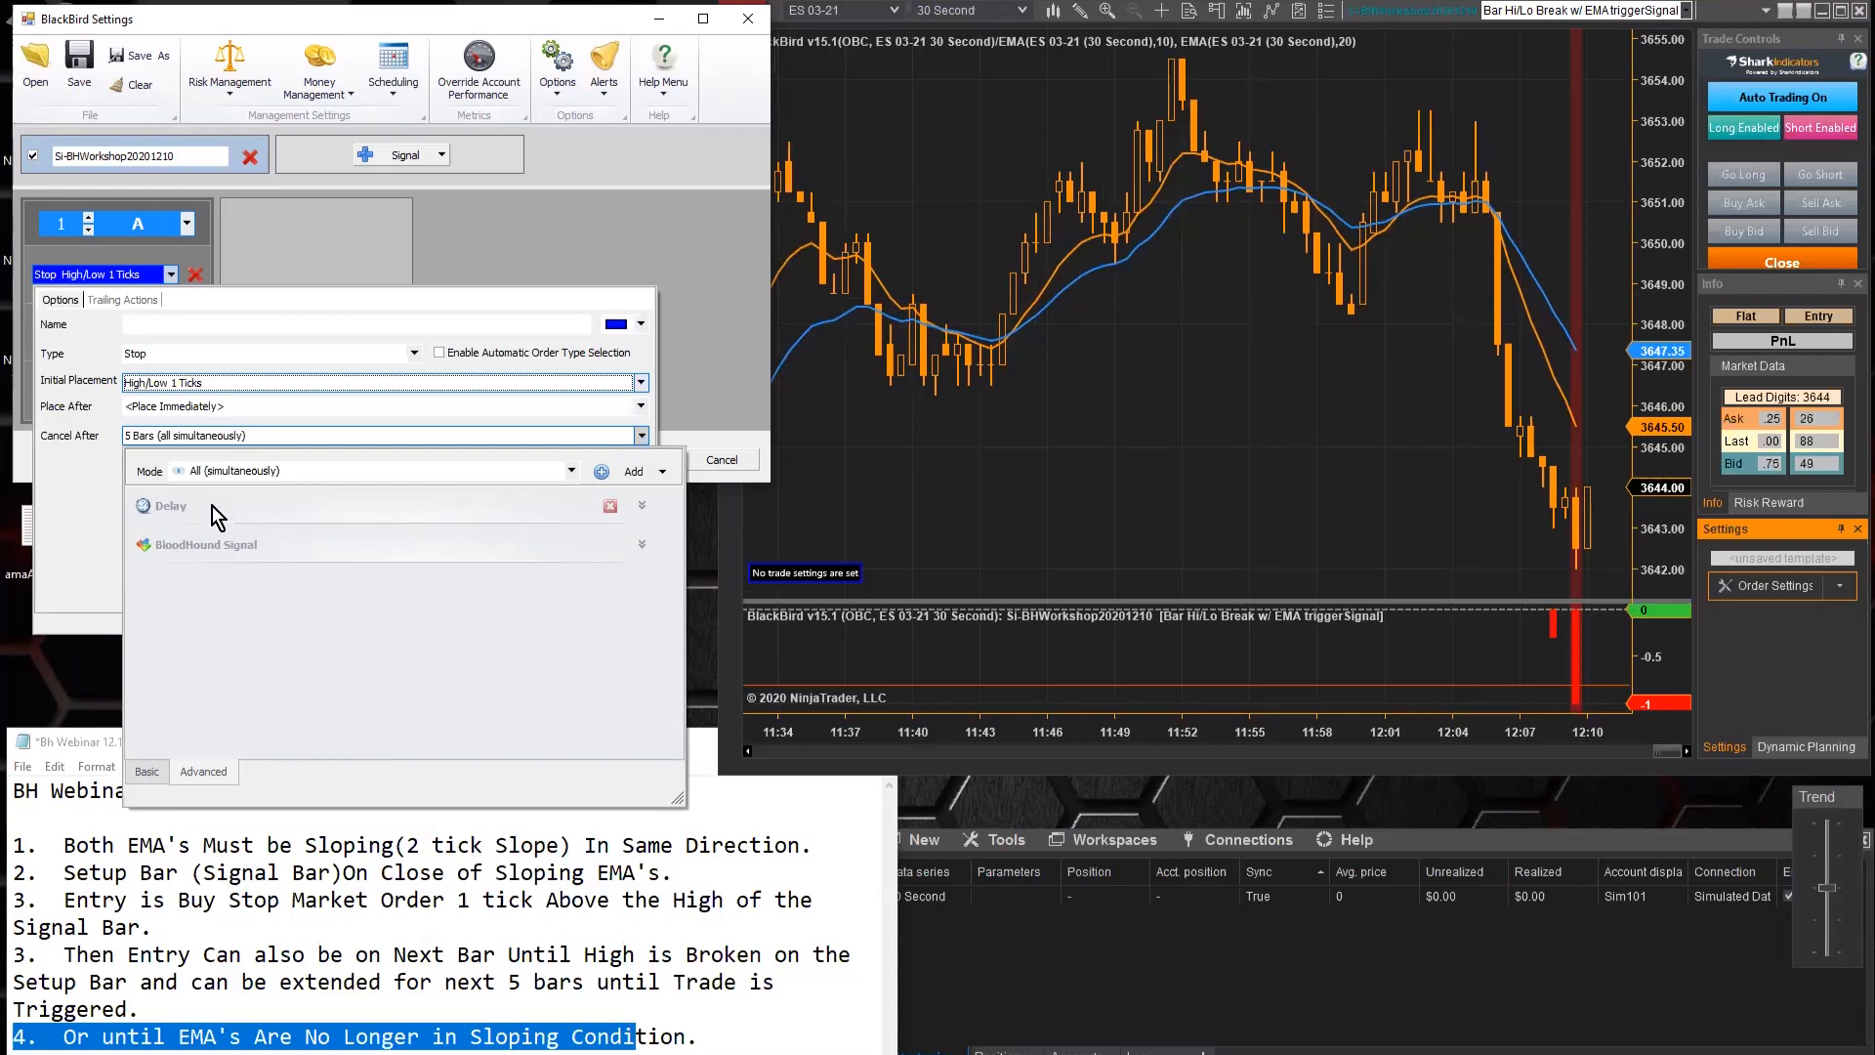
{"action": "left_click", "coordinate": [641, 506]}
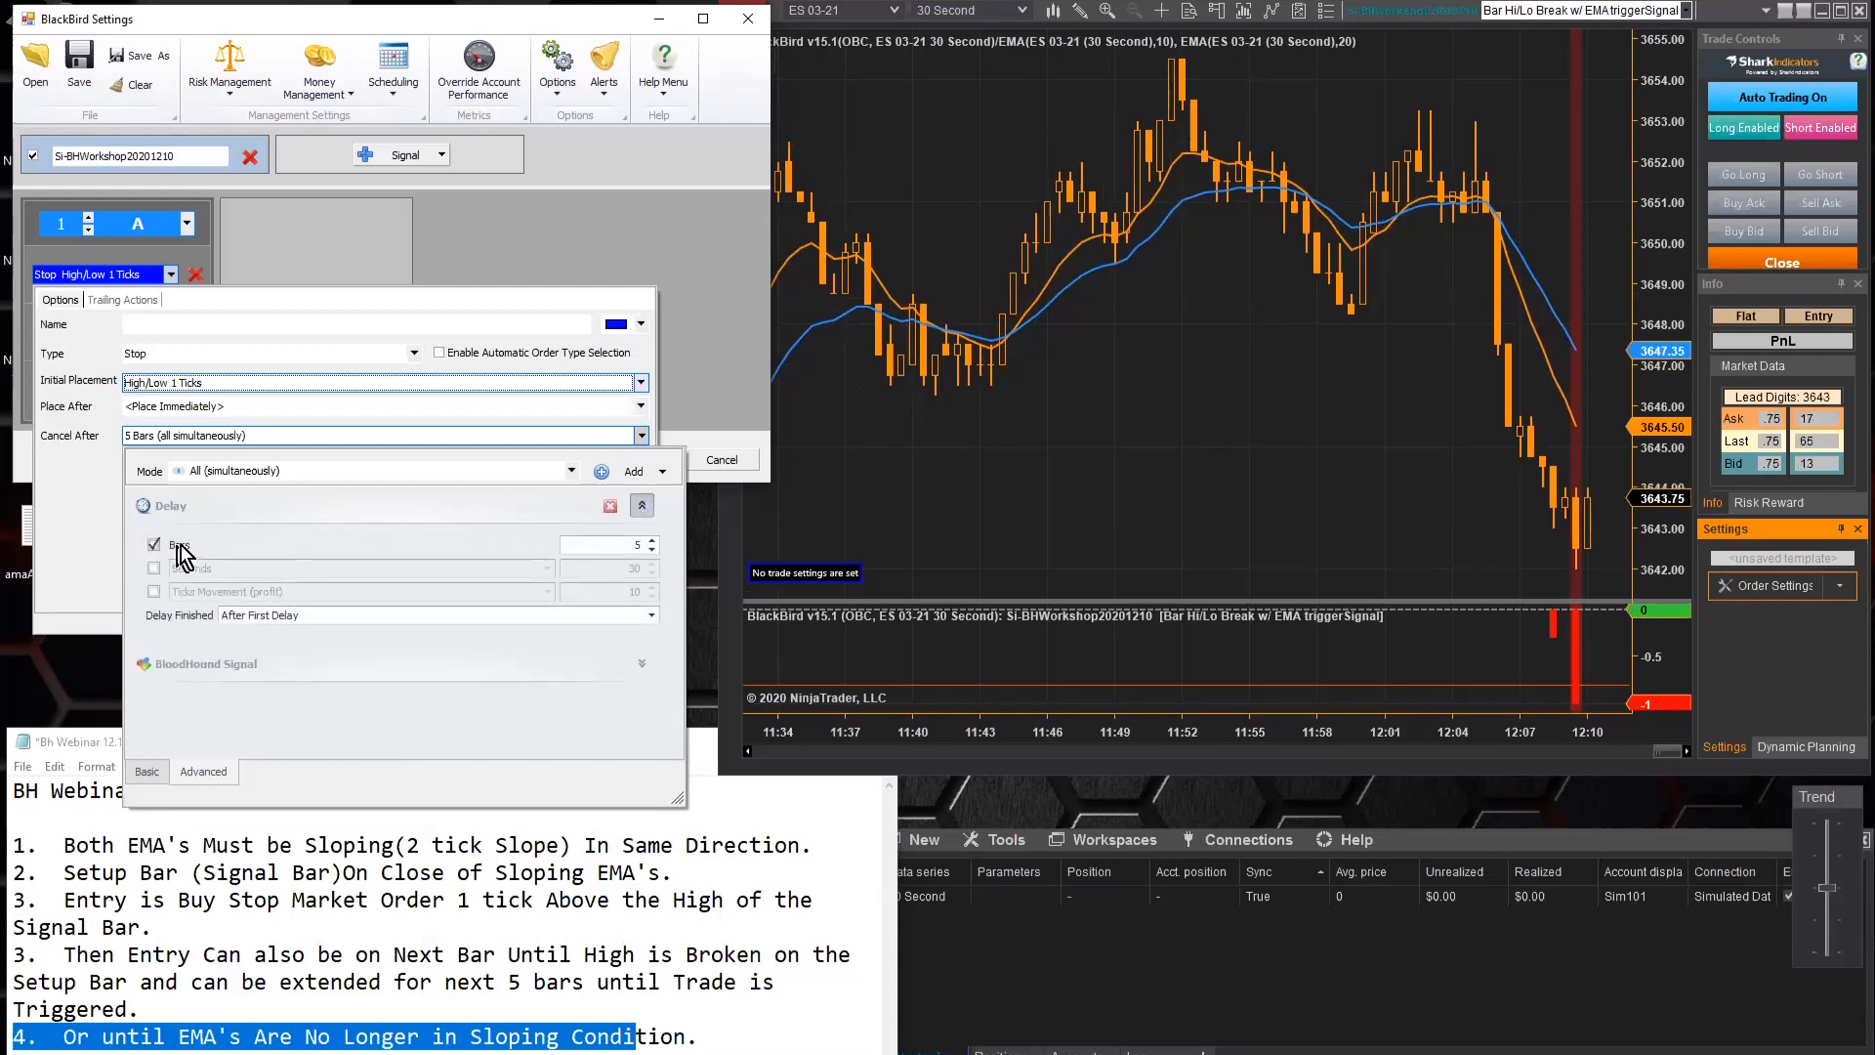
{"action": "double_click", "coordinate": [636, 545]}
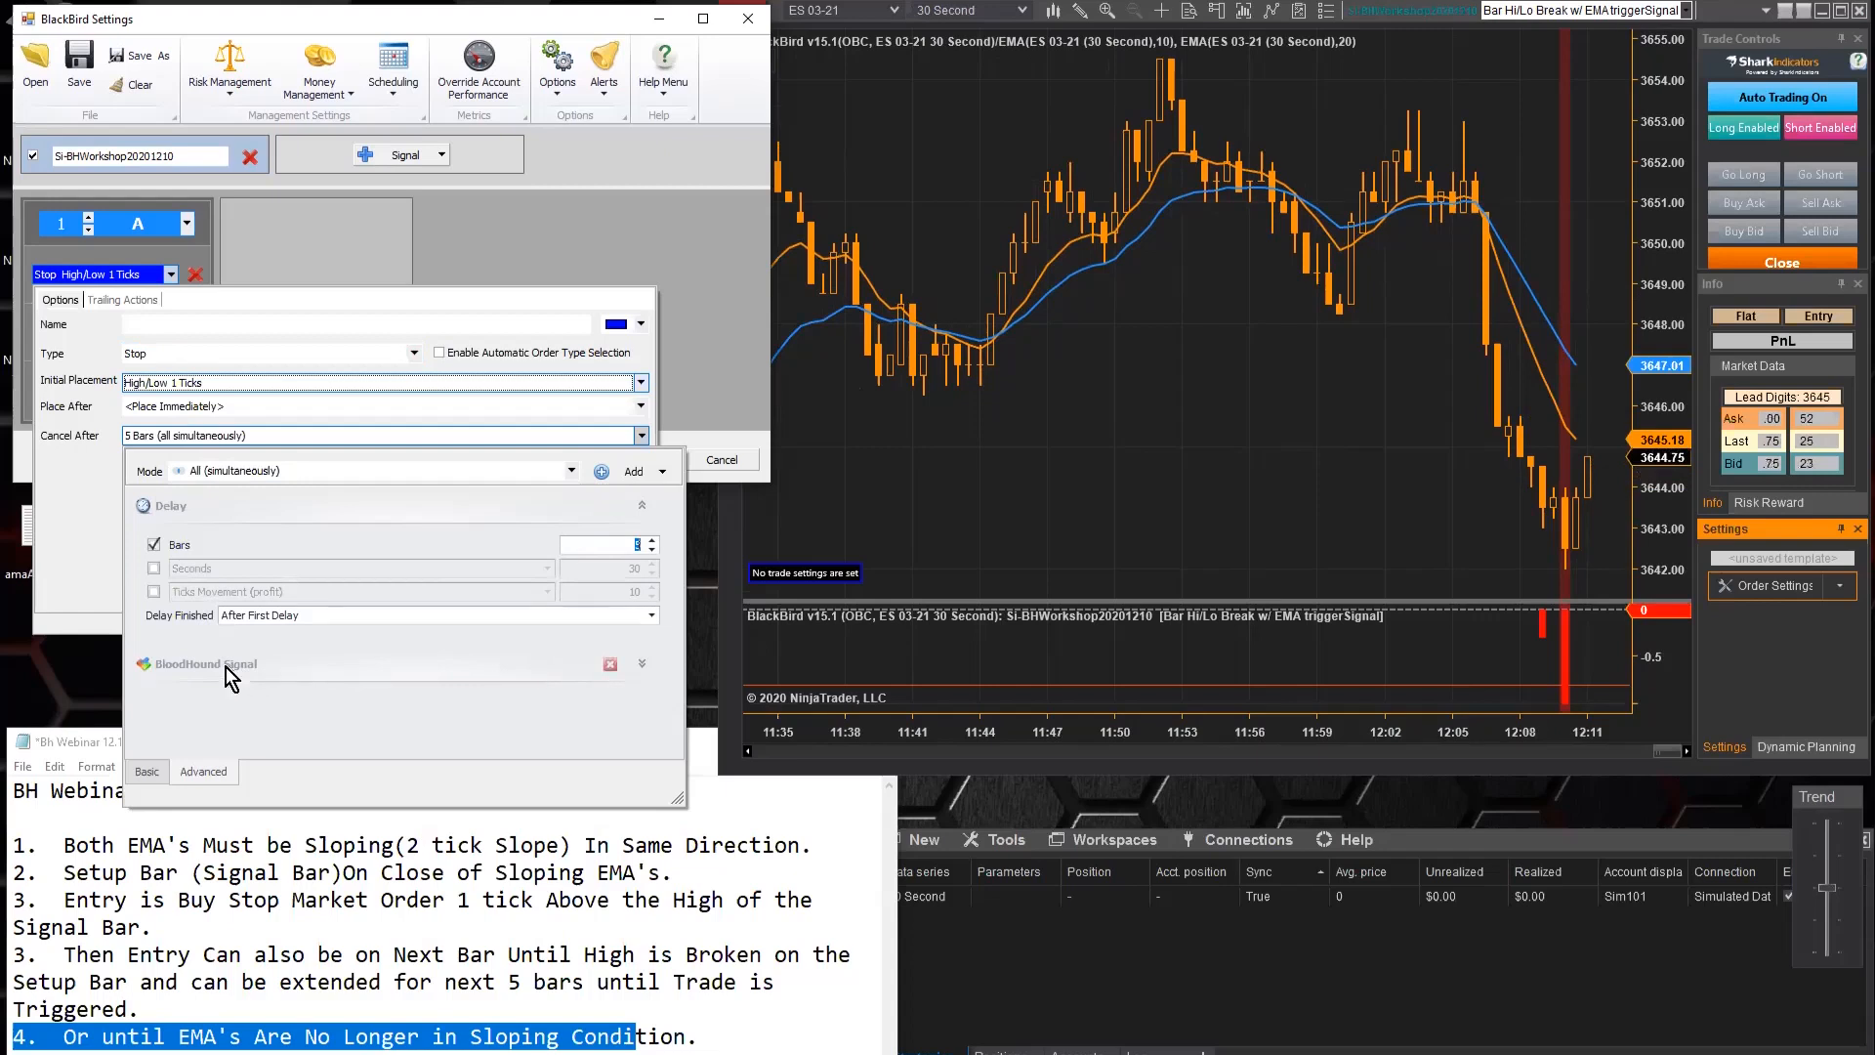
{"action": "left_click", "coordinate": [645, 664]}
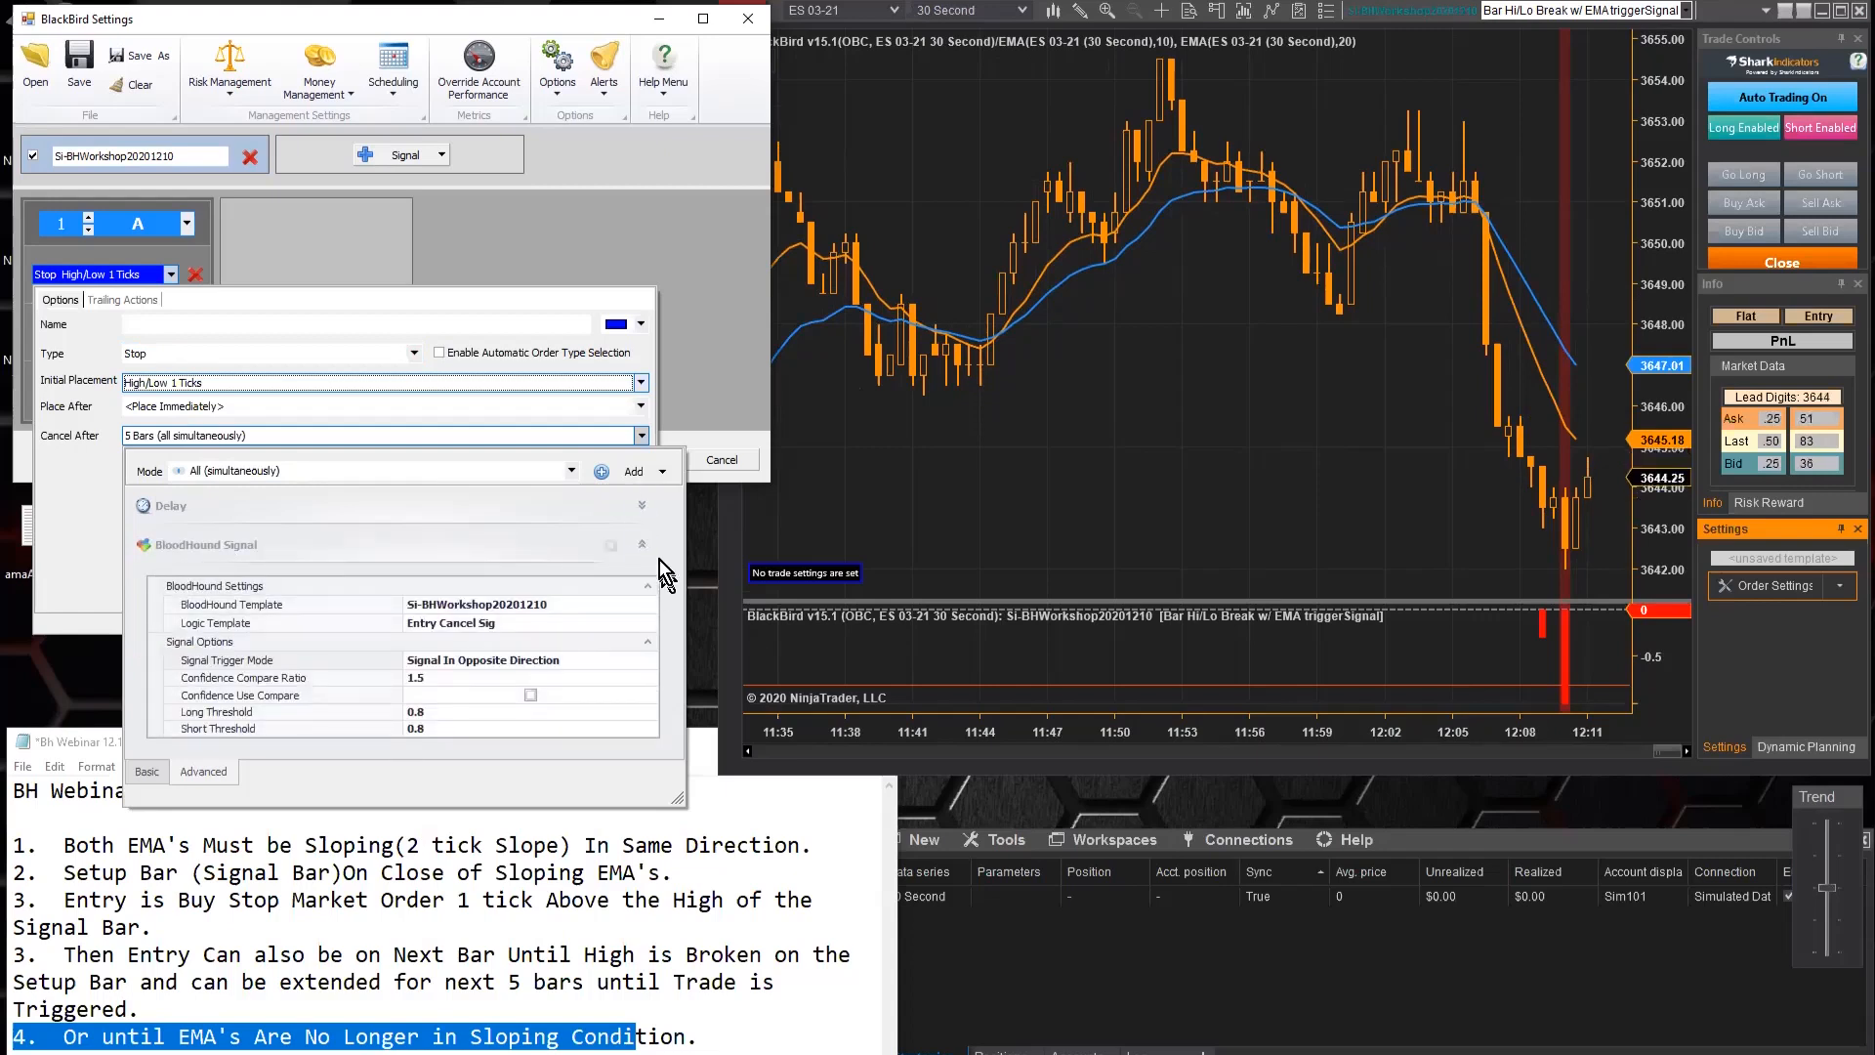
{"action": "left_click", "coordinate": [648, 546]}
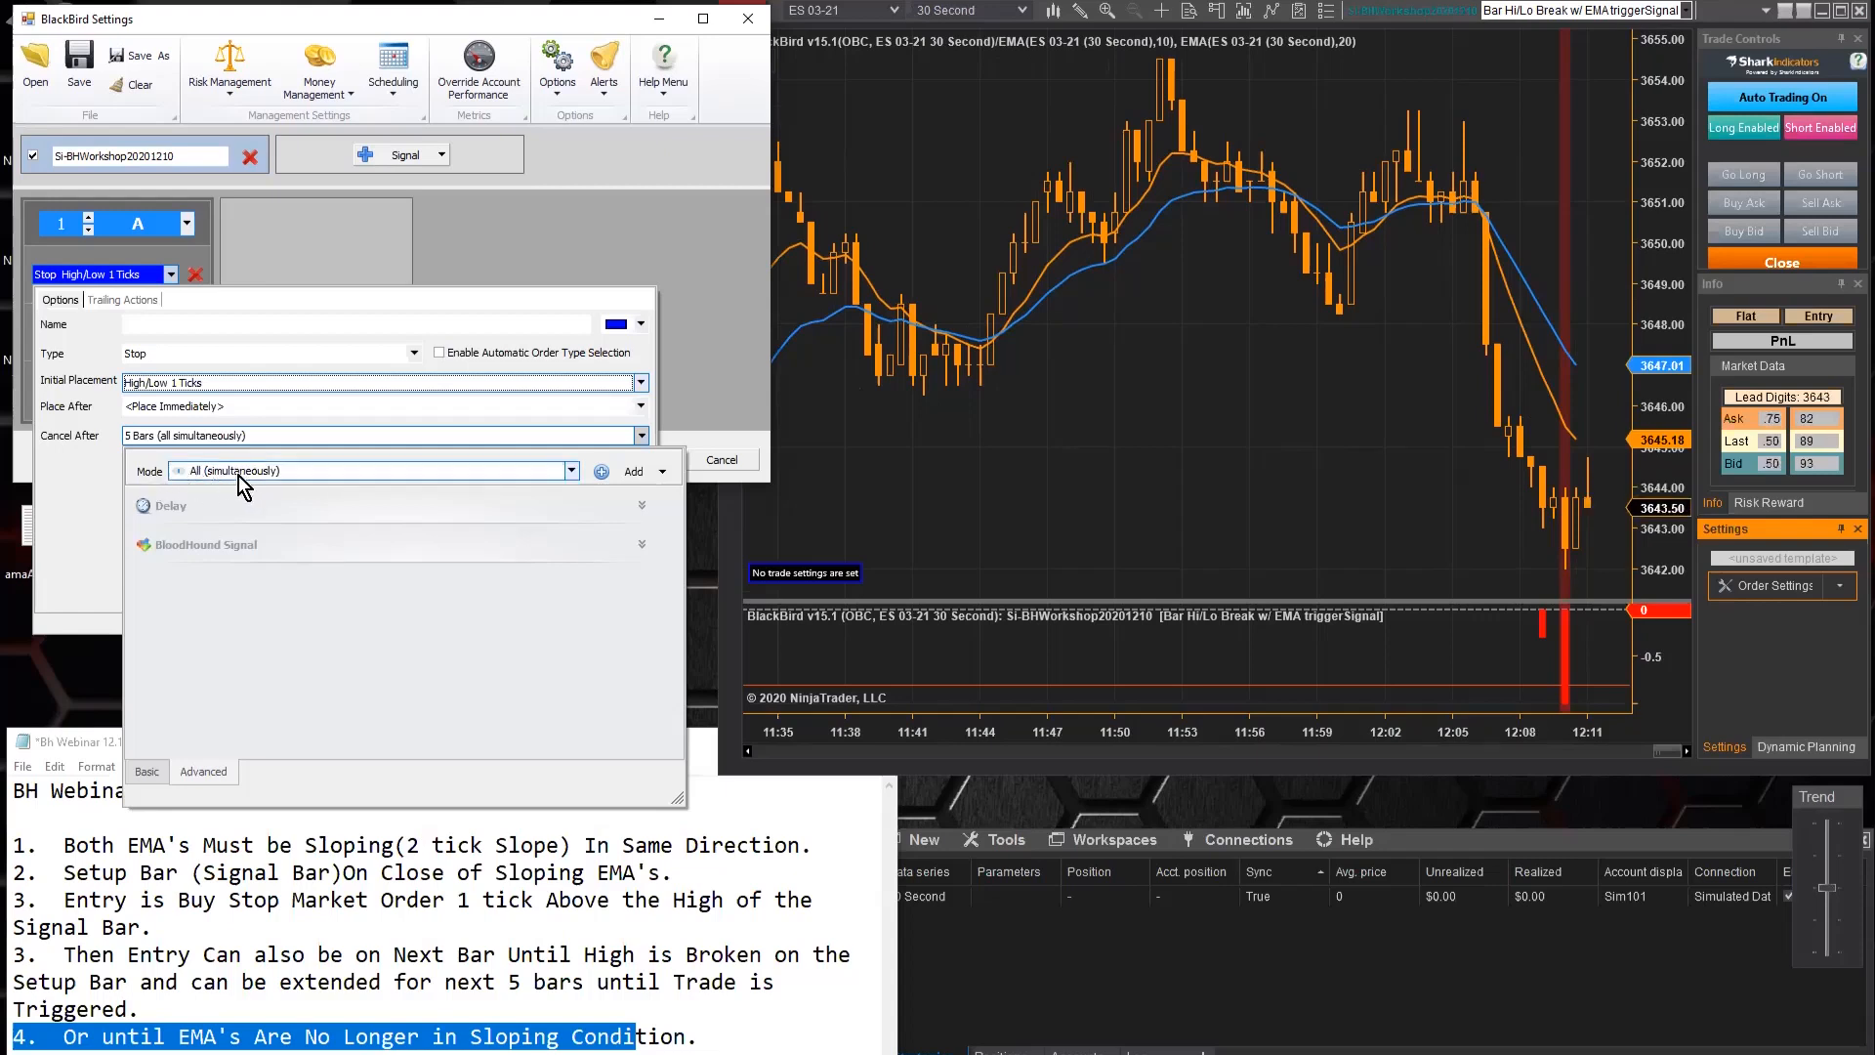
{"action": "left_click", "coordinate": [574, 472]}
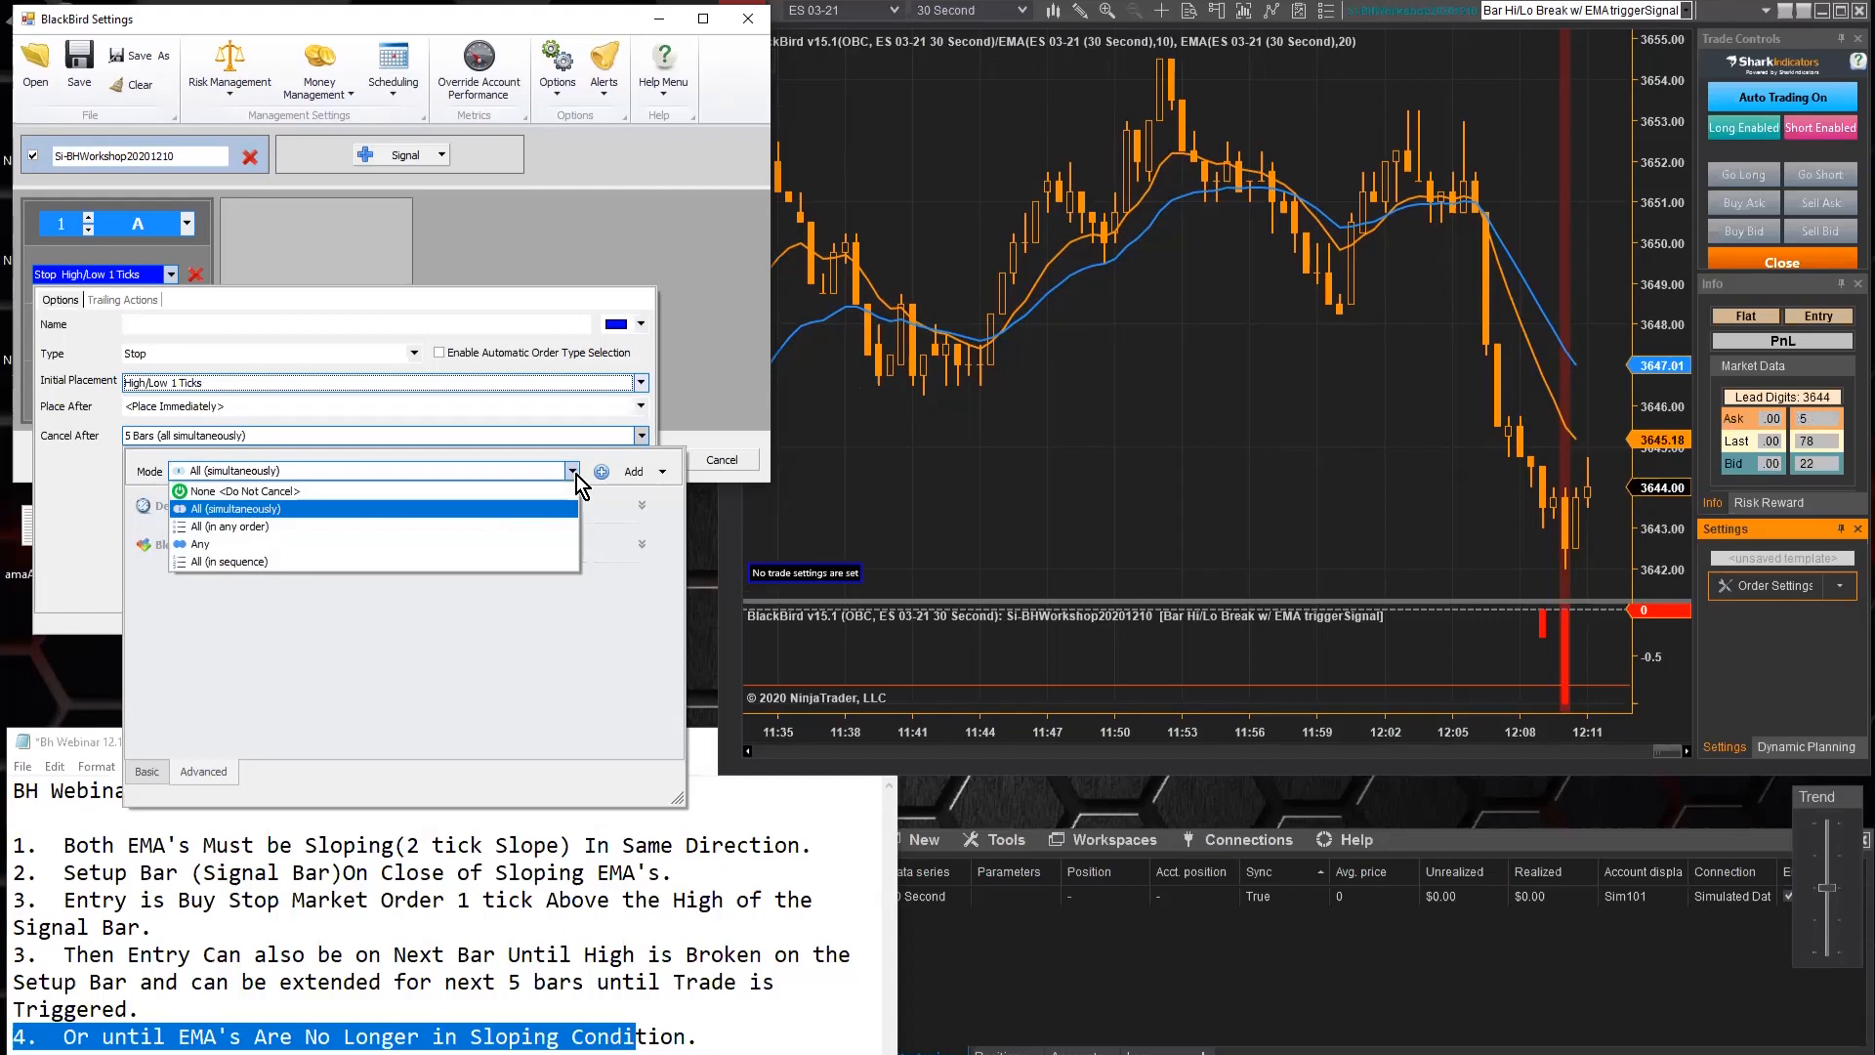
{"action": "left_click", "coordinate": [225, 543]}
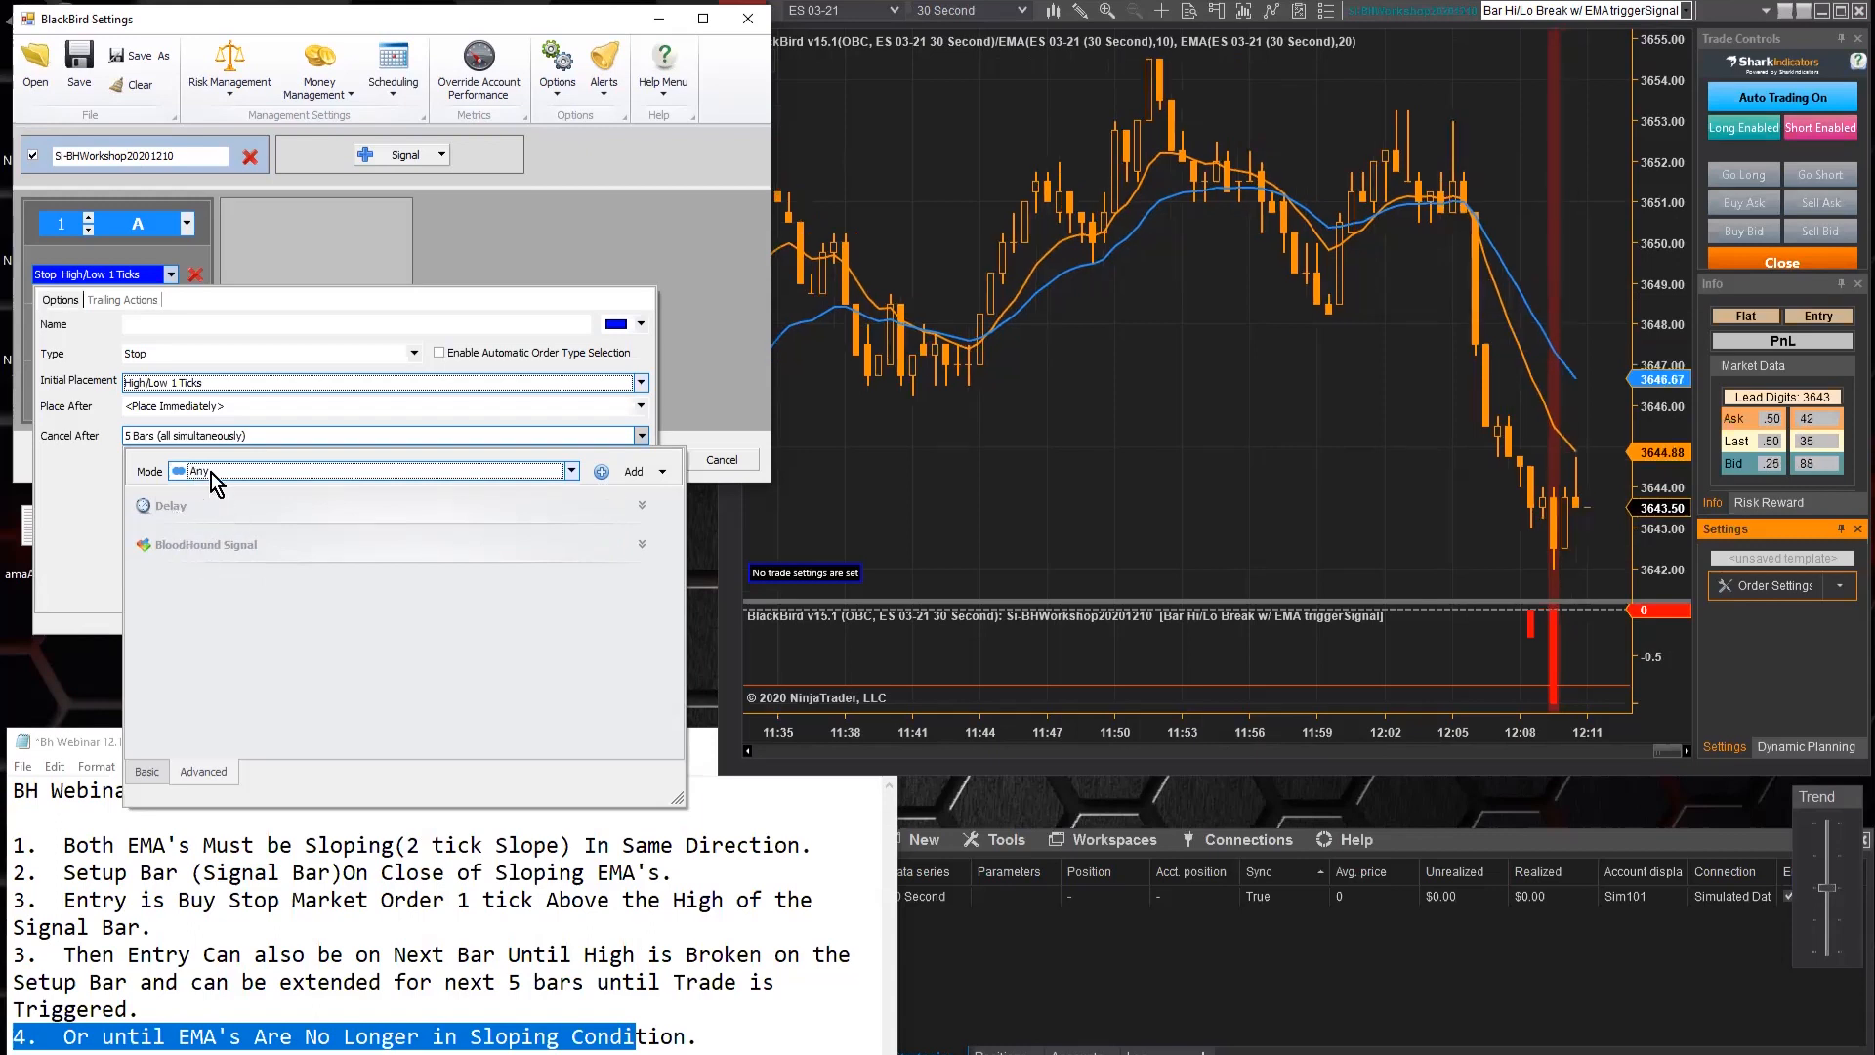
{"action": "left_click", "coordinate": [66, 506]}
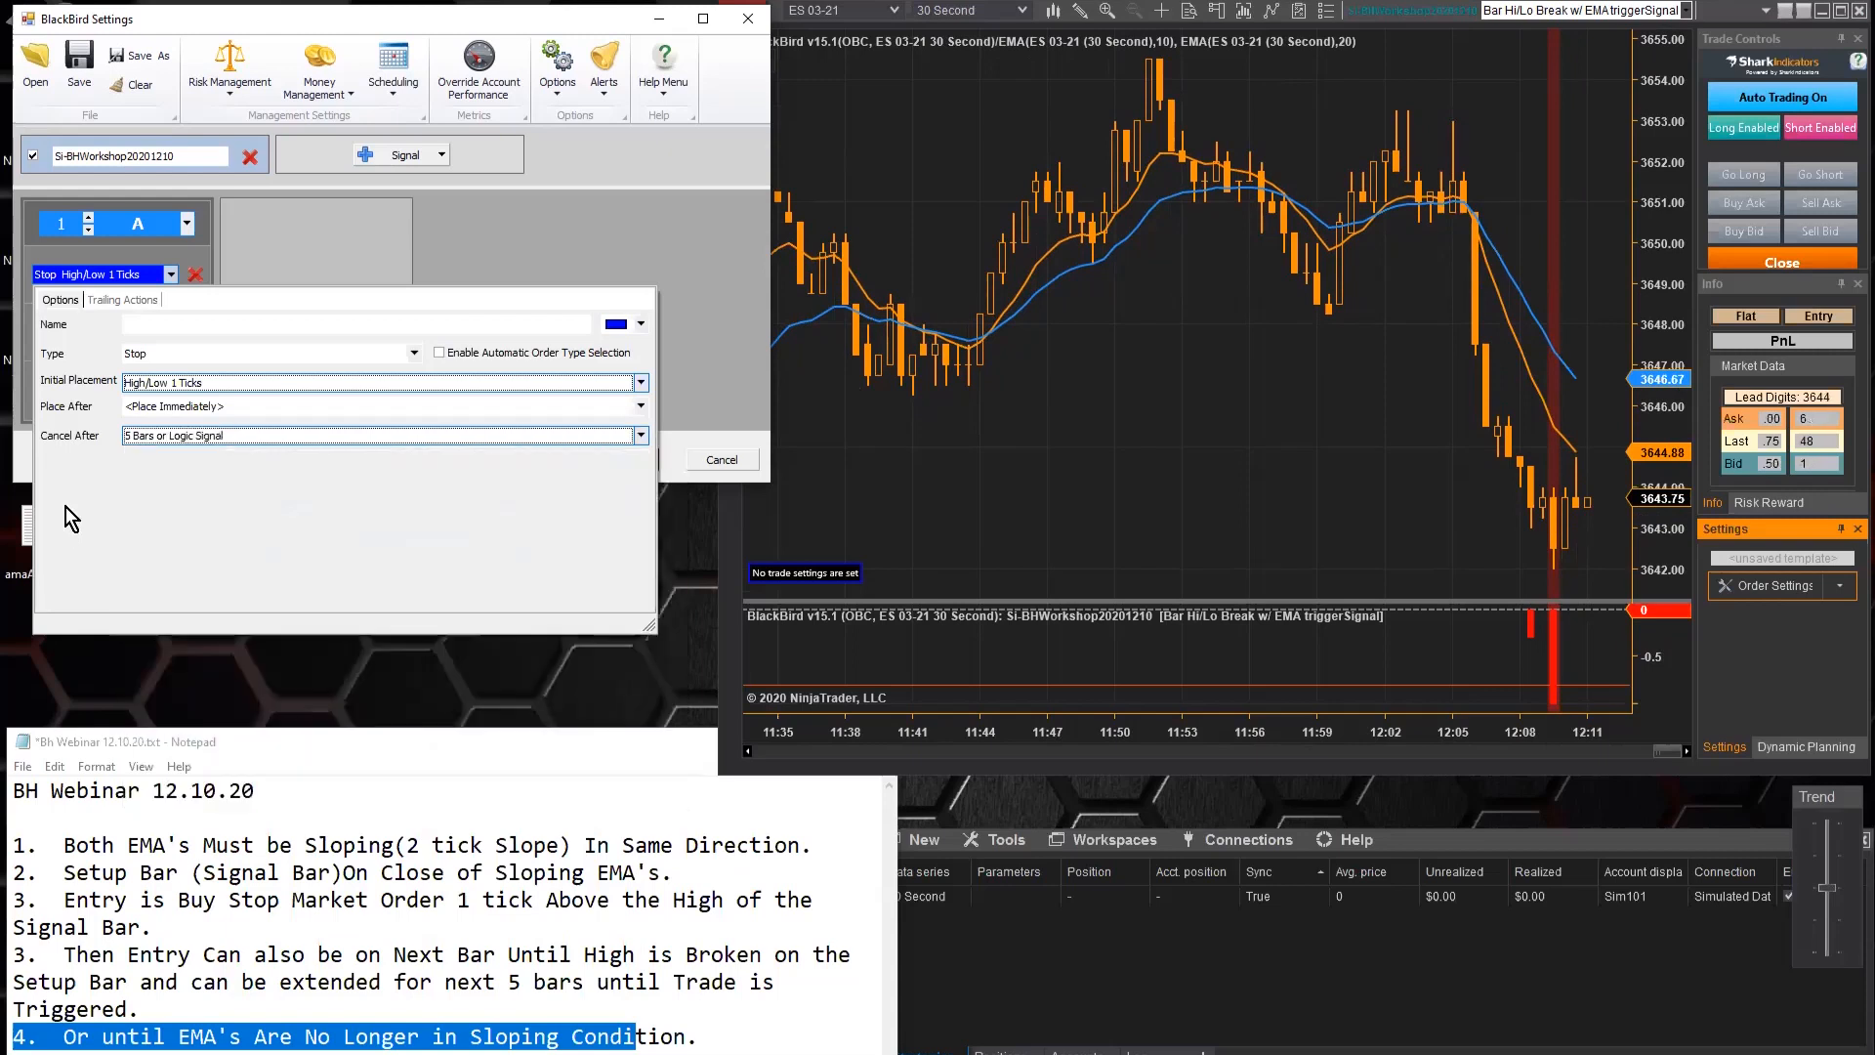
{"action": "left_click", "coordinate": [246, 252]}
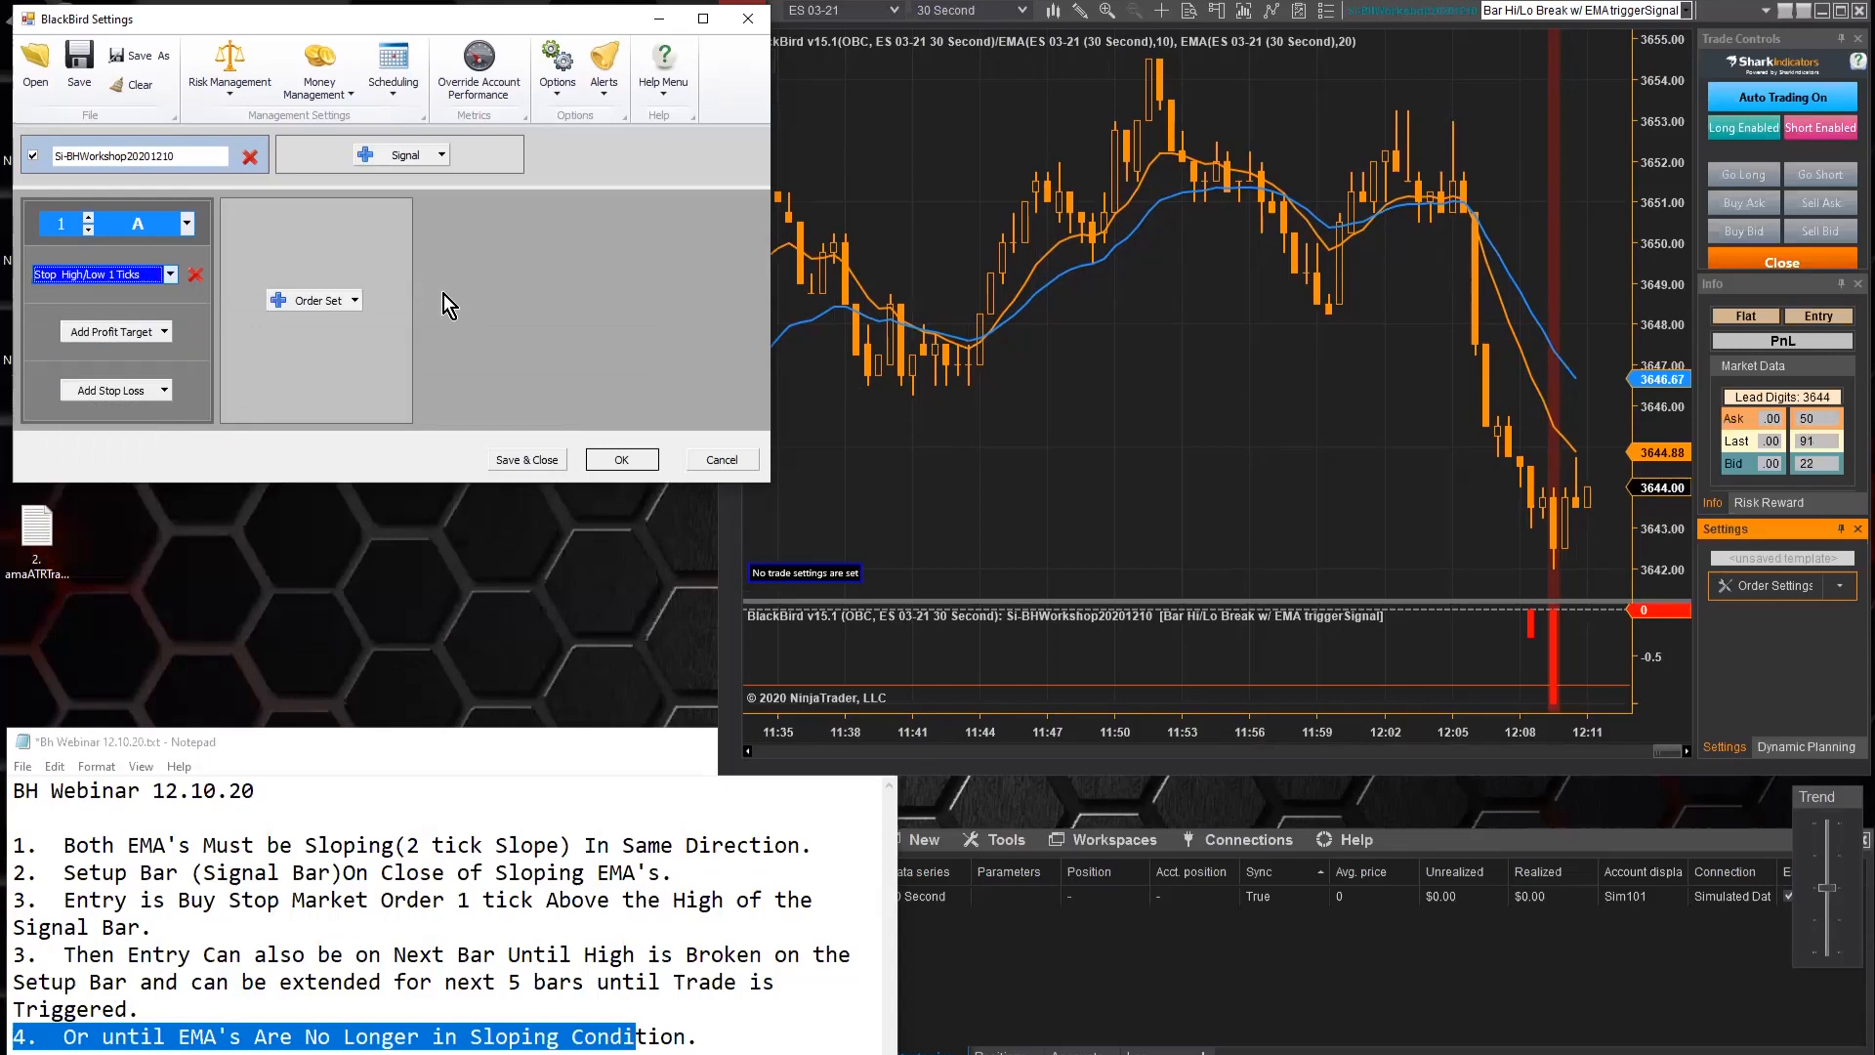
Apply the BlackBird settings with the simulated data trending fully upward, and examine the two EMAs around the short signal
{"action": "left_click_drag", "start_coordinate": [1828, 889], "coordinate": [1838, 831]}
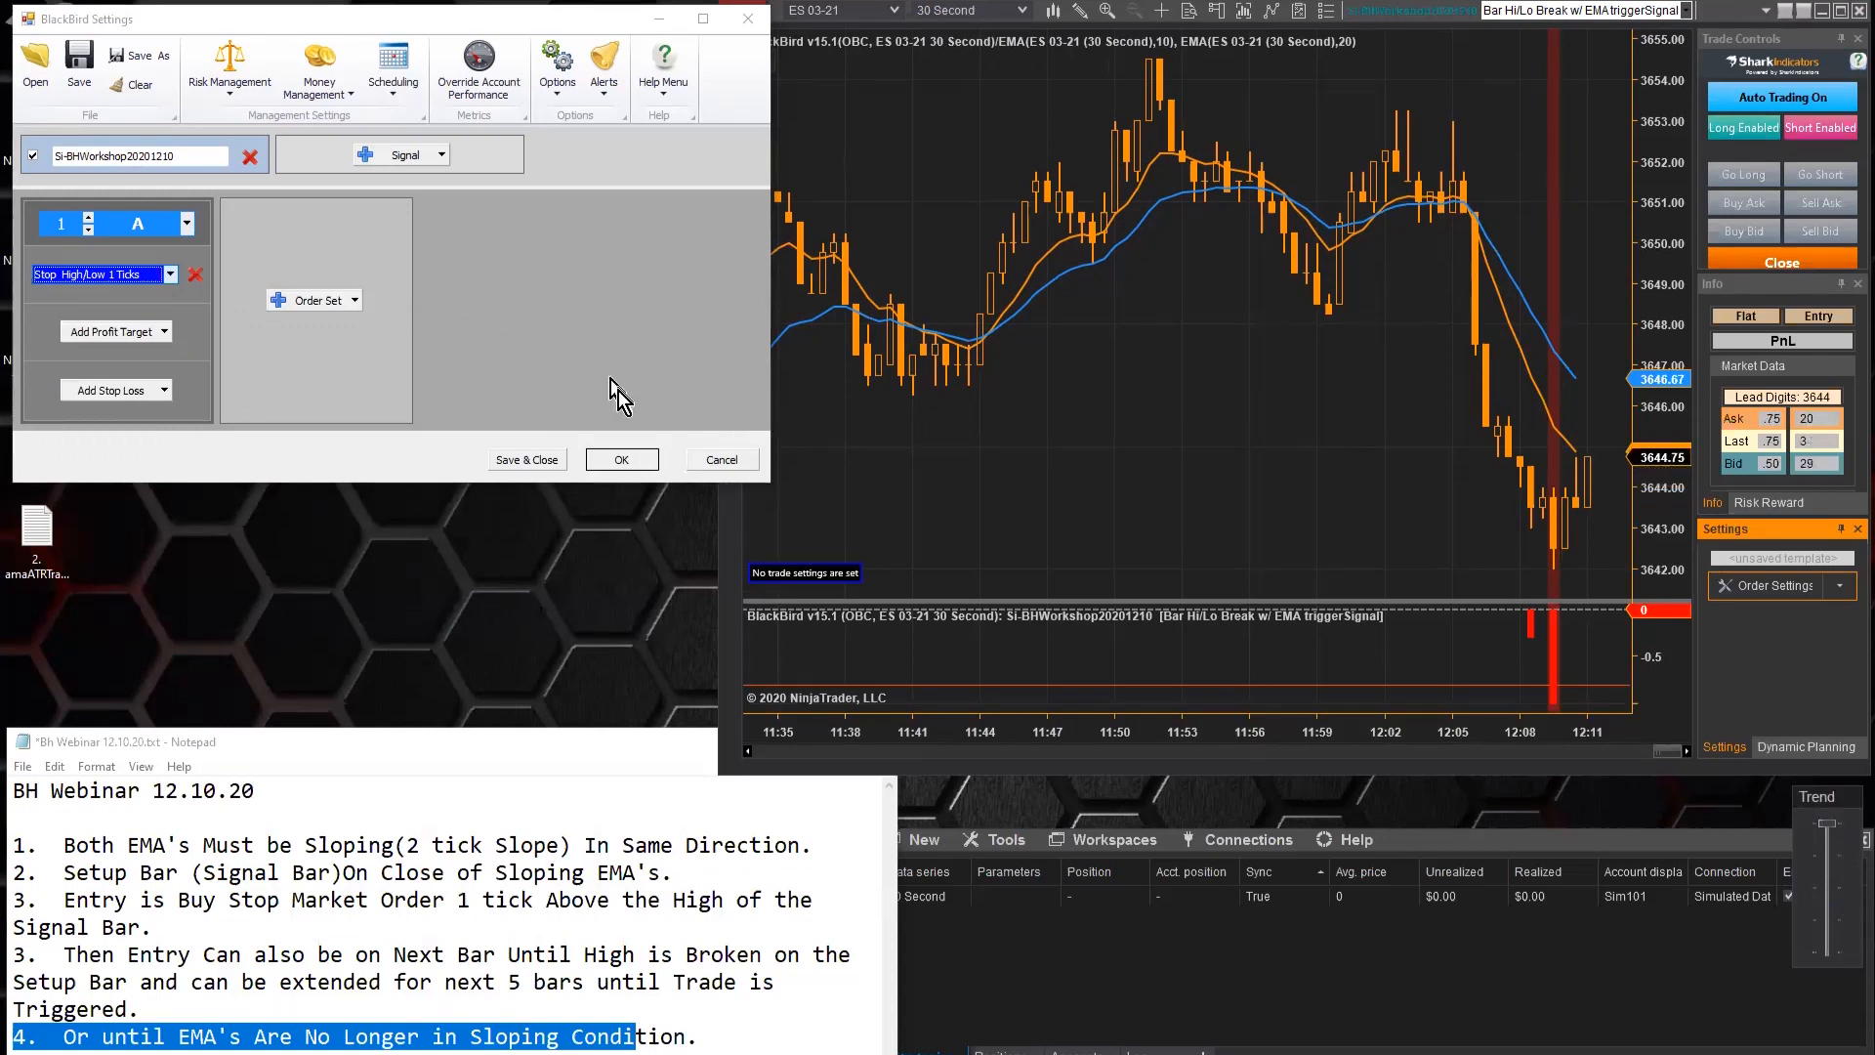
{"action": "left_click", "coordinate": [614, 460]}
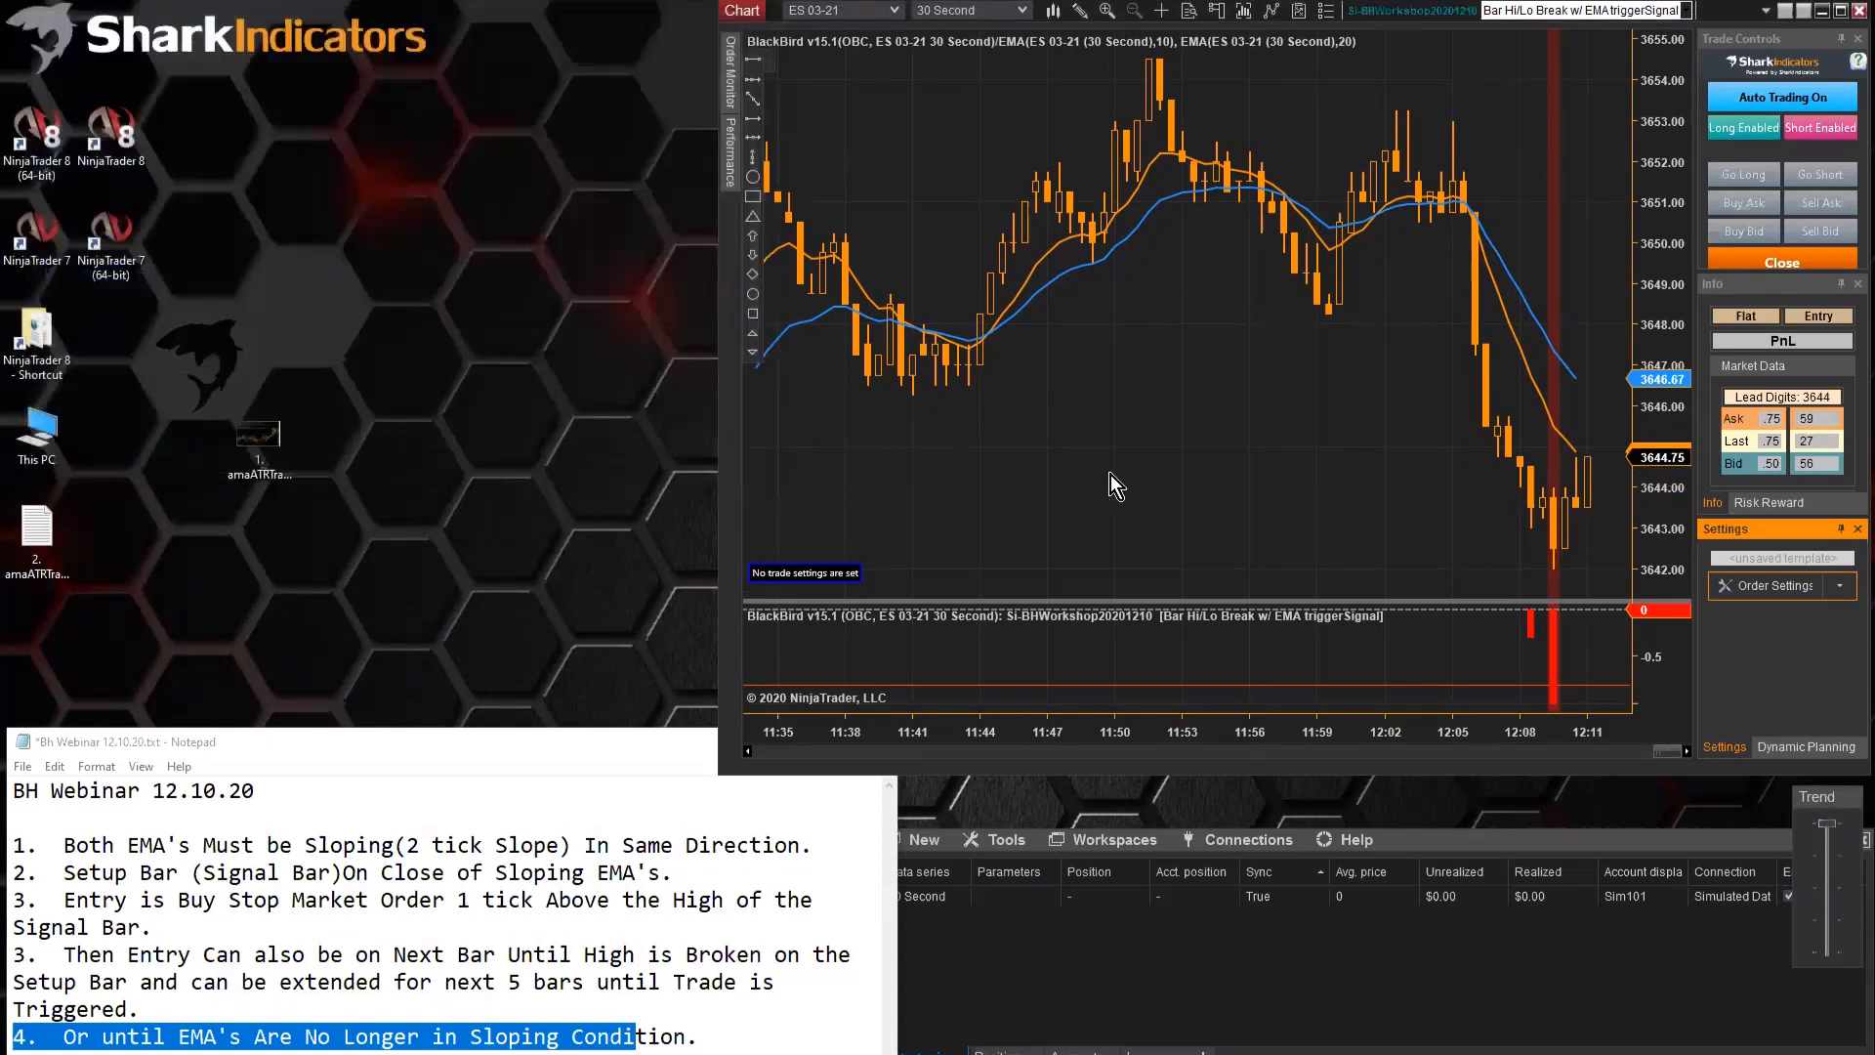
{"action": "middle_click", "coordinate": [1209, 453]}
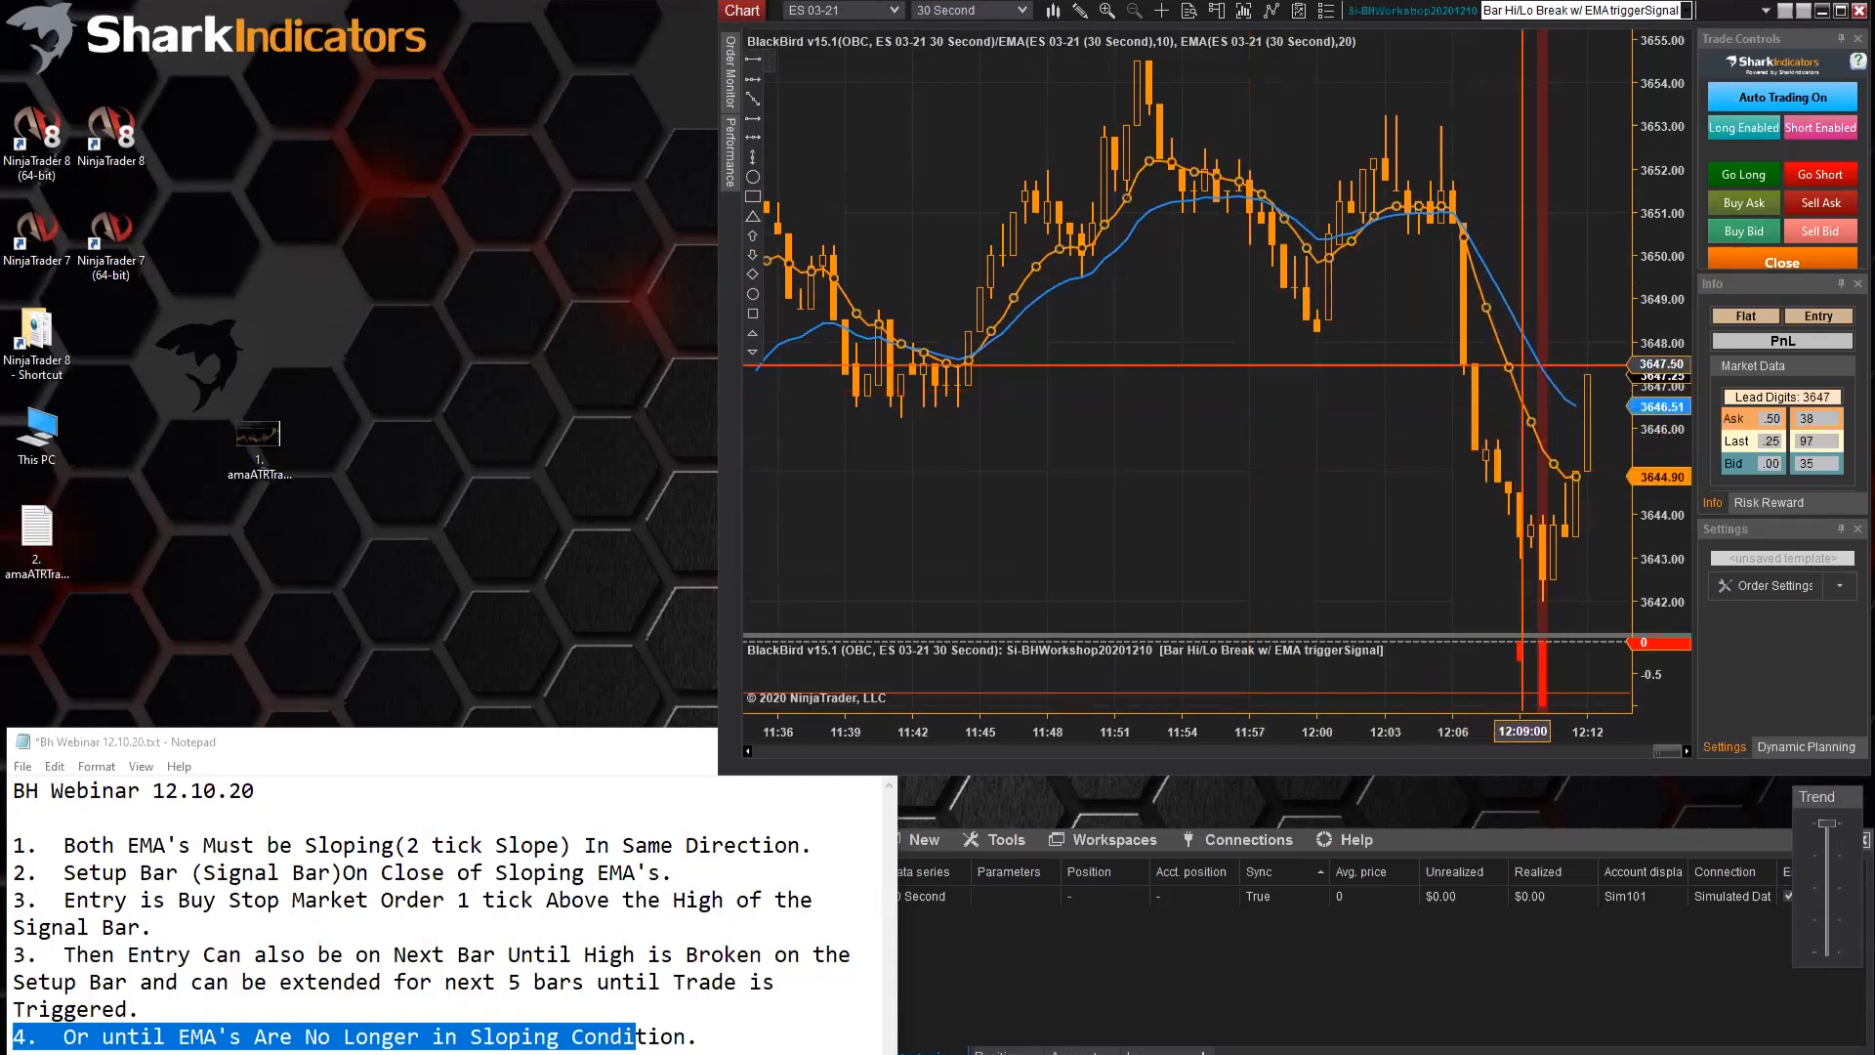
{"action": "left_click", "coordinate": [1526, 340]}
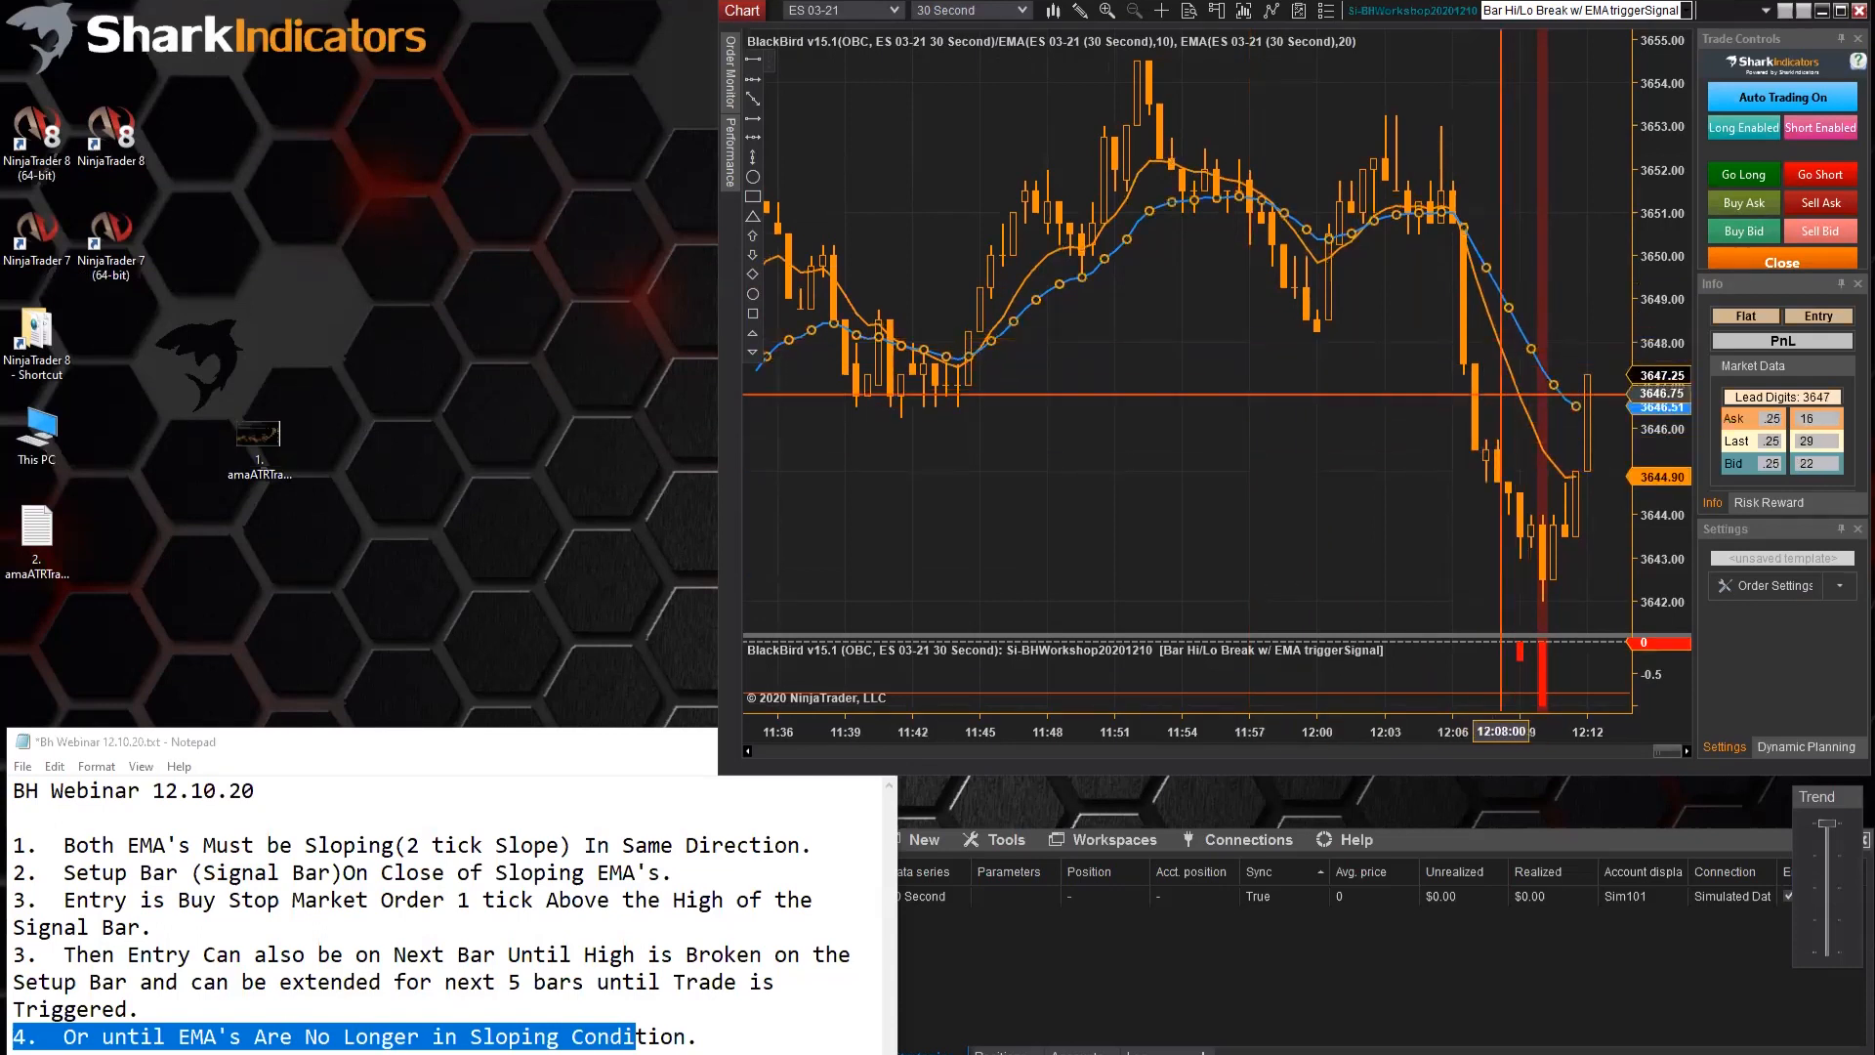
{"action": "left_click", "coordinate": [1359, 515]}
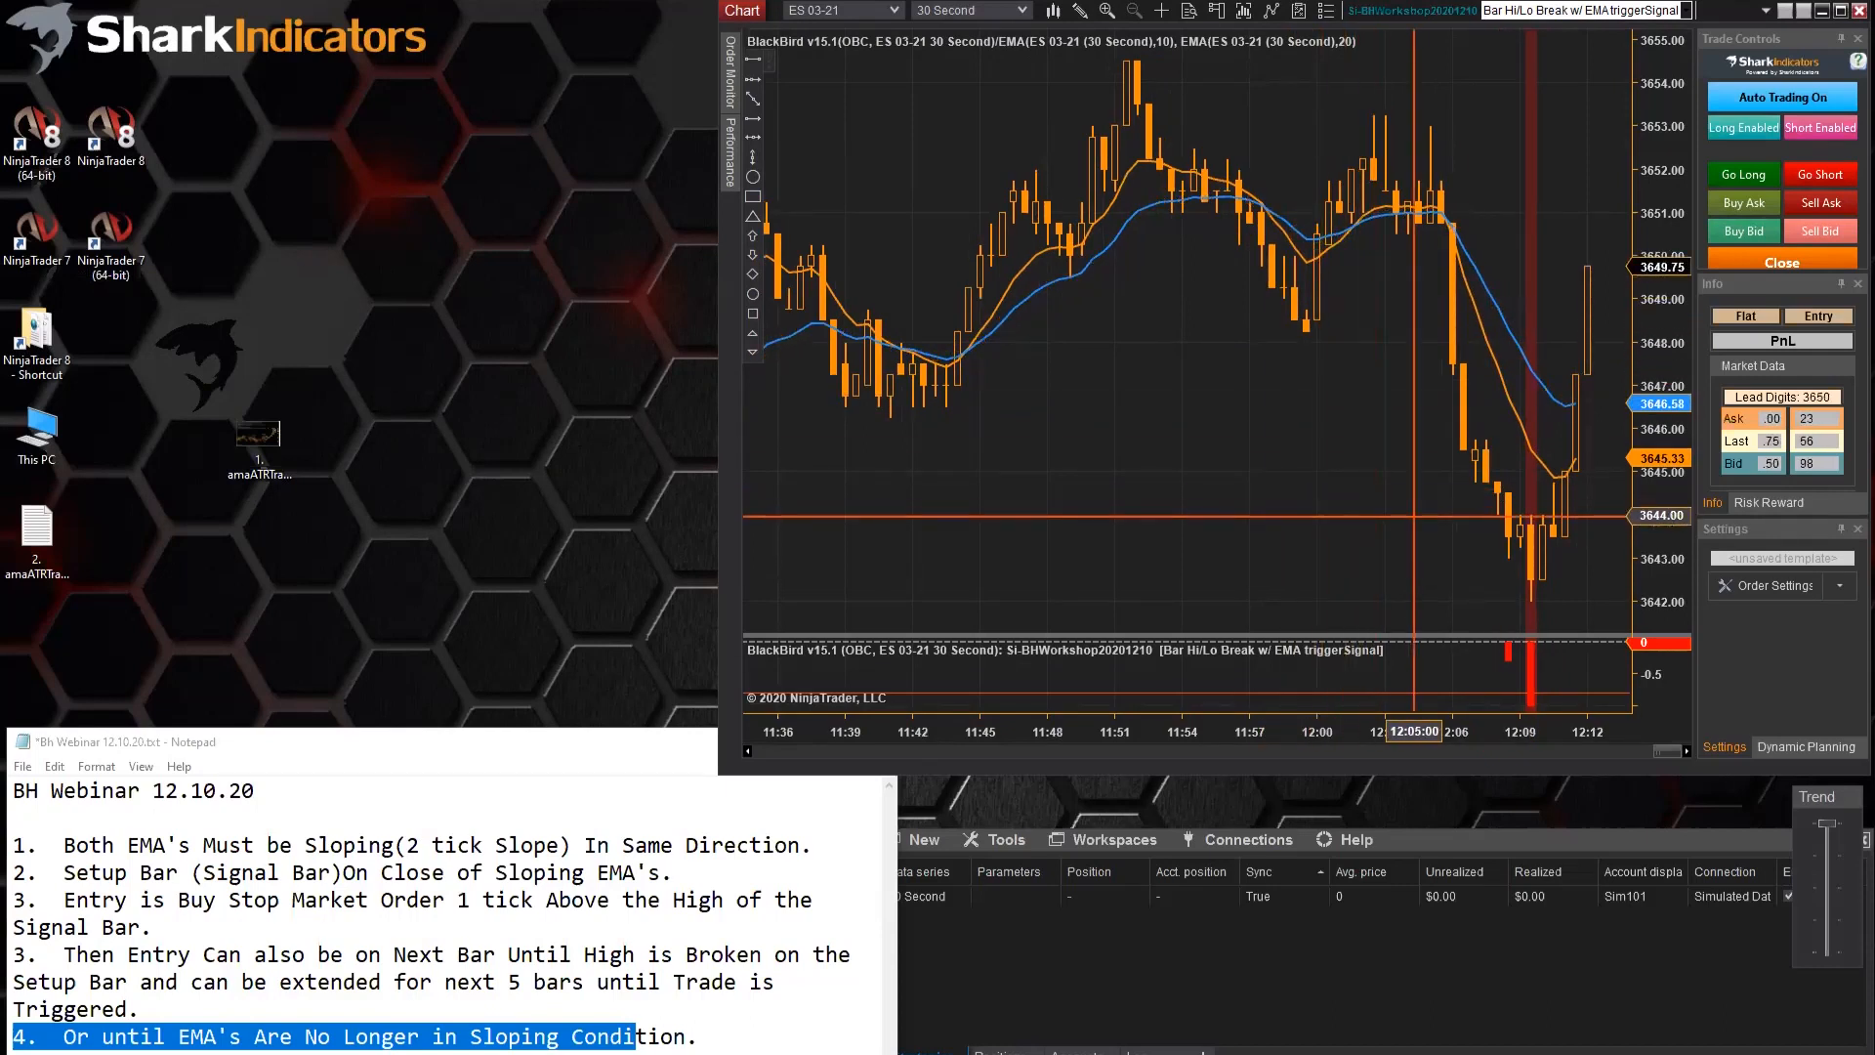
Reset the simulated Trend to neutral to inspect the recent bars up close, and push it fully upward for a long signal
{"action": "left_click", "coordinate": [1828, 825]}
{"action": "left_click_drag", "start_coordinate": [1828, 825], "coordinate": [1834, 890]}
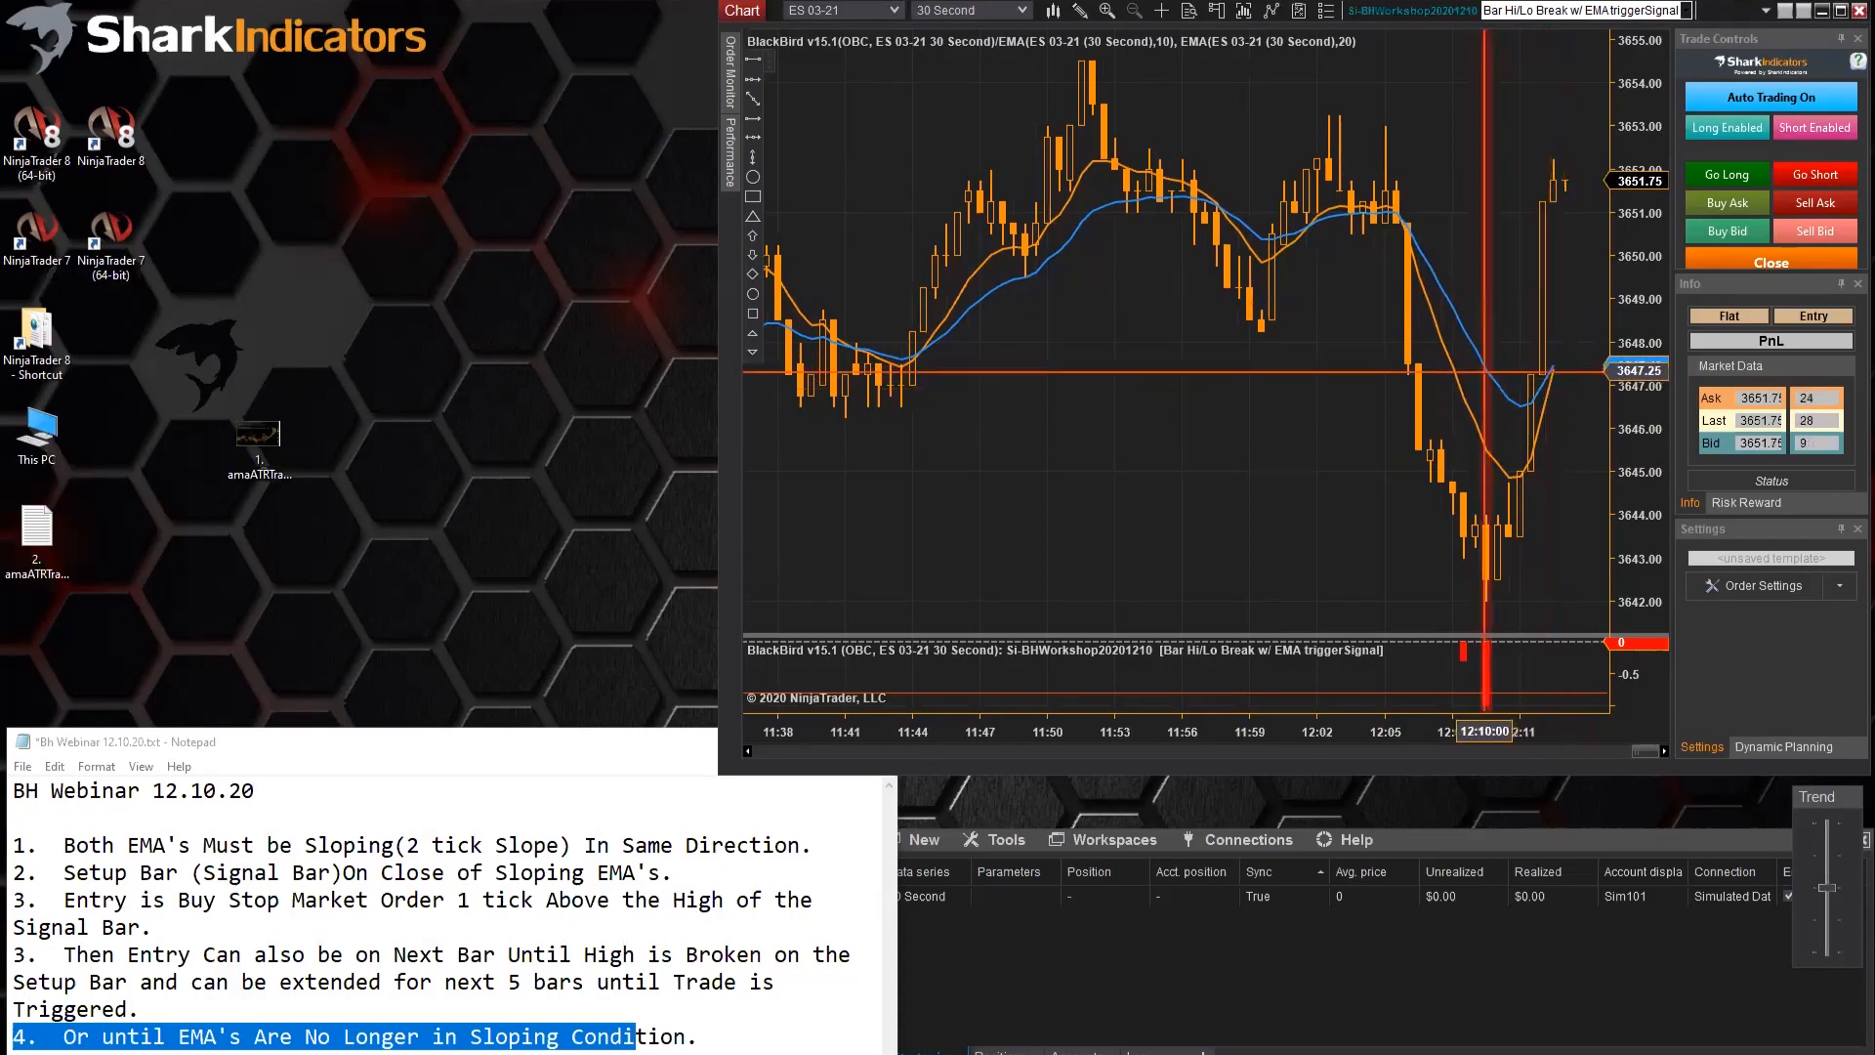
{"action": "scroll", "coordinate": [1494, 445], "scroll_direction": "up", "scroll_amount": 4}
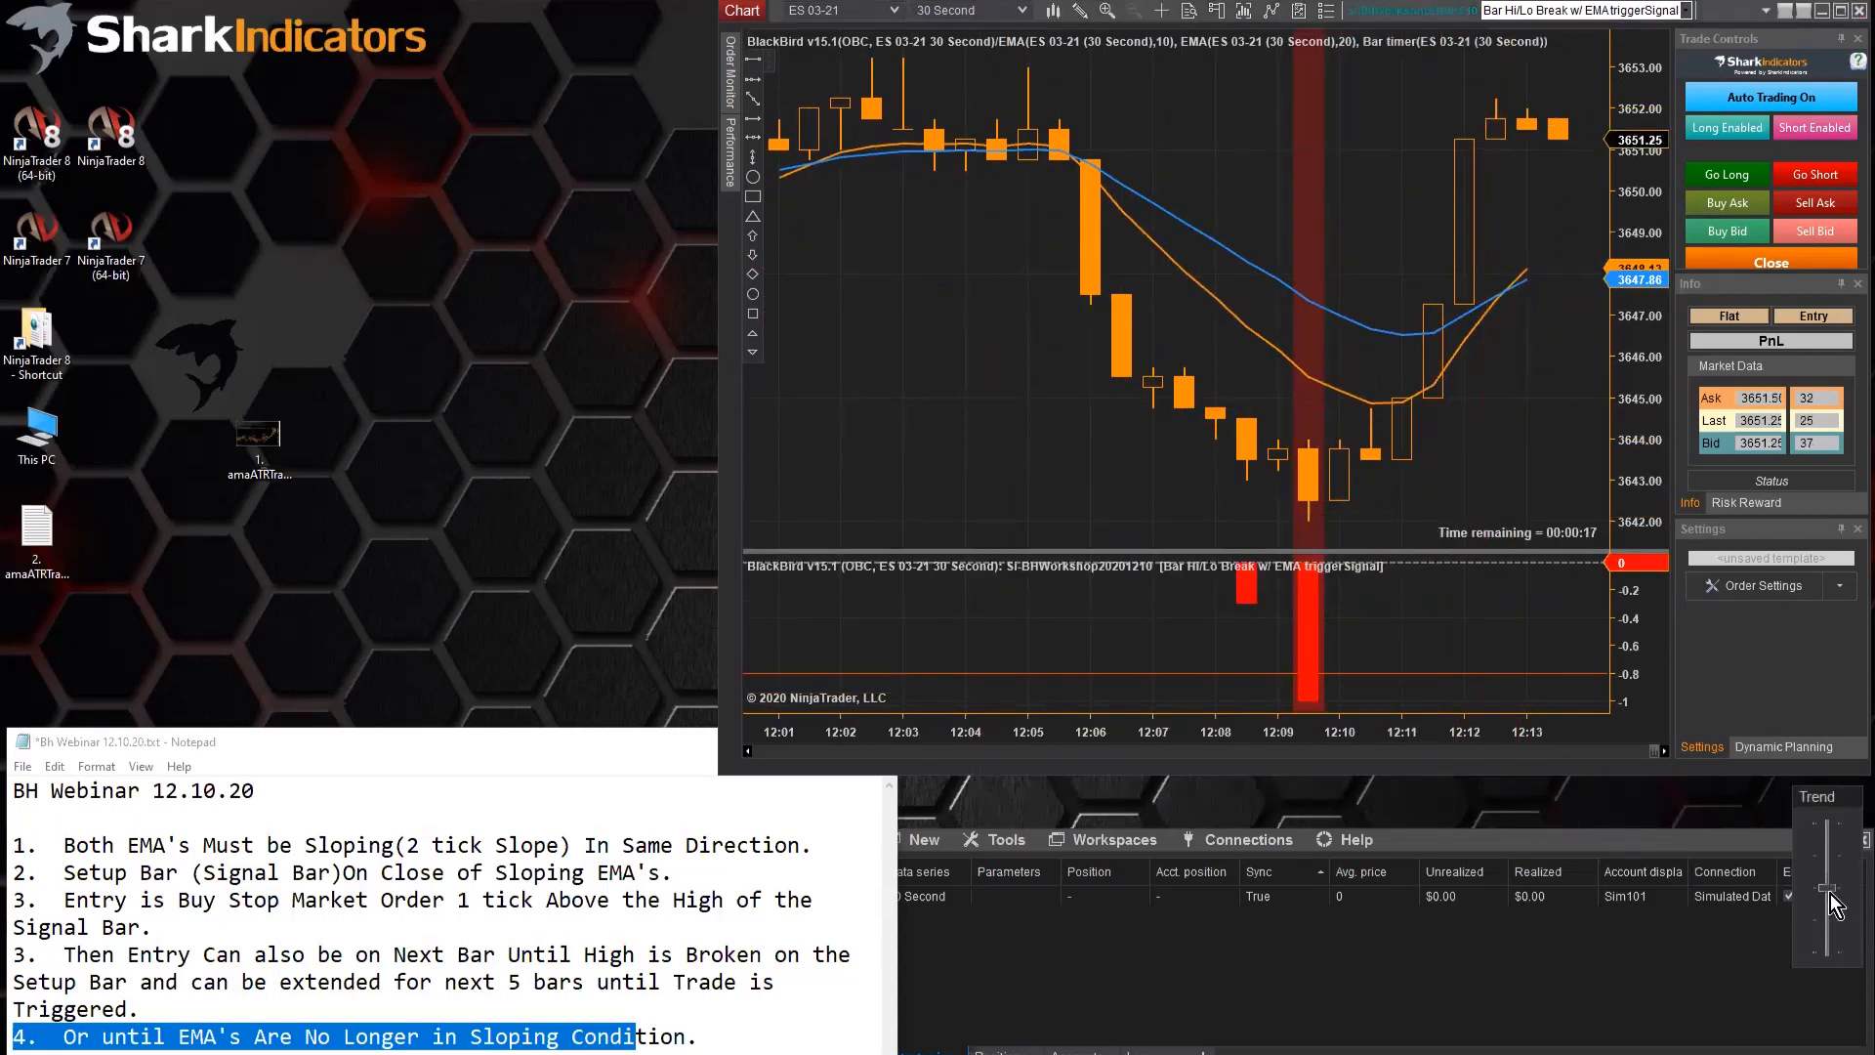
{"action": "left_click_drag", "start_coordinate": [1827, 889], "coordinate": [1826, 837]}
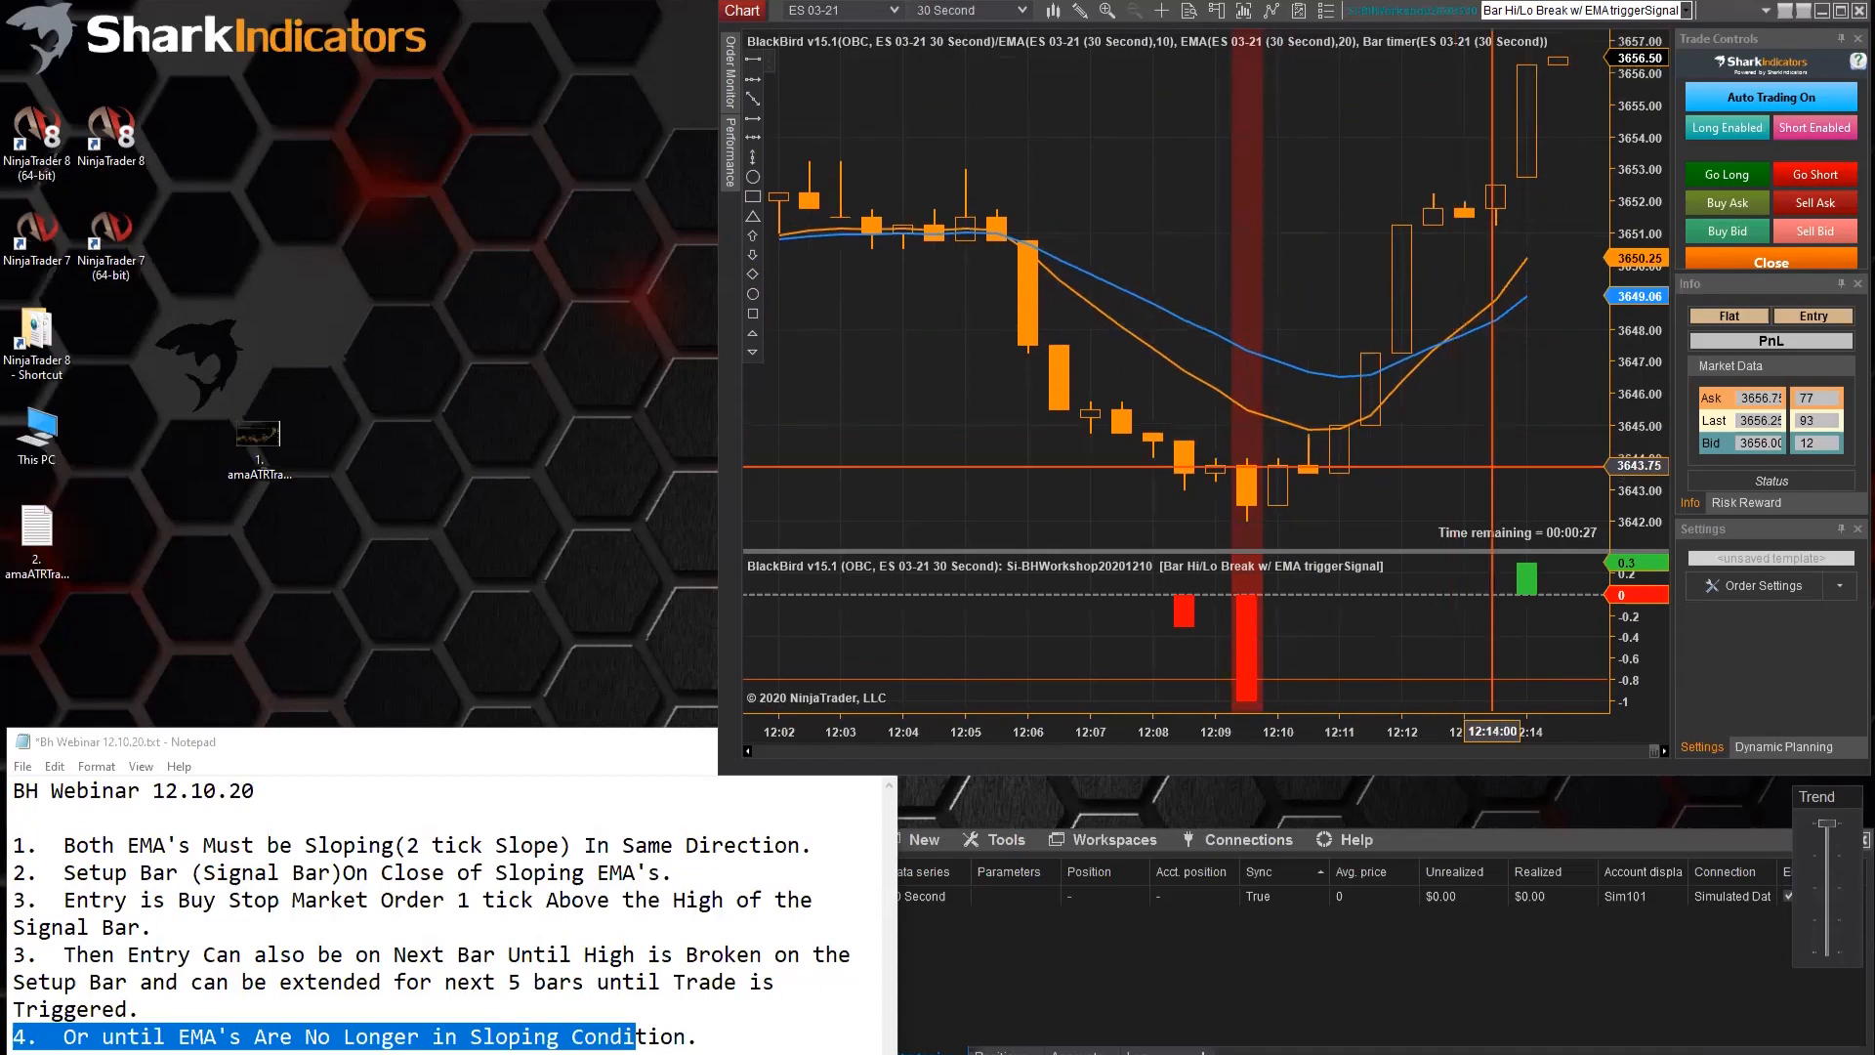
Push the simulated Trend fully downward to test cancelling the pending buy stop, then return it to neutral and enlarge the price panel
{"action": "left_click_drag", "start_coordinate": [1828, 826], "coordinate": [1826, 954]}
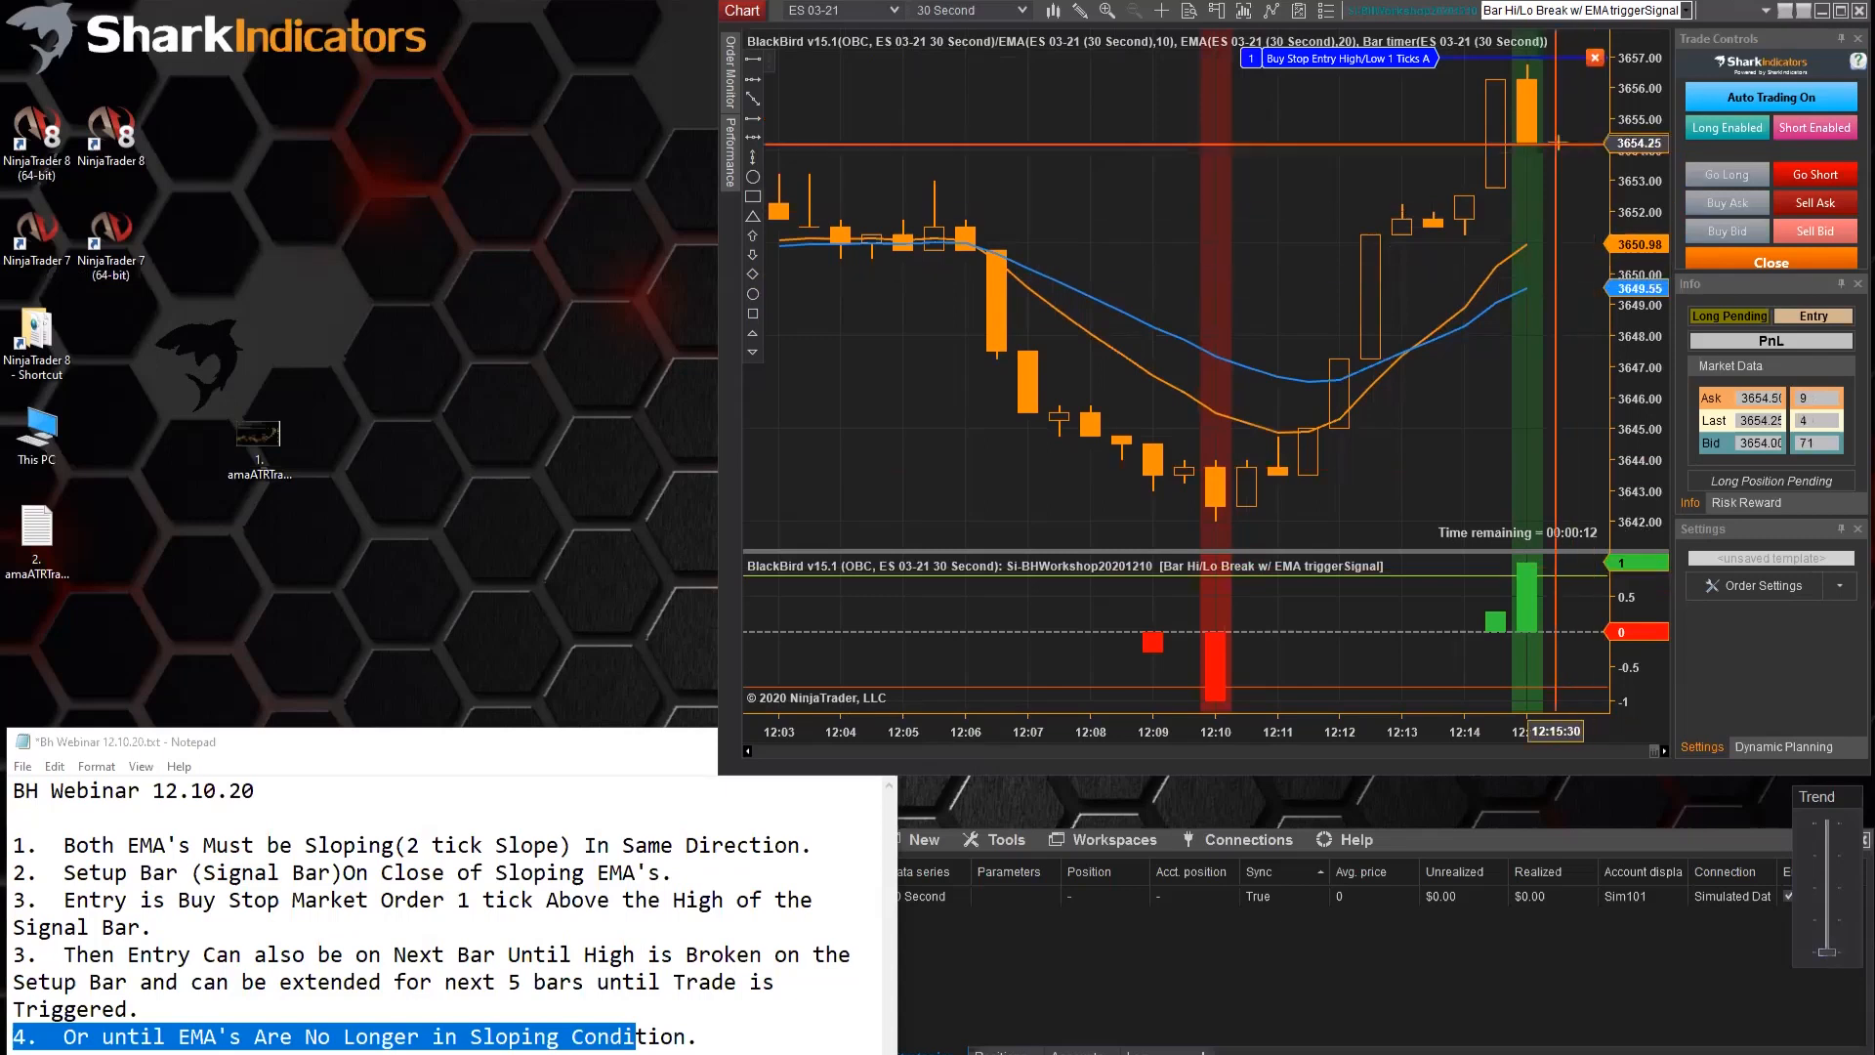
{"action": "left_click", "coordinate": [1492, 274]}
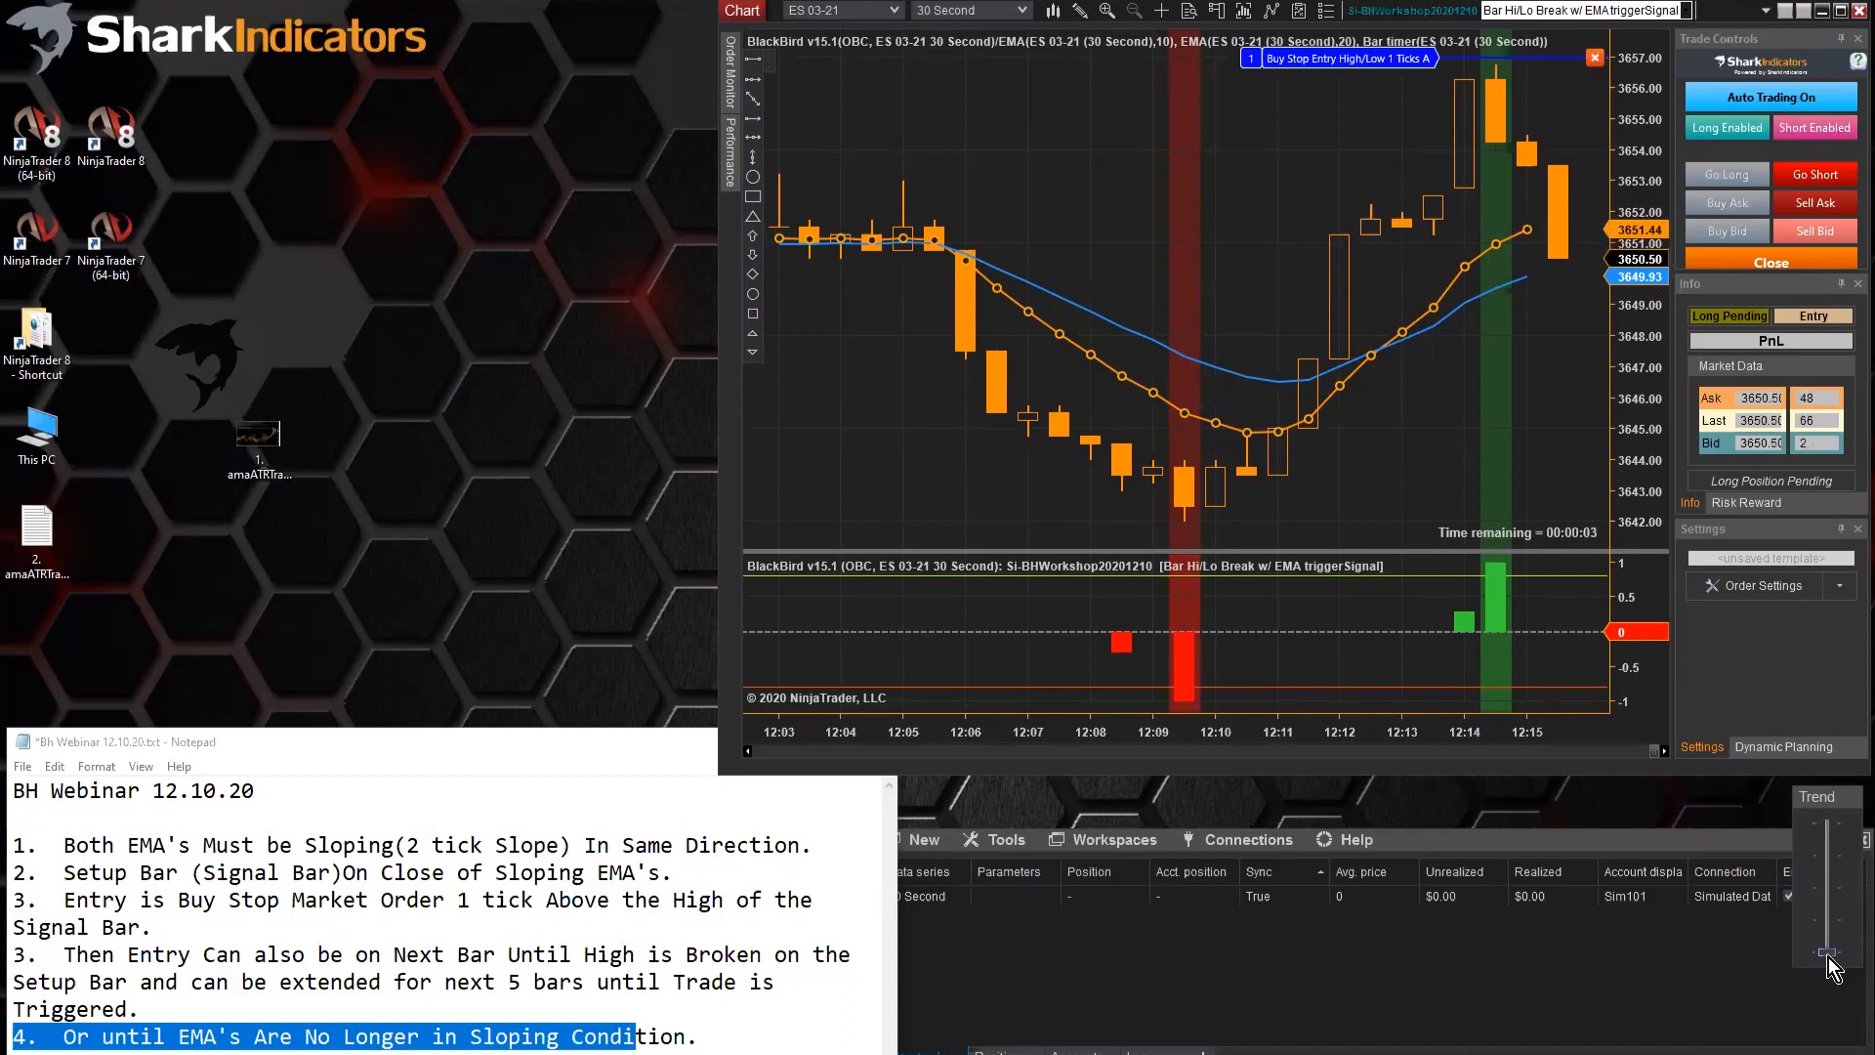
{"action": "left_click_drag", "start_coordinate": [1827, 956], "coordinate": [1831, 904]}
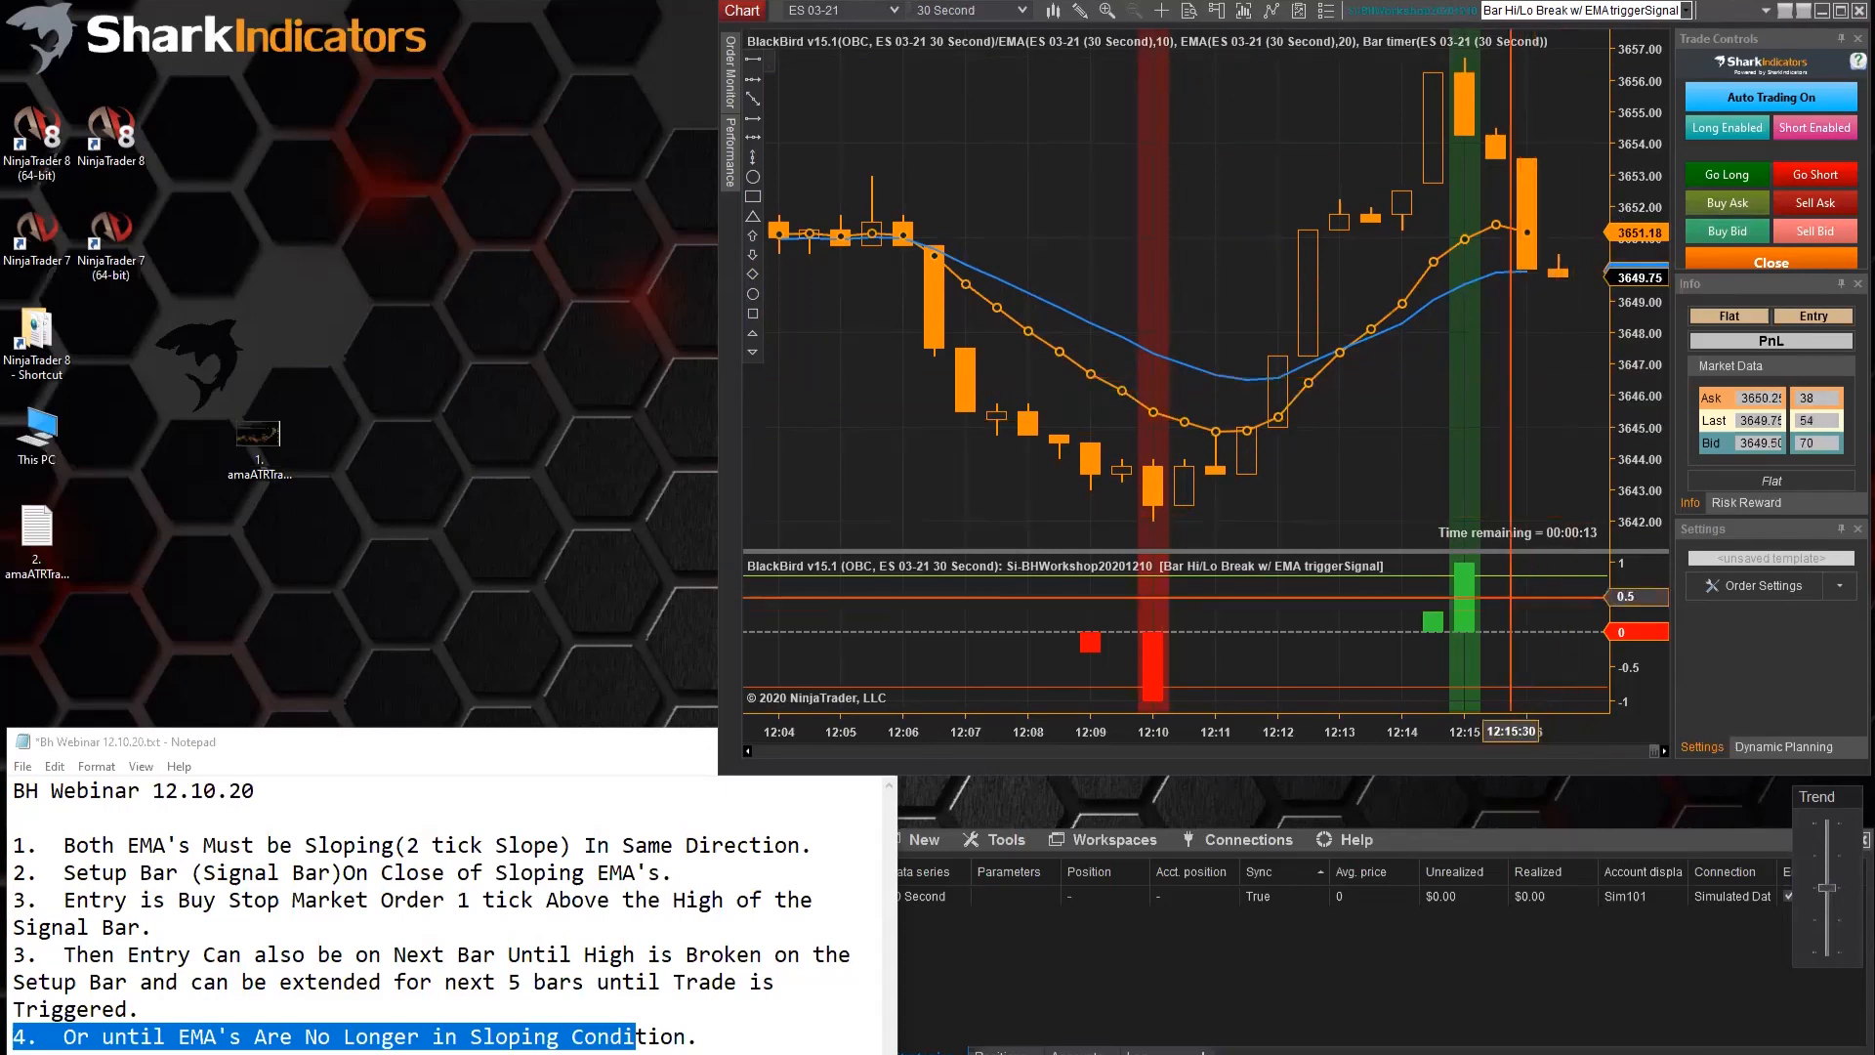
{"action": "left_click_drag", "start_coordinate": [1497, 552], "coordinate": [1507, 651]}
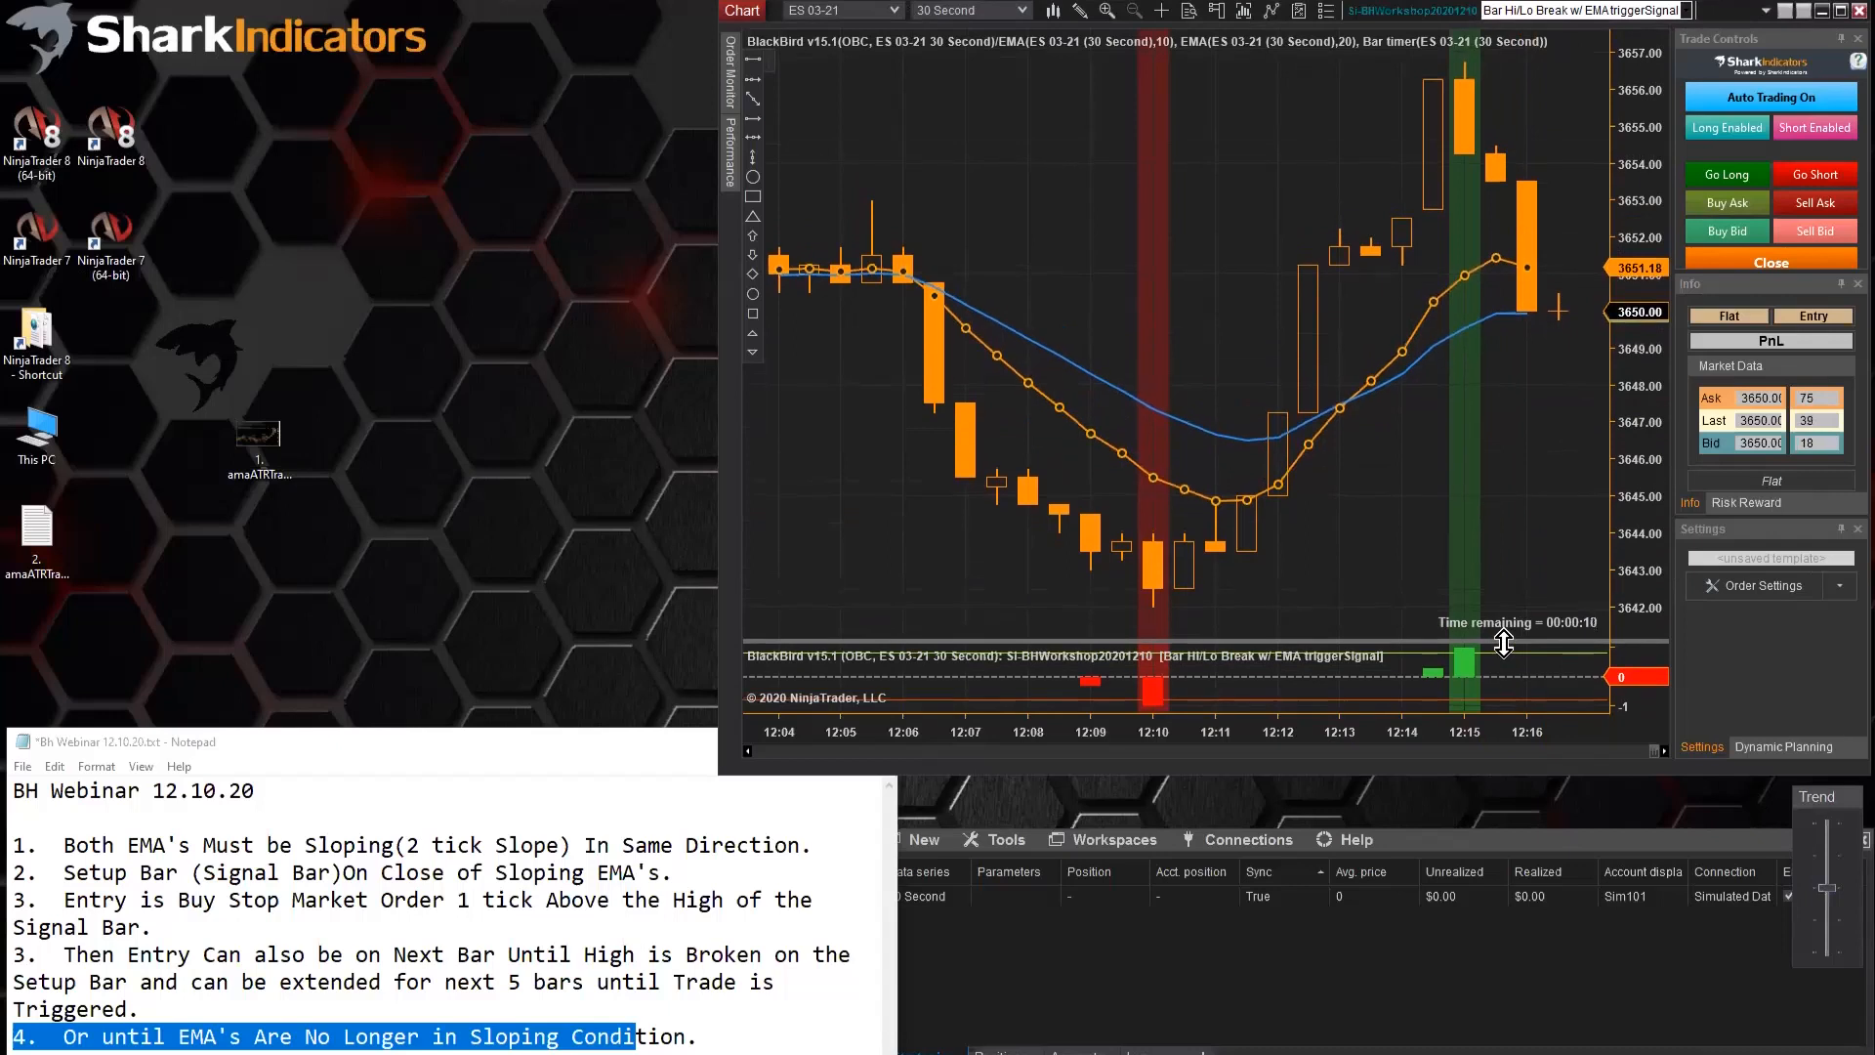
Reopen the order settings and review the stop entry's Cancel After conditions, covering both the Delay bars and the BloodHound Signal settings
{"action": "left_click", "coordinate": [1749, 594]}
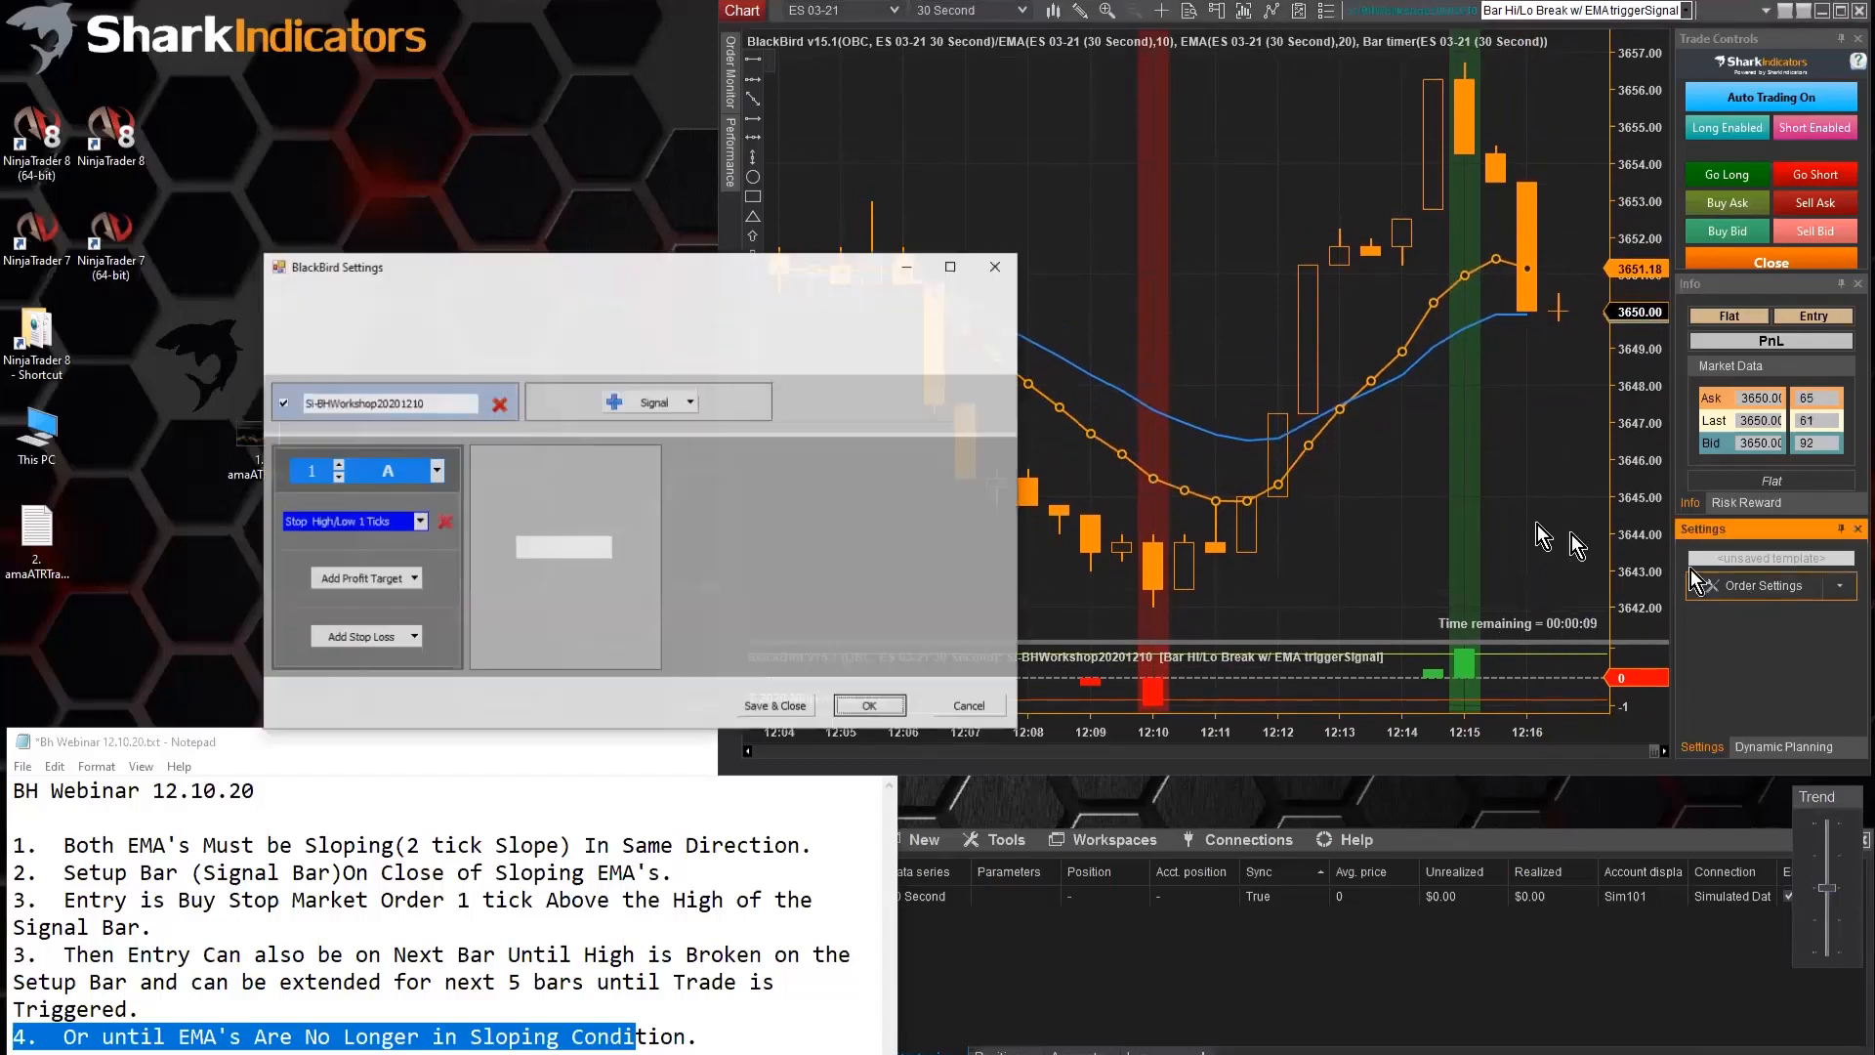
{"action": "left_click_drag", "start_coordinate": [542, 273], "coordinate": [278, 21]}
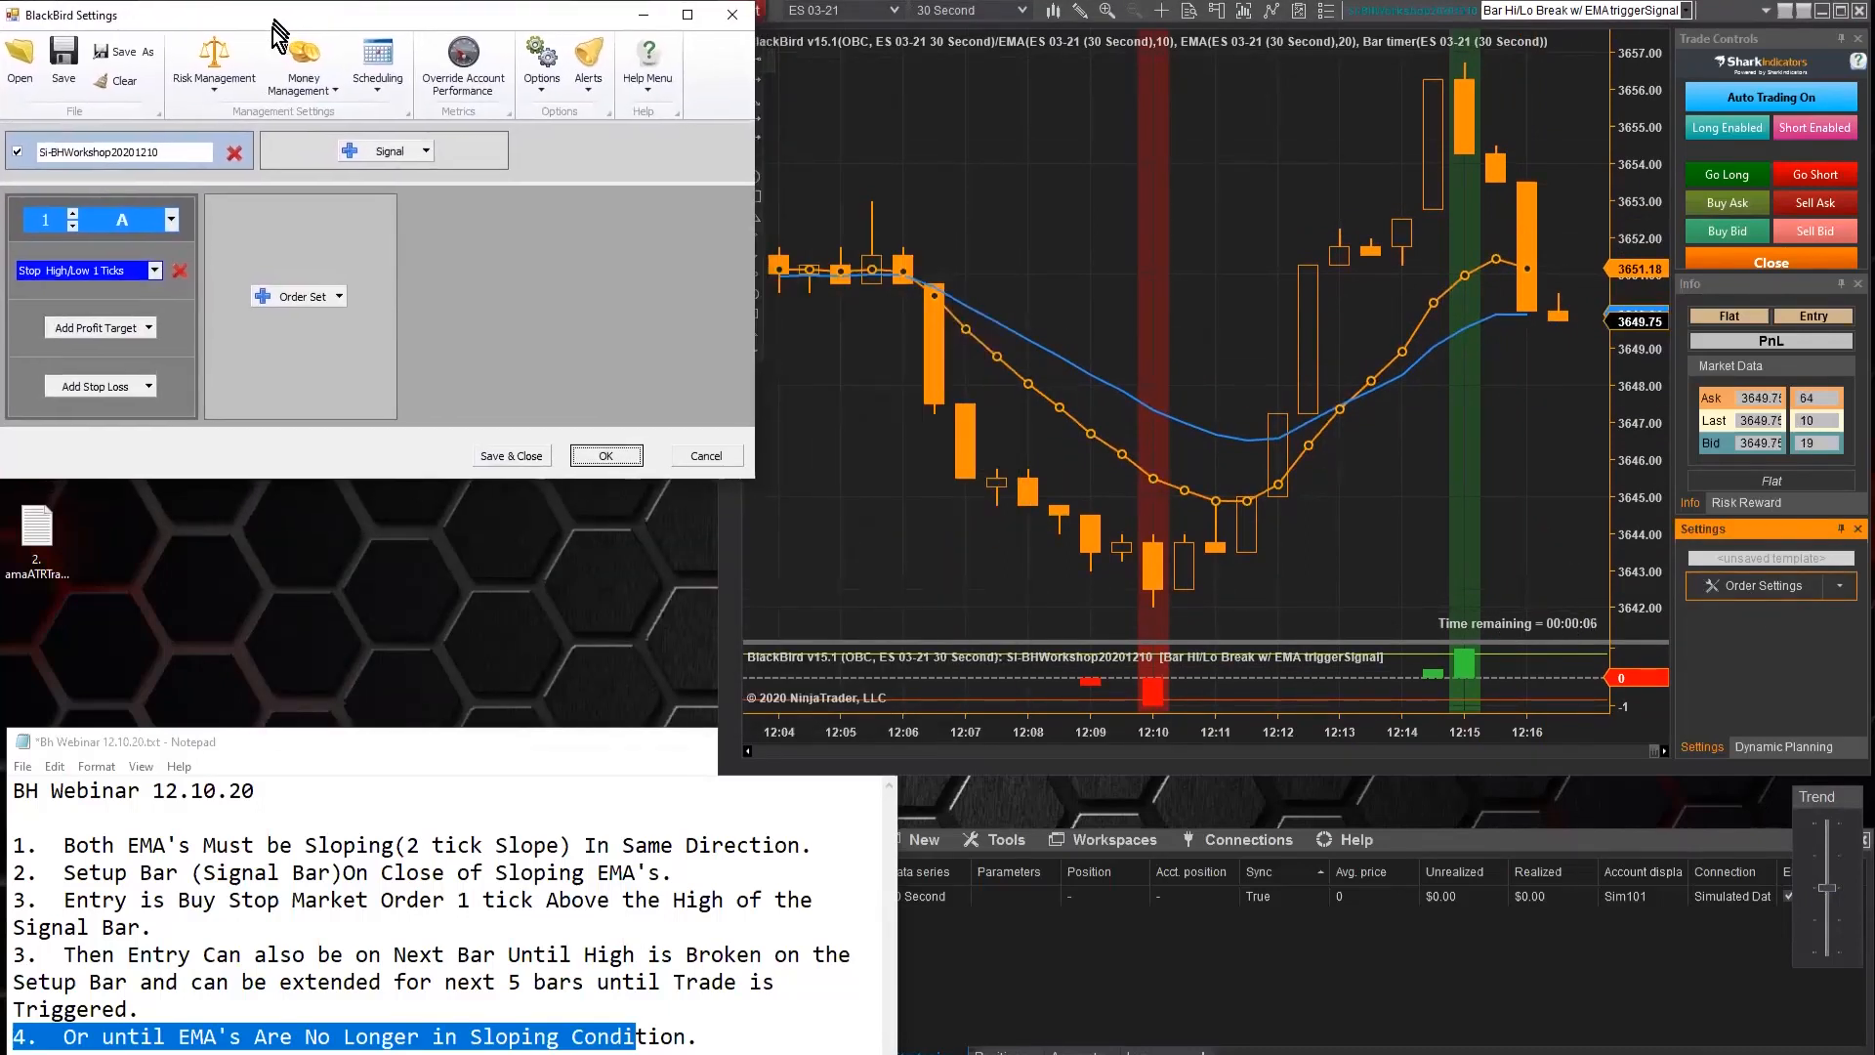
{"action": "left_click", "coordinate": [100, 273]}
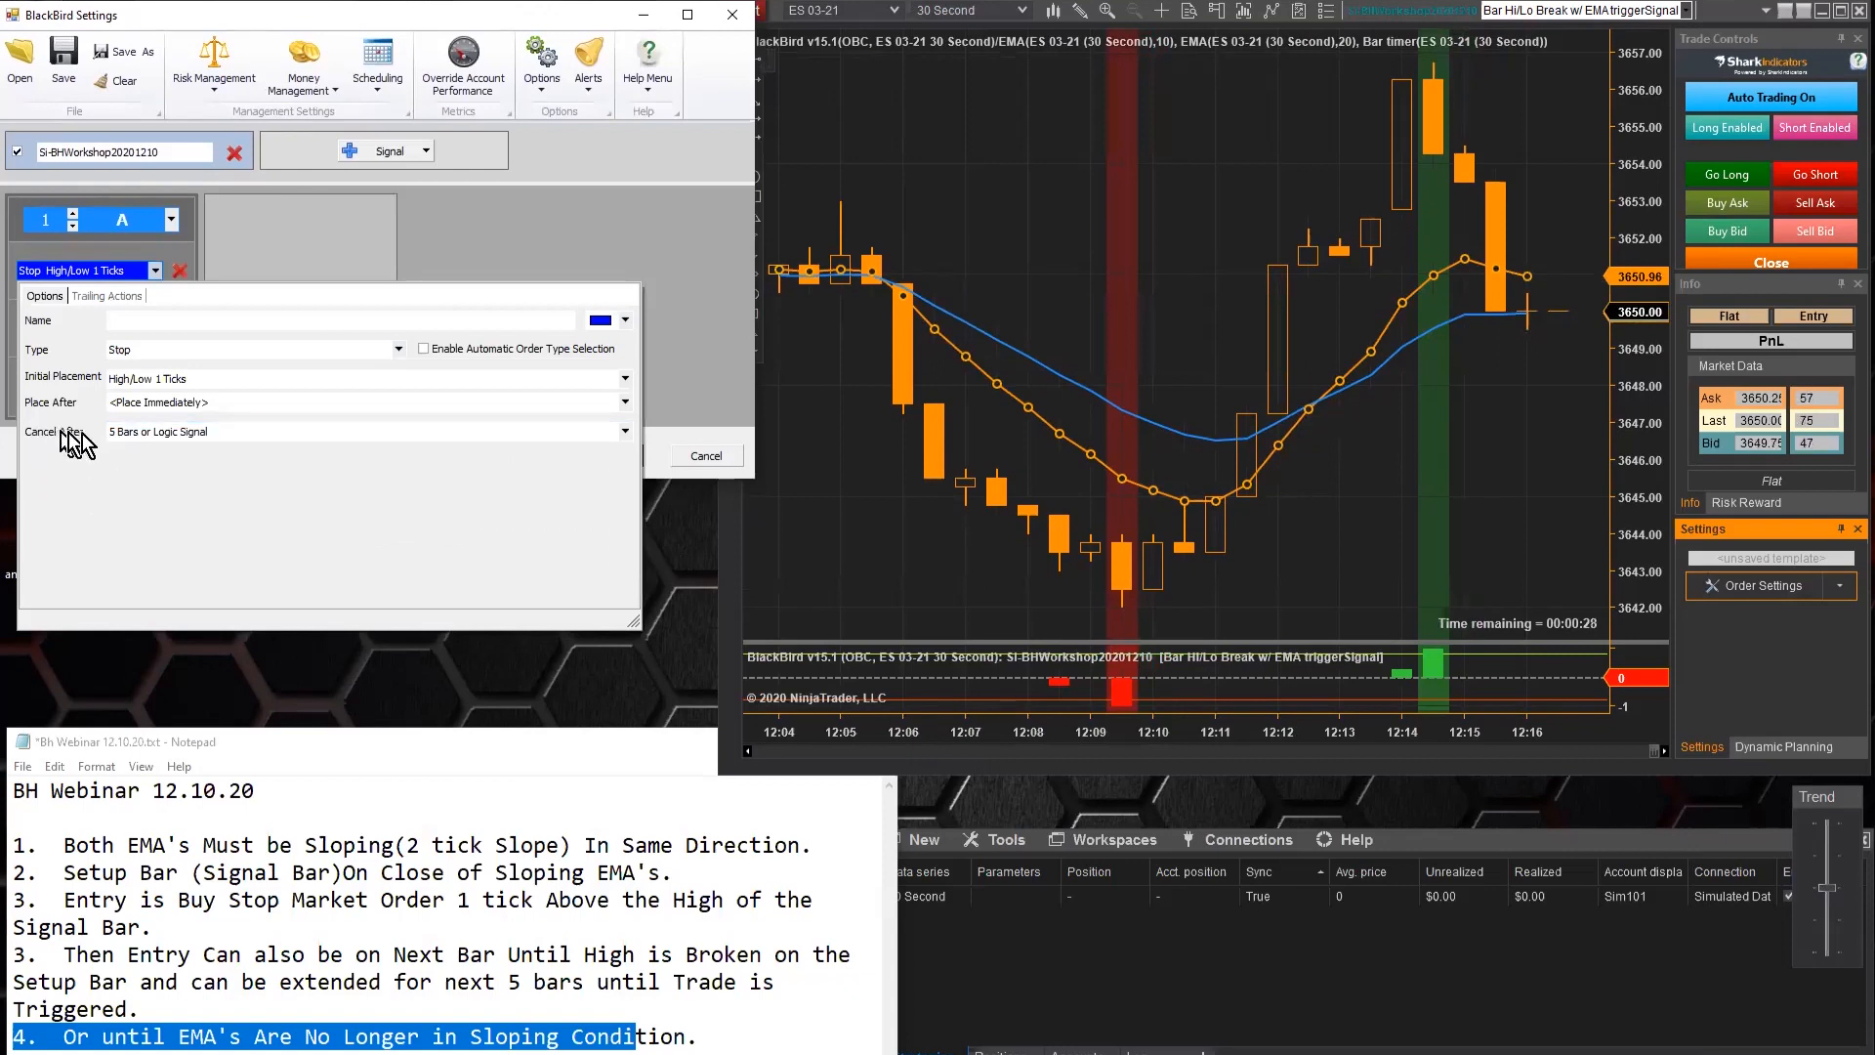
{"action": "left_click", "coordinate": [230, 431]}
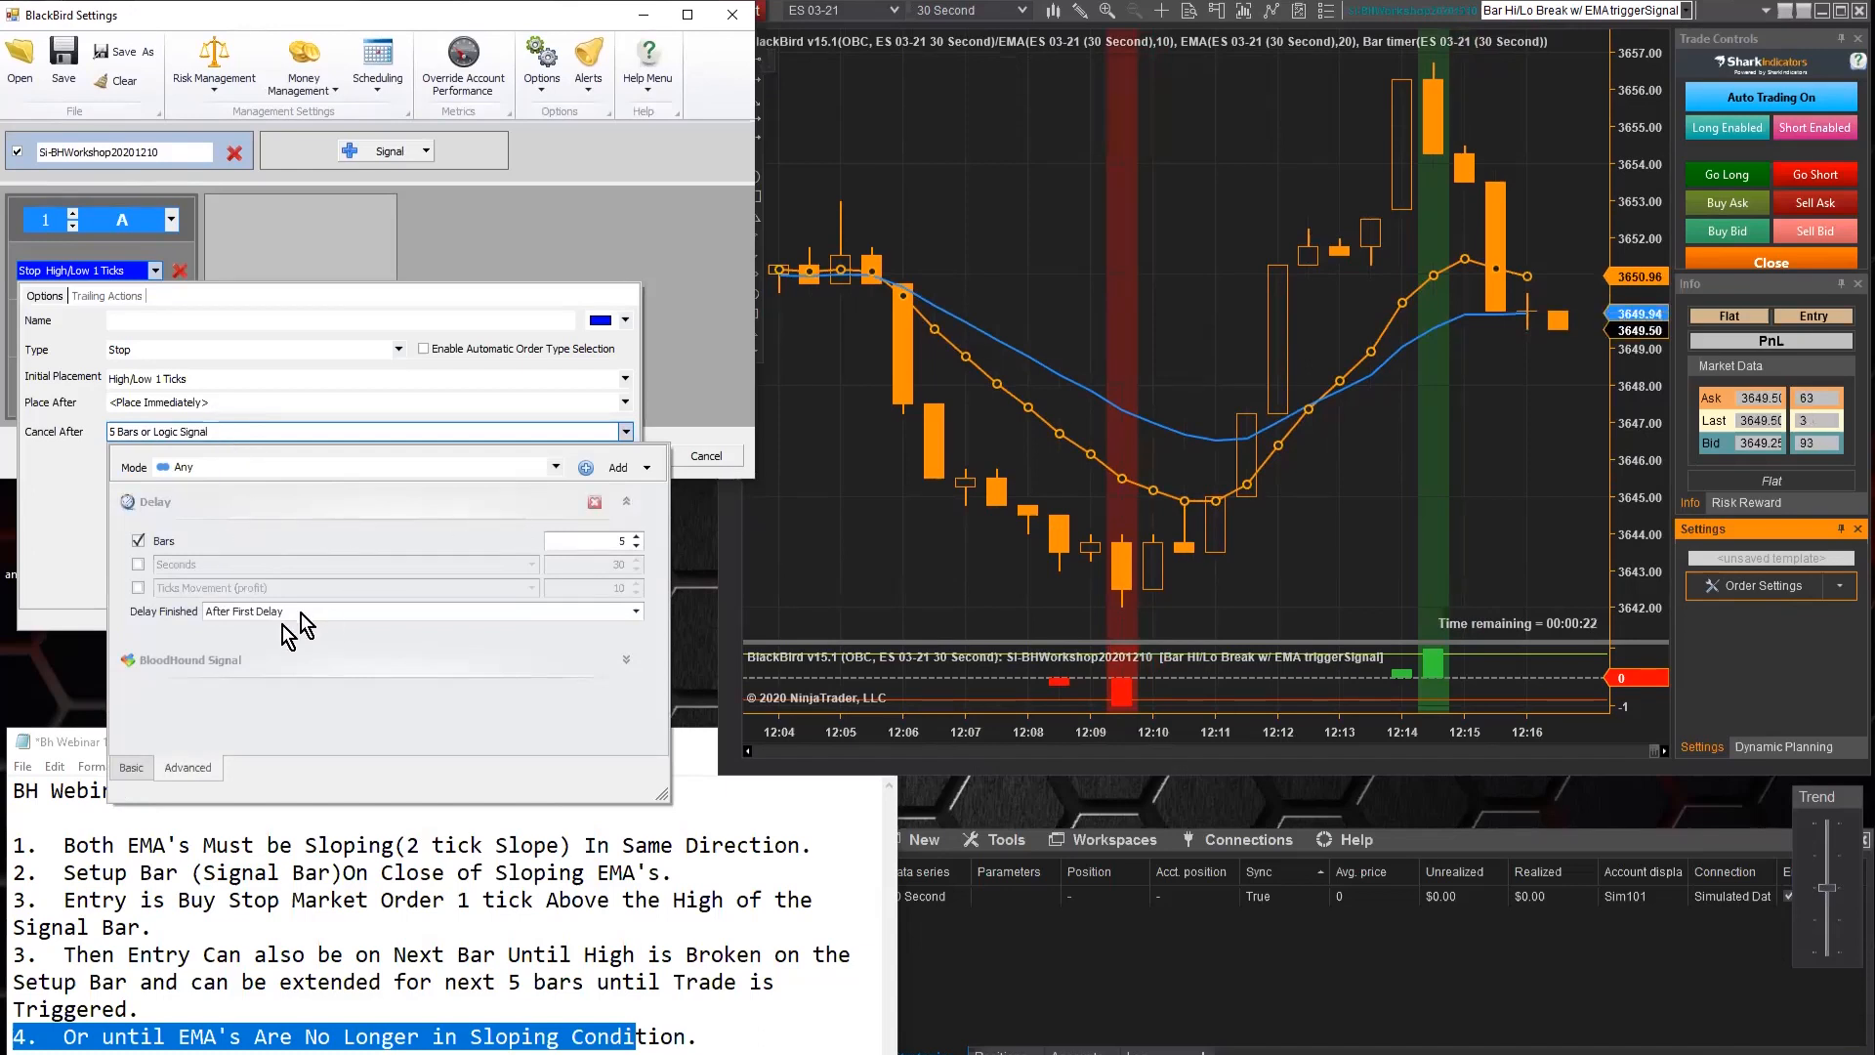
{"action": "left_click_drag", "start_coordinate": [665, 798], "coordinate": [696, 872]}
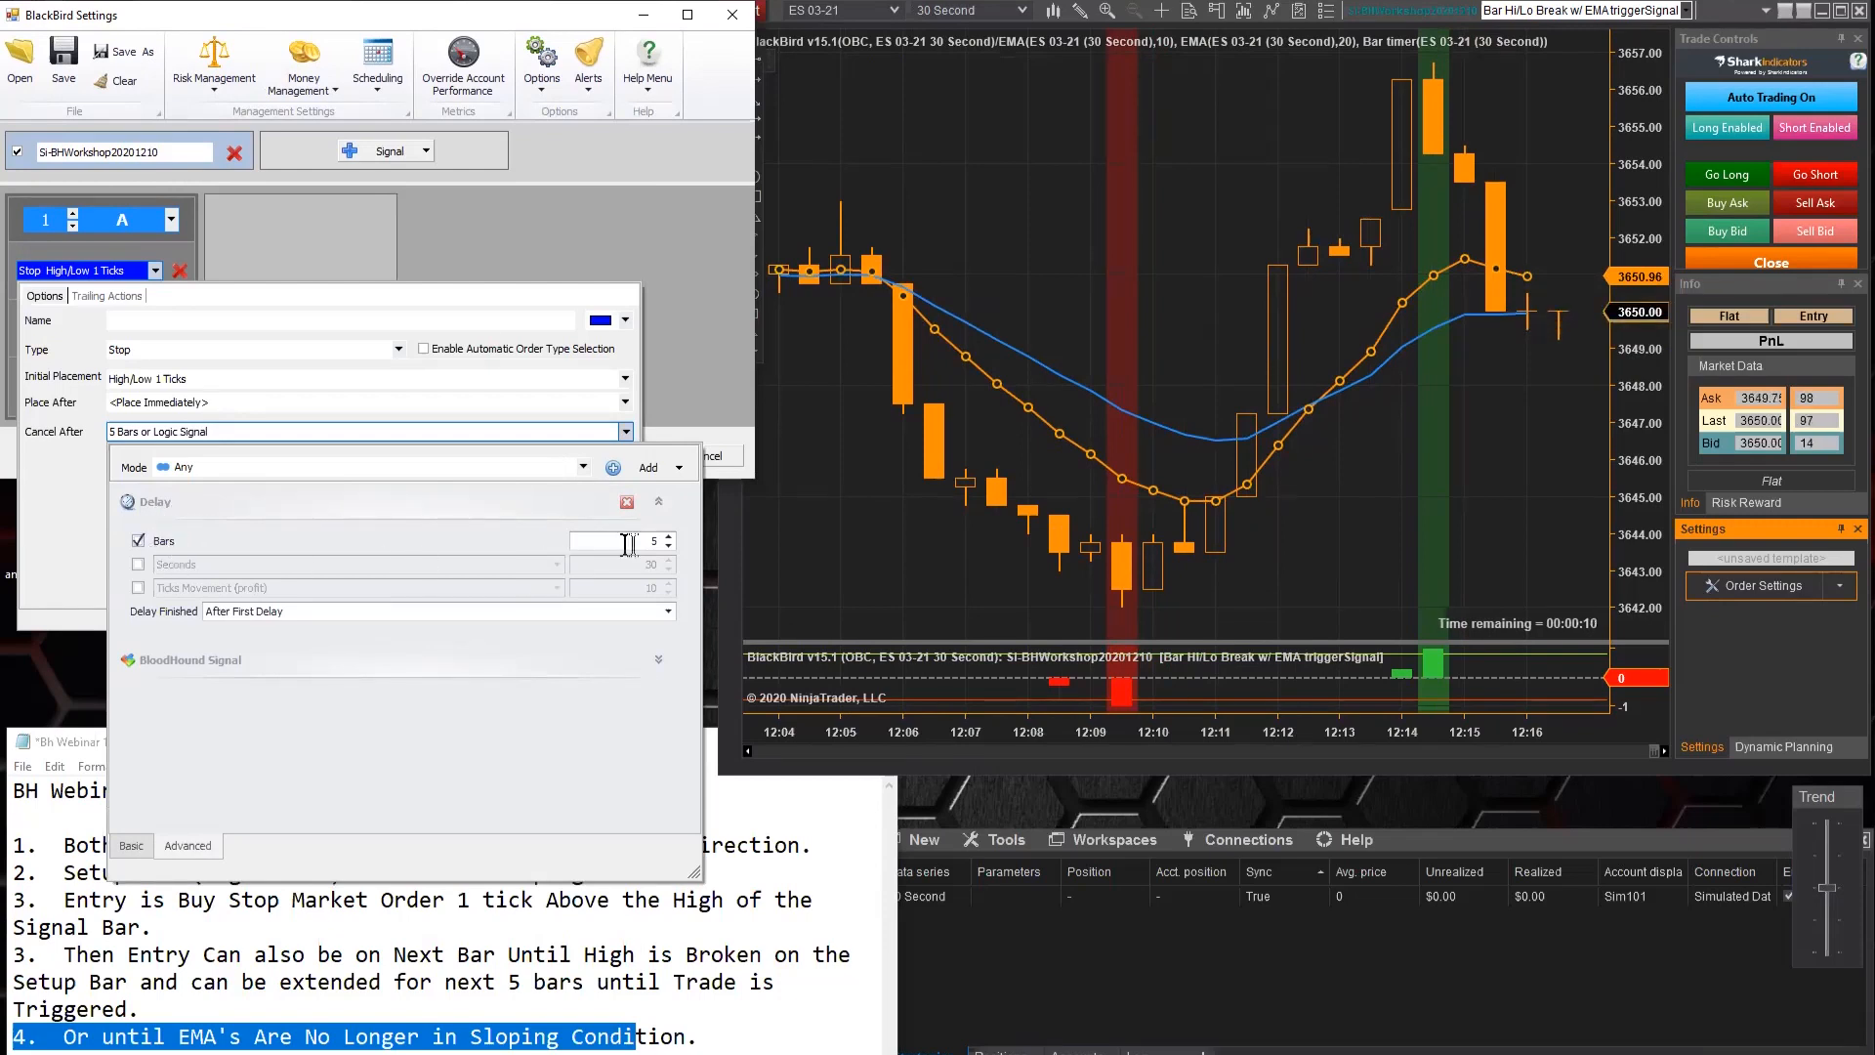
{"action": "left_click_drag", "start_coordinate": [648, 543], "coordinate": [657, 543]}
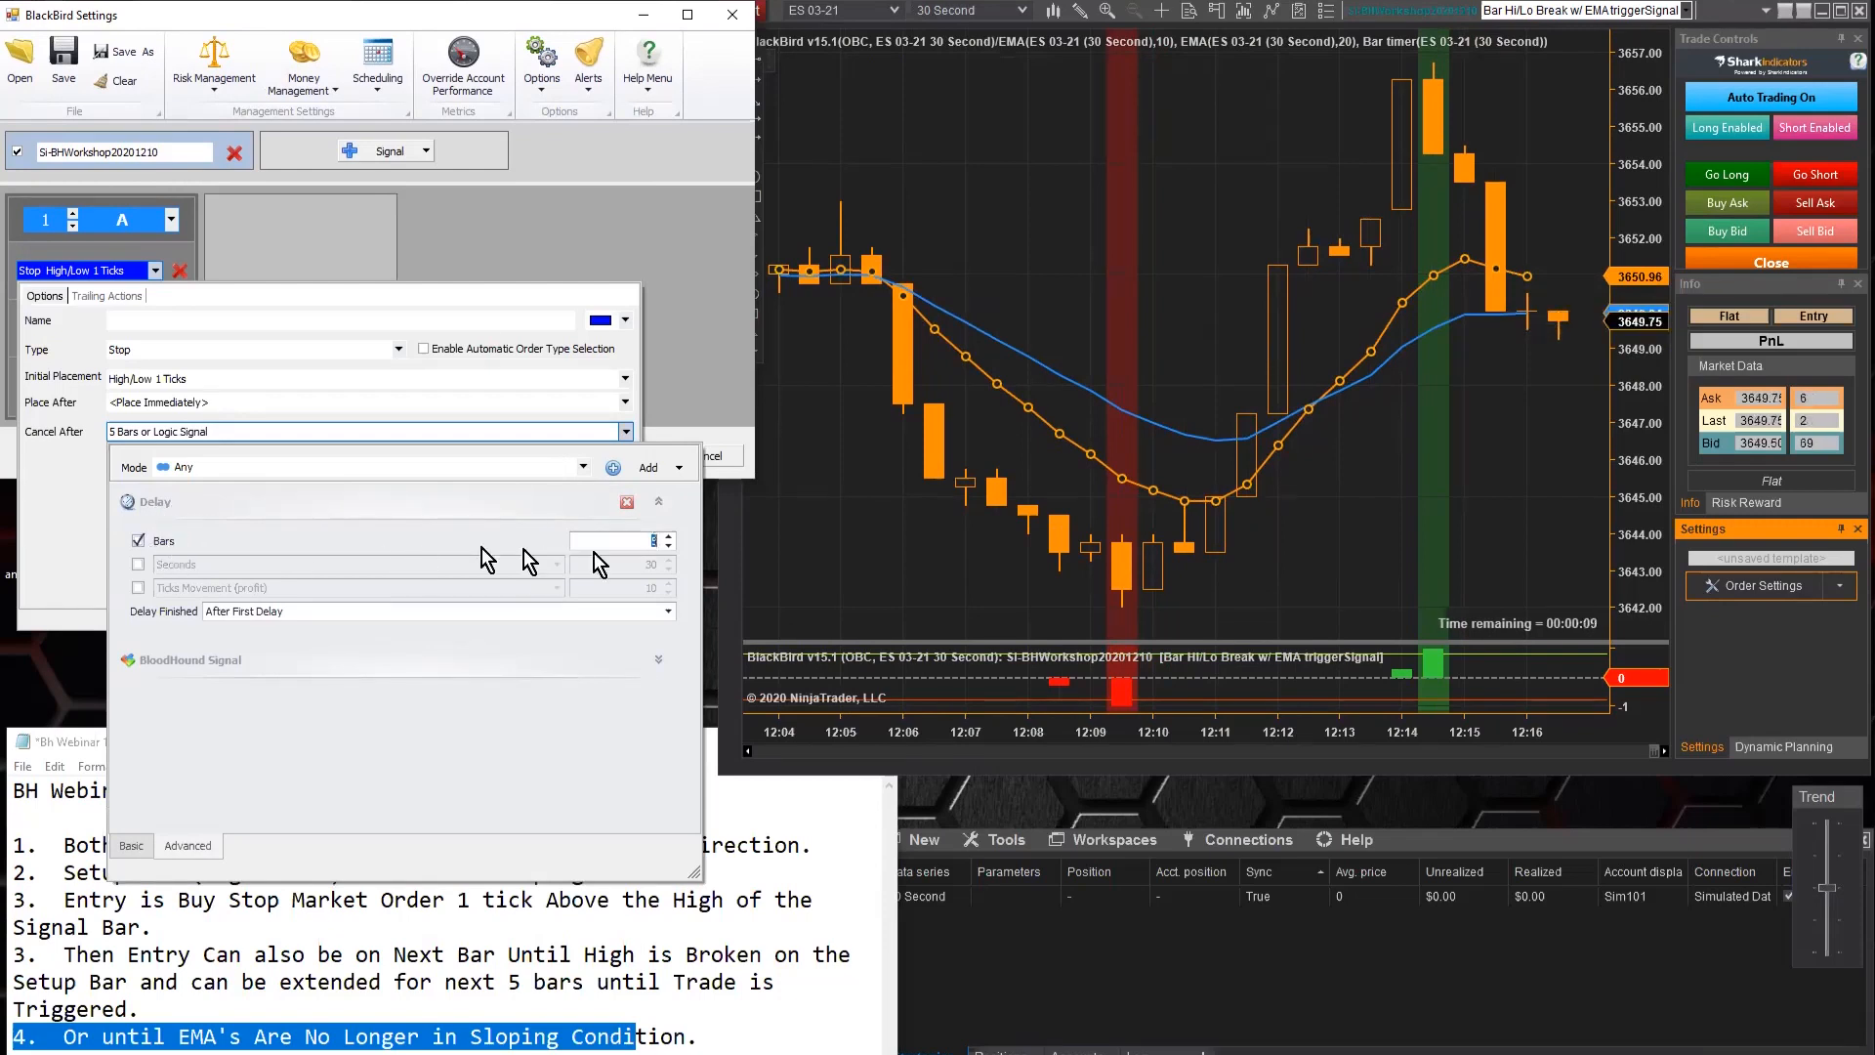
{"action": "left_click", "coordinate": [659, 501]}
{"action": "left_click", "coordinate": [658, 540]}
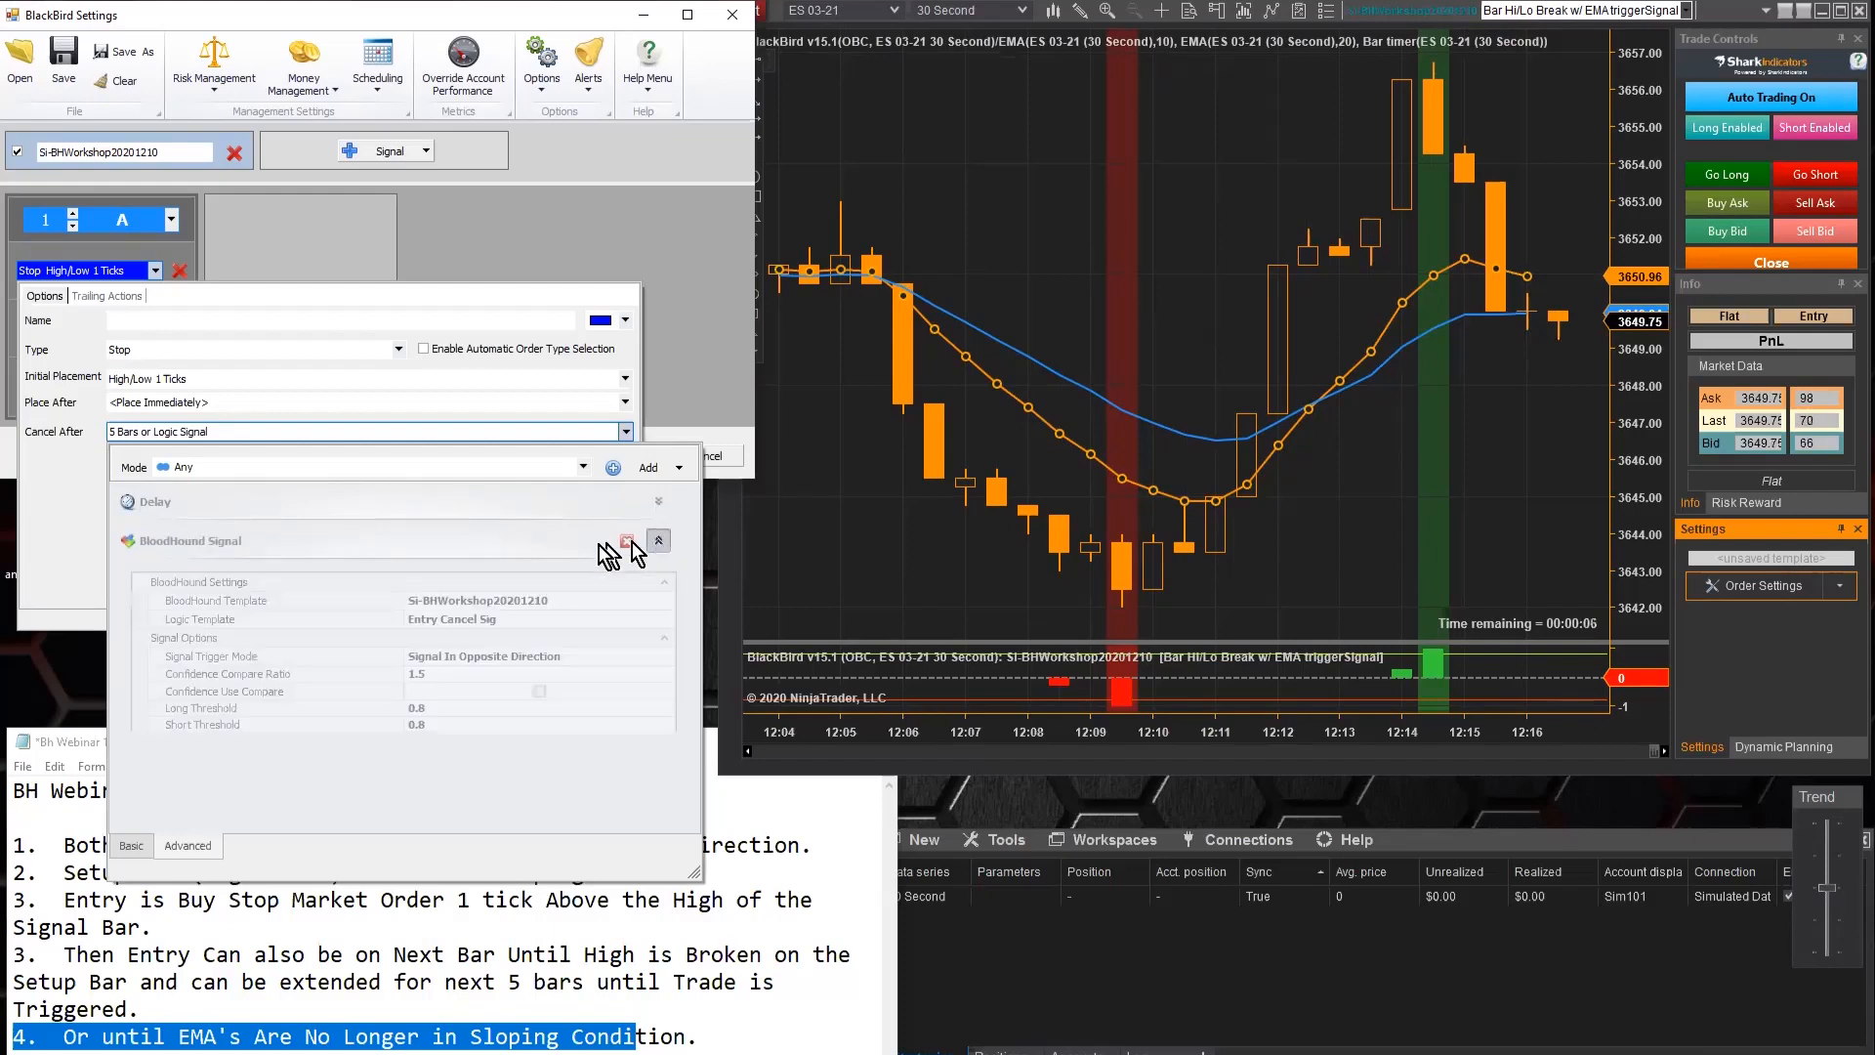